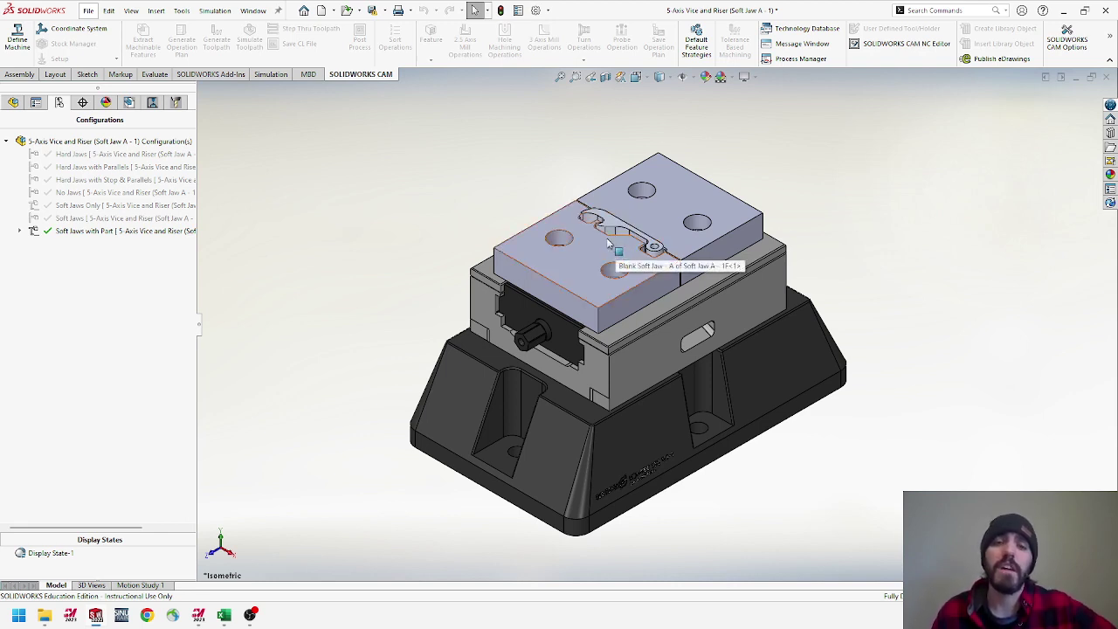
# Switch to File Explorer and look through the Soft Jaw A - 1 folder in Ye Ole Pop Topper (MasterCam), returning to the parent folder
pyautogui.click(641, 243)
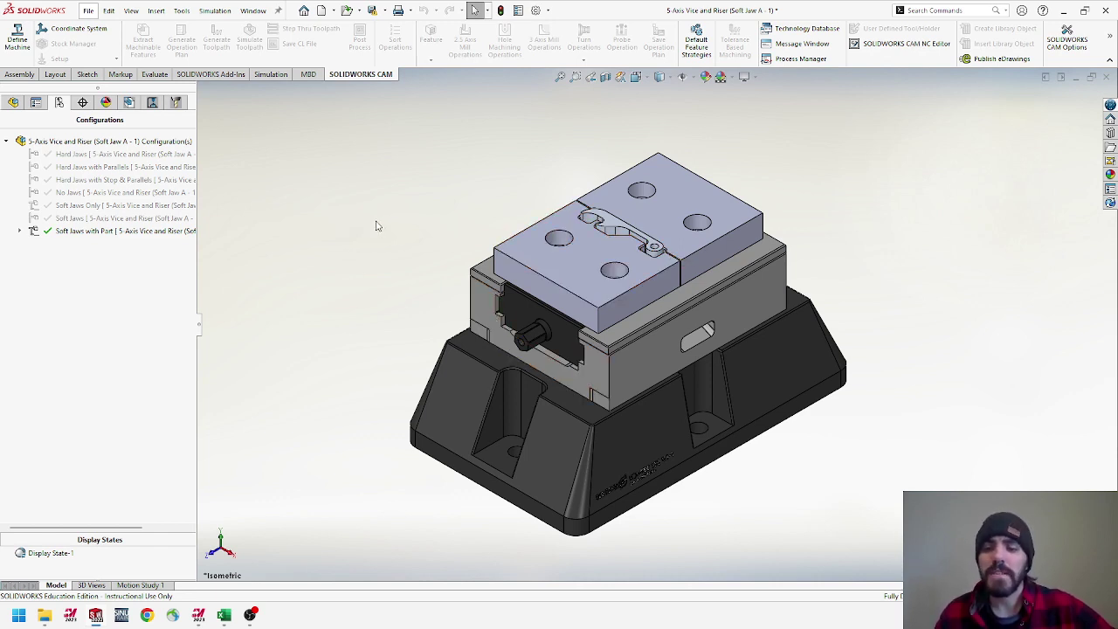
pyautogui.moveTo(53, 619)
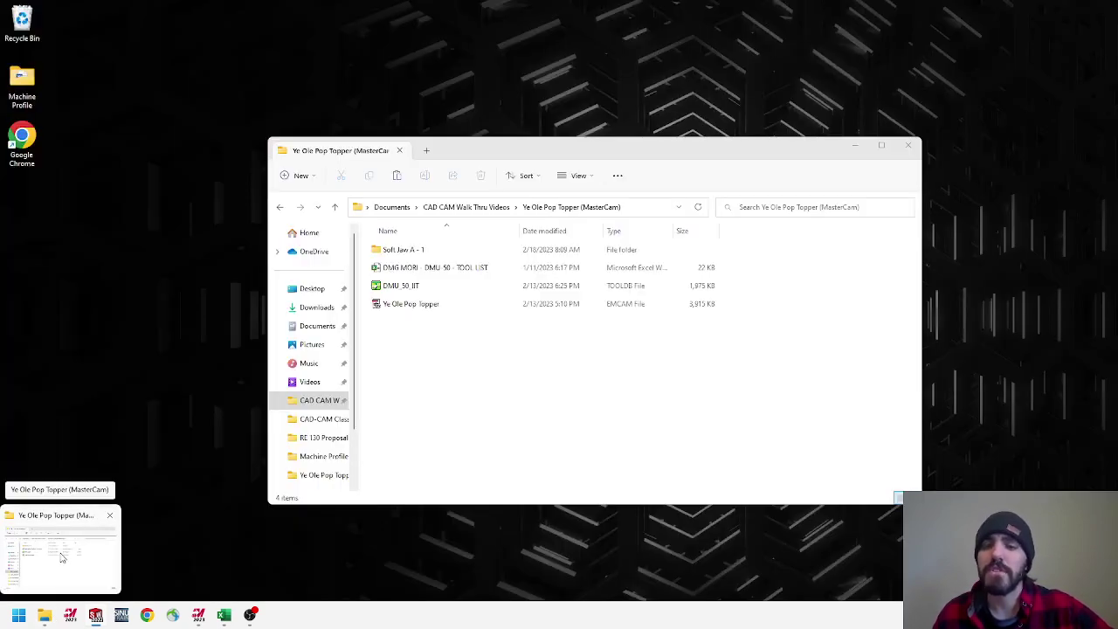
pyautogui.click(61, 558)
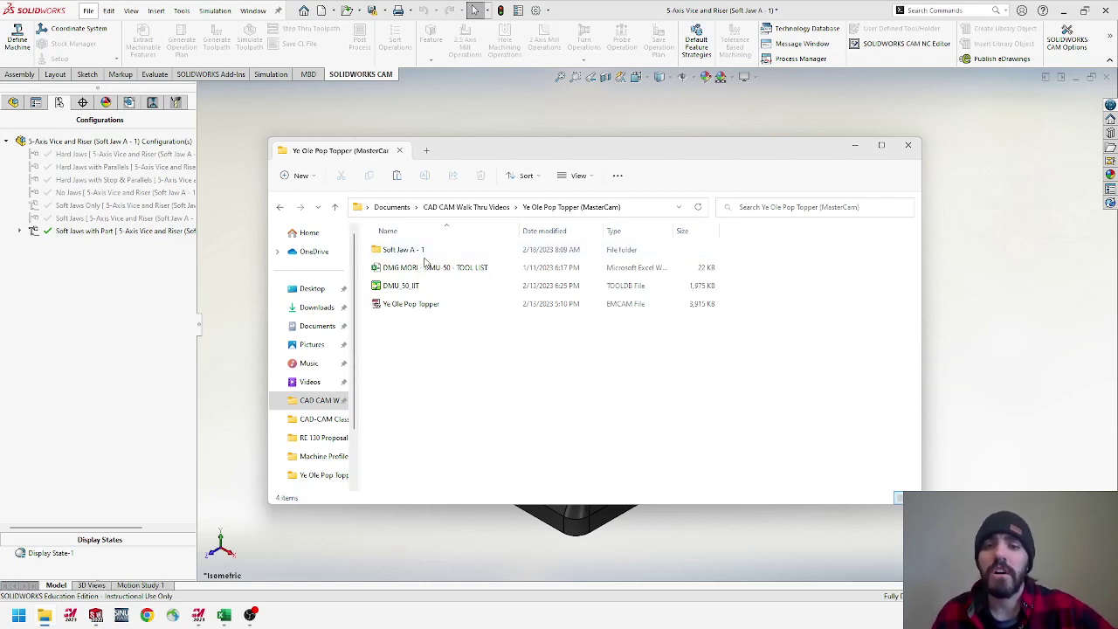
pyautogui.click(424, 253)
pyautogui.doubleClick(424, 253)
pyautogui.scroll(-2, 437, 284)
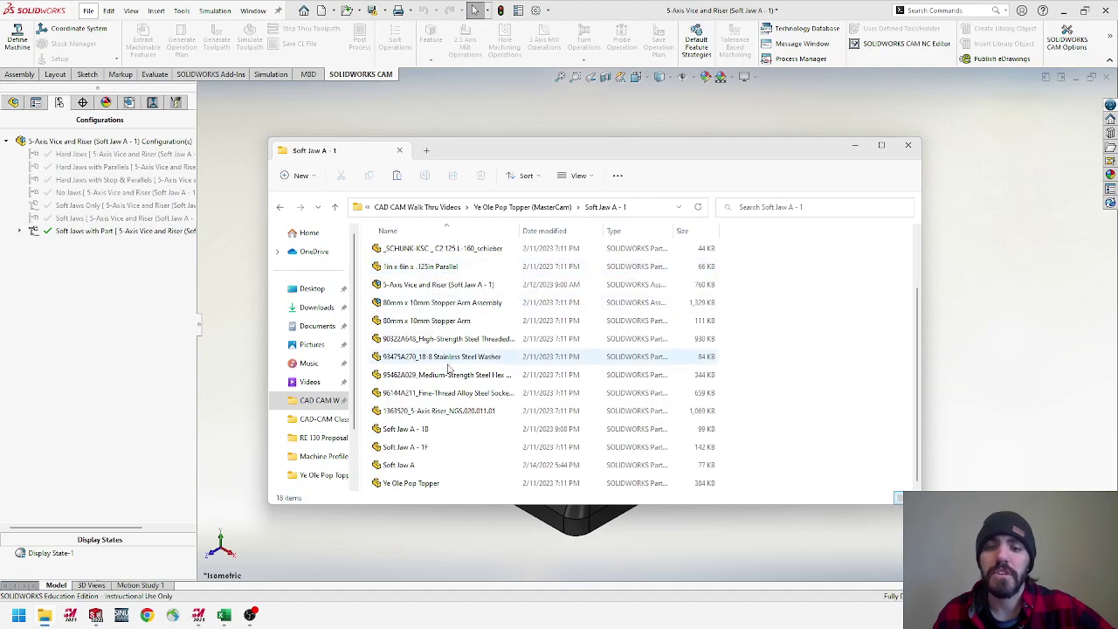
pyautogui.moveTo(487, 142); pyautogui.dragTo(647, 156)
pyautogui.click(308, 215)
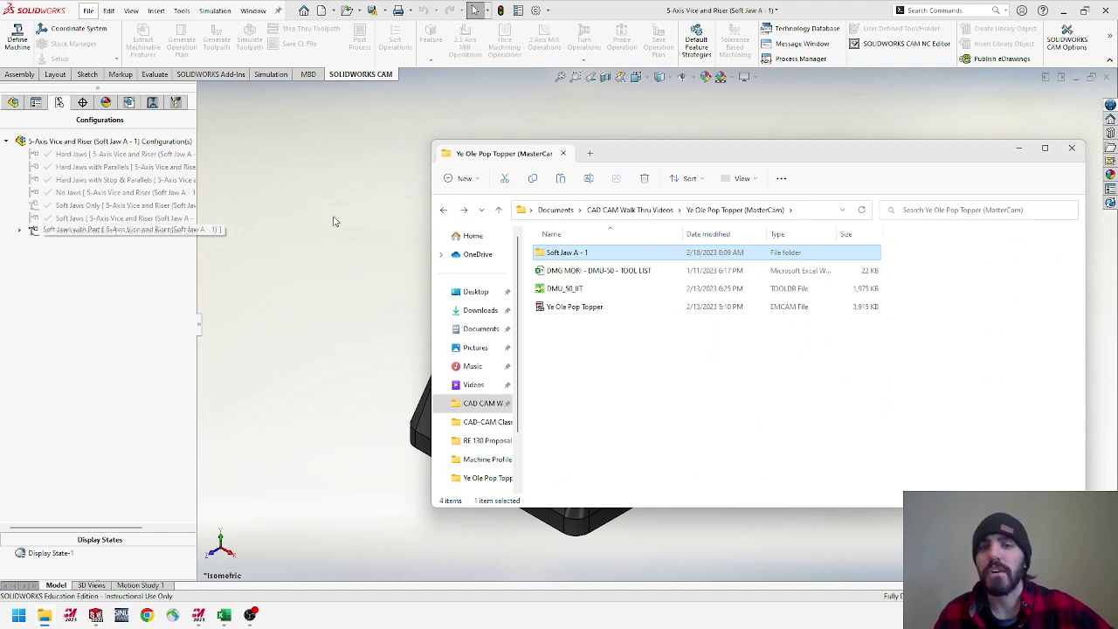
pyautogui.moveTo(635, 162); pyautogui.dragTo(489, 146)
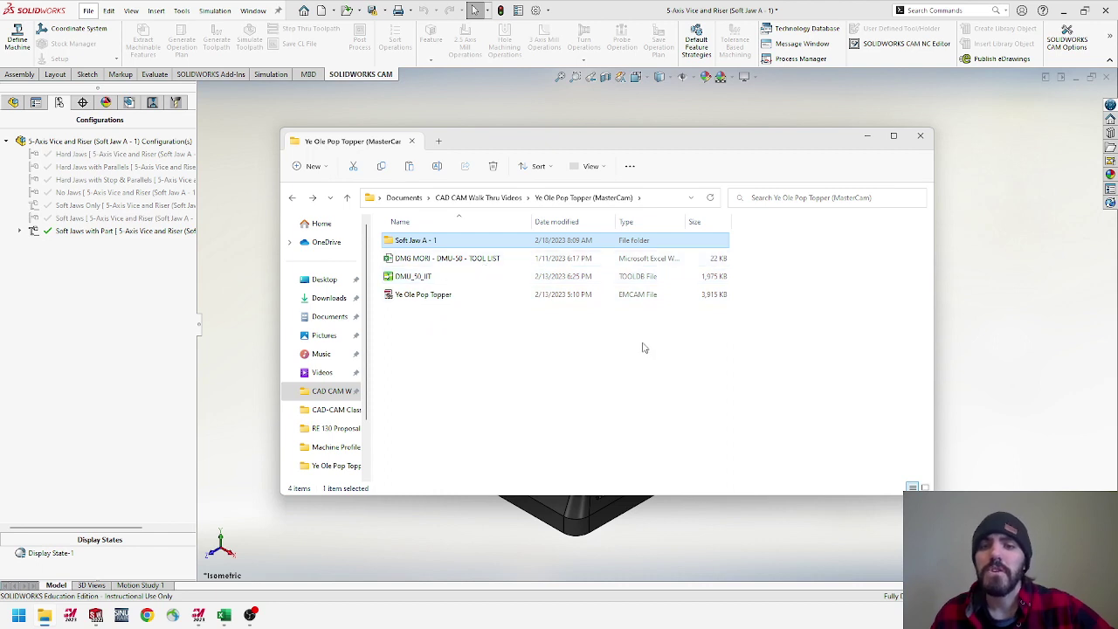
# Open the DMG MORI - DMU-50 - TOOL LIST workbook in Excel, examine the full tool table, and minimize it
pyautogui.doubleClick(437, 263)
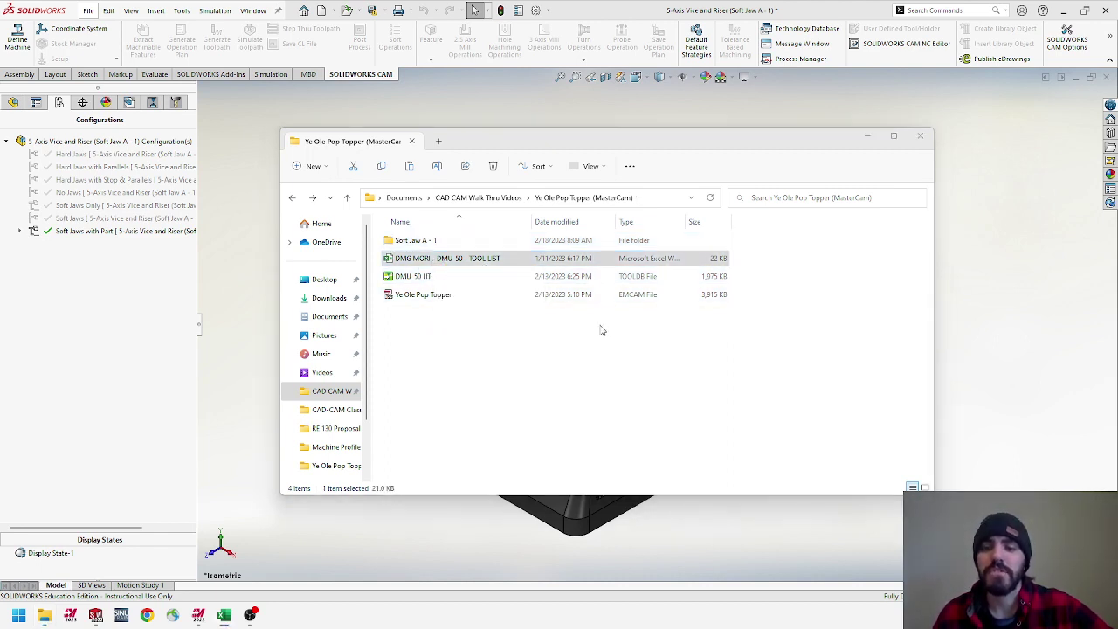
pyautogui.moveTo(250, 615)
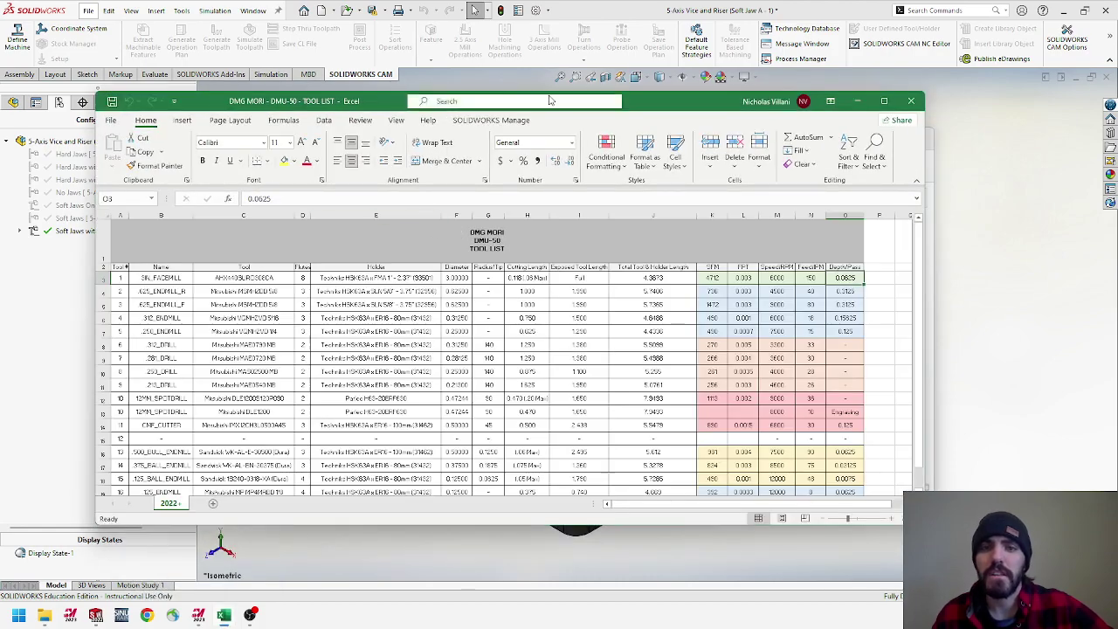
pyautogui.doubleClick(394, 105)
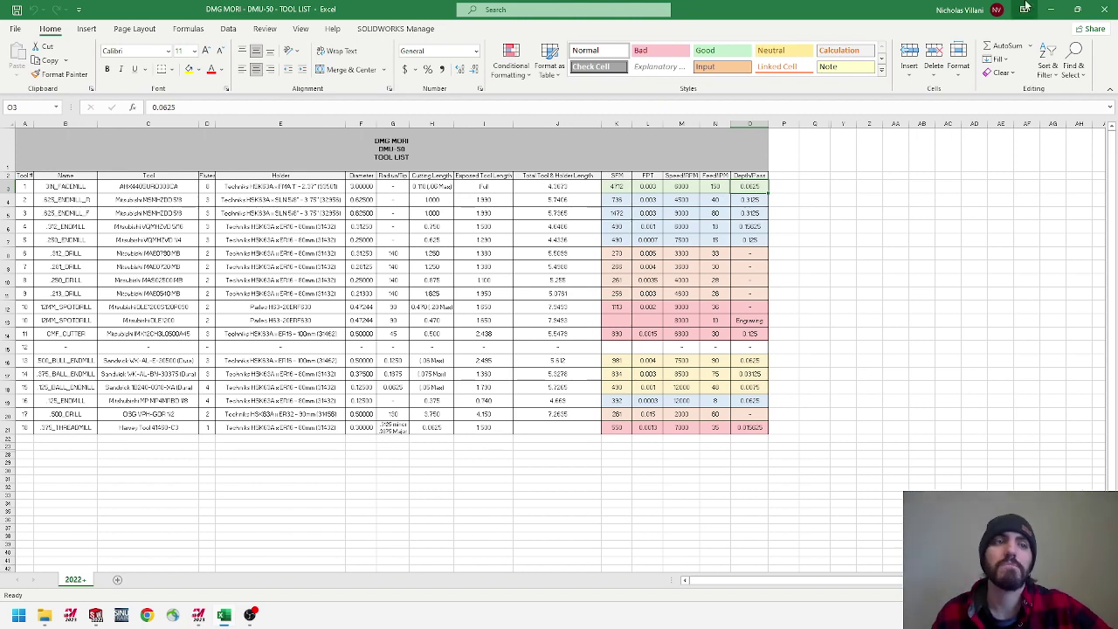
pyautogui.click(1049, 10)
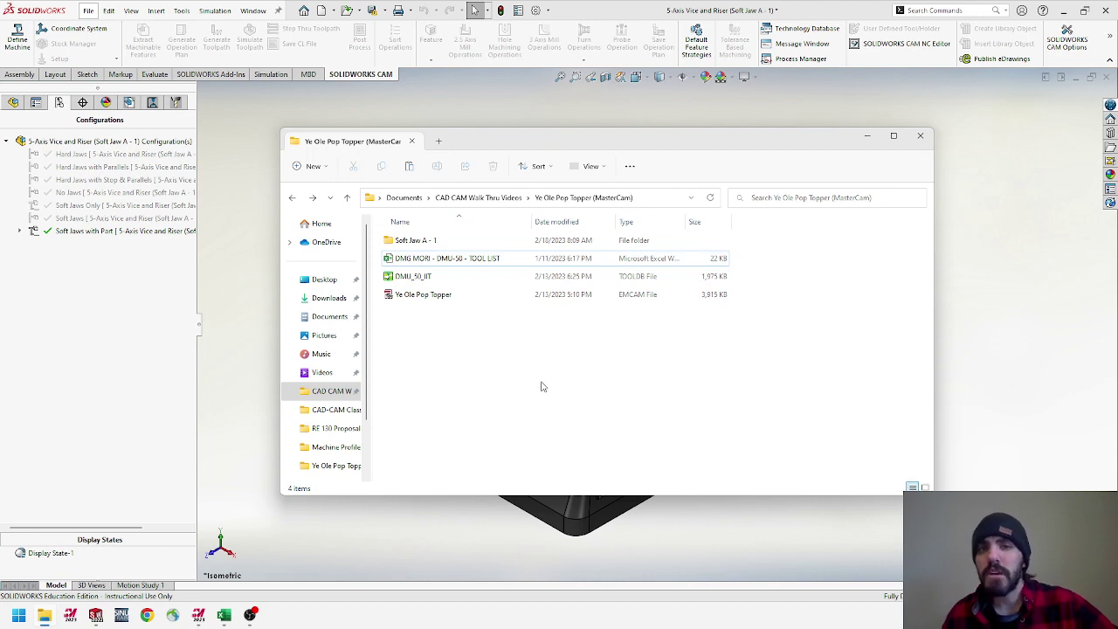
# Switch to Mastercam, set the analyze measurement units to Inches, and make the mcamx.config <Inch> file the current system configuration
pyautogui.click(198, 615)
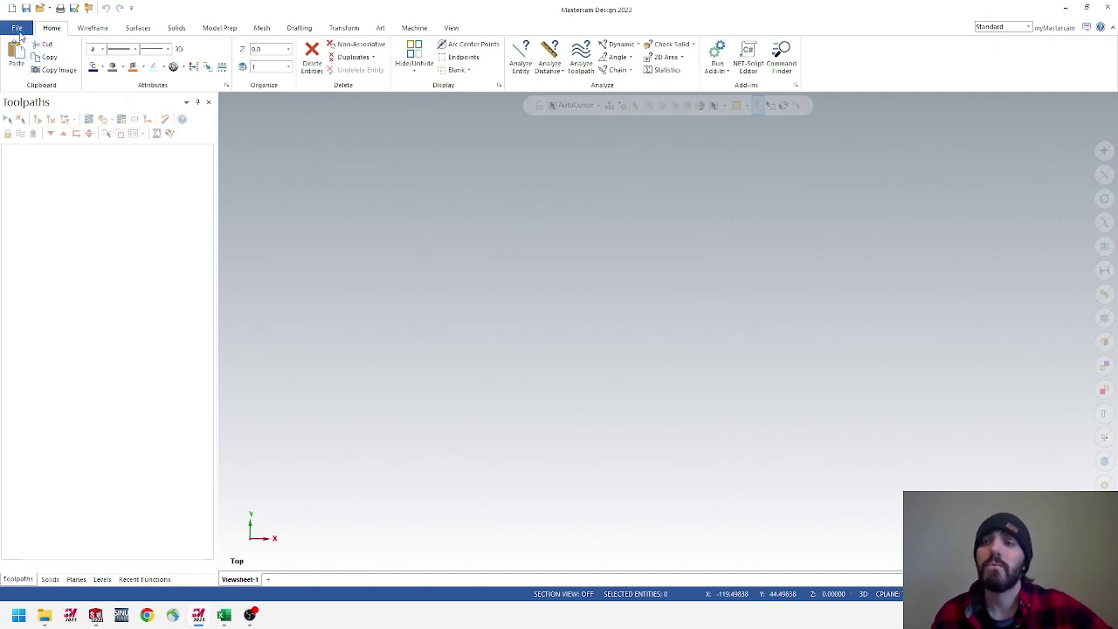
pyautogui.click(18, 29)
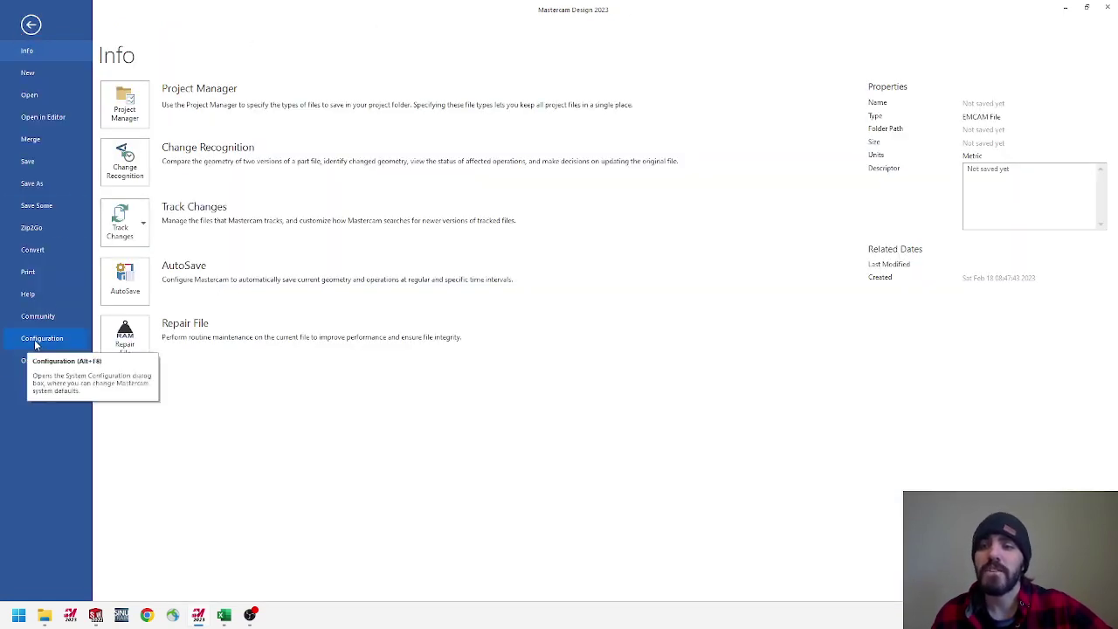
pyautogui.click(44, 341)
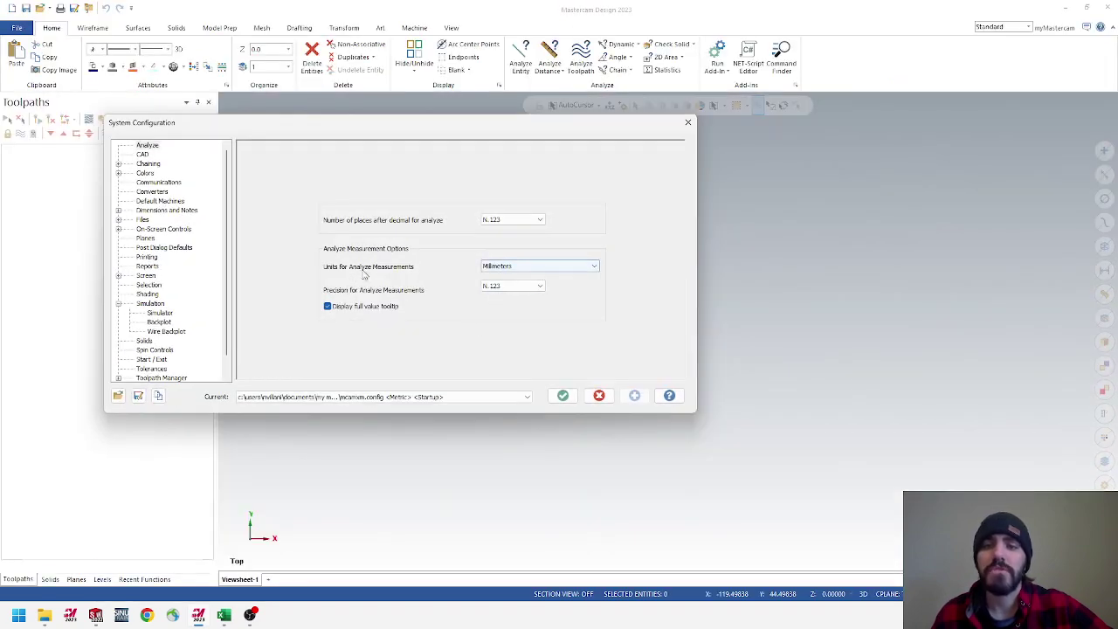
pyautogui.click(534, 270)
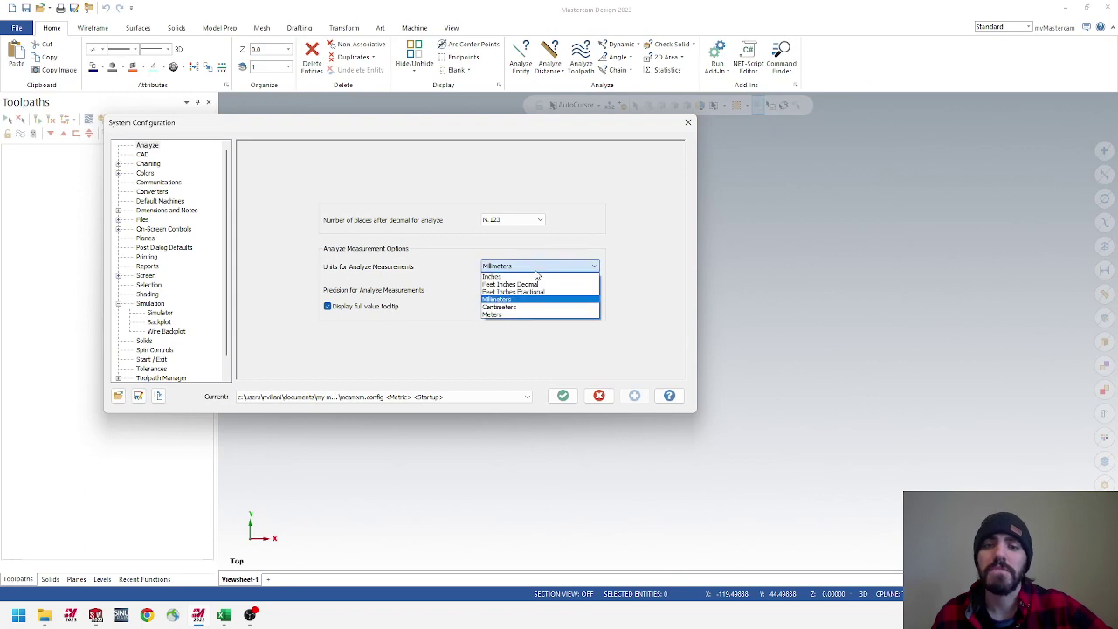
pyautogui.click(528, 277)
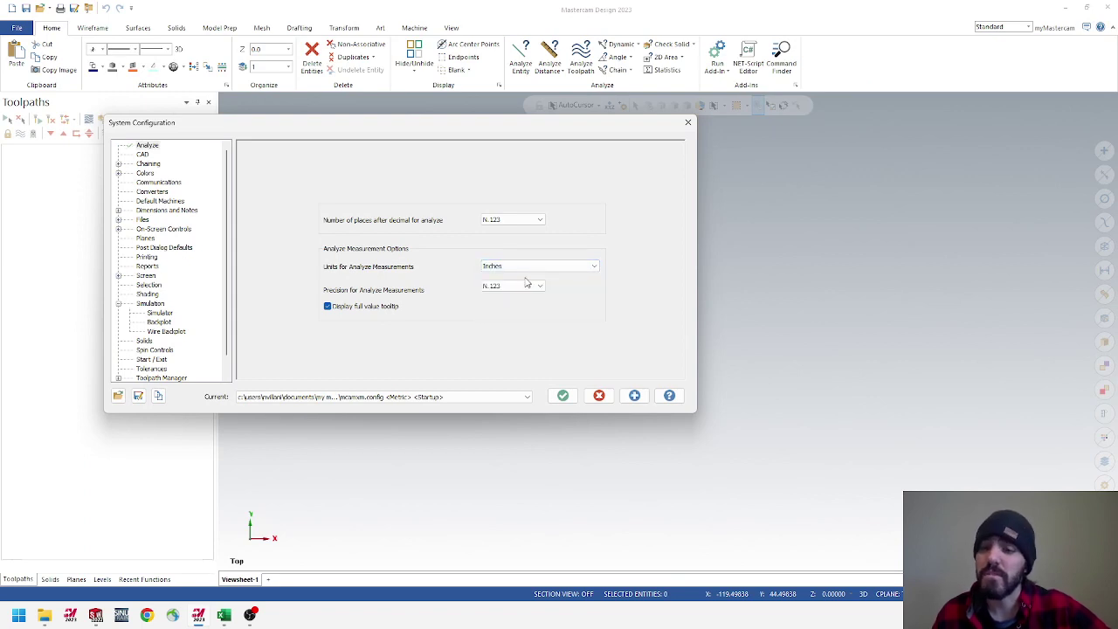
pyautogui.click(312, 398)
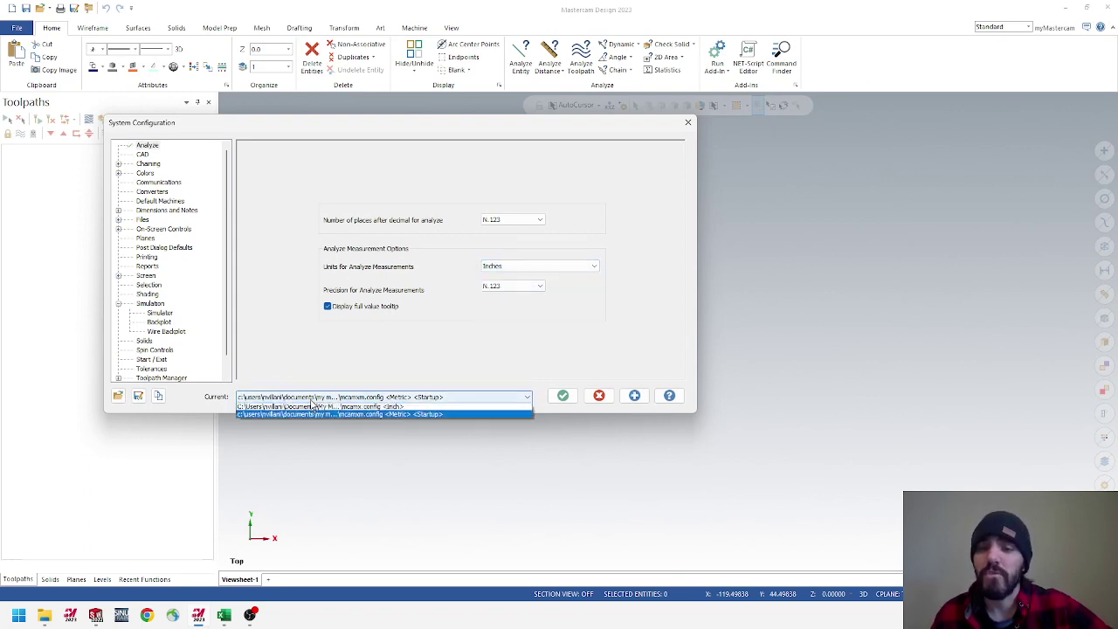
pyautogui.click(375, 408)
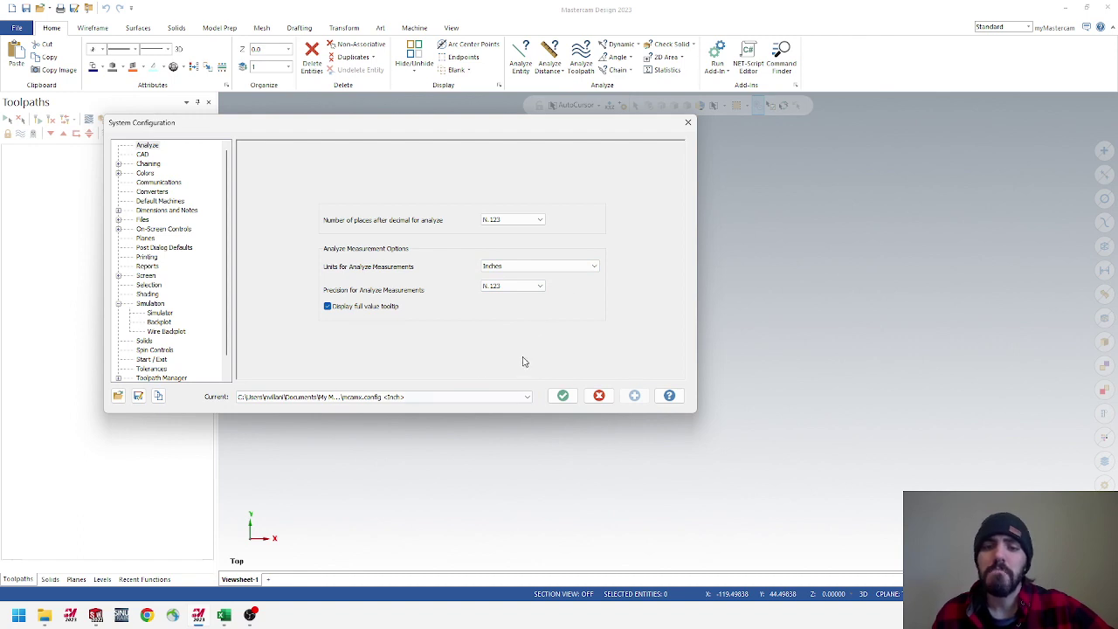
pyautogui.click(564, 398)
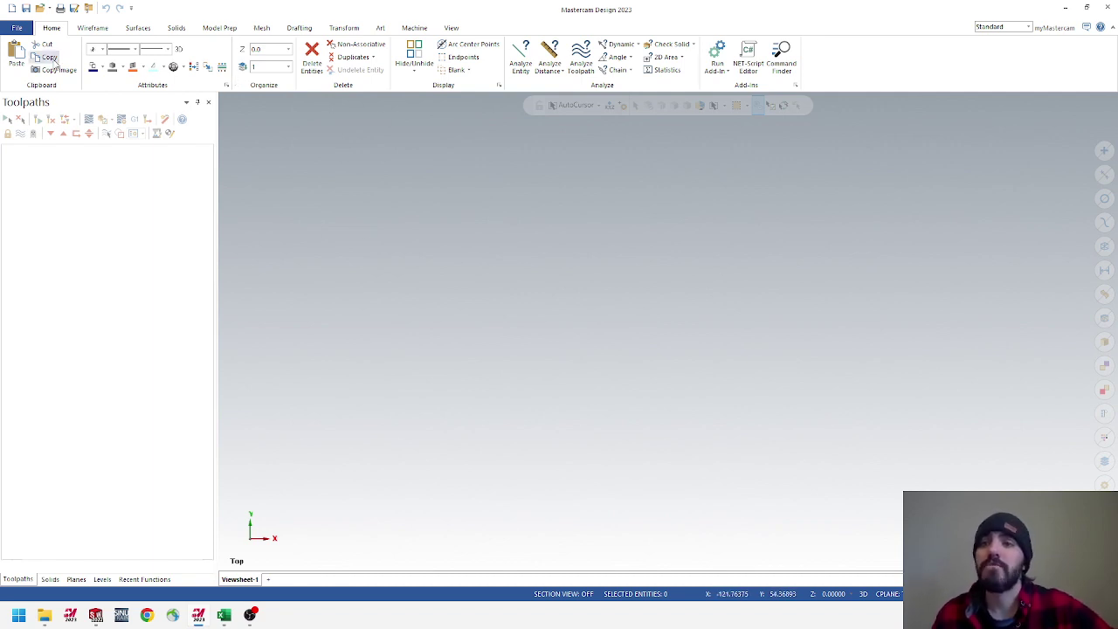
# Open the Ye Ole Pop Topper file from the Ye Ole Pop Topper (MasterCam) folder
pyautogui.click(16, 27)
pyautogui.click(33, 96)
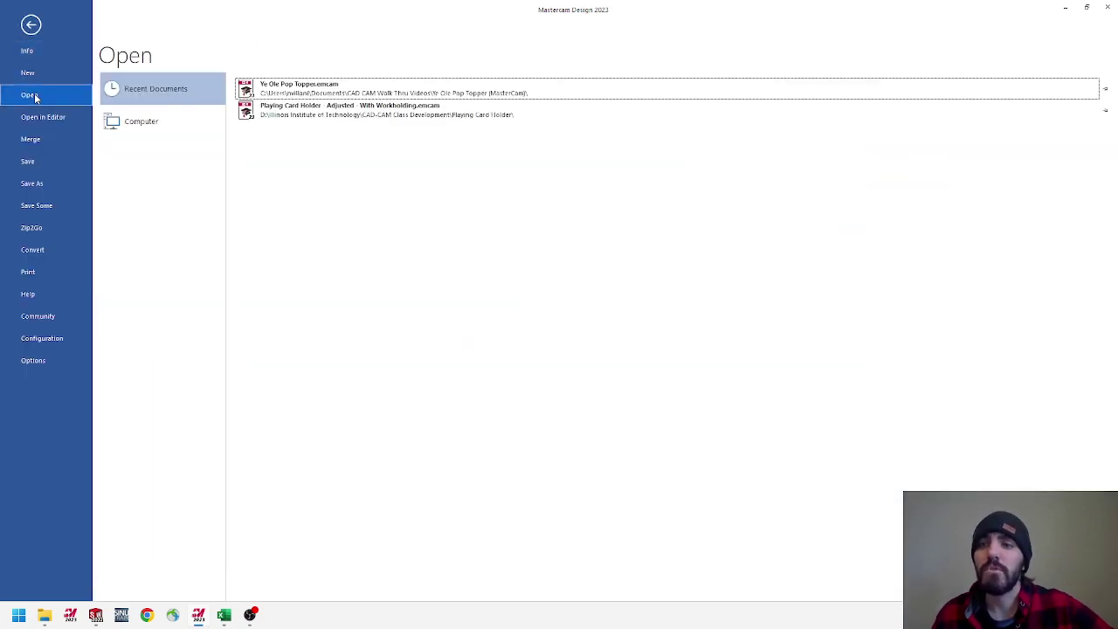
pyautogui.click(143, 124)
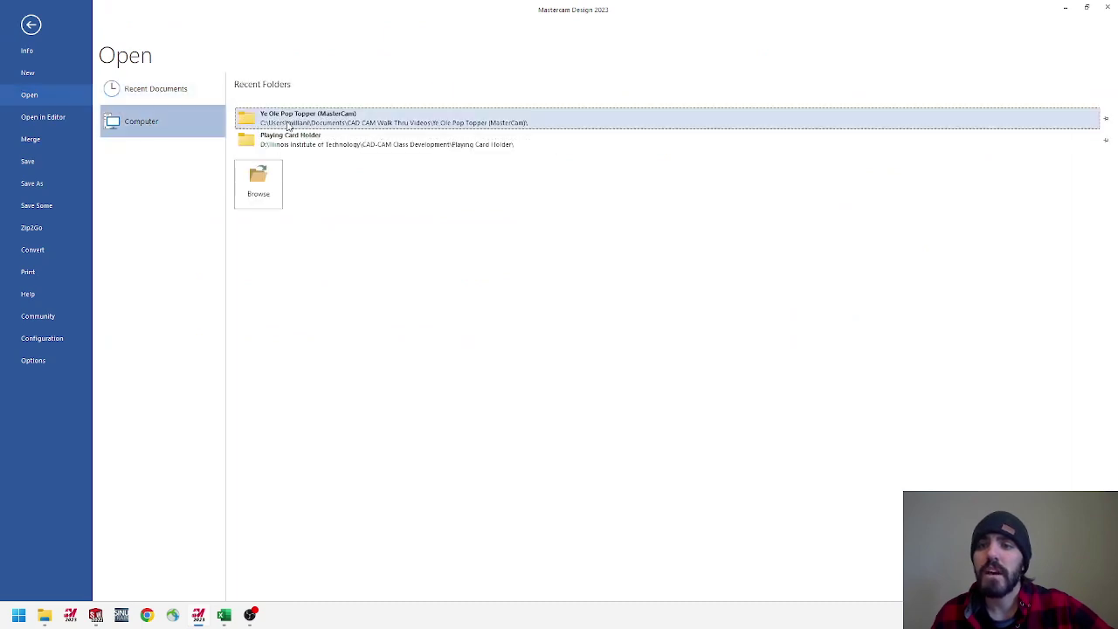
pyautogui.click(288, 126)
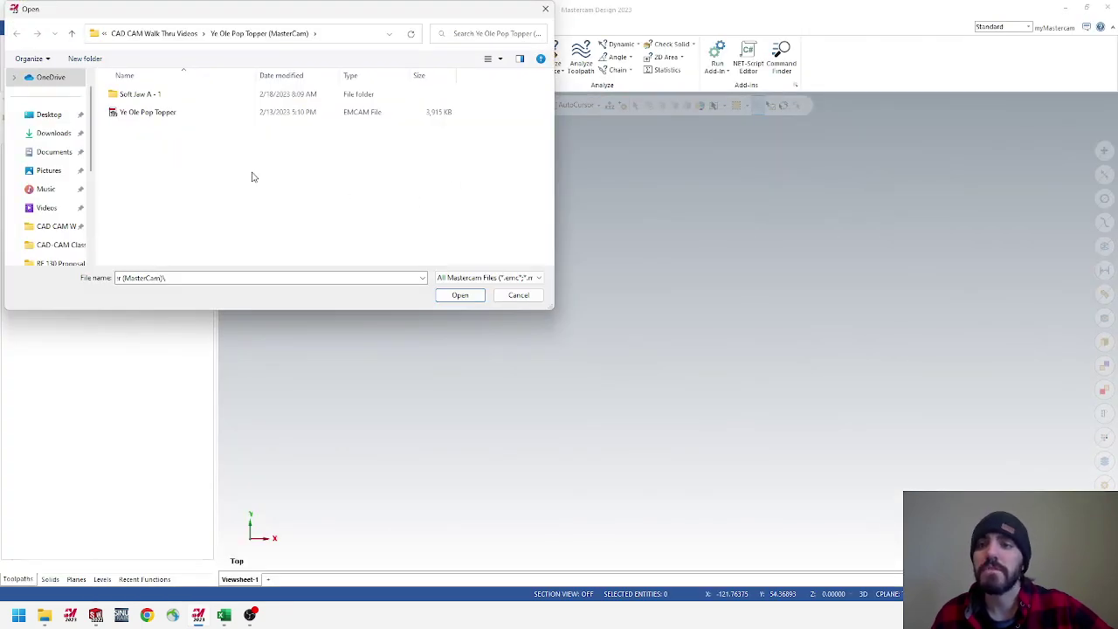
pyautogui.click(187, 117)
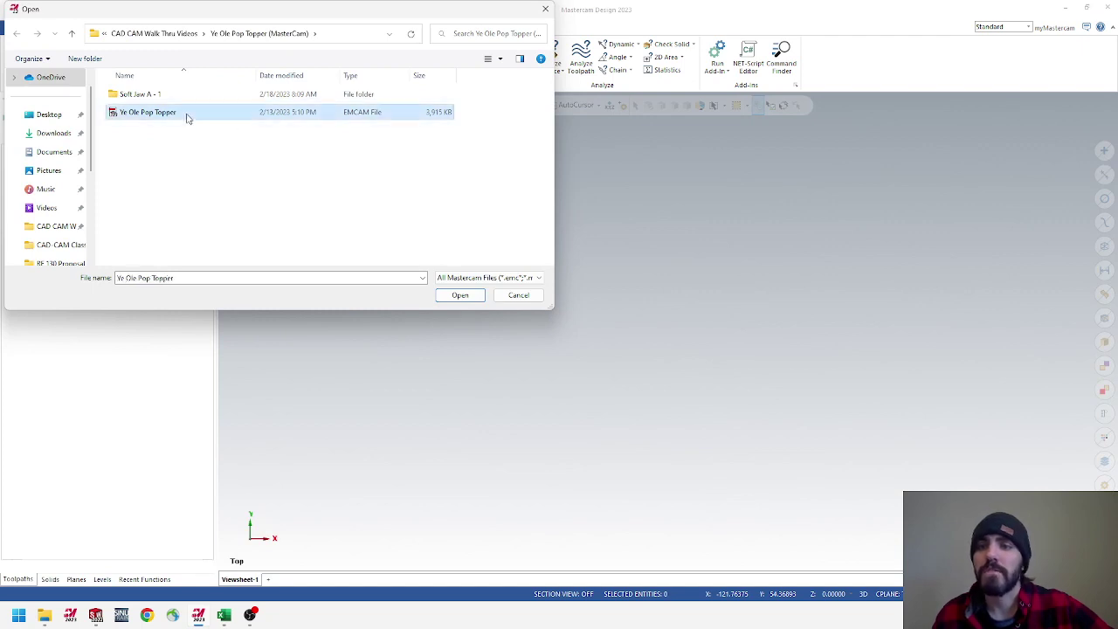
pyautogui.click(462, 298)
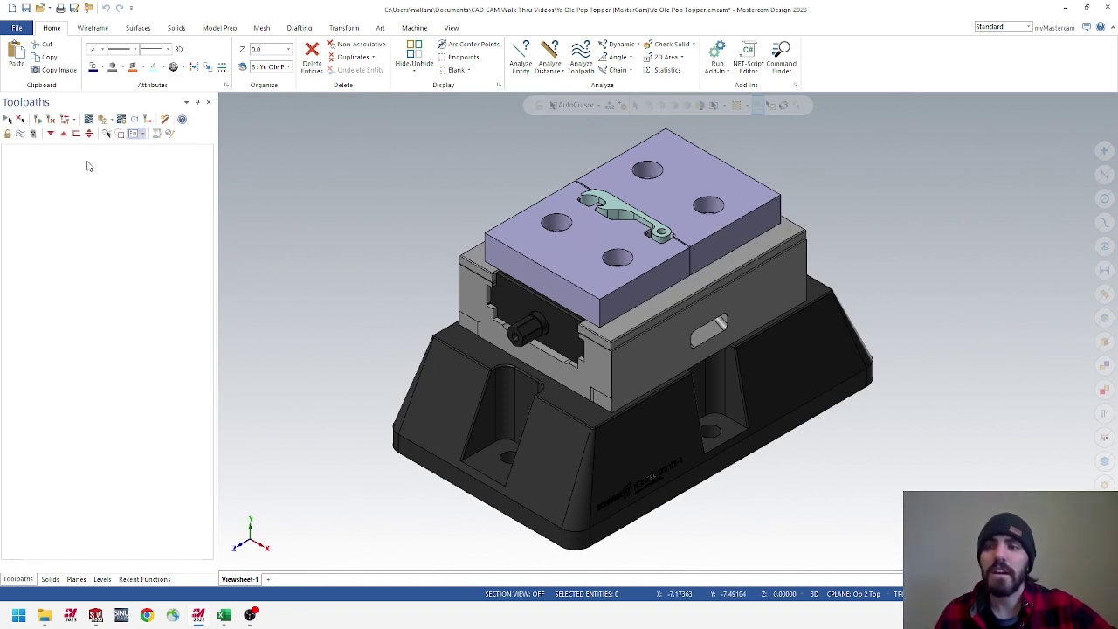
# Review the list of planes and hide levels 1 through 7, which hold the riser, vice components and soft jaws
pyautogui.click(77, 580)
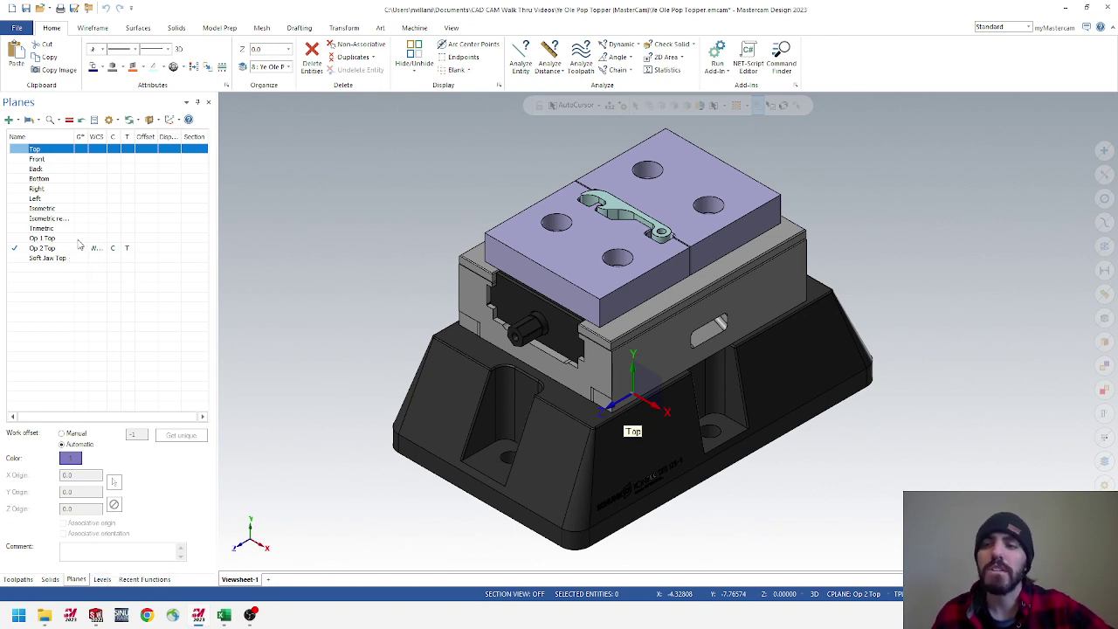
pyautogui.click(102, 580)
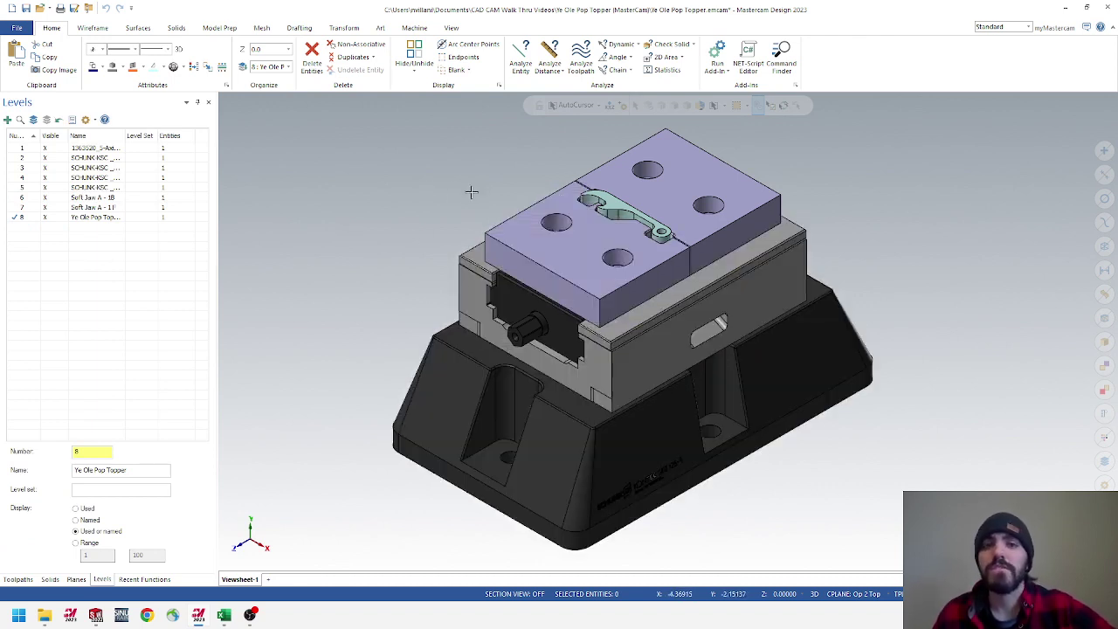
pyautogui.click(46, 148)
pyautogui.click(46, 158)
pyautogui.click(46, 168)
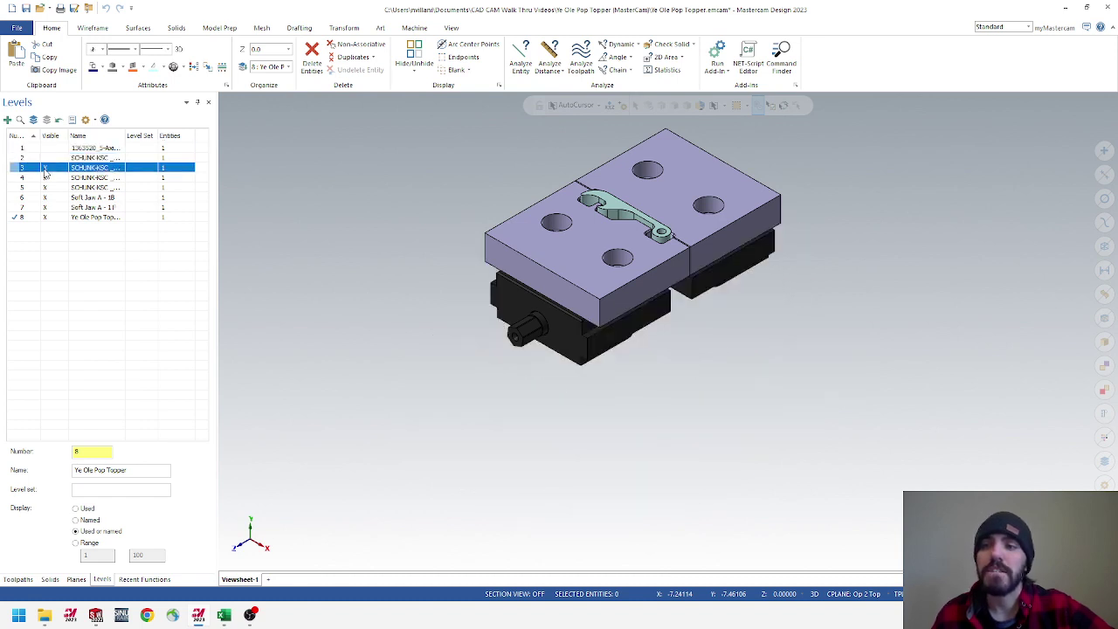
pyautogui.click(46, 177)
pyautogui.click(45, 187)
pyautogui.click(46, 197)
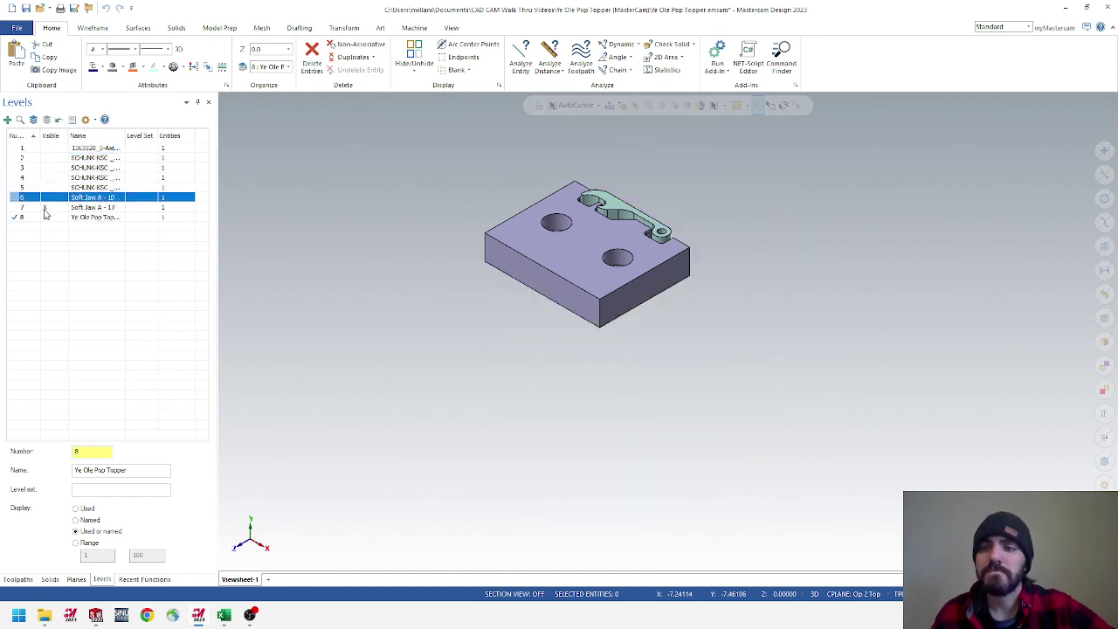
pyautogui.click(46, 207)
# Make levels 1 through 7 visible again around the Ye Ole Pop Topper part
pyautogui.click(47, 149)
pyautogui.click(47, 158)
pyautogui.click(47, 168)
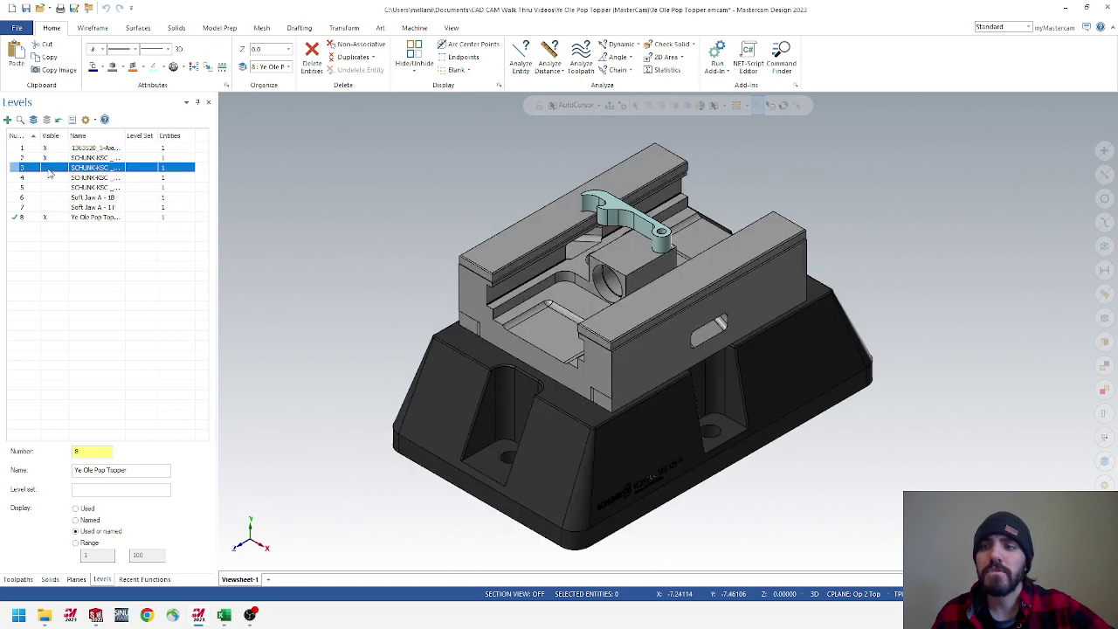
pyautogui.click(47, 177)
pyautogui.click(45, 187)
pyautogui.click(45, 198)
pyautogui.click(45, 207)
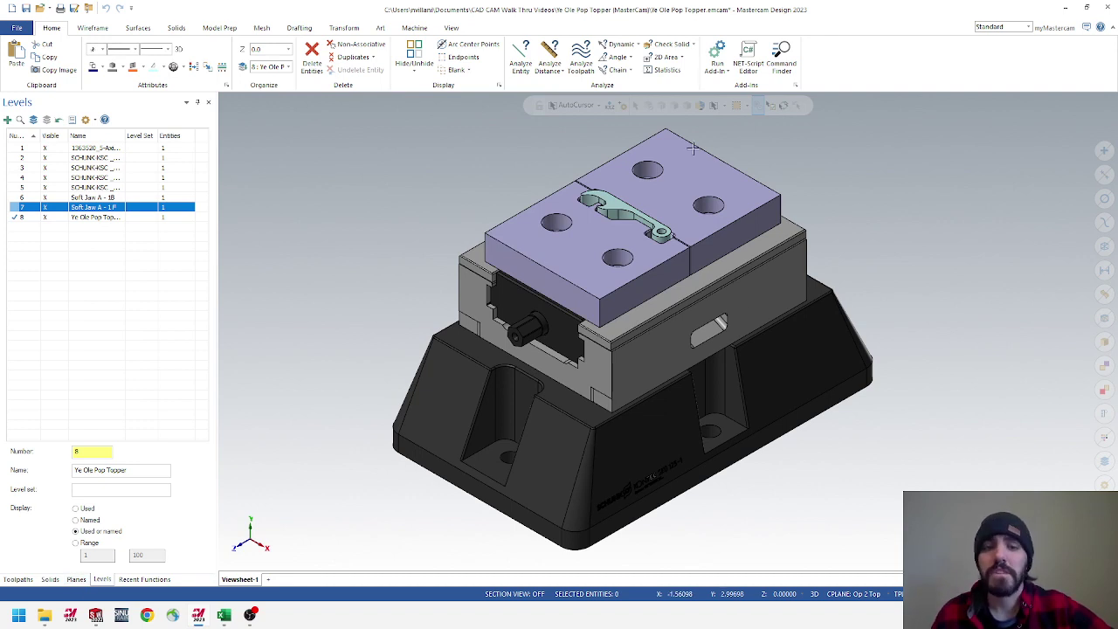
# Make Op 1 Top the active graphics view, WCS, construction plane and tool plane
pyautogui.click(76, 579)
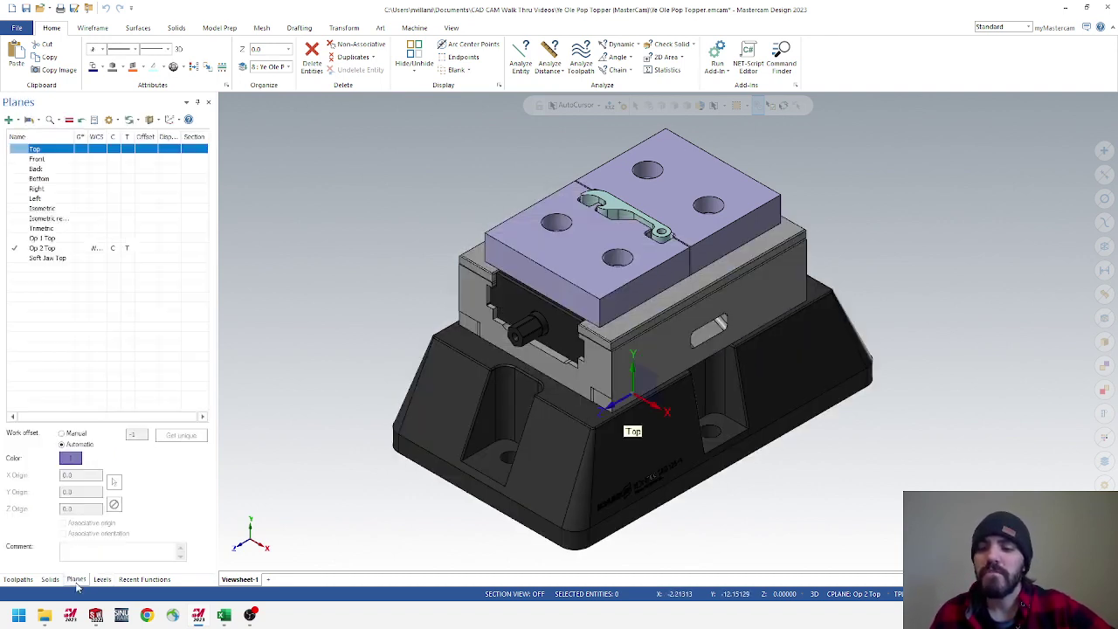
pyautogui.click(87, 241)
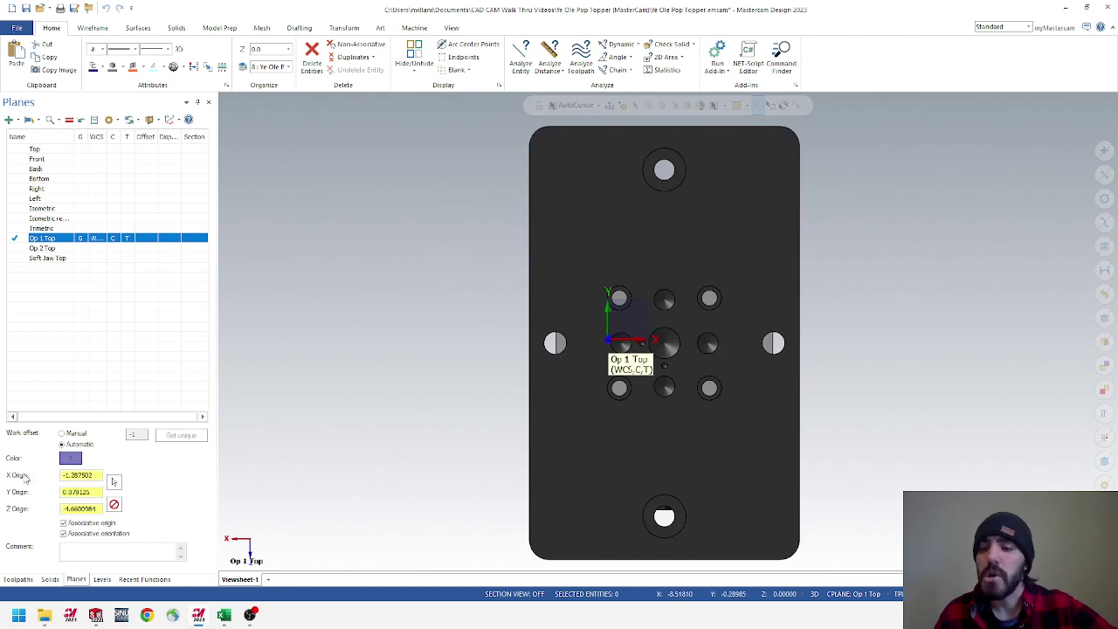
# Hide the riser, vice and soft jaw levels 1 through 7, leaving level 8 with the Ye Ole Pop Topper part displayed
pyautogui.click(102, 581)
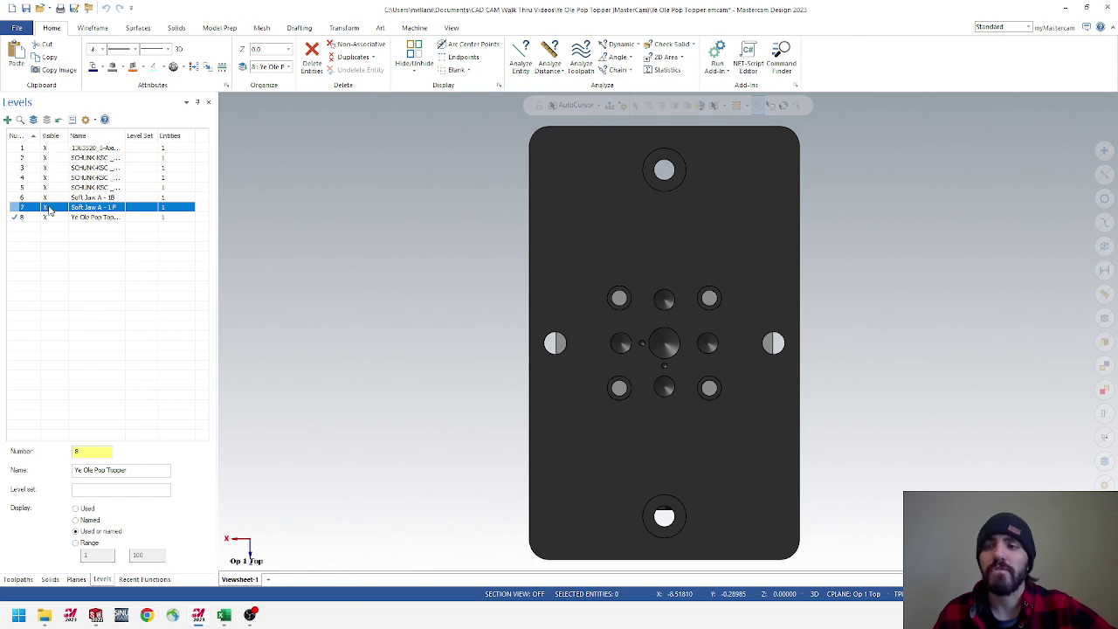
pyautogui.click(45, 148)
pyautogui.click(45, 158)
pyautogui.click(45, 168)
pyautogui.click(45, 177)
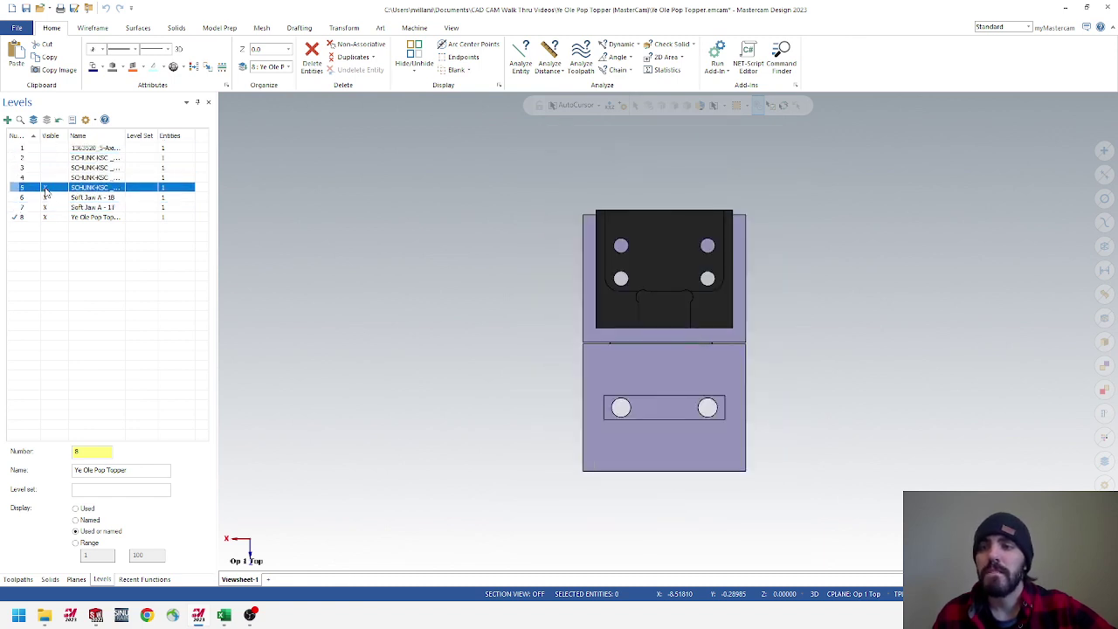
pyautogui.click(46, 187)
pyautogui.click(45, 197)
pyautogui.click(45, 207)
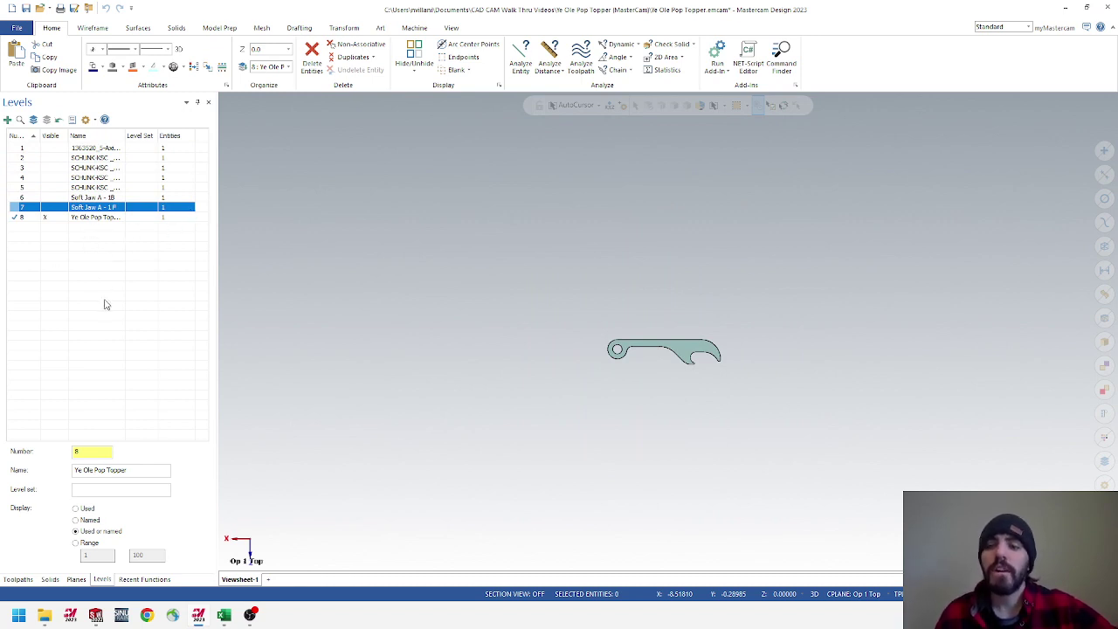
# Add level 9 as the active level and name it Wireframe
pyautogui.click(7, 120)
pyautogui.click(92, 228)
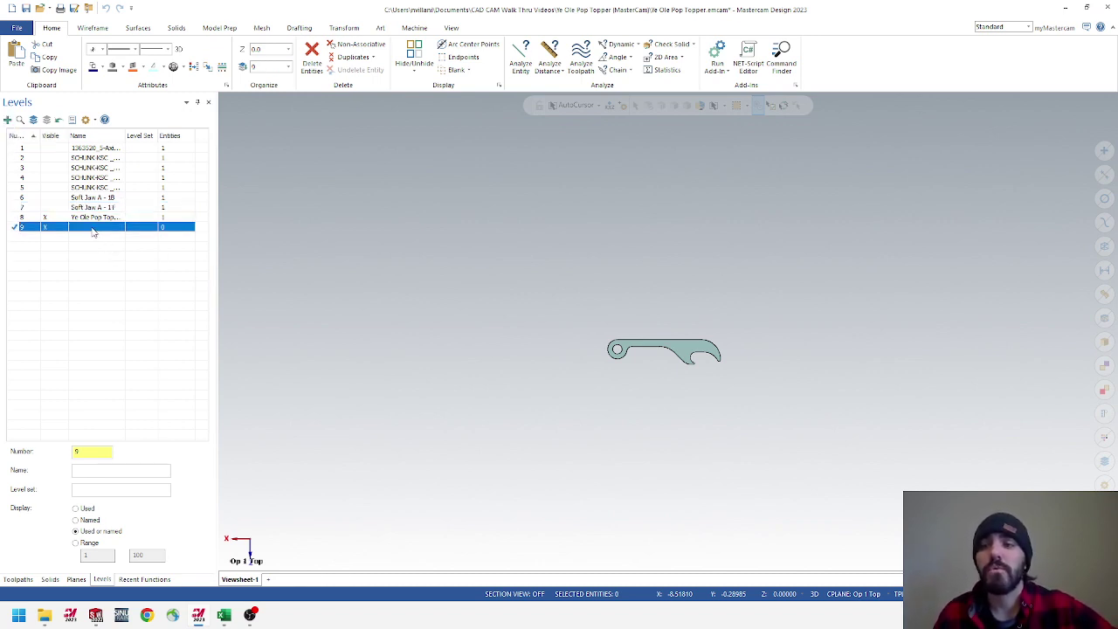
pyautogui.click(92, 228)
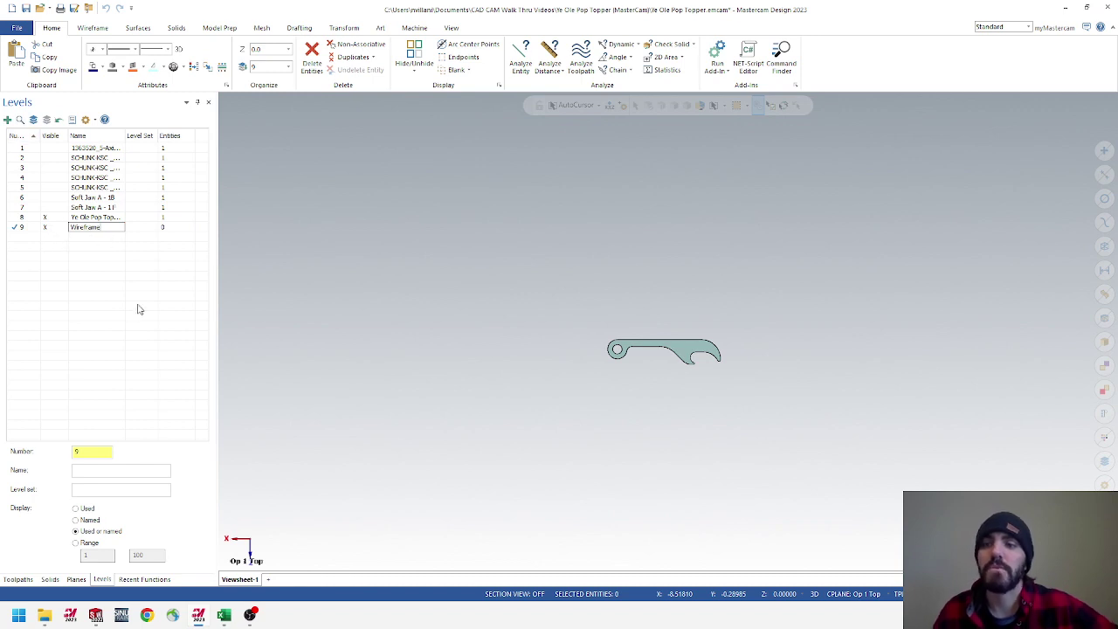
pyautogui.press('Return')
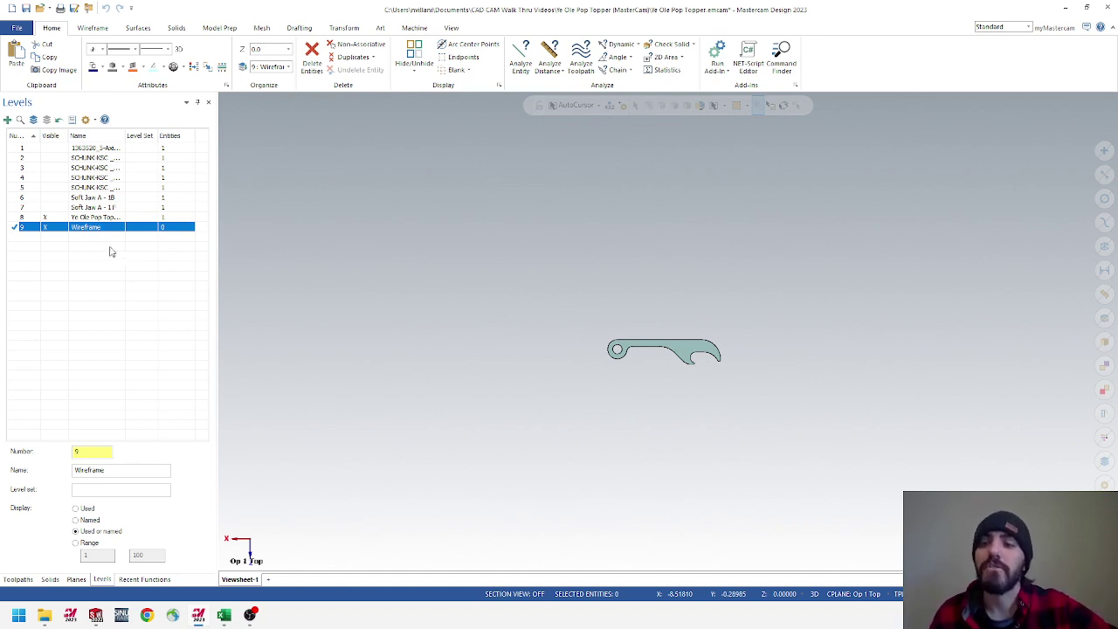
# Add a machine group using the default mill
pyautogui.click(19, 579)
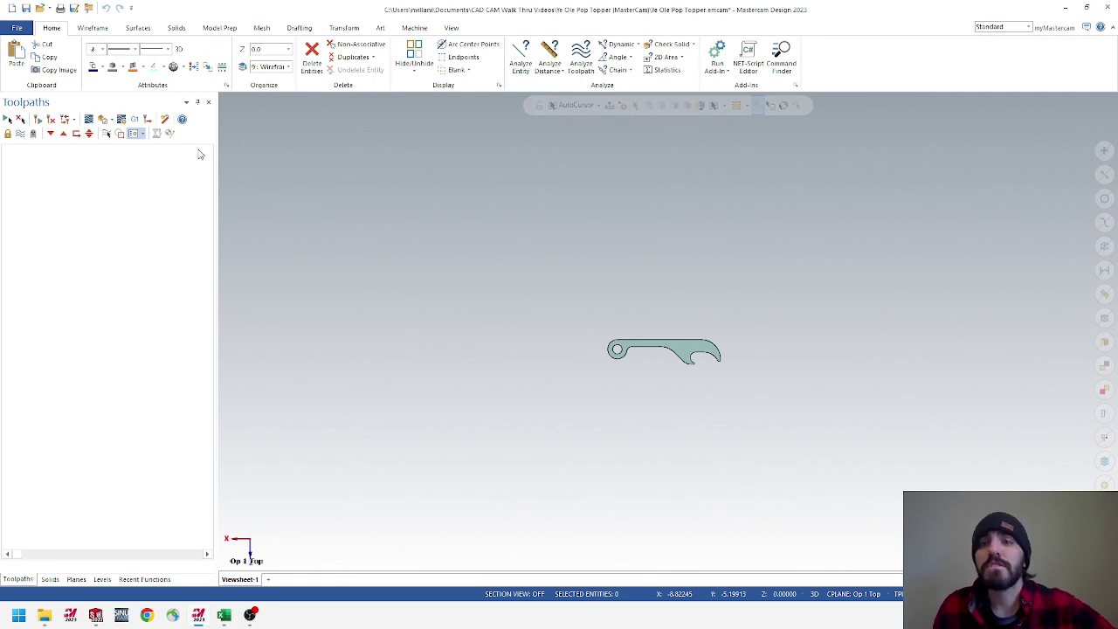
pyautogui.click(416, 28)
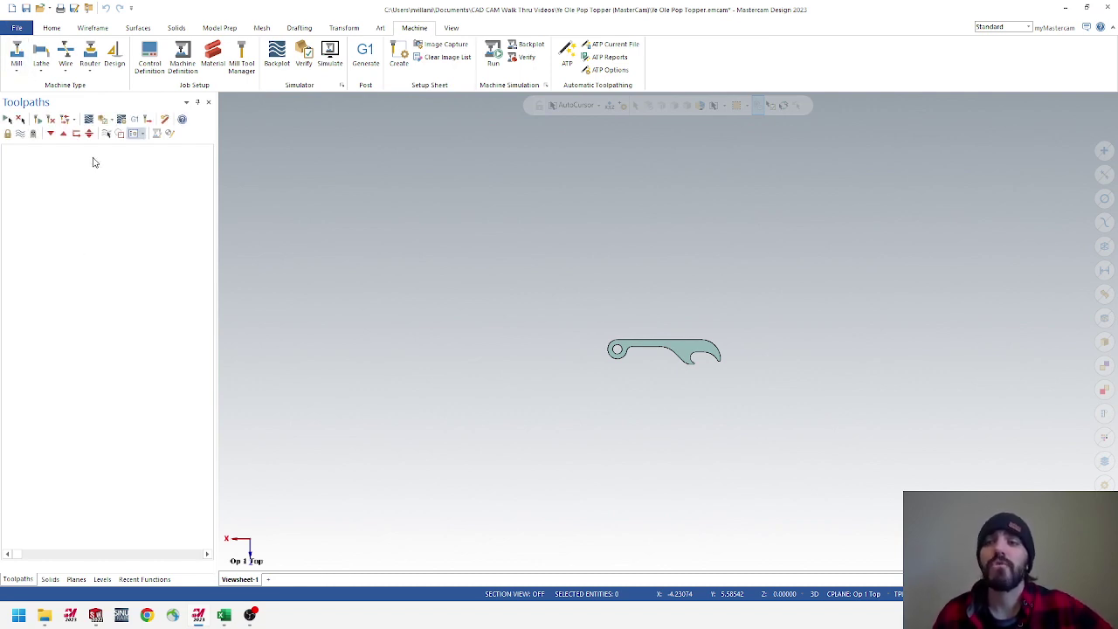
pyautogui.click(17, 68)
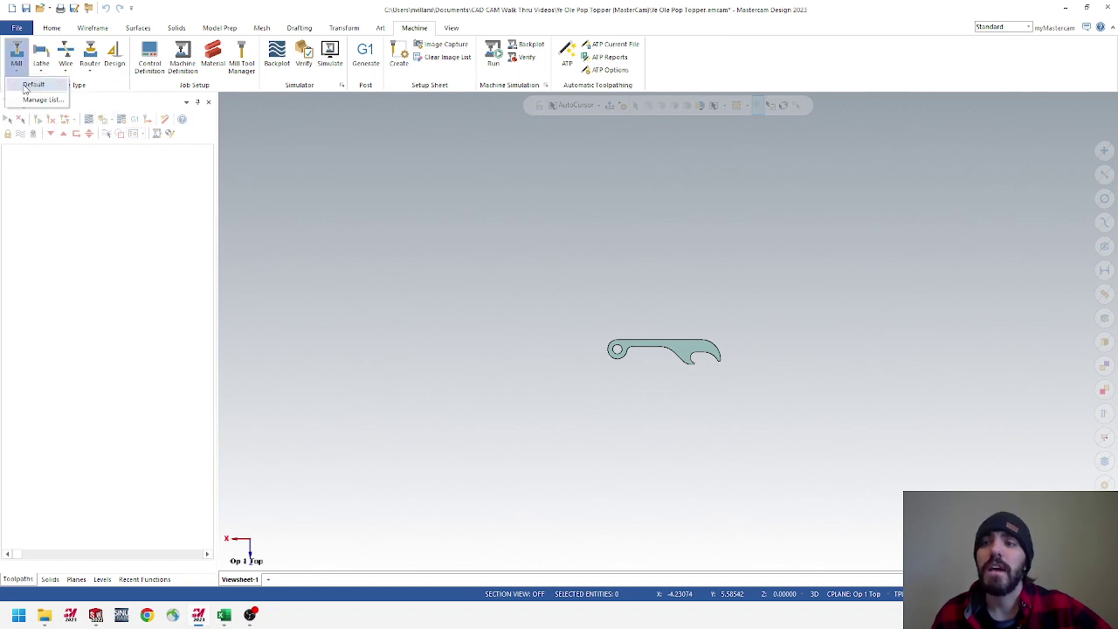
pyautogui.click(33, 84)
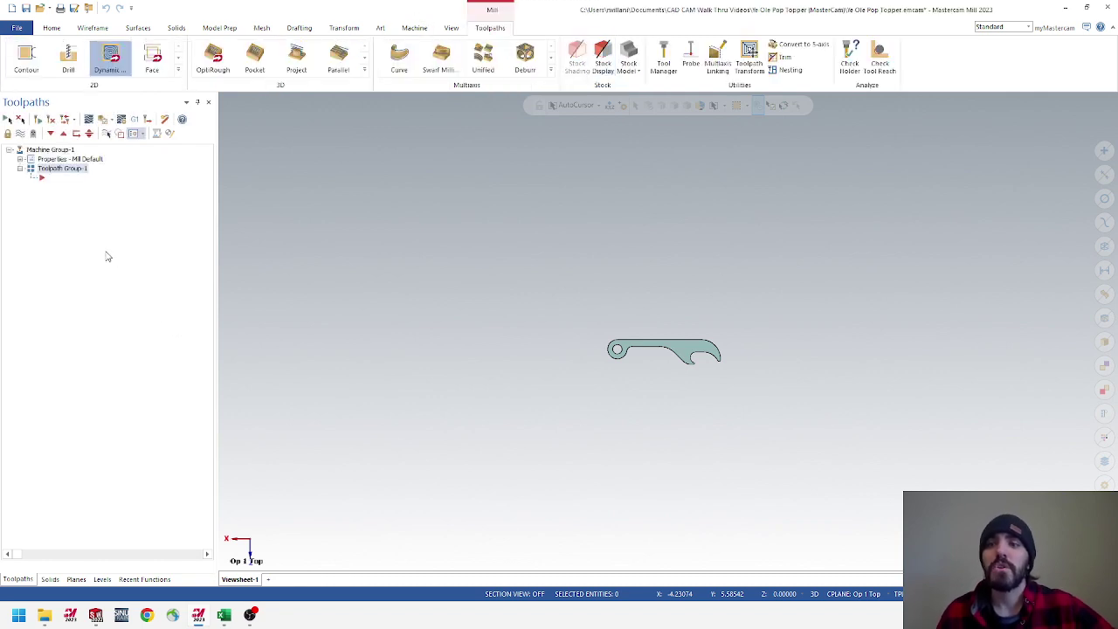
# Rename the new machine group as Op 1
pyautogui.doubleClick(59, 153)
pyautogui.click(43, 154)
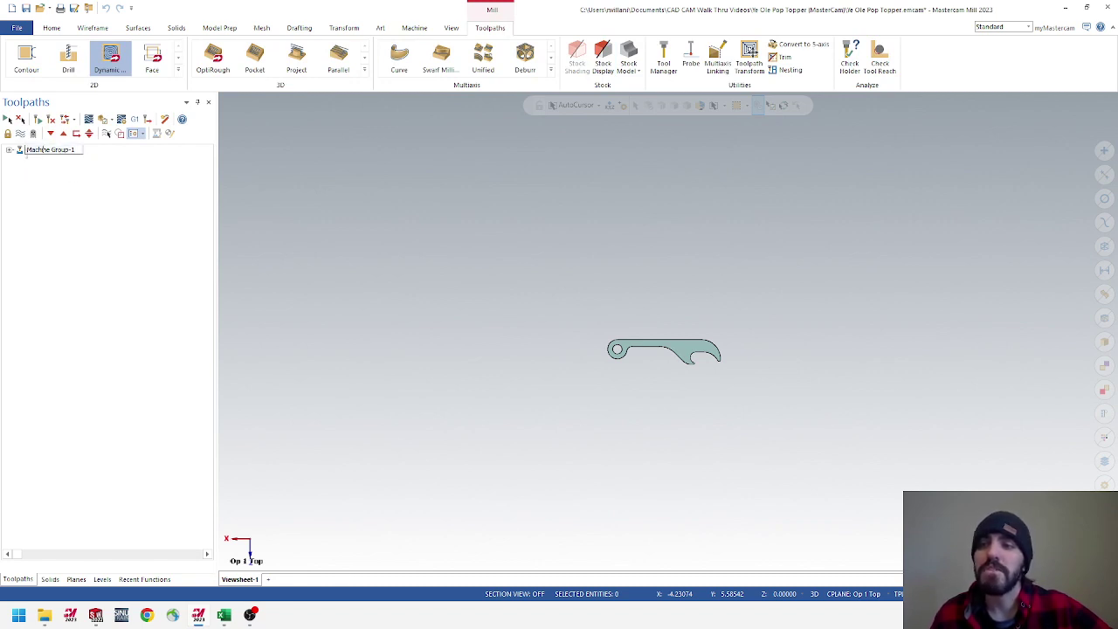
pyautogui.moveTo(75, 158); pyautogui.dragTo(2, 154)
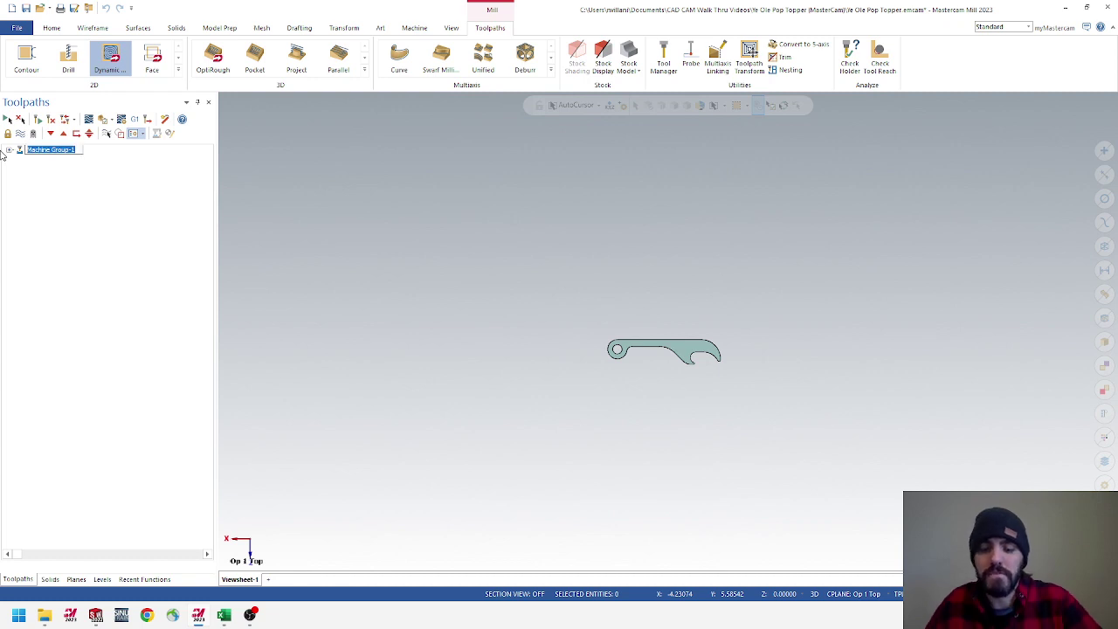
pyautogui.write('Op 1')
pyautogui.press('Return')
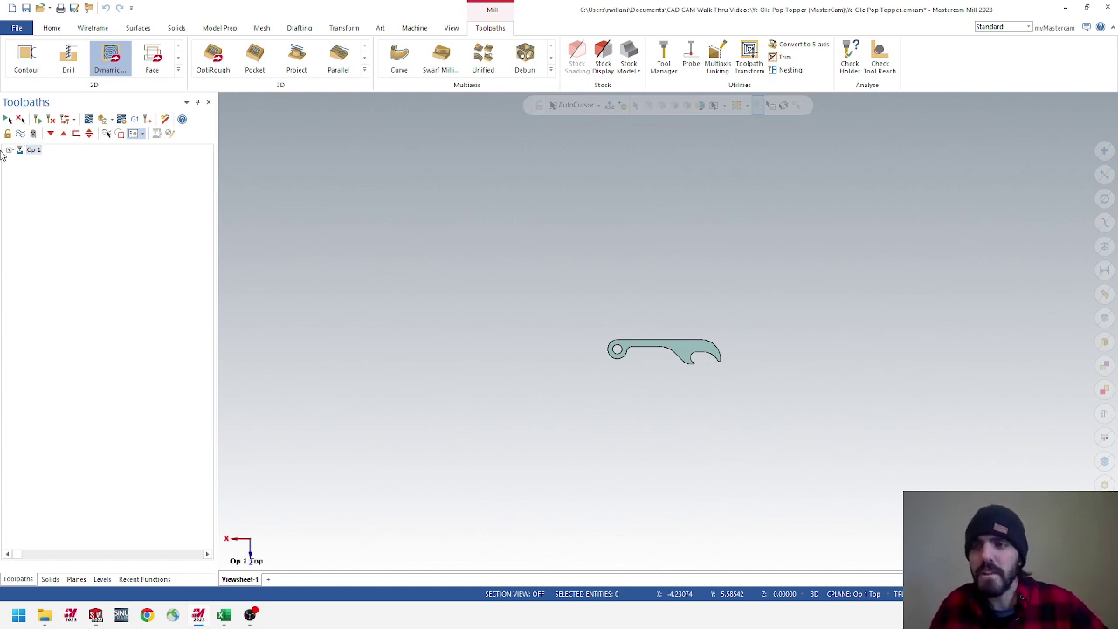
# Open the stock setup of Op 1 and define rectangular bounding-box stock around the bottle opener solid
pyautogui.click(8, 150)
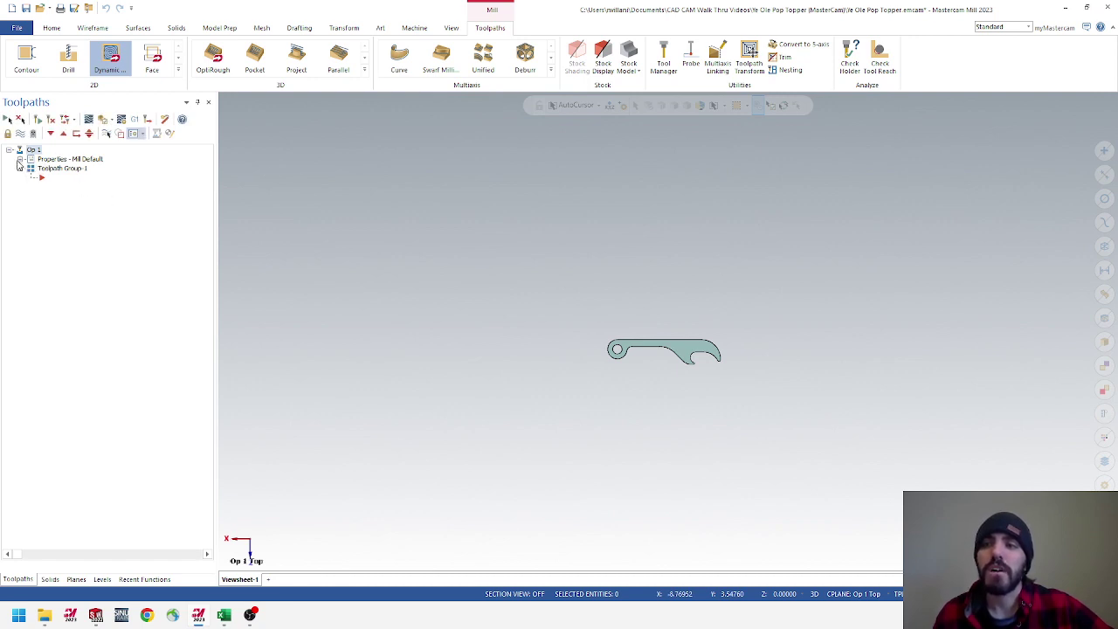
pyautogui.click(19, 159)
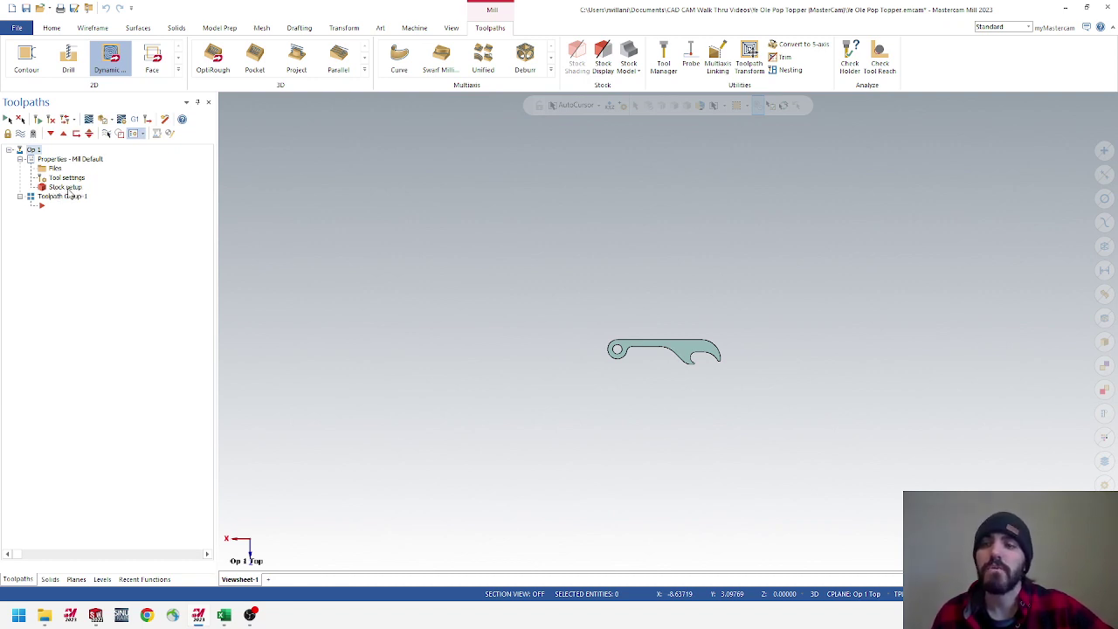
pyautogui.doubleClick(68, 191)
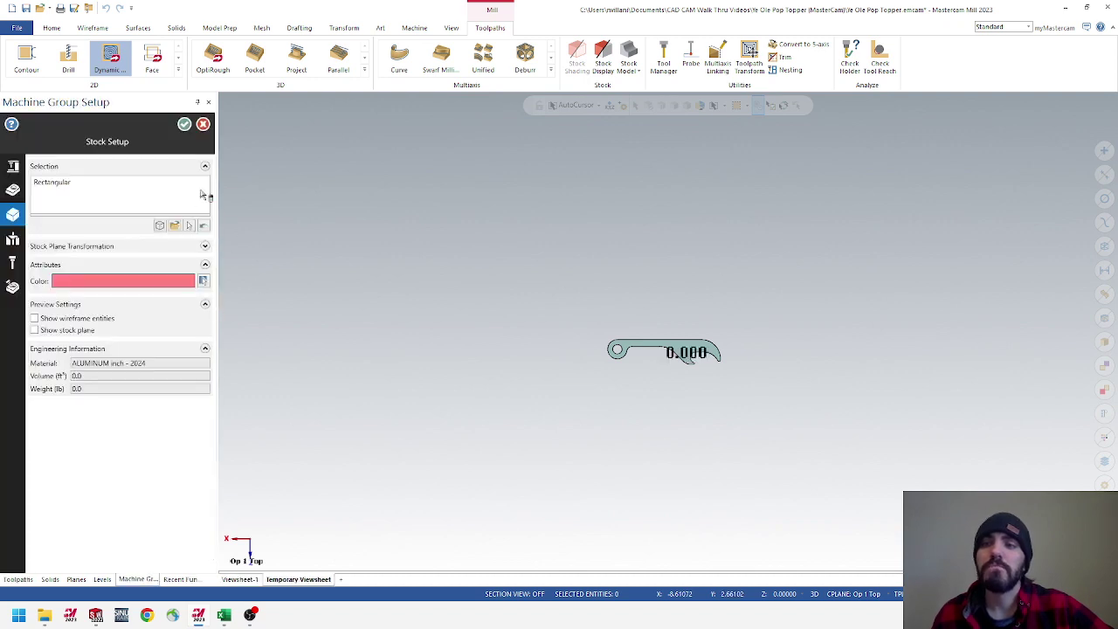
pyautogui.moveTo(98, 210)
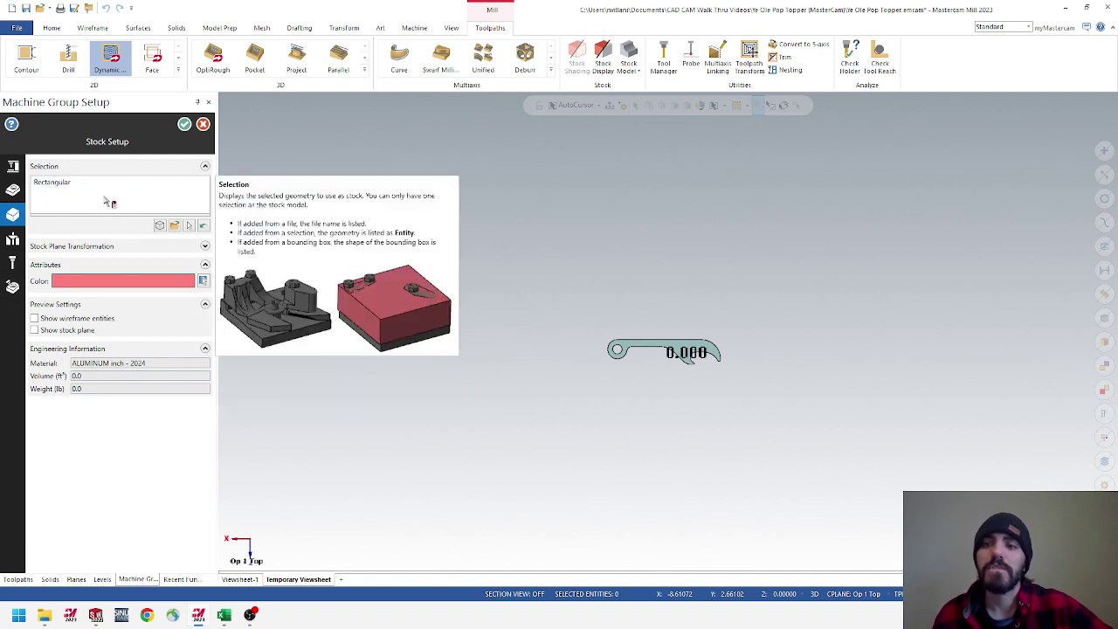
pyautogui.click(160, 229)
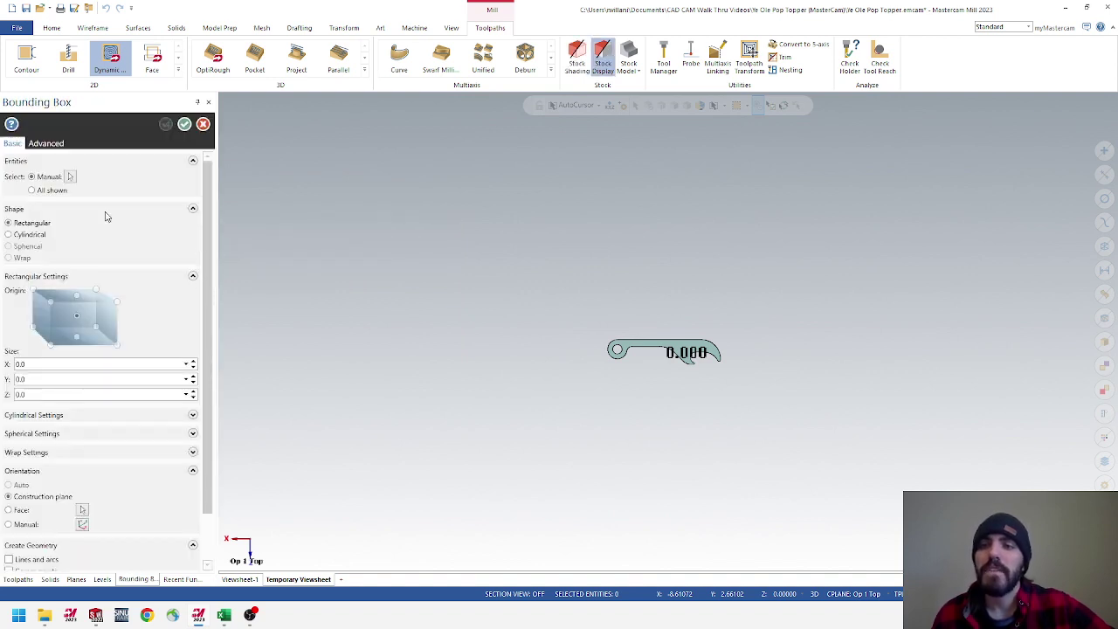
pyautogui.click(71, 177)
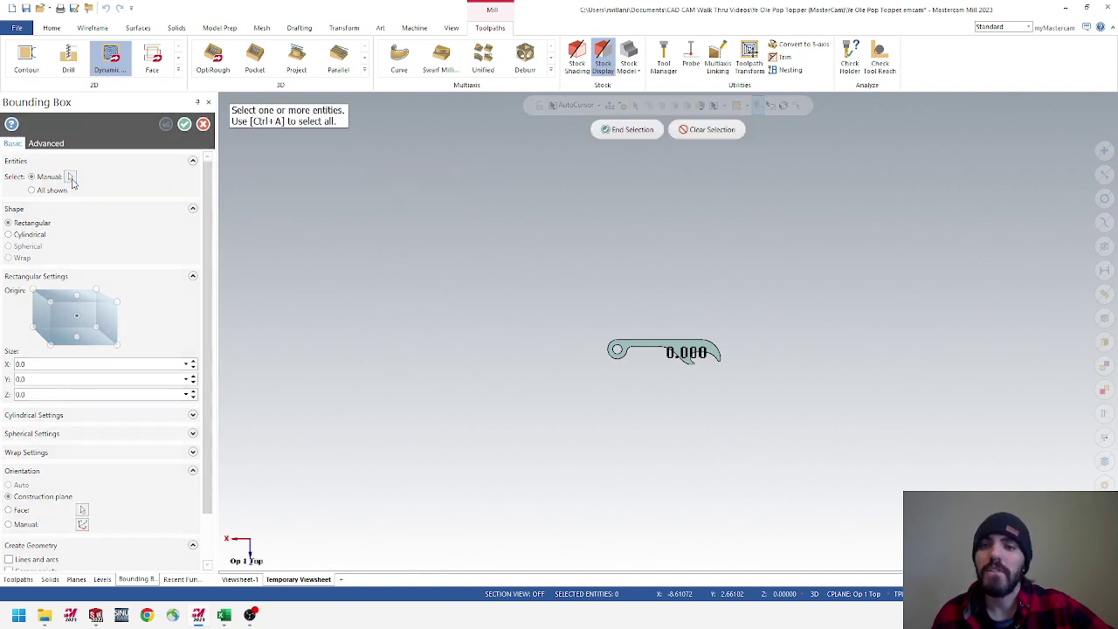
pyautogui.click(709, 332)
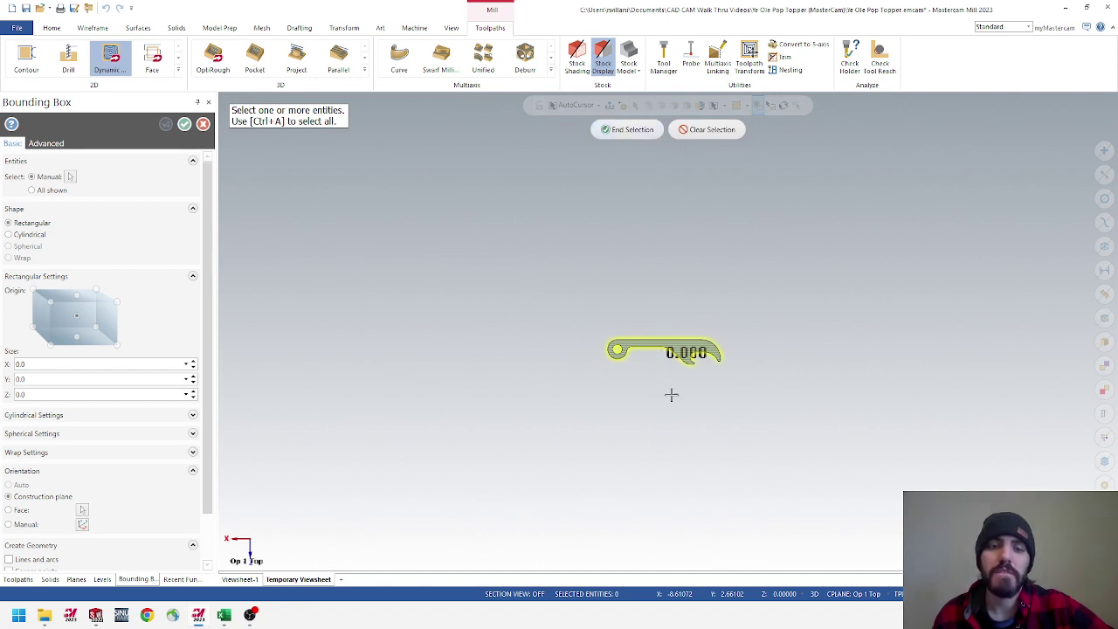
pyautogui.click(621, 131)
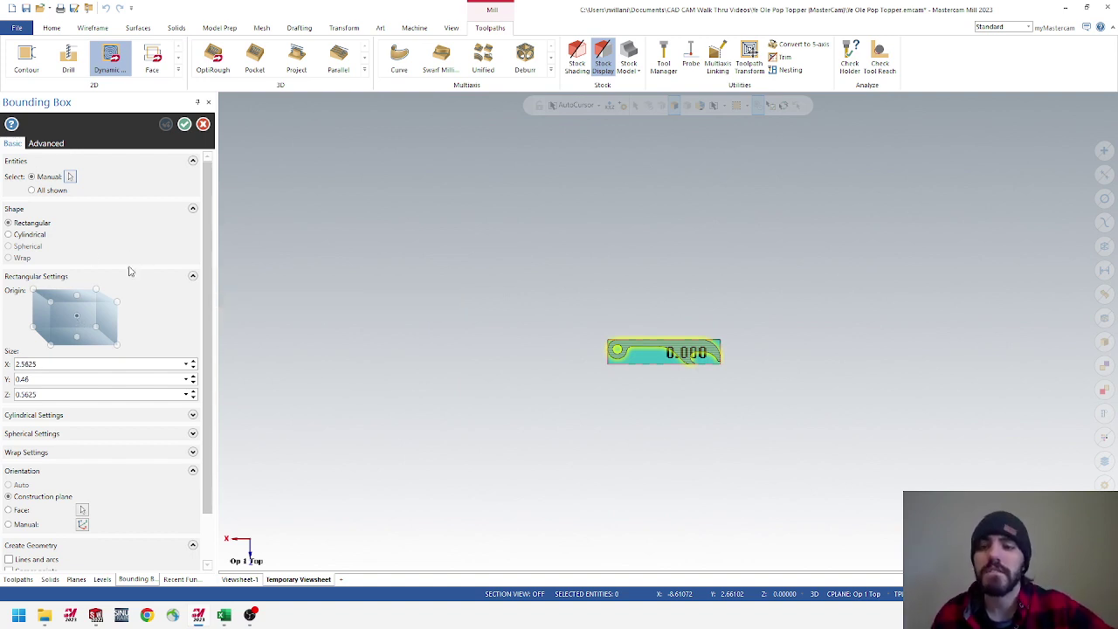
# Size the stock block to X 2.75, Y 1.0 and Z 1.0 inches and accept the stock setup
pyautogui.moveTo(49, 367); pyautogui.dragTo(7, 374)
pyautogui.write('2')
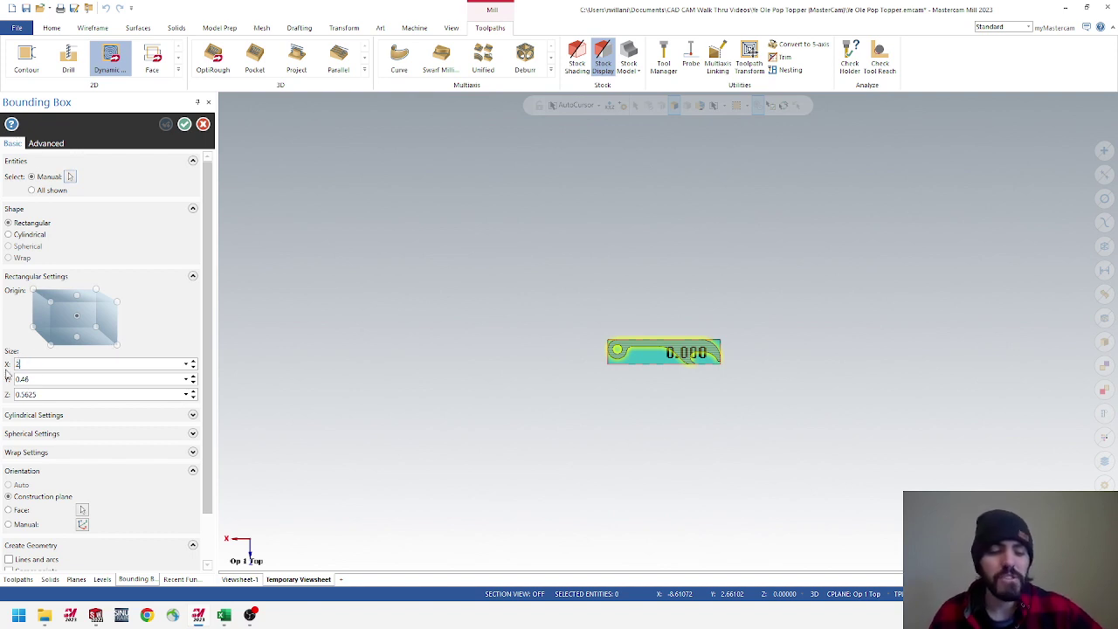
pyautogui.press('Return')
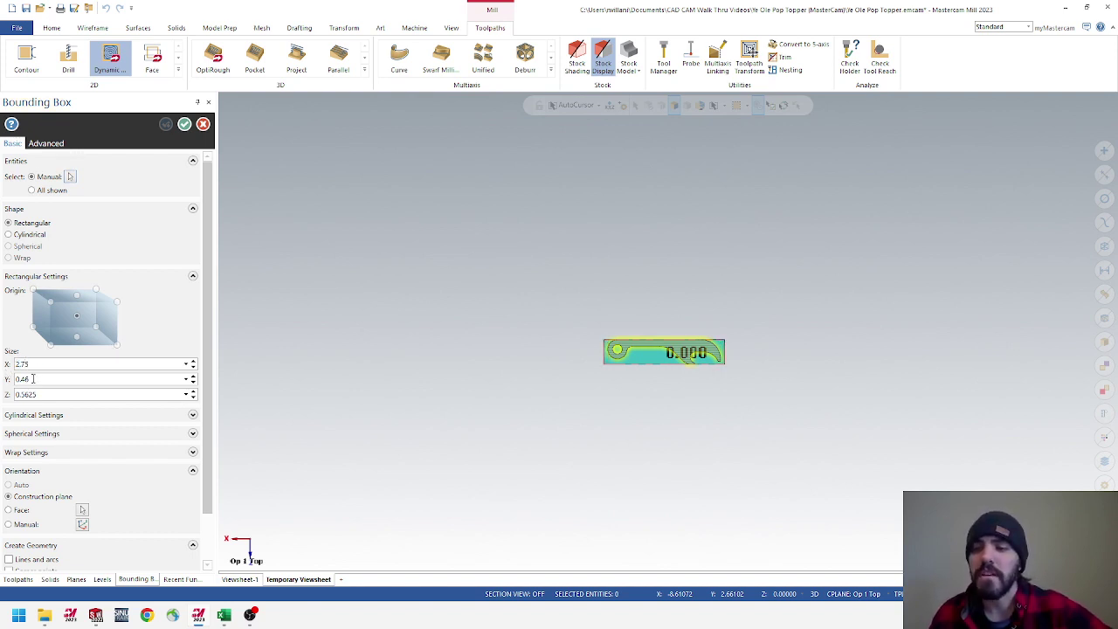
pyautogui.moveTo(32, 378); pyautogui.dragTo(7, 396)
pyautogui.write('11')
pyautogui.press('Return')
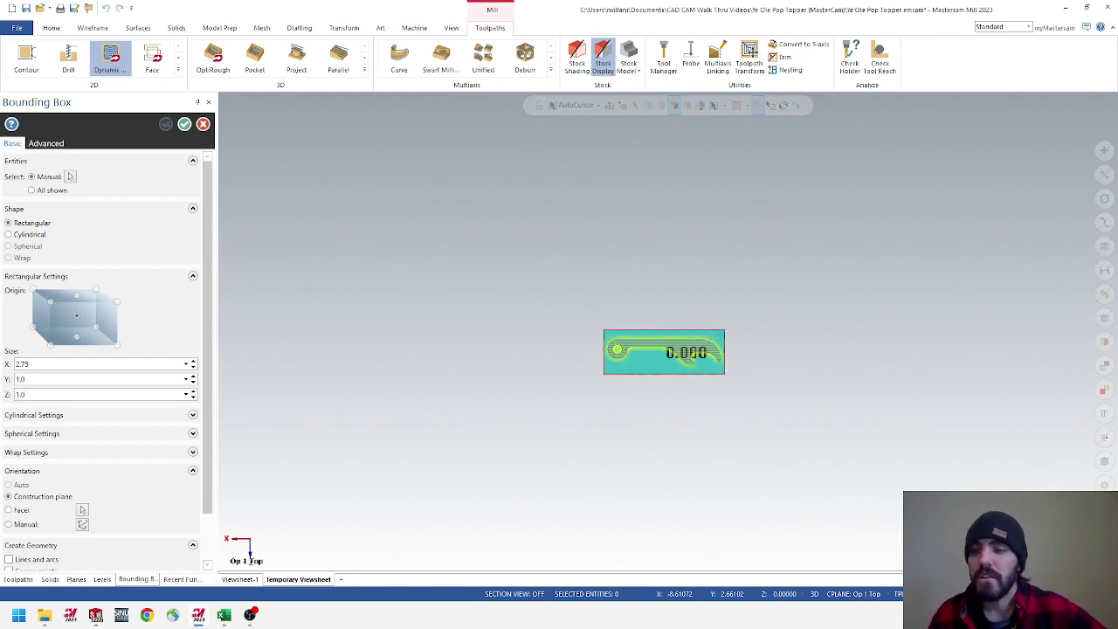
pyautogui.moveTo(661, 445); pyautogui.dragTo(765, 401, button='middle')
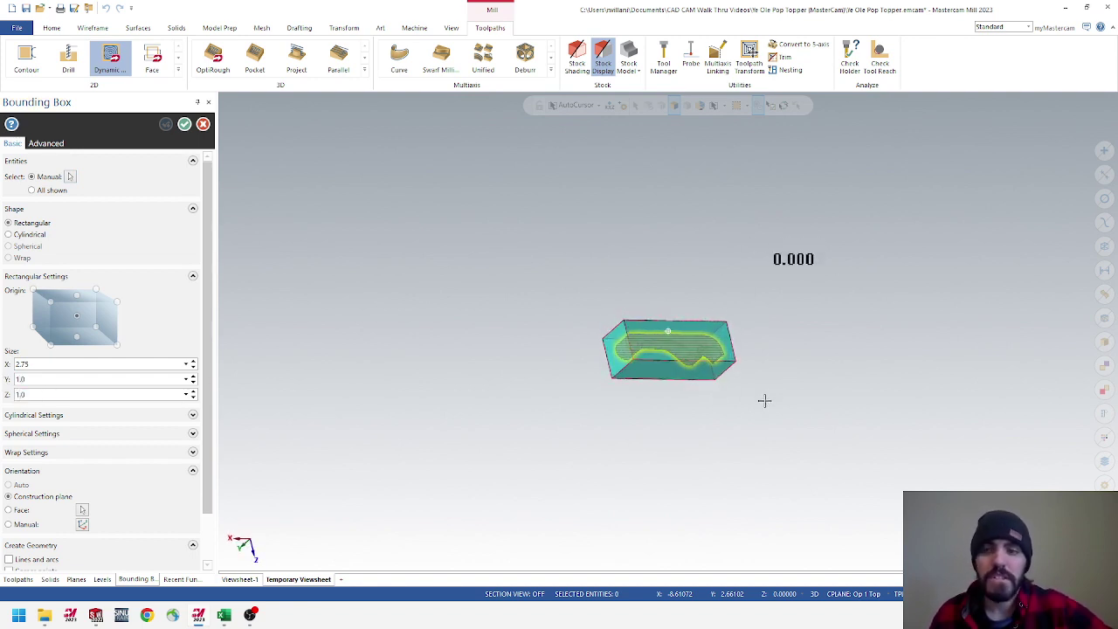
pyautogui.click(184, 125)
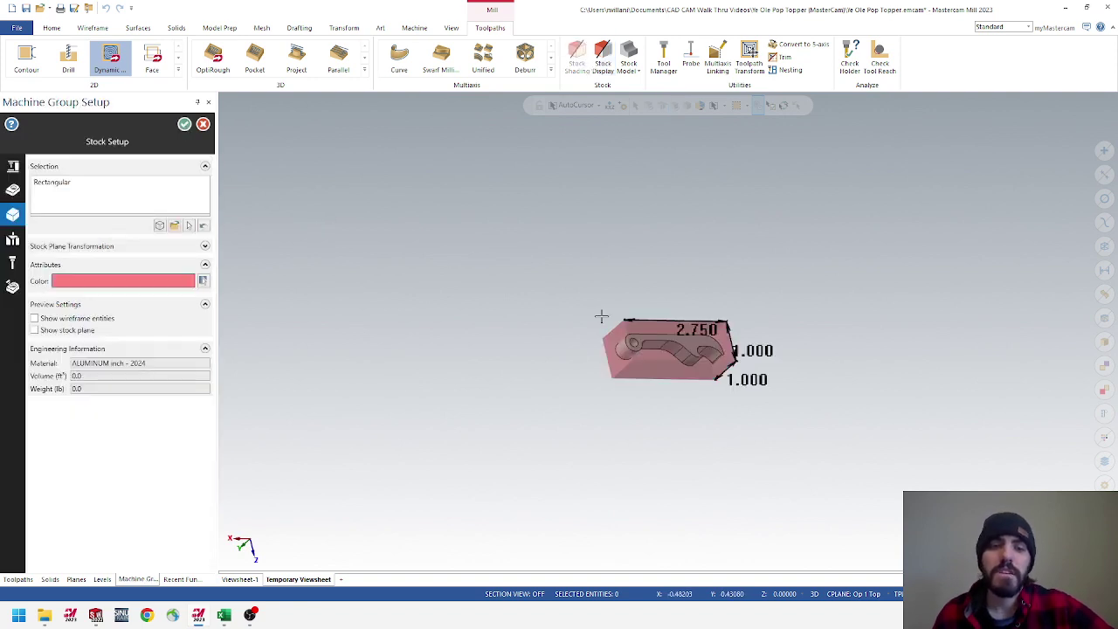
pyautogui.moveTo(682, 337); pyautogui.dragTo(773, 353, button='middle')
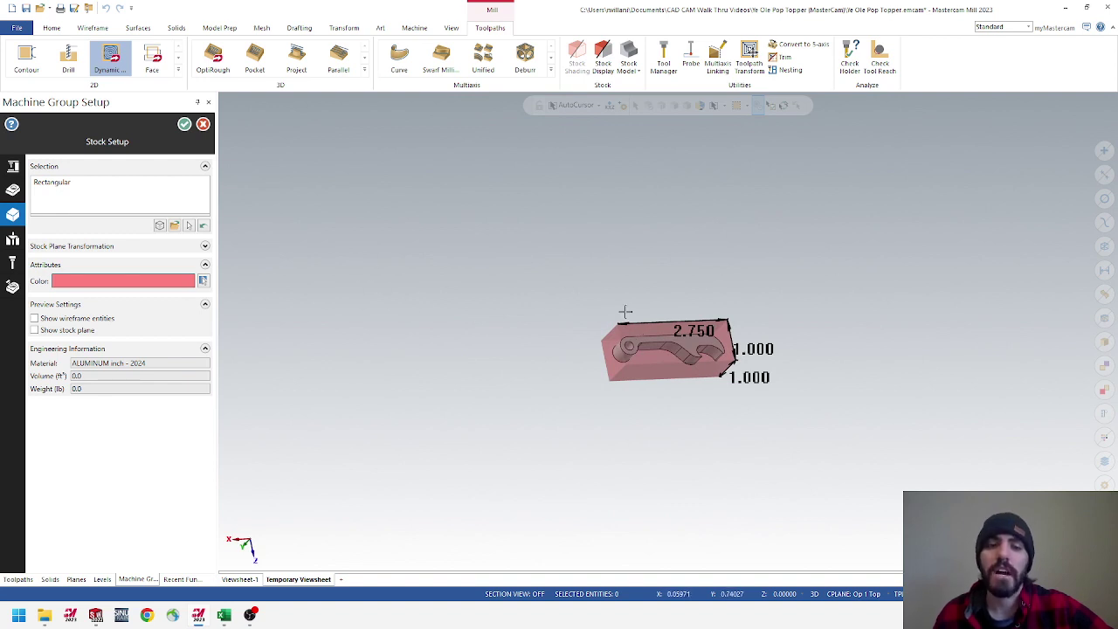
pyautogui.click(184, 127)
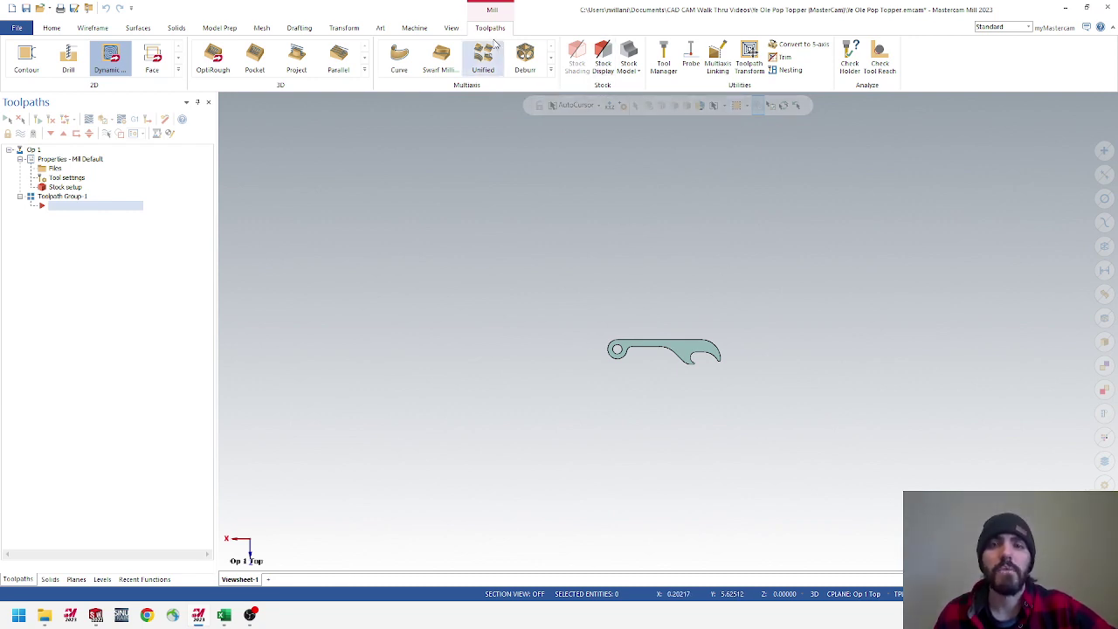
# Turn on the stock display to show the stock outline around the part
pyautogui.click(614, 65)
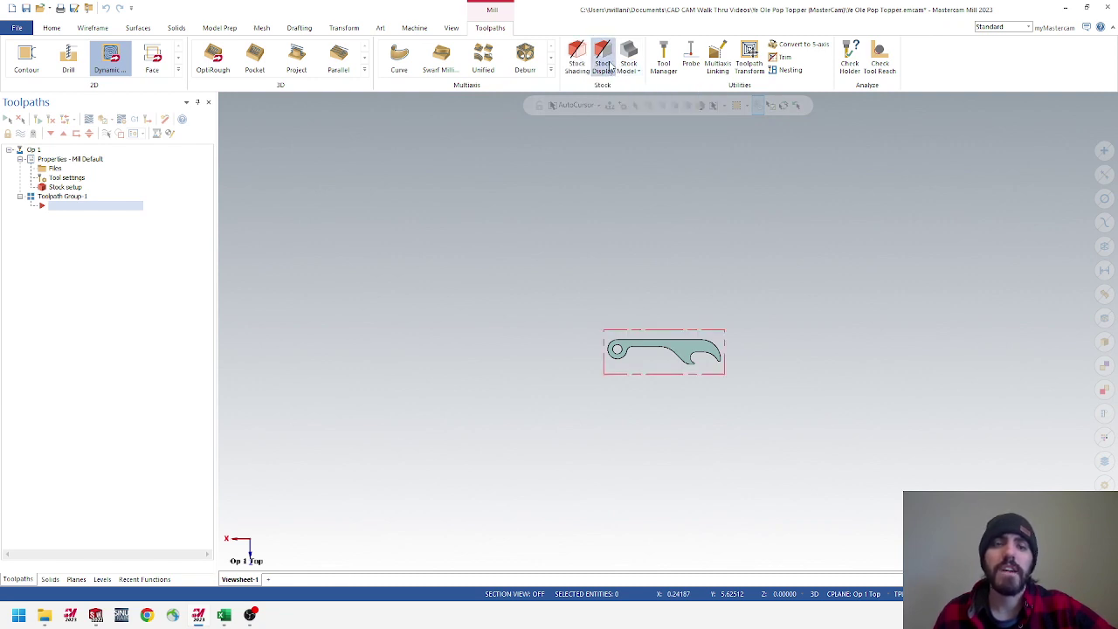
pyautogui.click(615, 65)
pyautogui.click(603, 62)
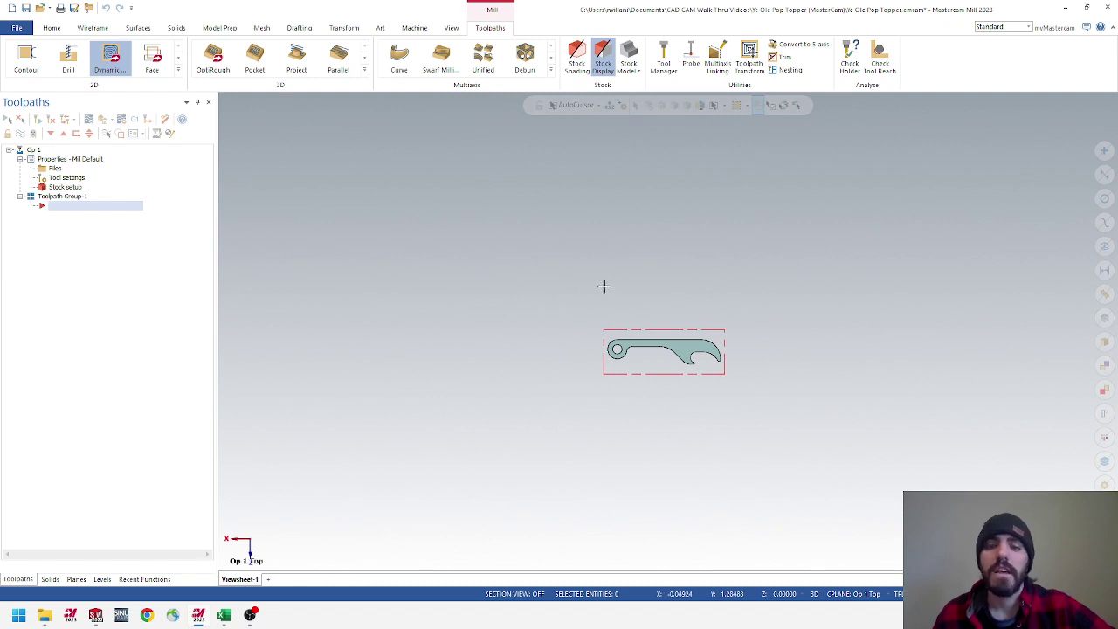
pyautogui.moveTo(603, 286); pyautogui.dragTo(668, 278, button='middle')
pyautogui.moveTo(741, 396); pyautogui.dragTo(518, 276, button='middle')
pyautogui.scroll(4, 664, 337)
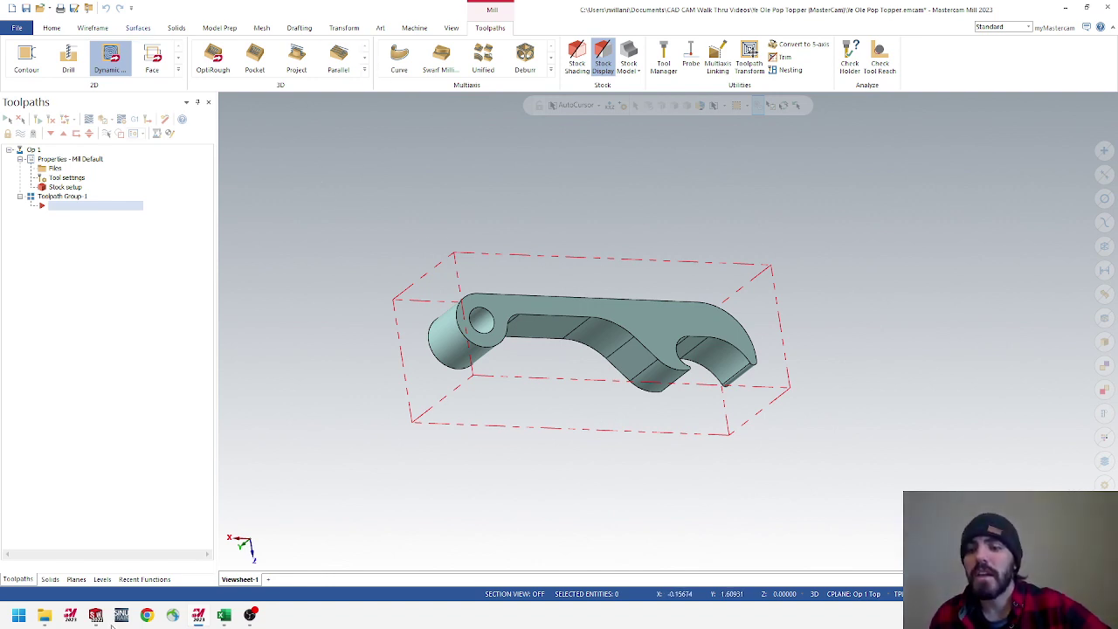
# Check that the Wireframe level is active, then start a rectangular wireframe bounding box around the bottle opener solid
pyautogui.click(102, 580)
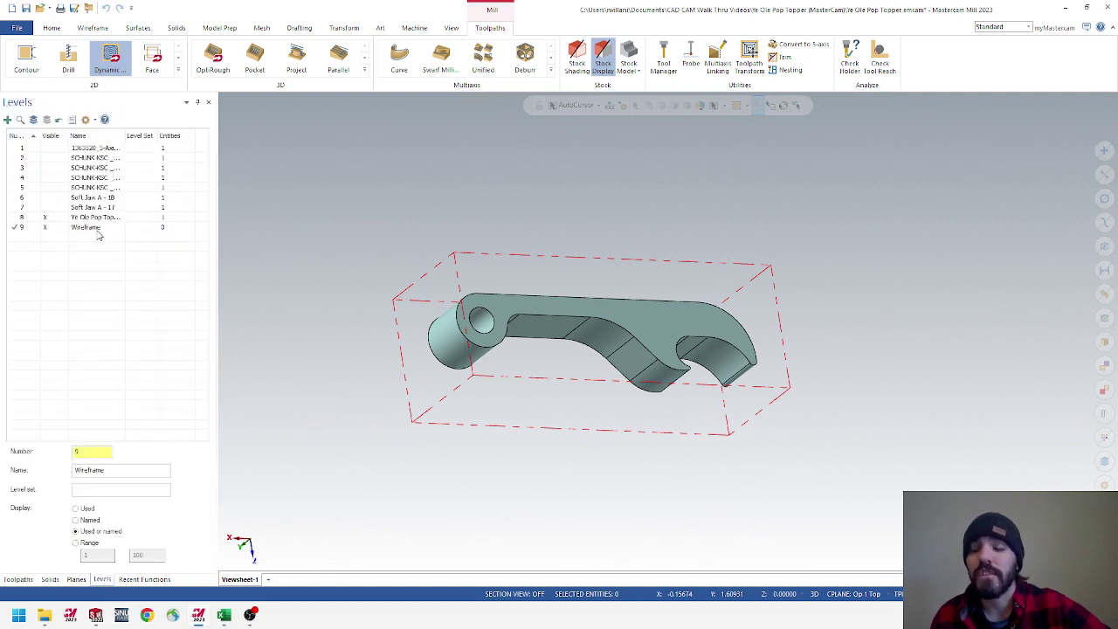
pyautogui.click(17, 581)
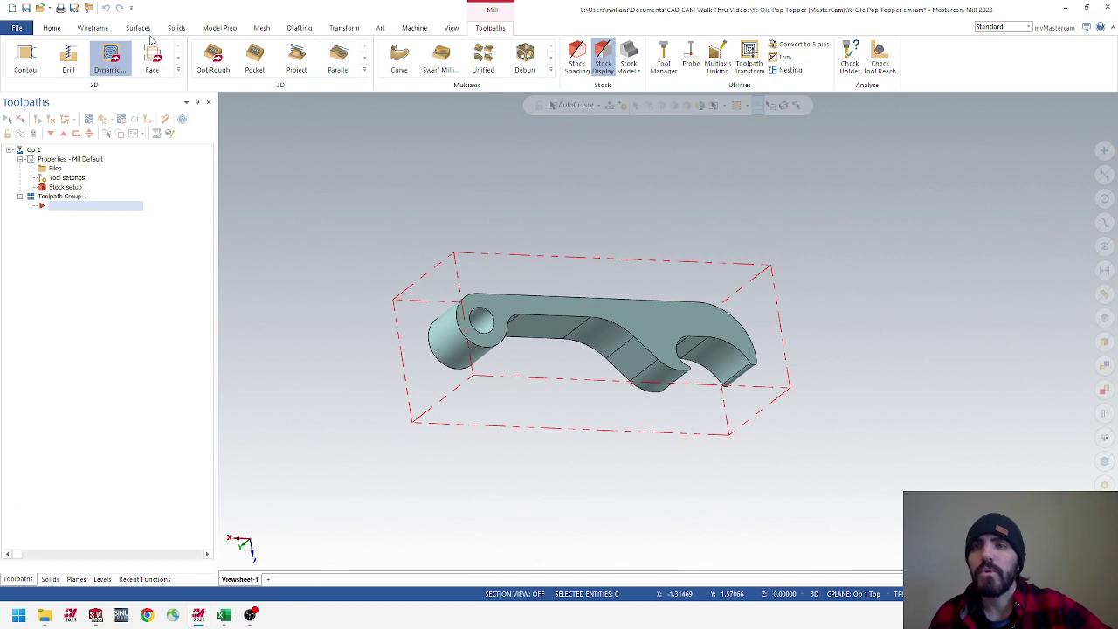
pyautogui.click(93, 28)
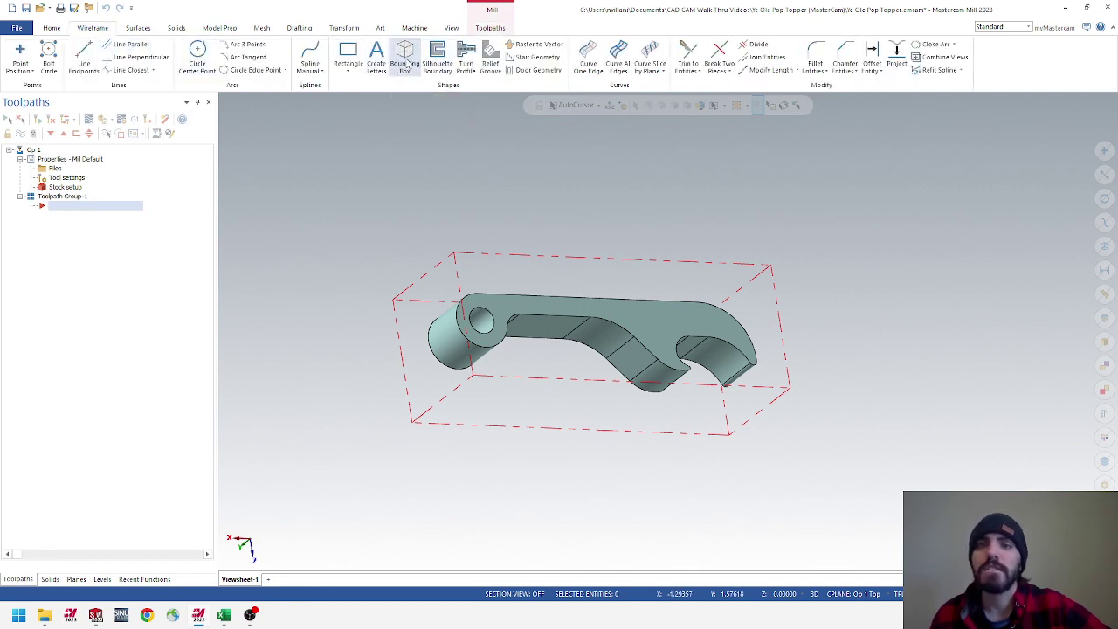
pyautogui.click(404, 54)
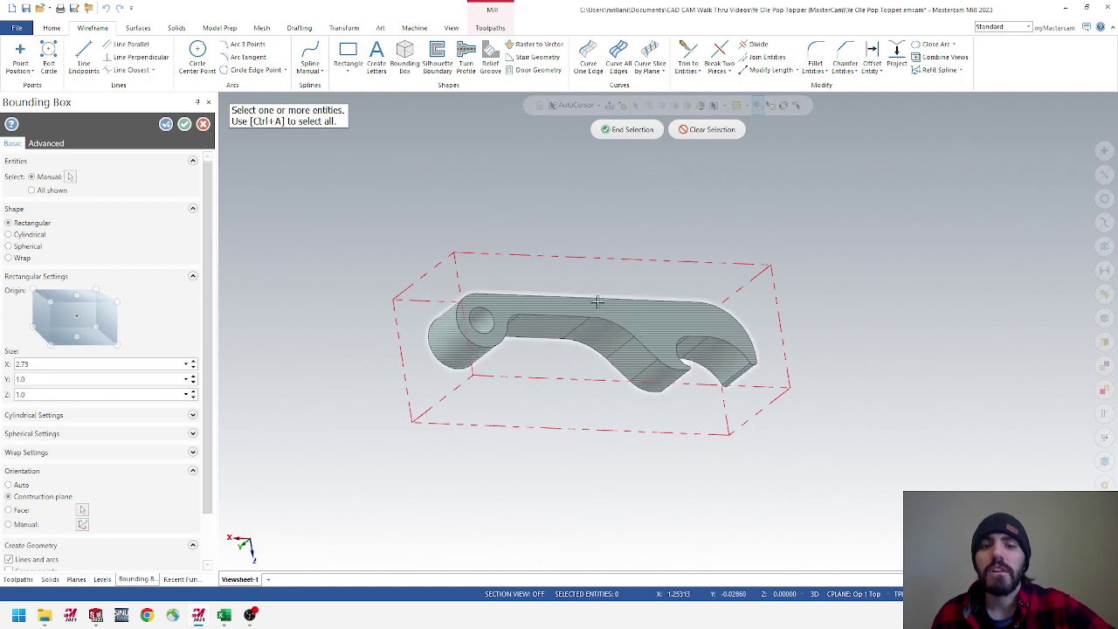
pyautogui.click(559, 336)
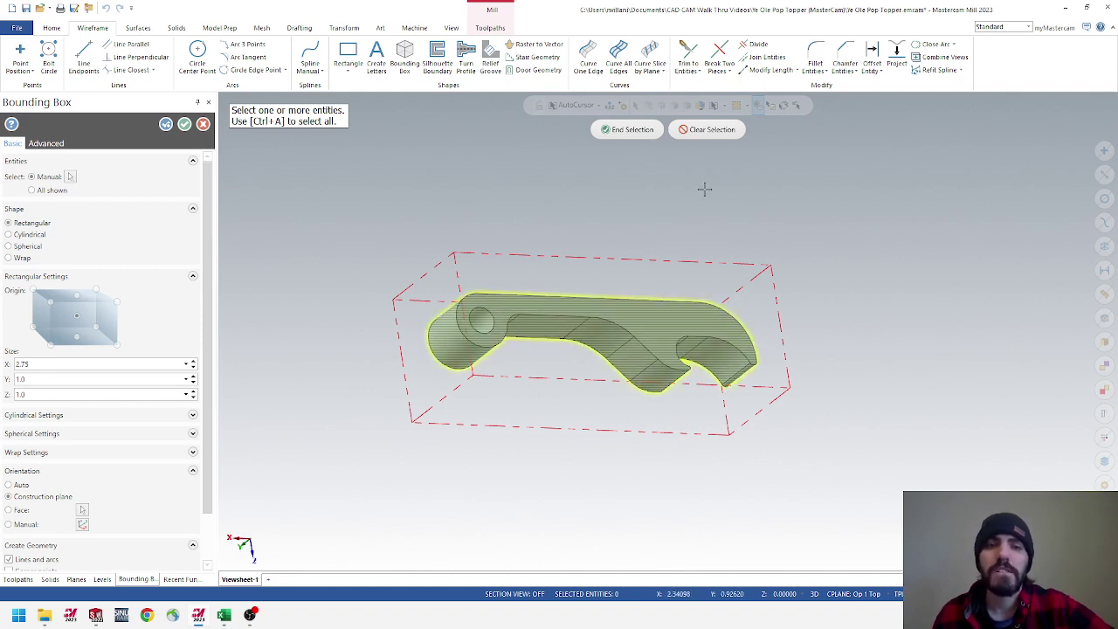
pyautogui.click(610, 129)
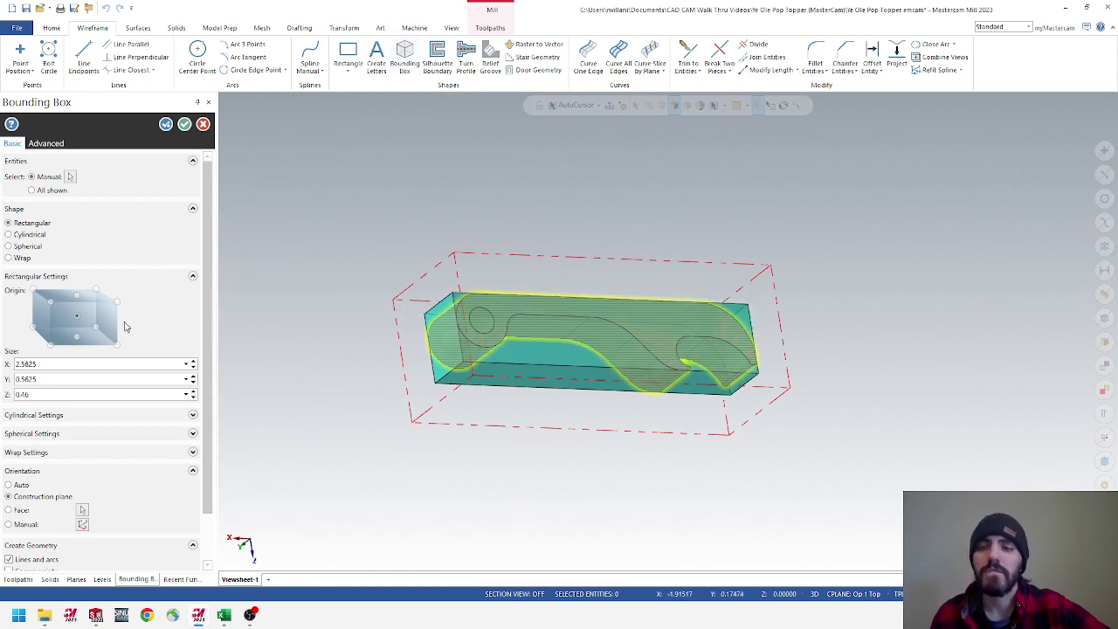
# Size the rectangular bounding box to X 2.75, Y 1.0 and Z 1.0 and create its wireframe geometry
pyautogui.doubleClick(58, 365)
pyautogui.write('0.04583')
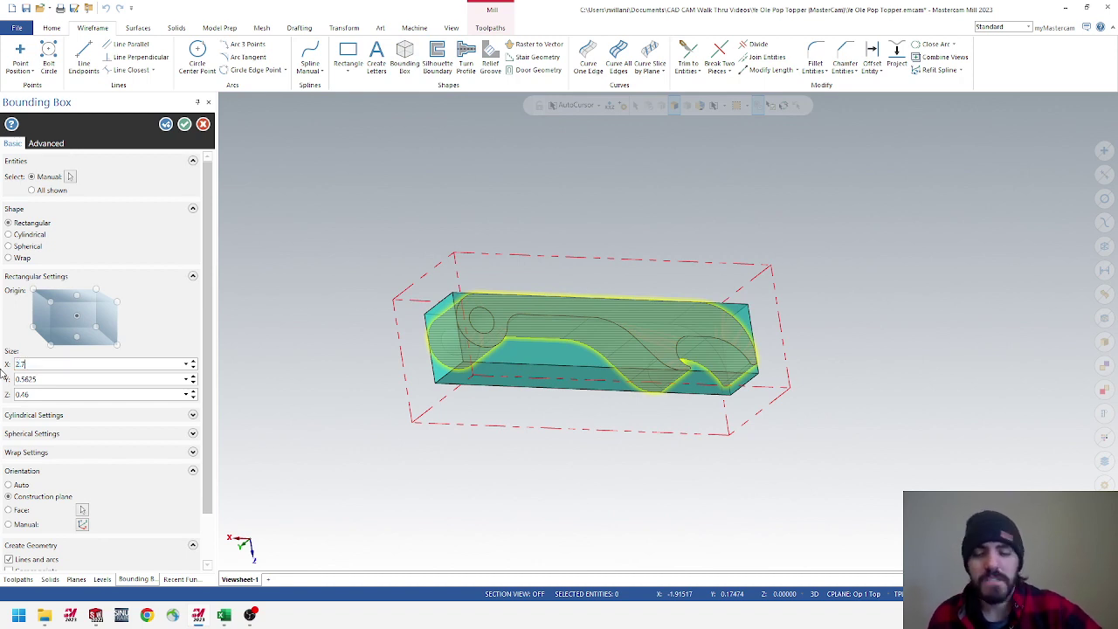
pyautogui.doubleClick(49, 365)
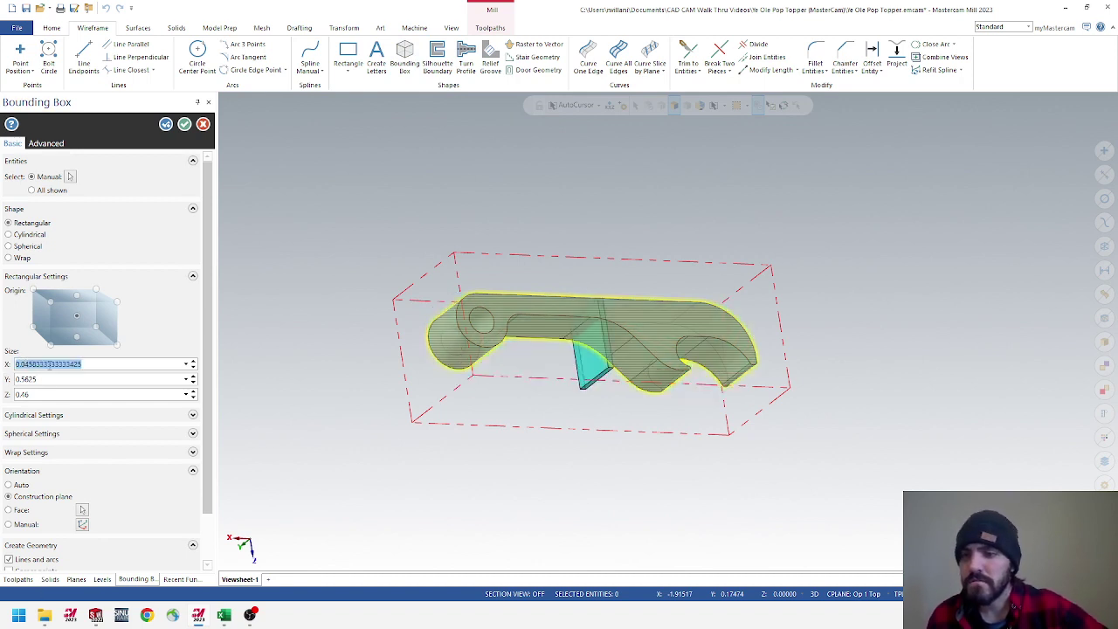
pyautogui.write('2.75')
pyautogui.press('Return')
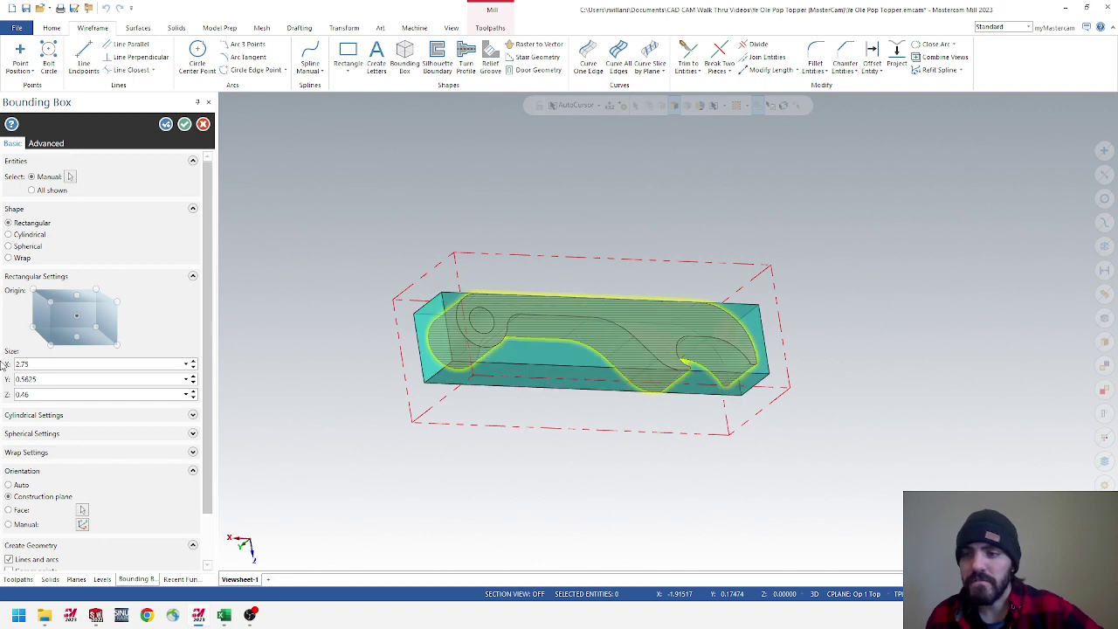
pyautogui.doubleClick(62, 381)
pyautogui.write('1')
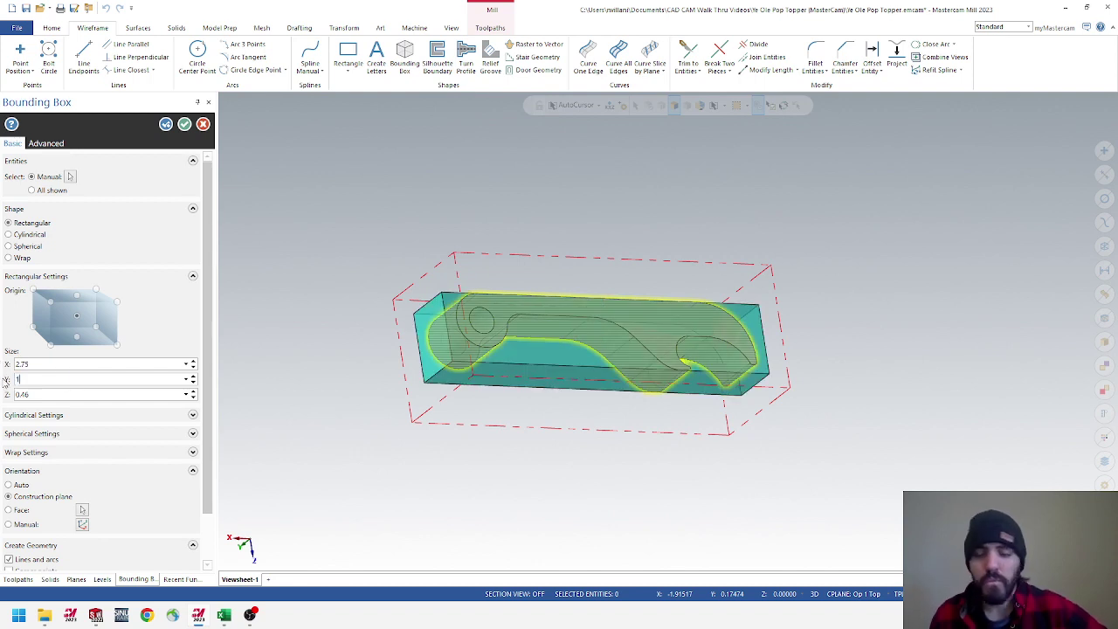
pyautogui.doubleClick(55, 394)
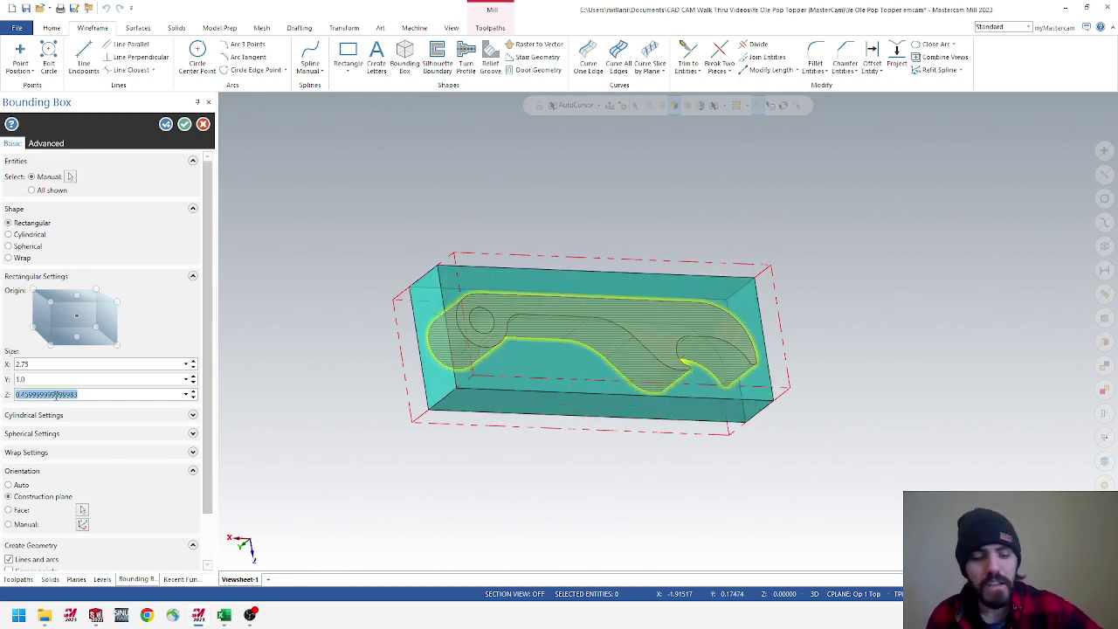
pyautogui.write('1')
pyautogui.press('Tab')
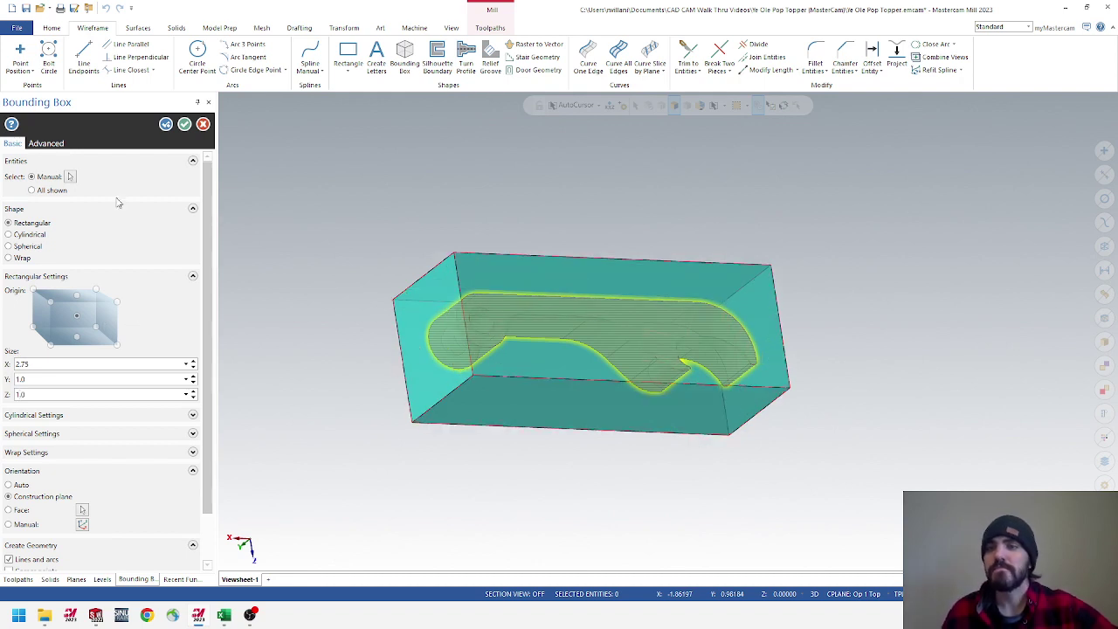
pyautogui.click(184, 125)
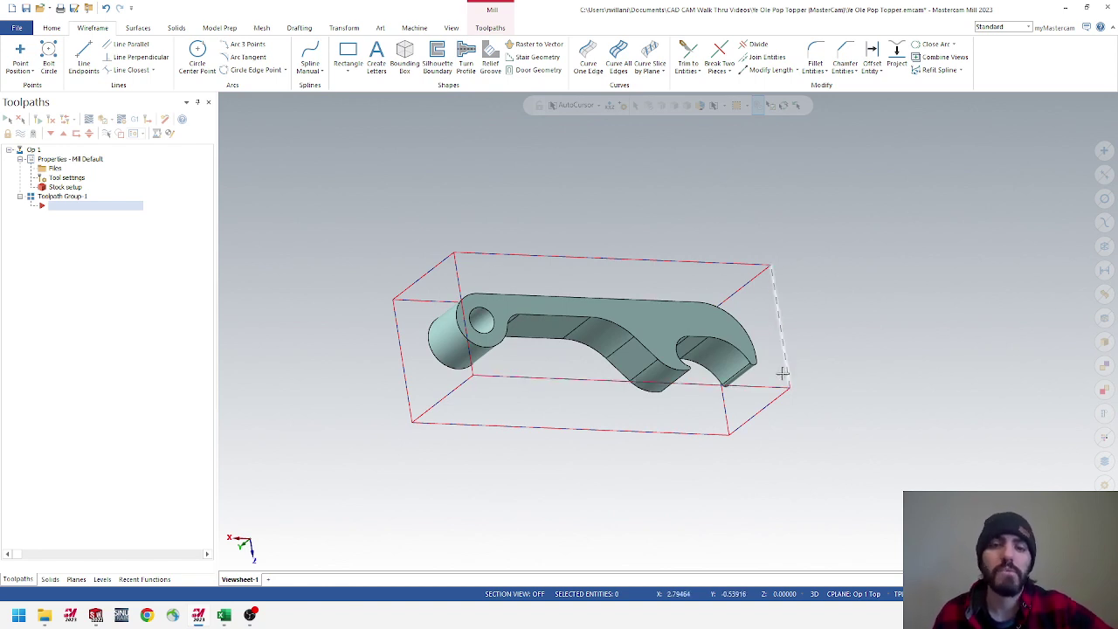
# Check the entities on the Wireframe level, return to the Op 1 toolpath tree and inspect the wireframe box around the part
pyautogui.click(102, 580)
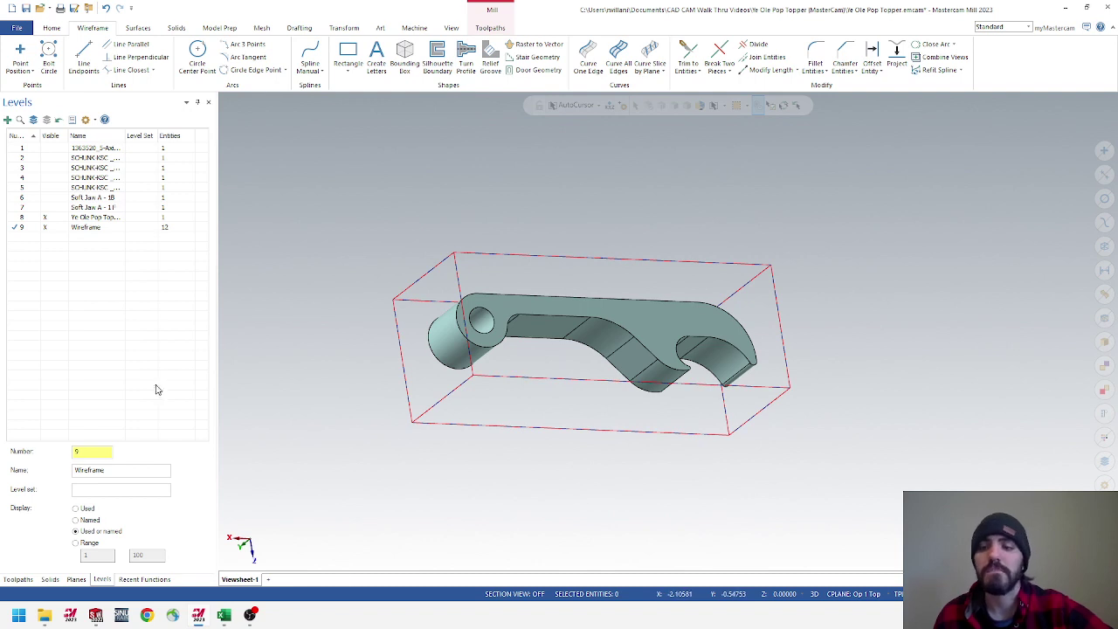
pyautogui.click(18, 580)
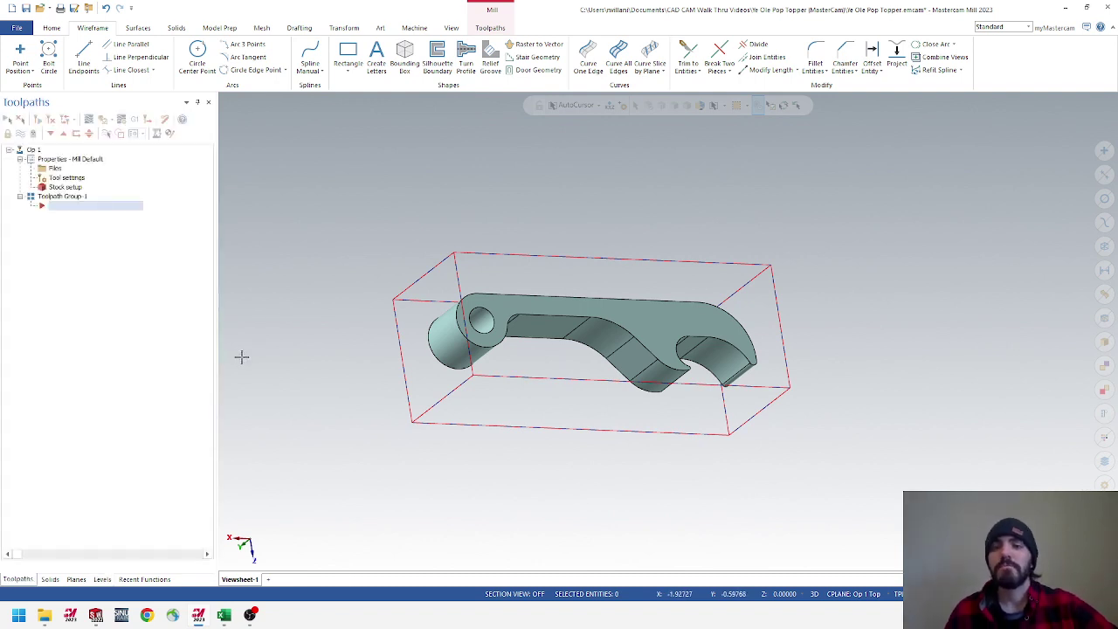
pyautogui.moveTo(494, 252)
pyautogui.mouseDown(button='middle')
pyautogui.moveTo(527, 204)
pyautogui.moveTo(499, 200)
pyautogui.moveTo(397, 312)
pyautogui.moveTo(511, 259)
pyautogui.mouseUp(button='middle')
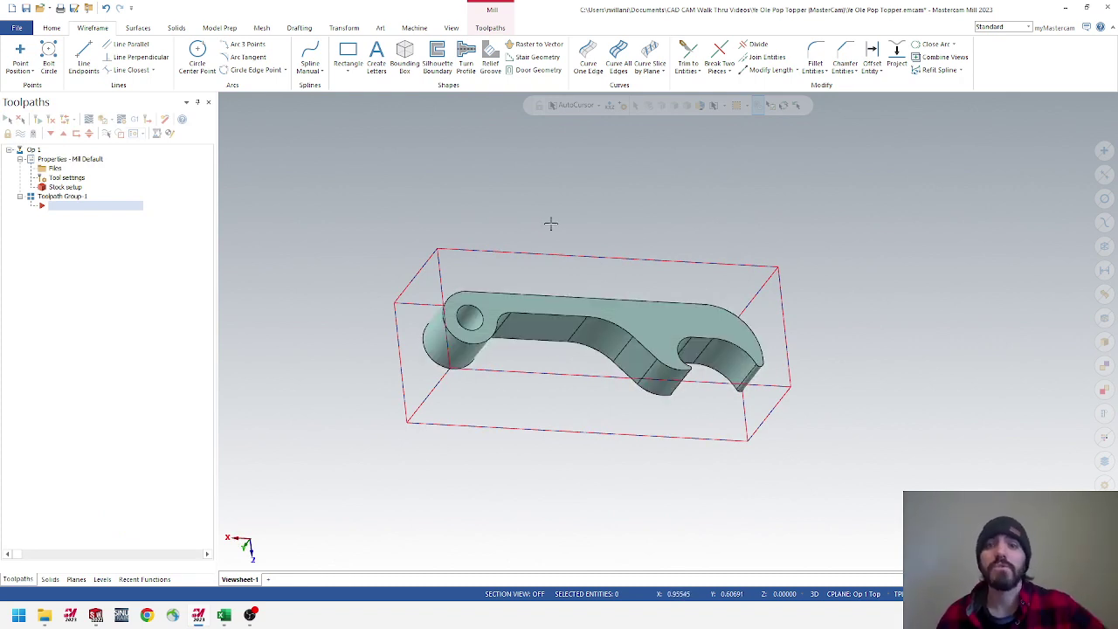
# Open the Tool Manager for the Op 1 machine group
pyautogui.click(498, 29)
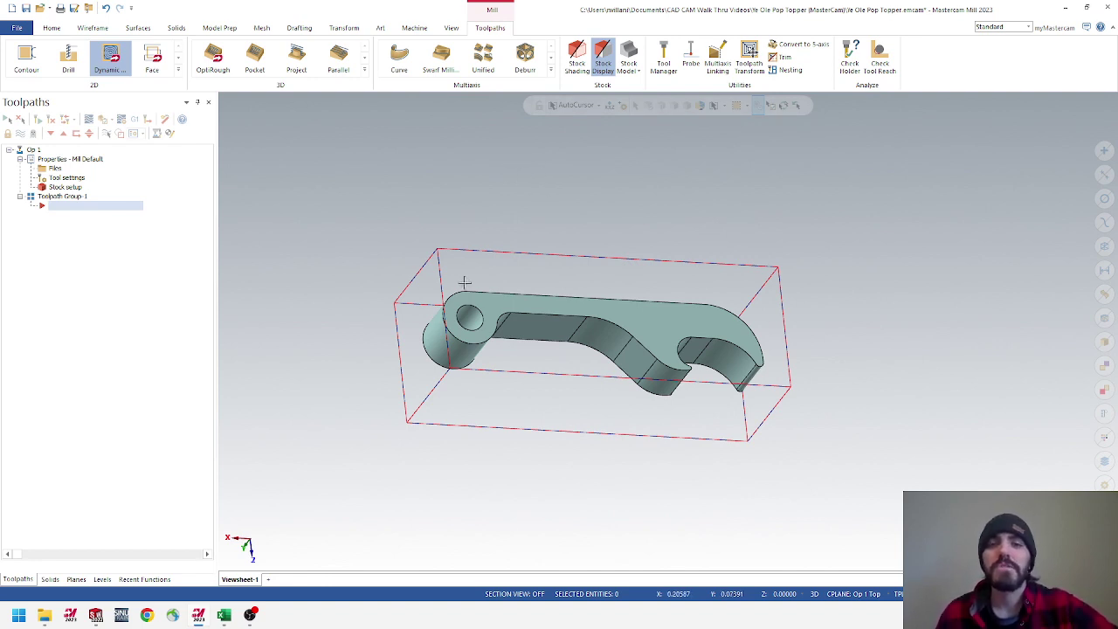
pyautogui.moveTo(510, 222); pyautogui.dragTo(505, 222, button='middle')
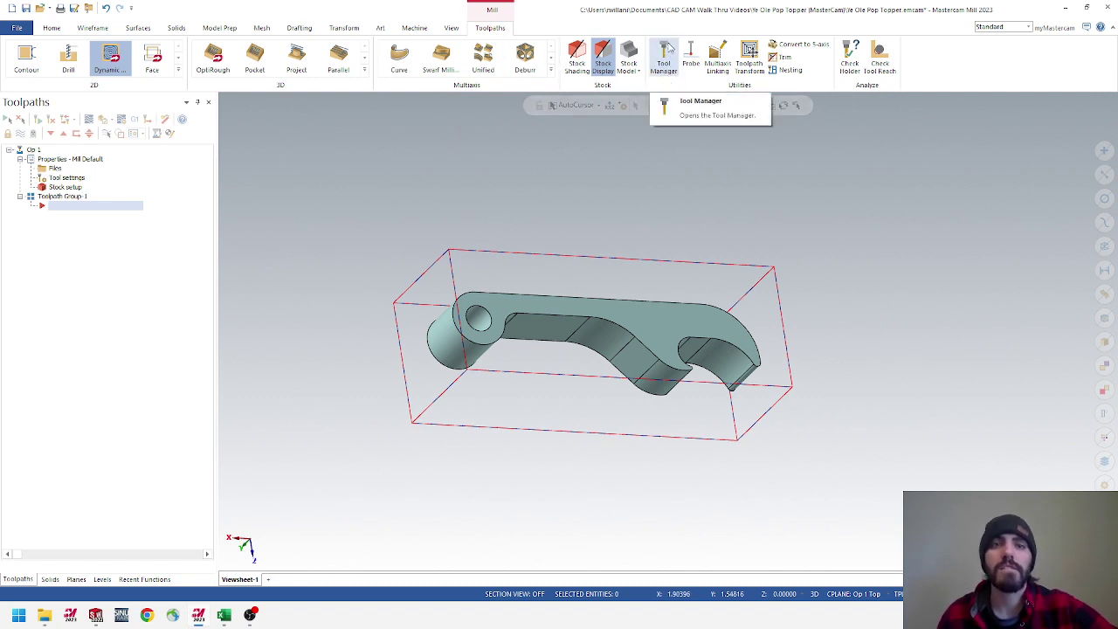
pyautogui.click(672, 72)
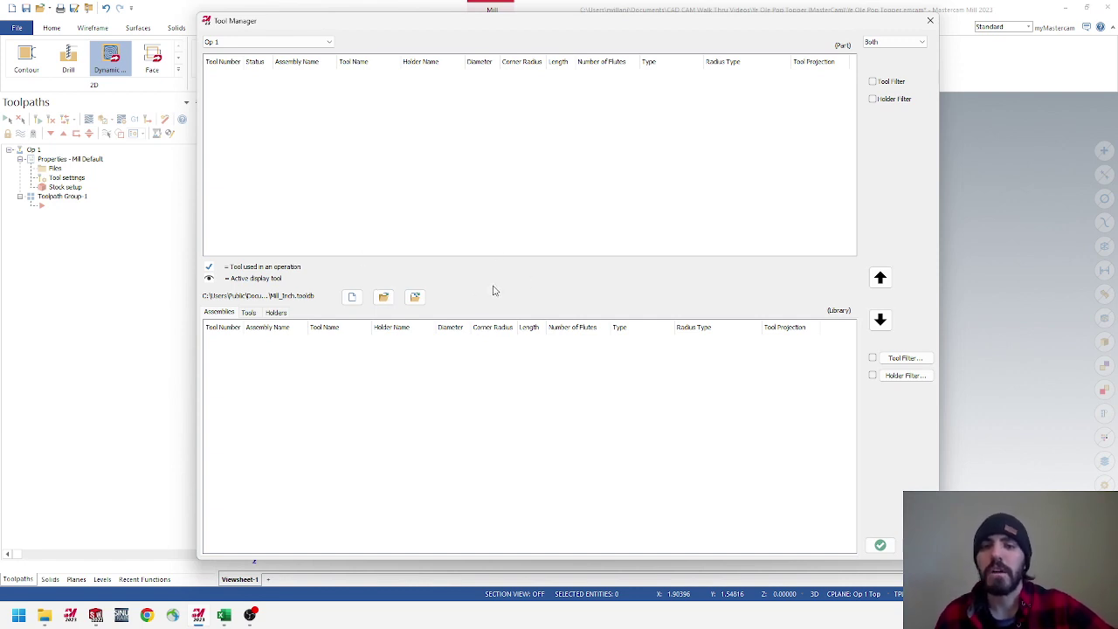
# Switch to File Explorer, open the DMG MORI - DMU-50 - TOOL LIST workbook in Excel, review its tools and minimize it
pyautogui.click(44, 616)
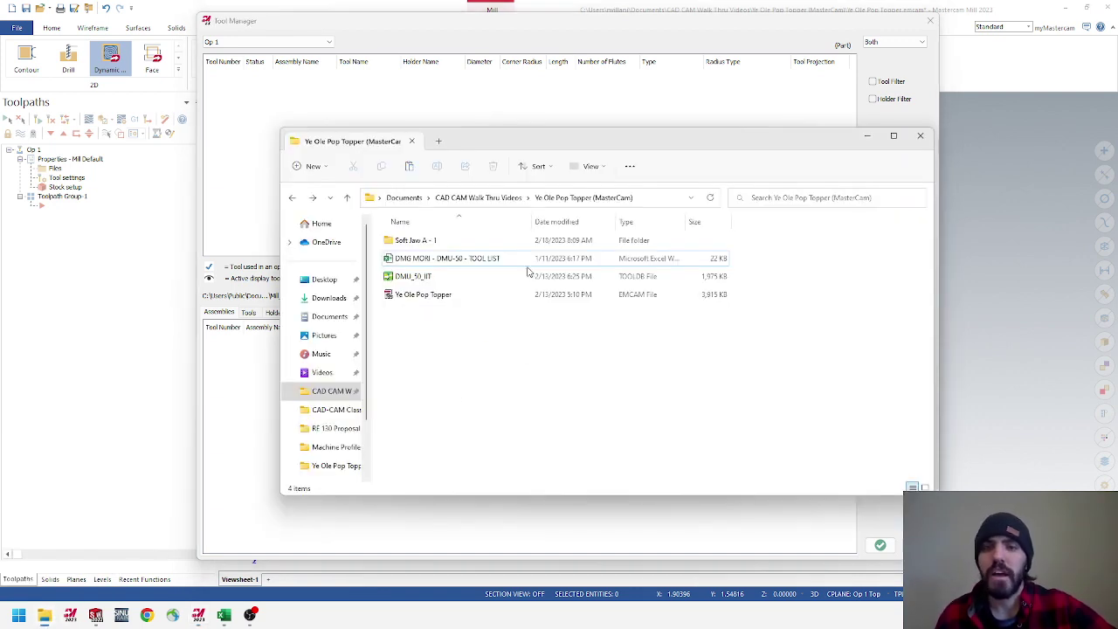
pyautogui.moveTo(486, 144)
pyautogui.mouseDown()
pyautogui.moveTo(526, 132)
pyautogui.moveTo(500, 142)
pyautogui.mouseUp()
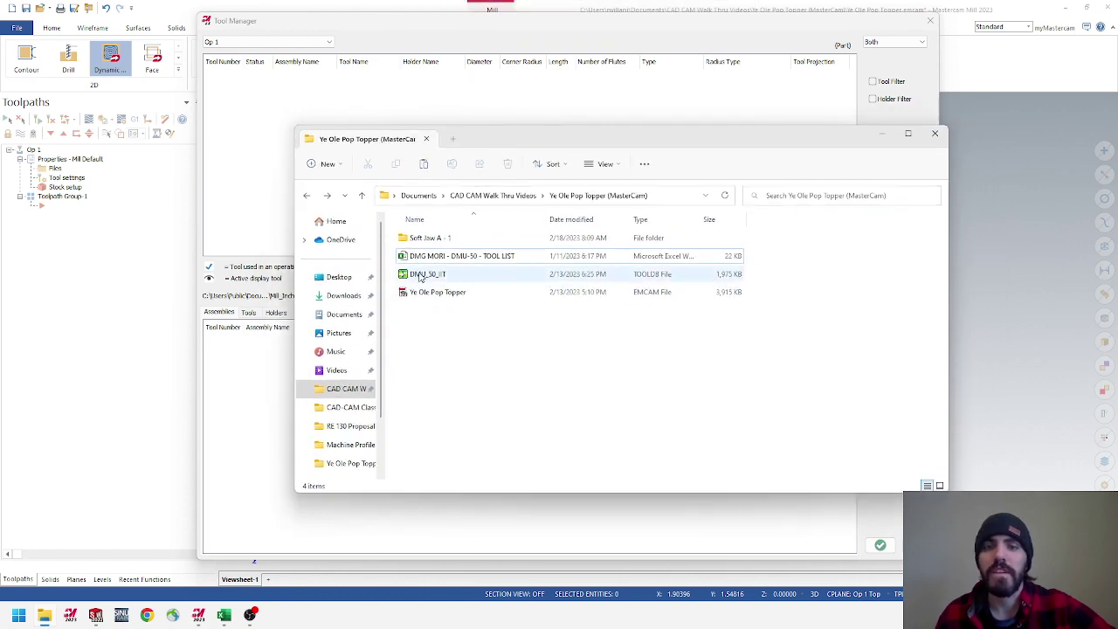
pyautogui.doubleClick(449, 259)
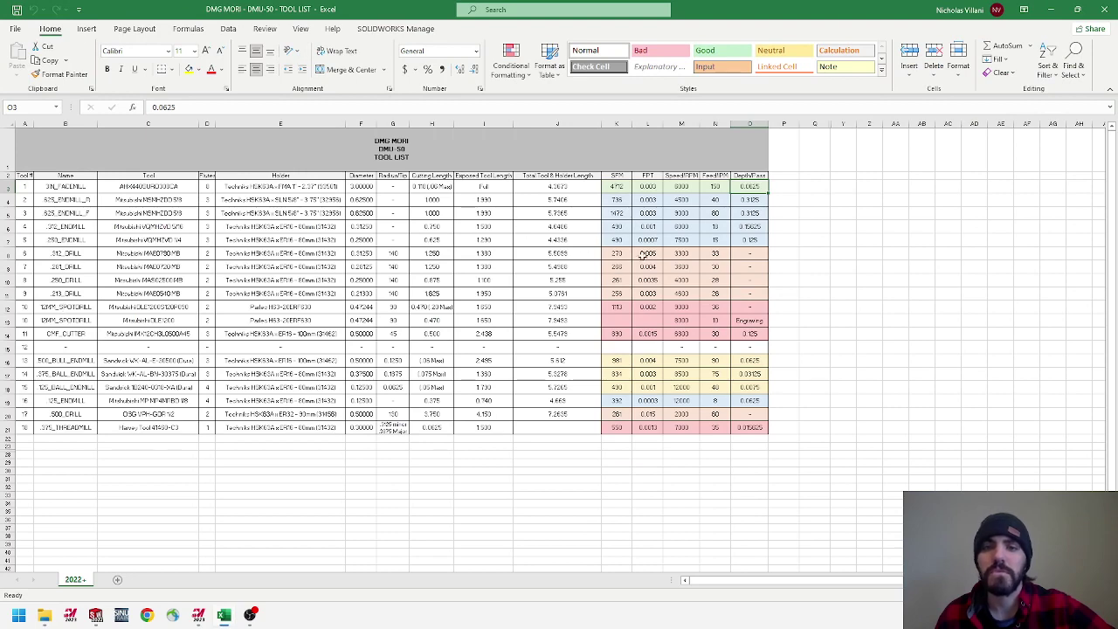
pyautogui.click(1048, 16)
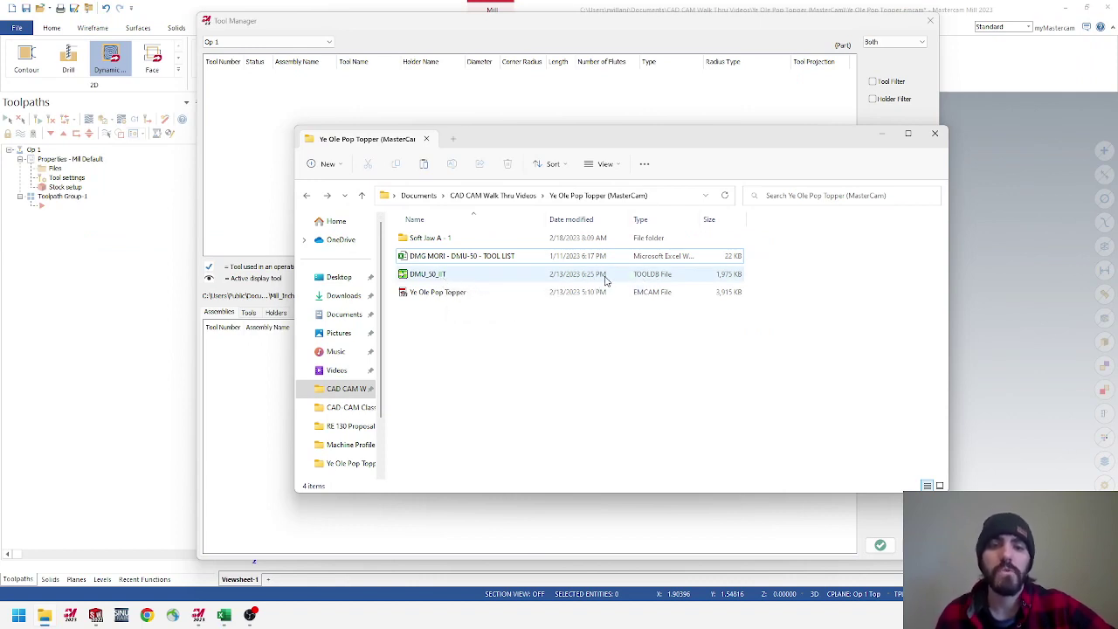
# Copy the DMU_50_IIT tool library file from the Ye Ole Pop Topper (MasterCam) folder and return to the Tool Manager
pyautogui.rightClick(442, 280)
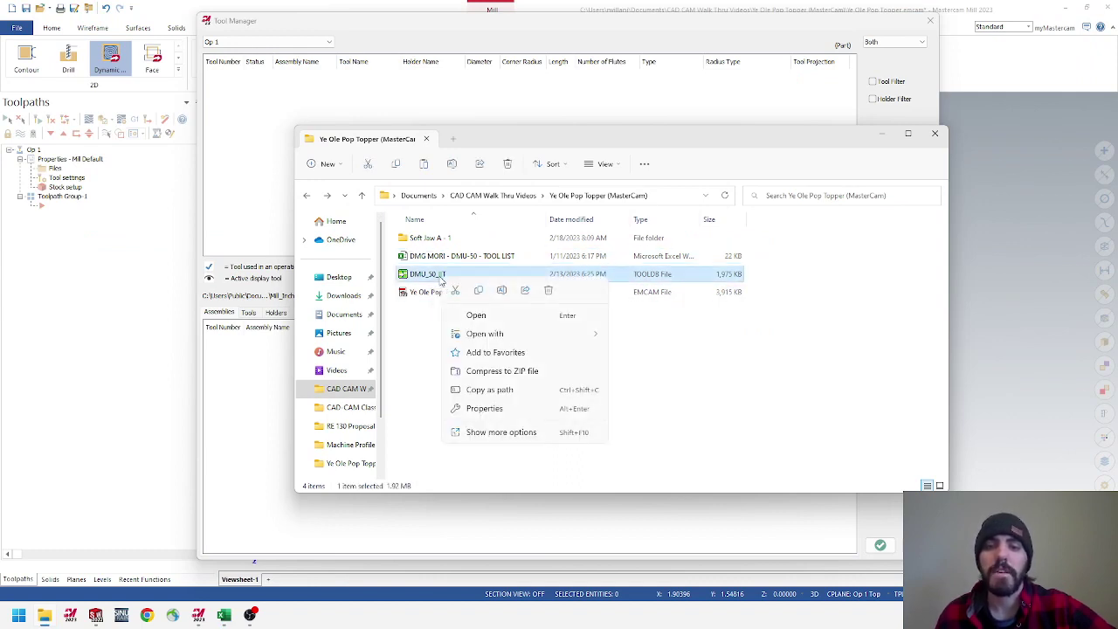
pyautogui.click(494, 433)
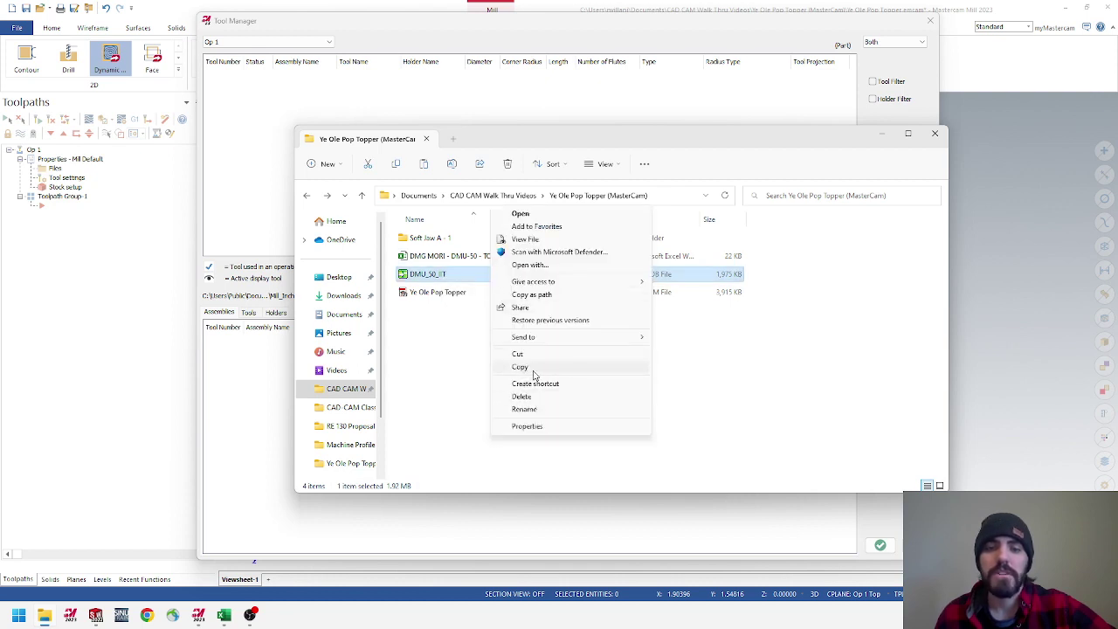
pyautogui.click(521, 367)
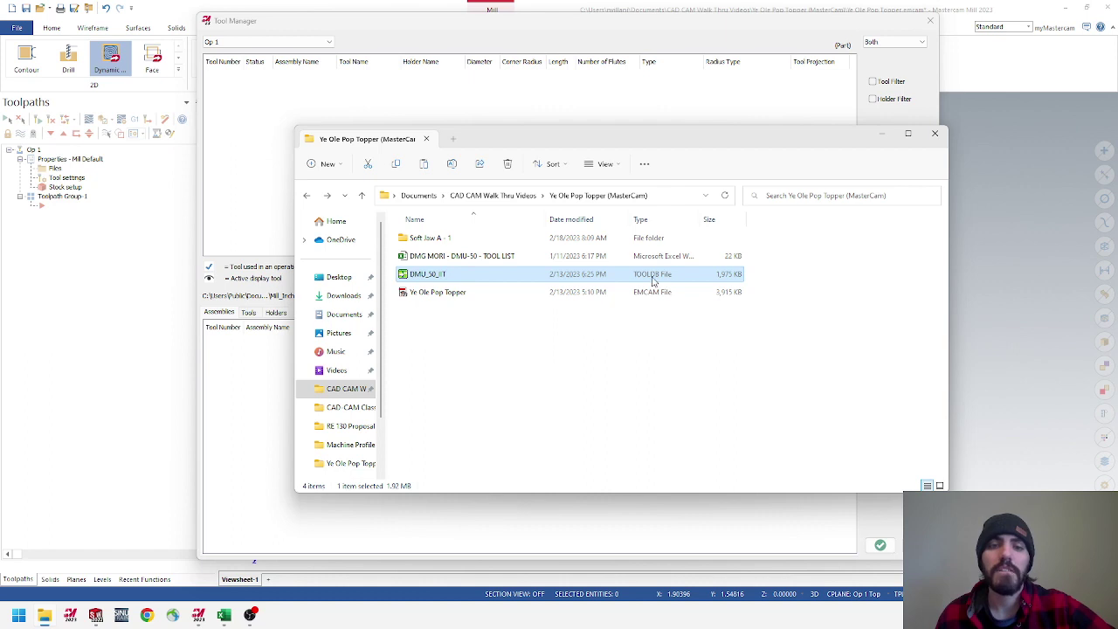
pyautogui.click(882, 134)
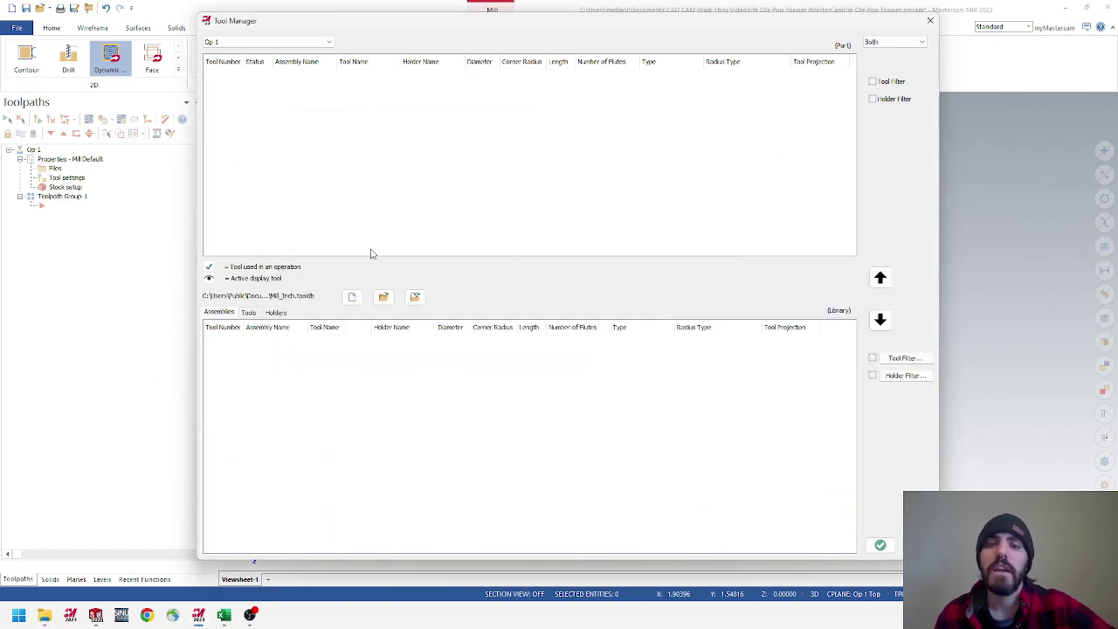
# Paste DMU_50_IIT into the Shared Mastercam 2023 mill Tools folder, replacing the existing file, and load it as the tool library
pyautogui.click(384, 298)
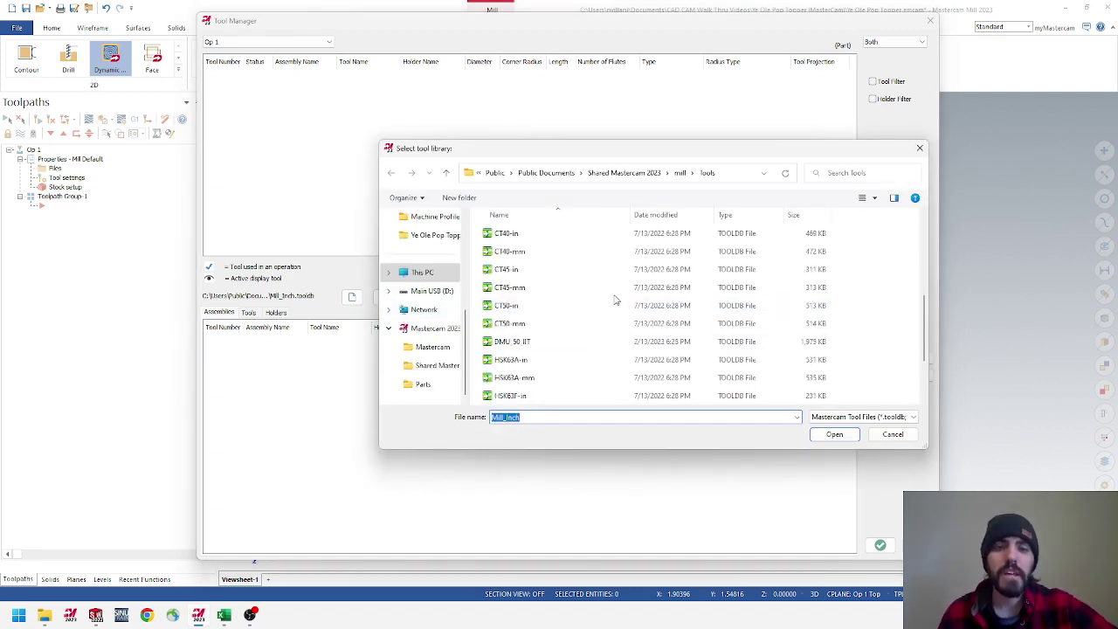
pyautogui.scroll(-5, 614, 301)
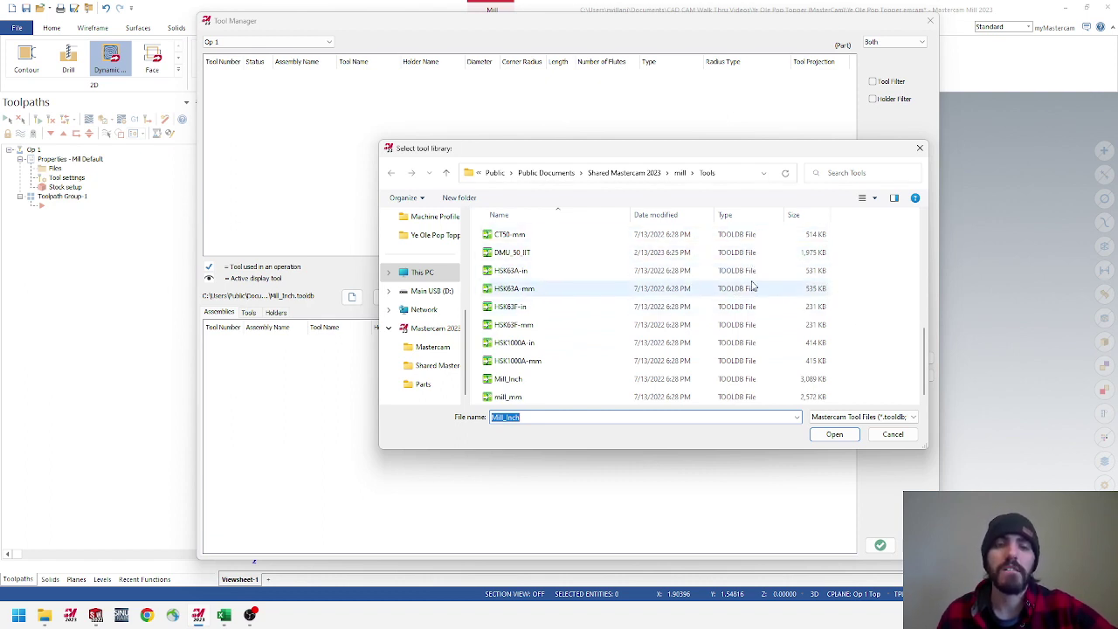
pyautogui.rightClick(872, 290)
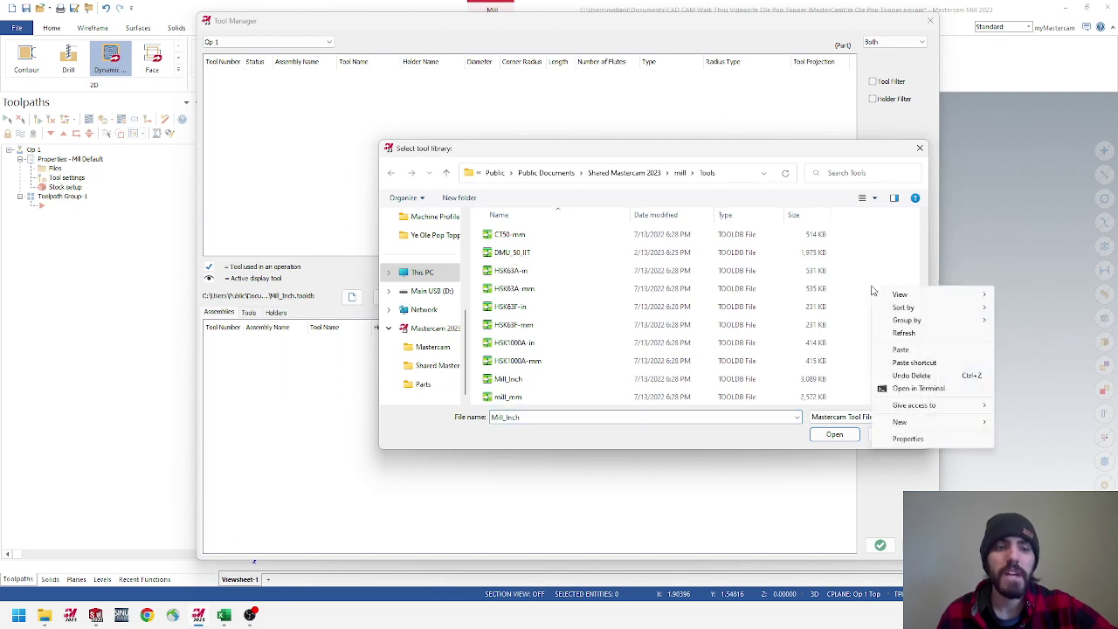
pyautogui.click(902, 350)
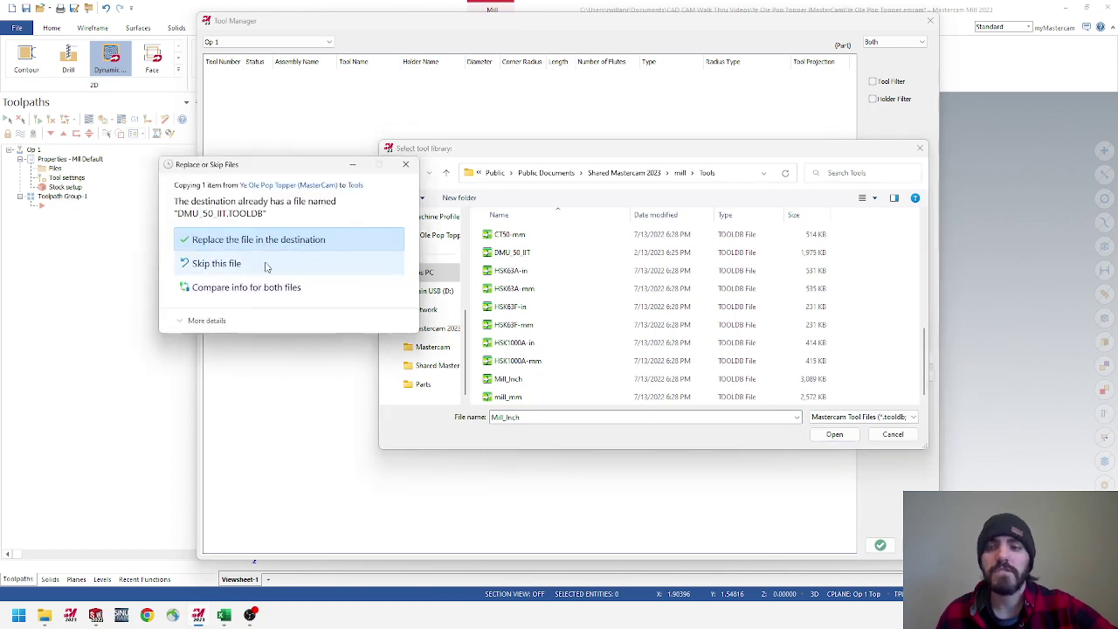
pyautogui.moveTo(277, 173); pyautogui.dragTo(304, 174)
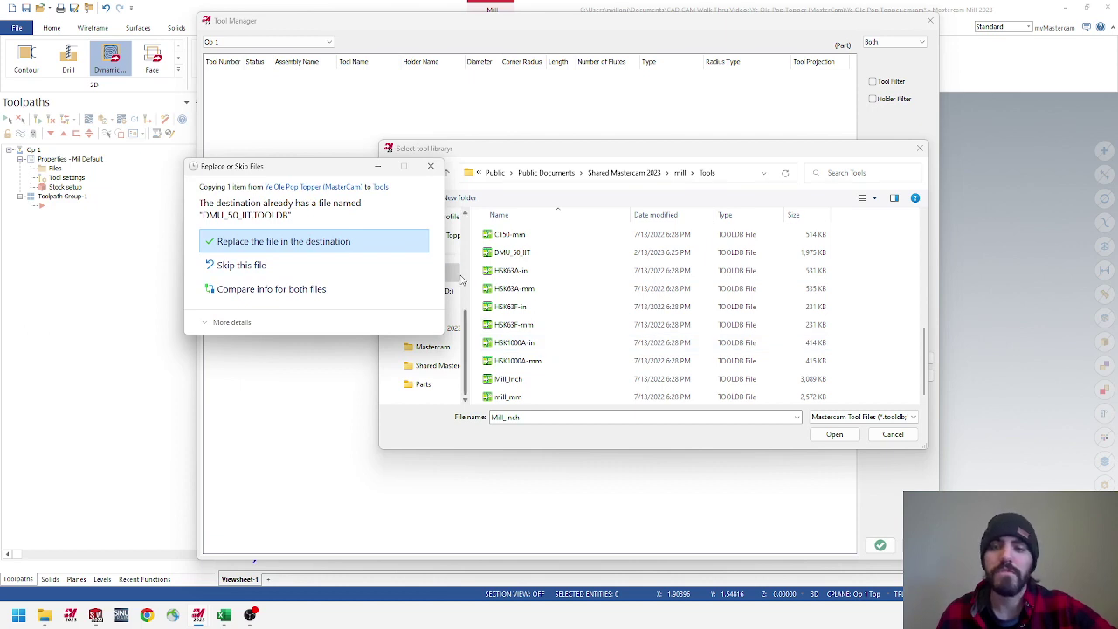
pyautogui.click(250, 244)
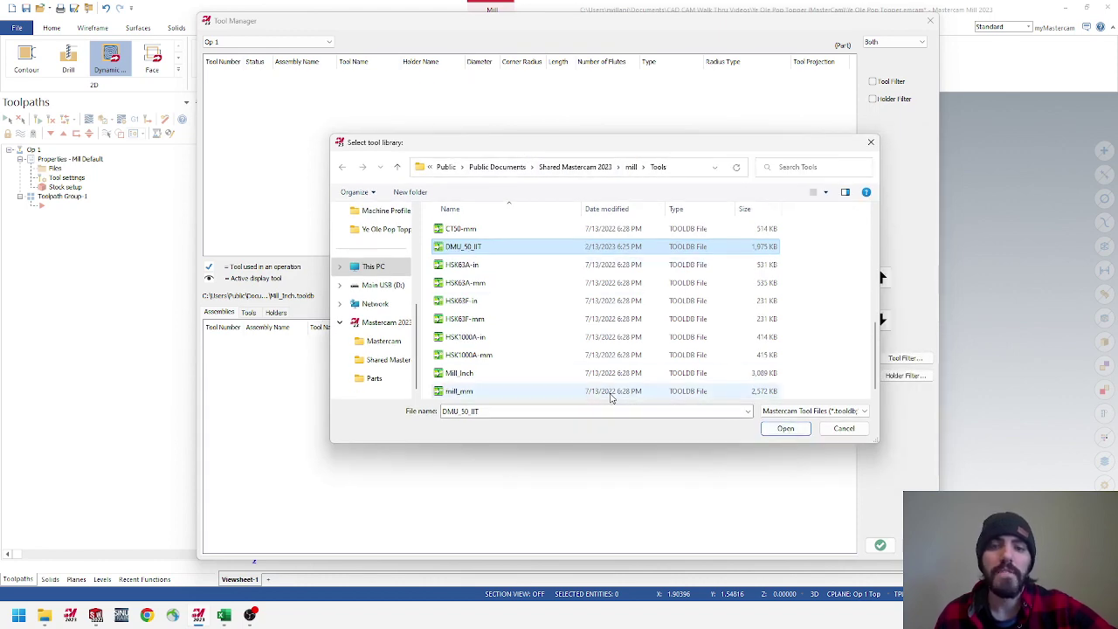
pyautogui.click(782, 428)
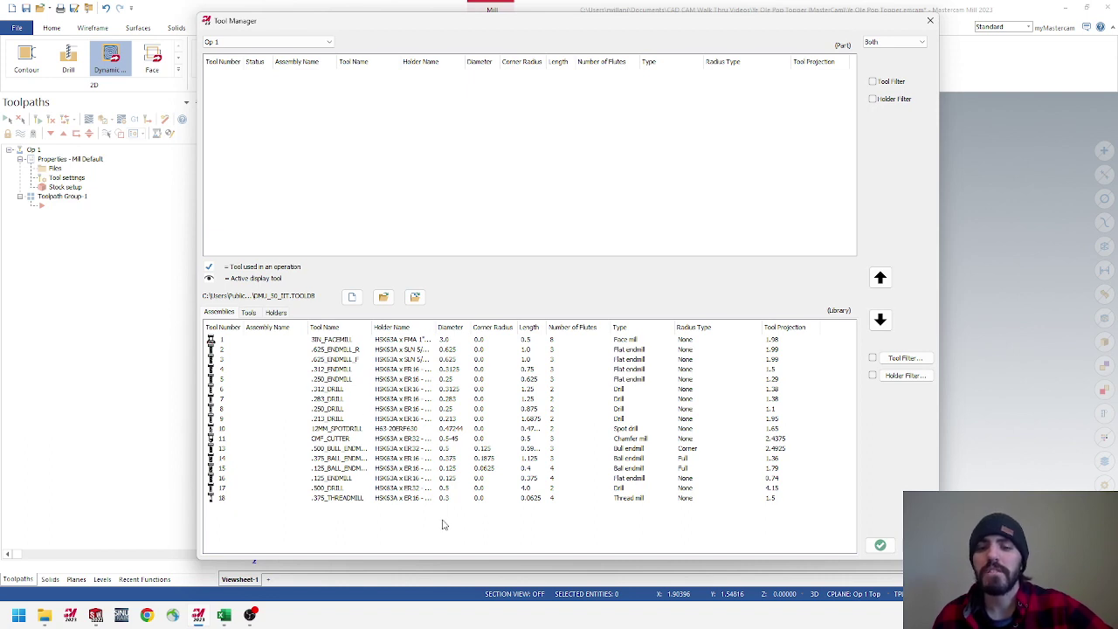
# Select all tools in the DMU_50_IIT library and copy them to the Op 1 machine group
pyautogui.moveTo(443, 518); pyautogui.dragTo(232, 332)
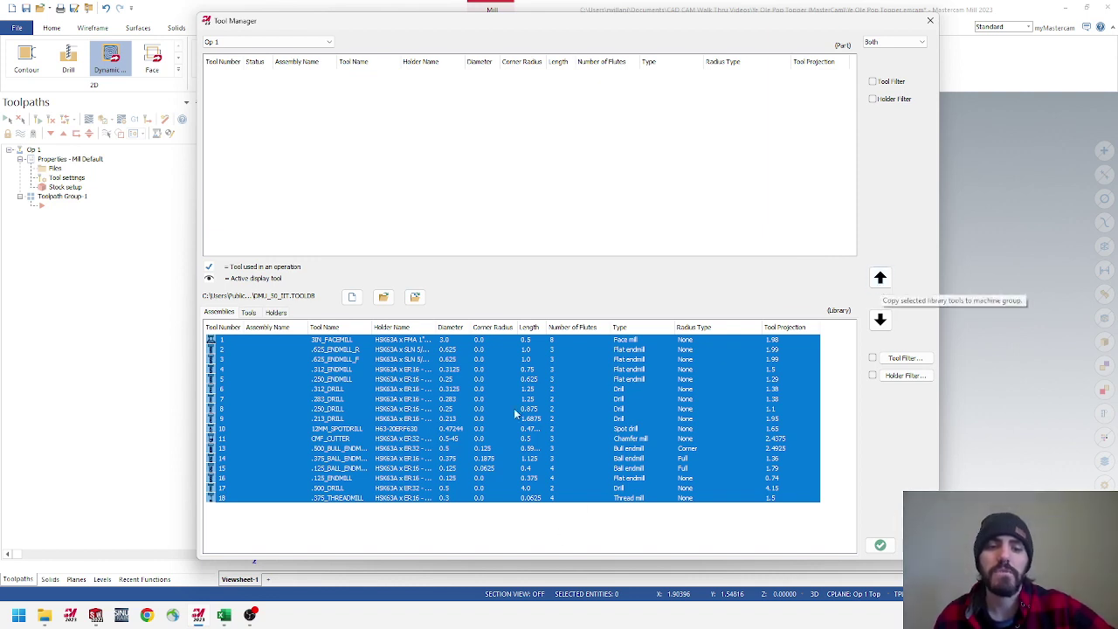
pyautogui.click(568, 498)
pyautogui.moveTo(579, 524); pyautogui.dragTo(354, 349)
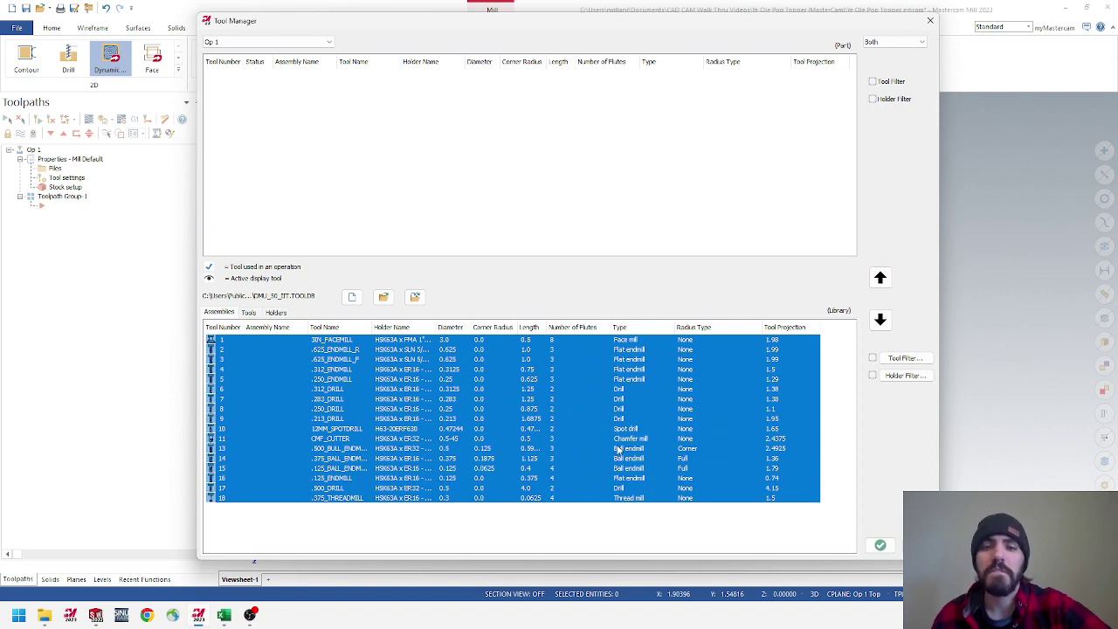
pyautogui.click(879, 277)
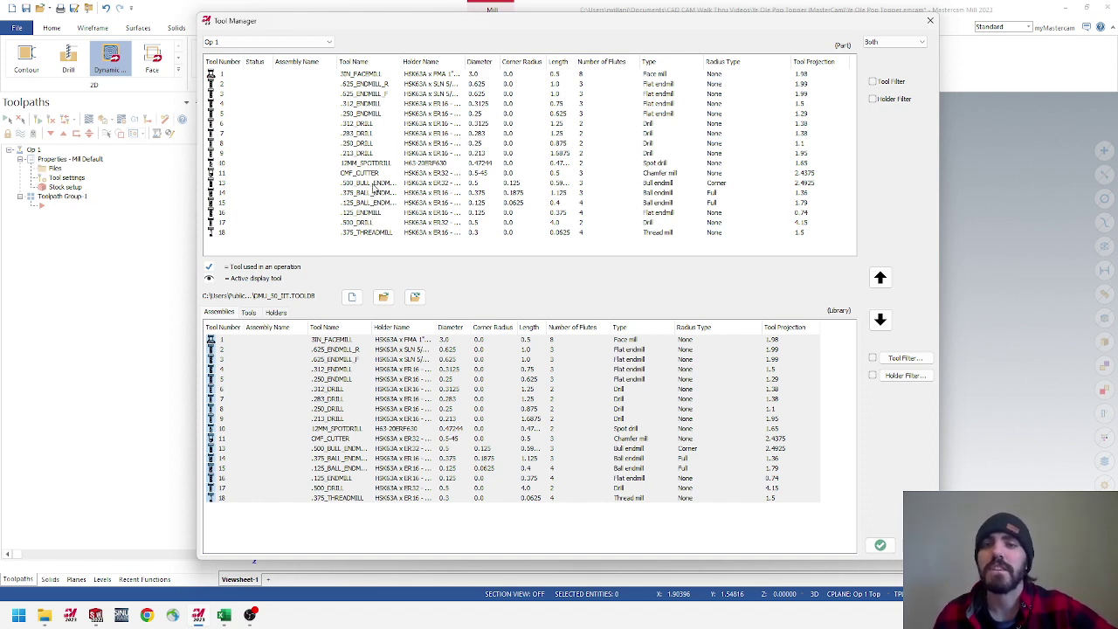
# Examine the geometry and the feed and speed properties of the .312_ENDMILL tool in Op 1, leaving without changes
pyautogui.rightClick(367, 106)
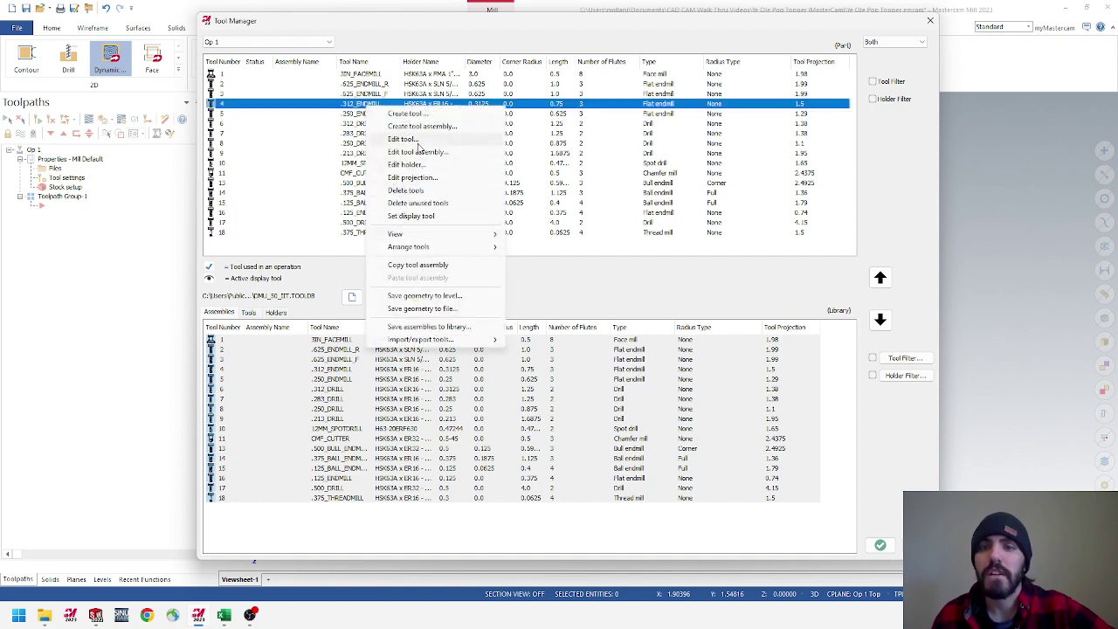
pyautogui.click(411, 140)
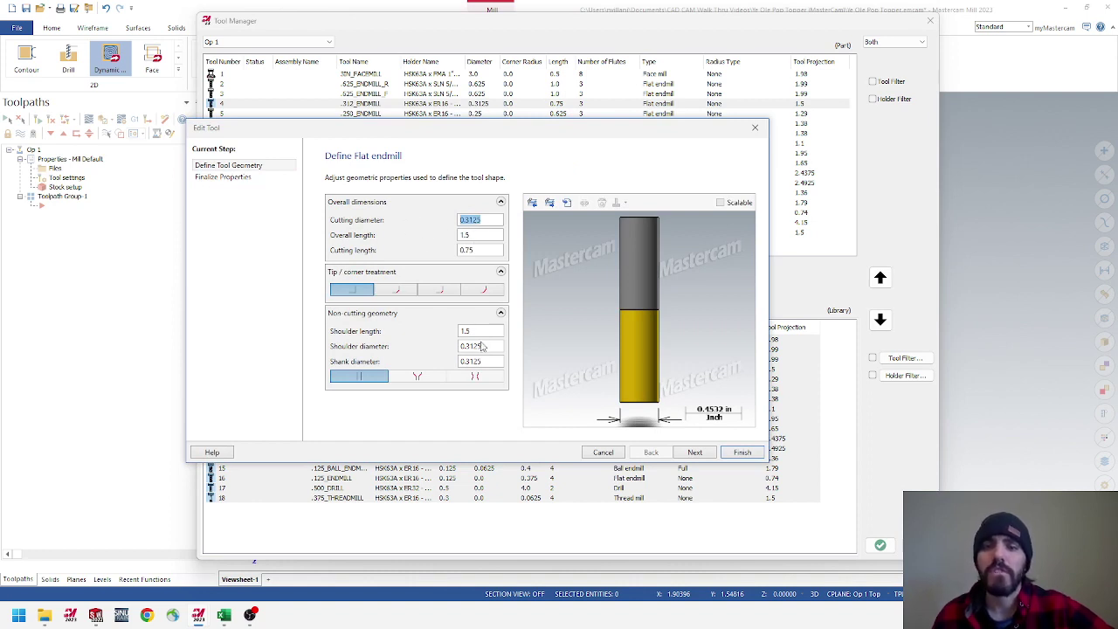
pyautogui.click(247, 180)
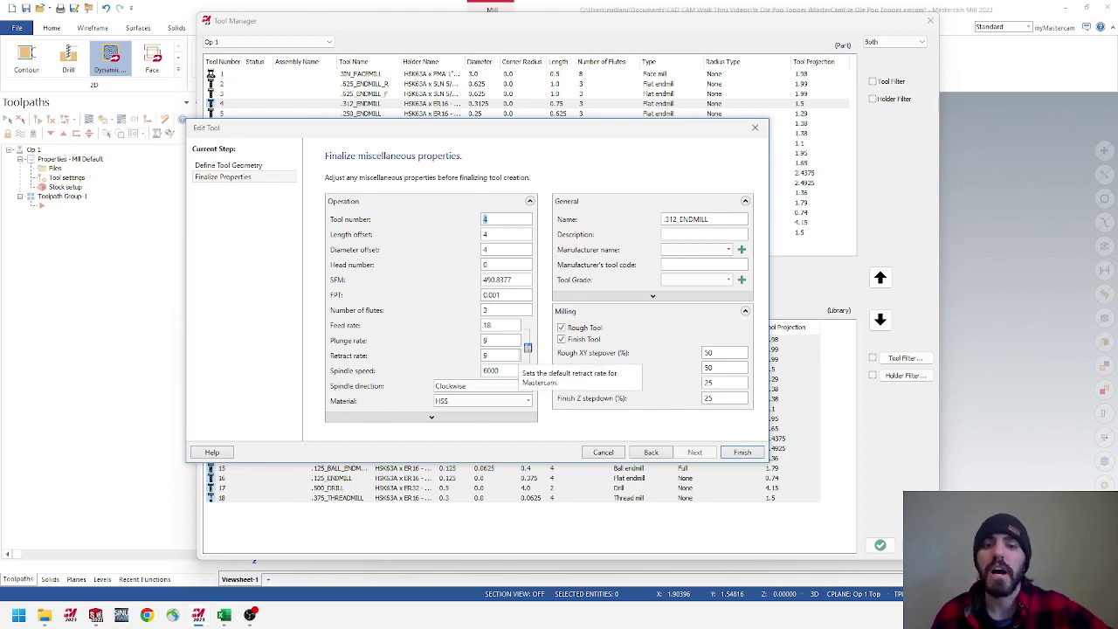
pyautogui.click(603, 452)
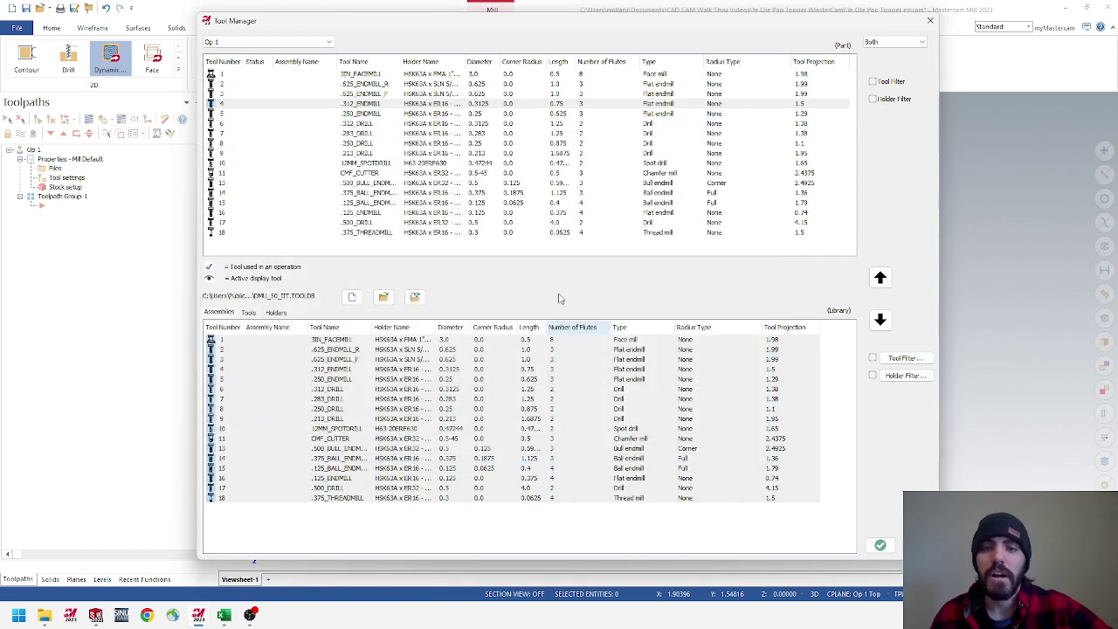
# Examine the holder geometry of the .312_ENDMILL tool in Op 1, leave it unchanged, and close the Tool Manager
pyautogui.rightClick(380, 104)
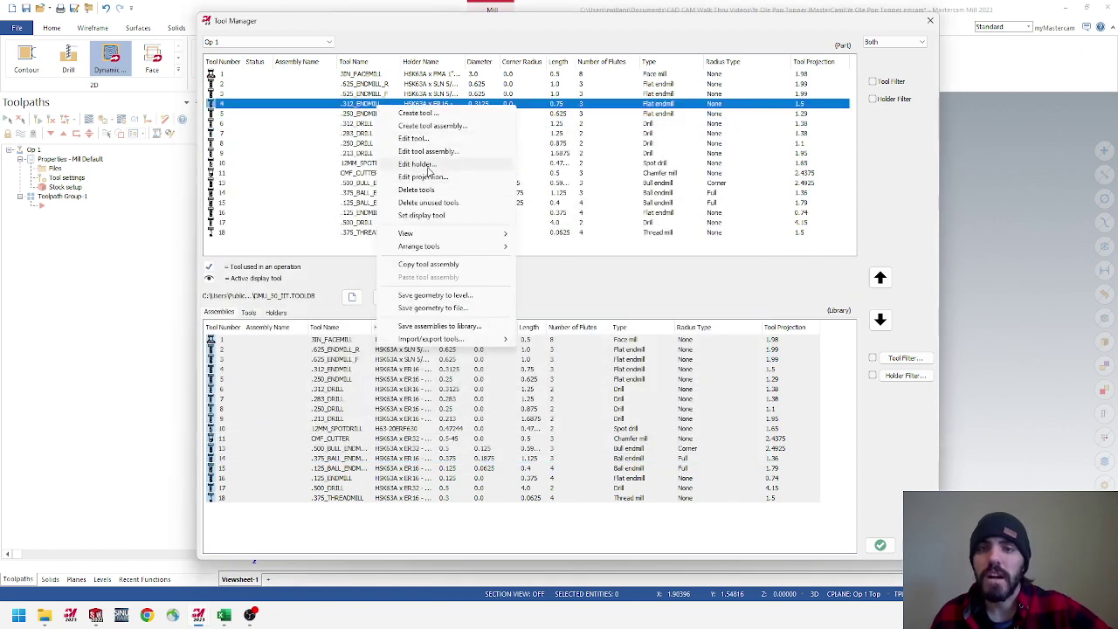
pyautogui.click(427, 166)
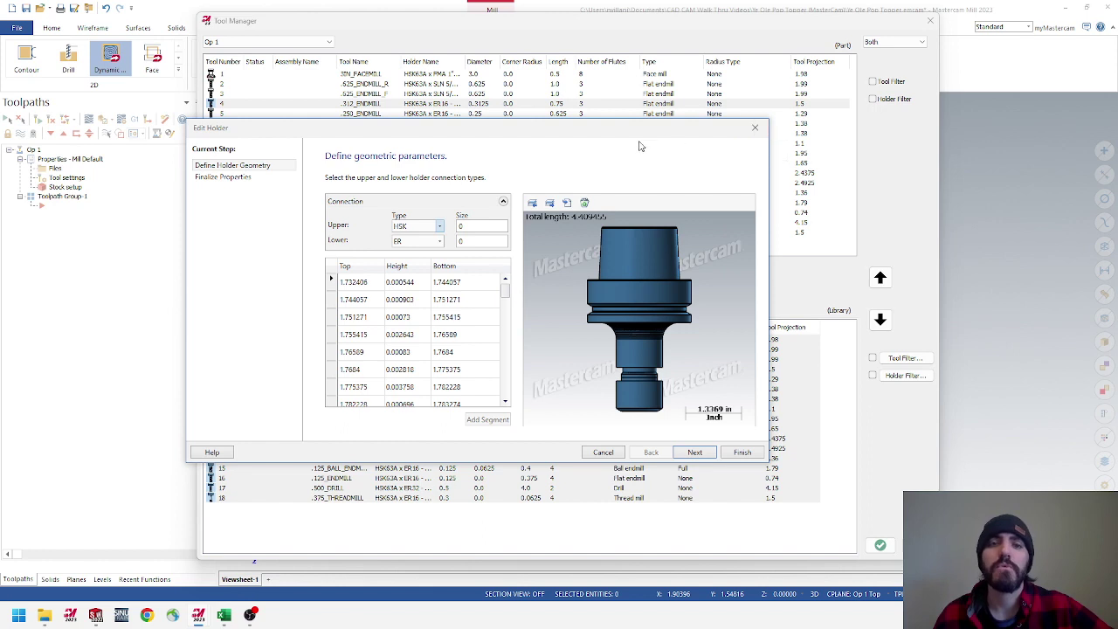
pyautogui.moveTo(613, 136); pyautogui.dragTo(641, 139)
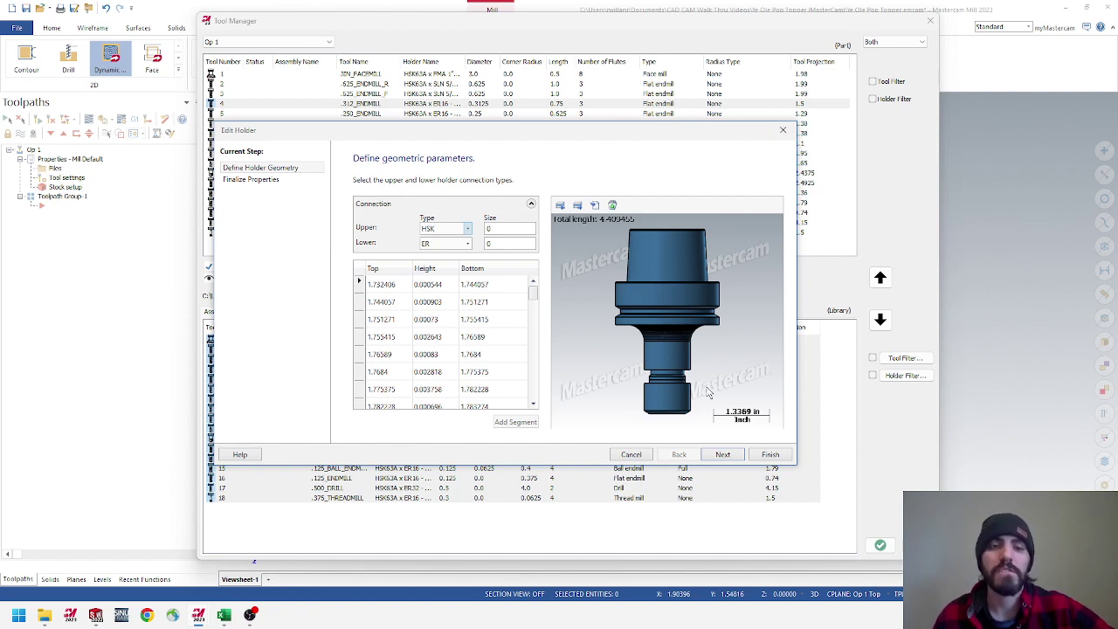
pyautogui.click(782, 131)
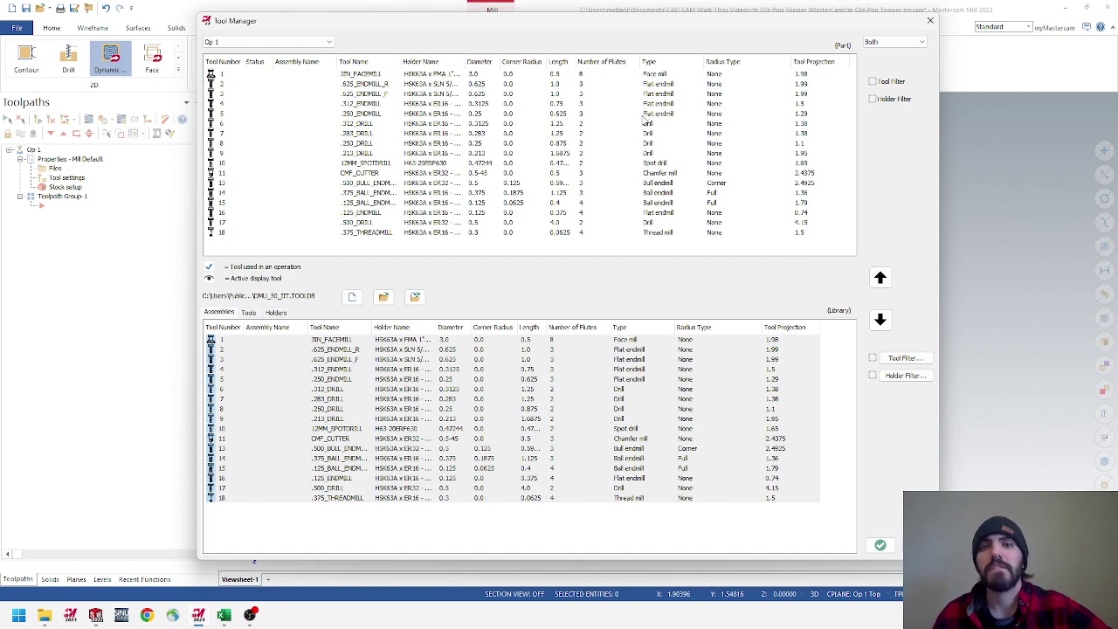
pyautogui.click(881, 547)
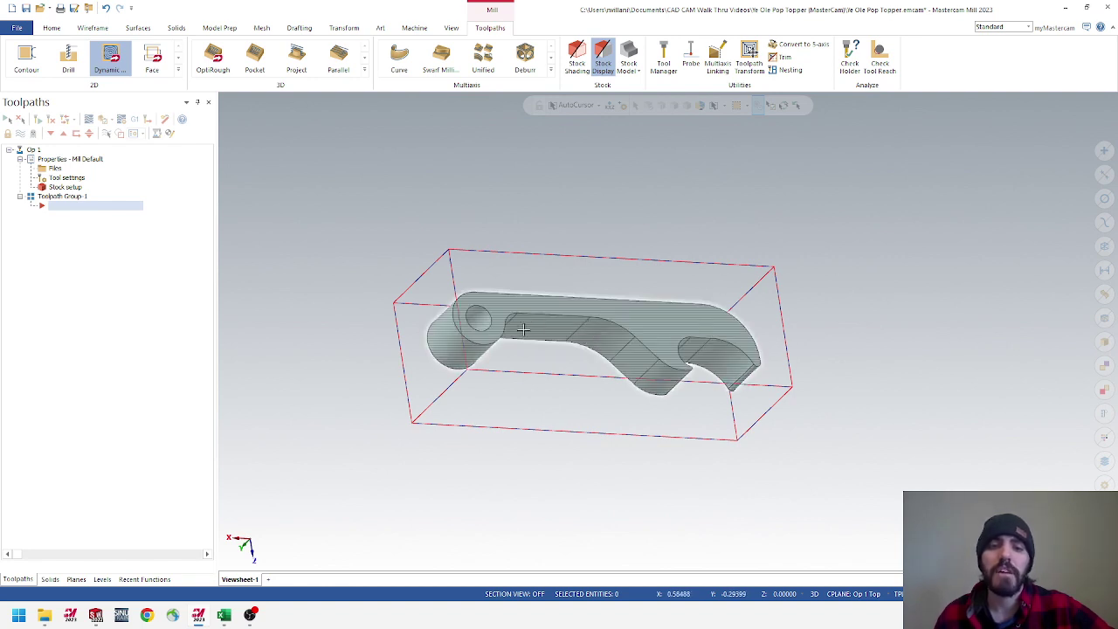
# Start a Facing toolpath and chain the four wireframe edges of the stock rectangle above the part's flat profile face
pyautogui.moveTo(486, 316); pyautogui.dragTo(486, 325, button='middle')
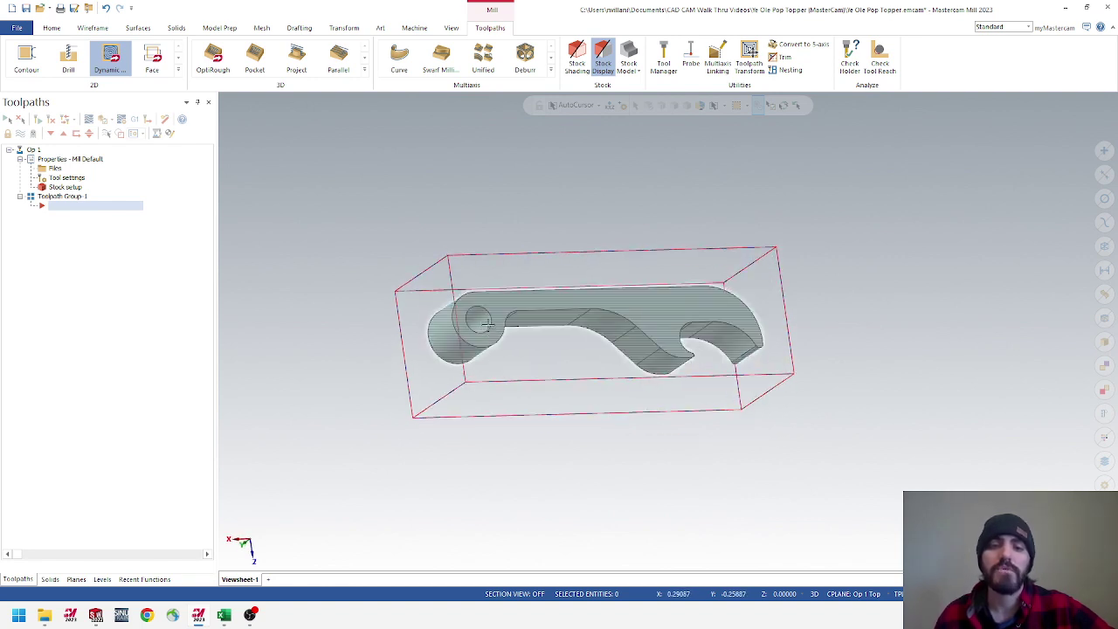
pyautogui.moveTo(601, 337); pyautogui.dragTo(441, 222, button='middle')
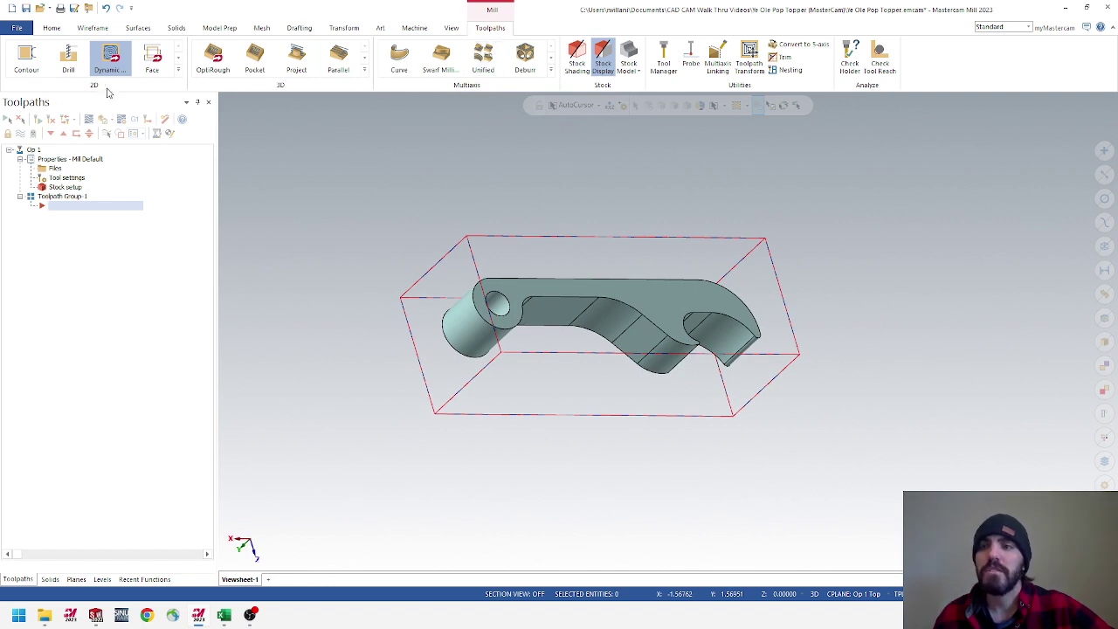
pyautogui.click(179, 71)
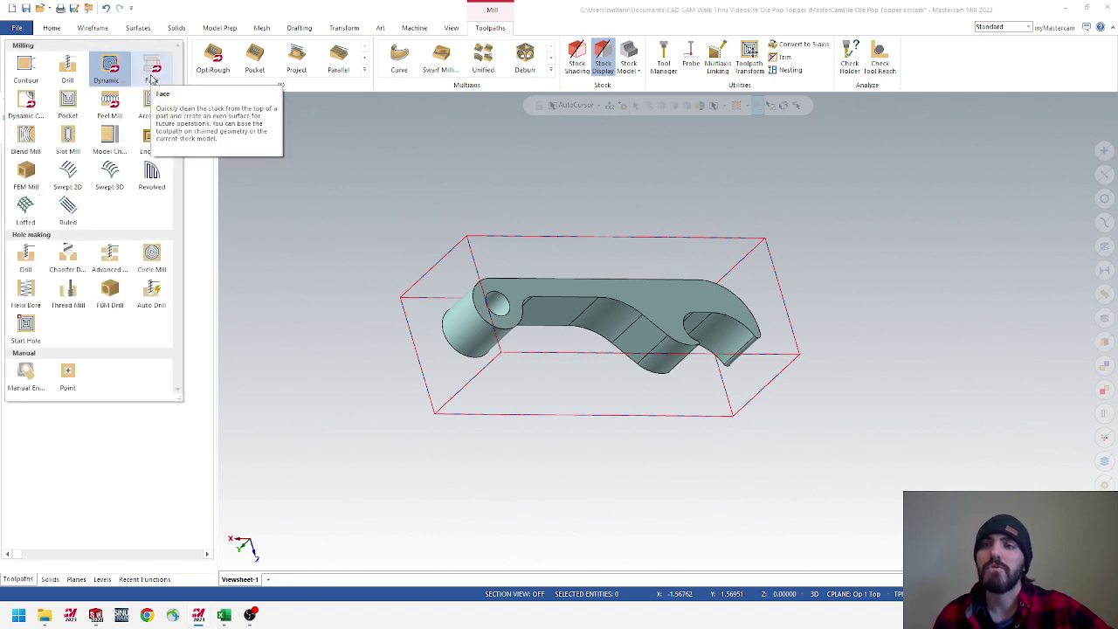
pyautogui.click(152, 70)
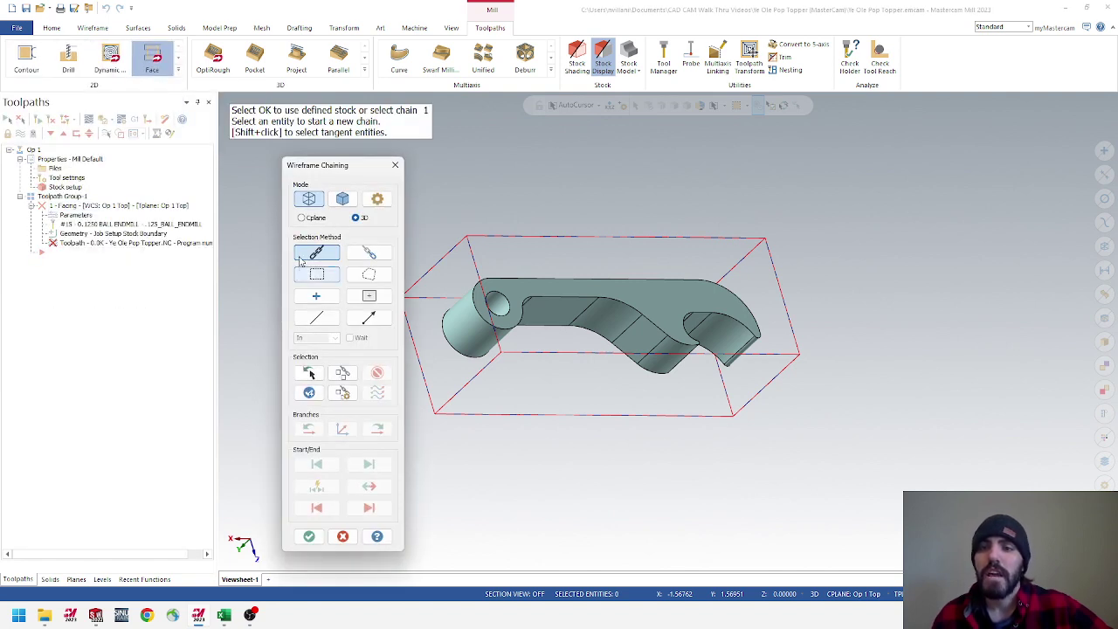
pyautogui.click(341, 202)
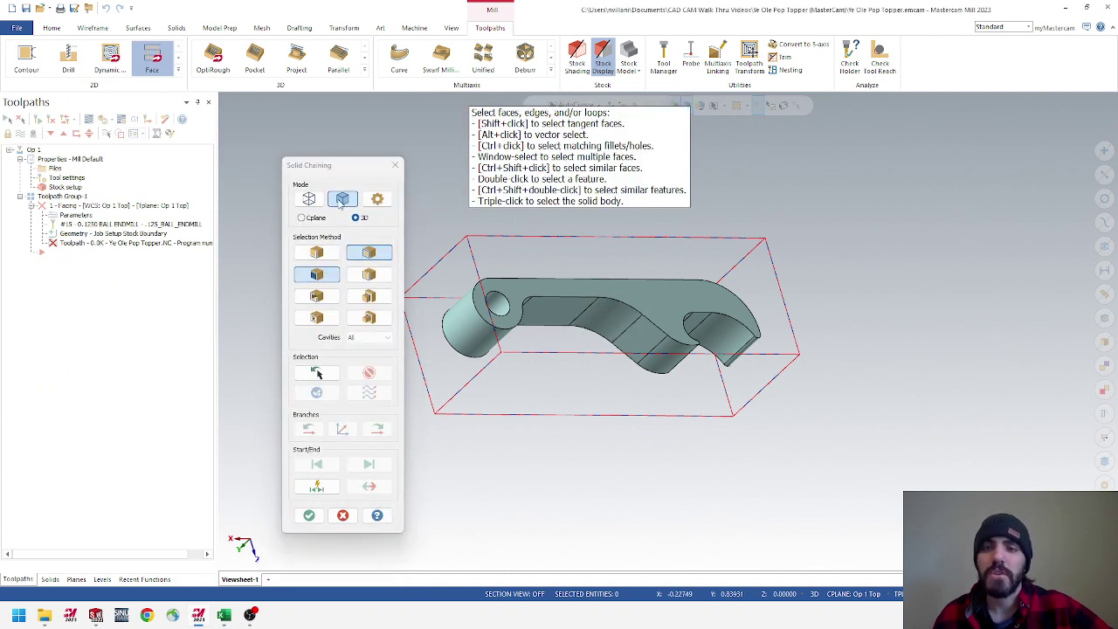
pyautogui.click(309, 200)
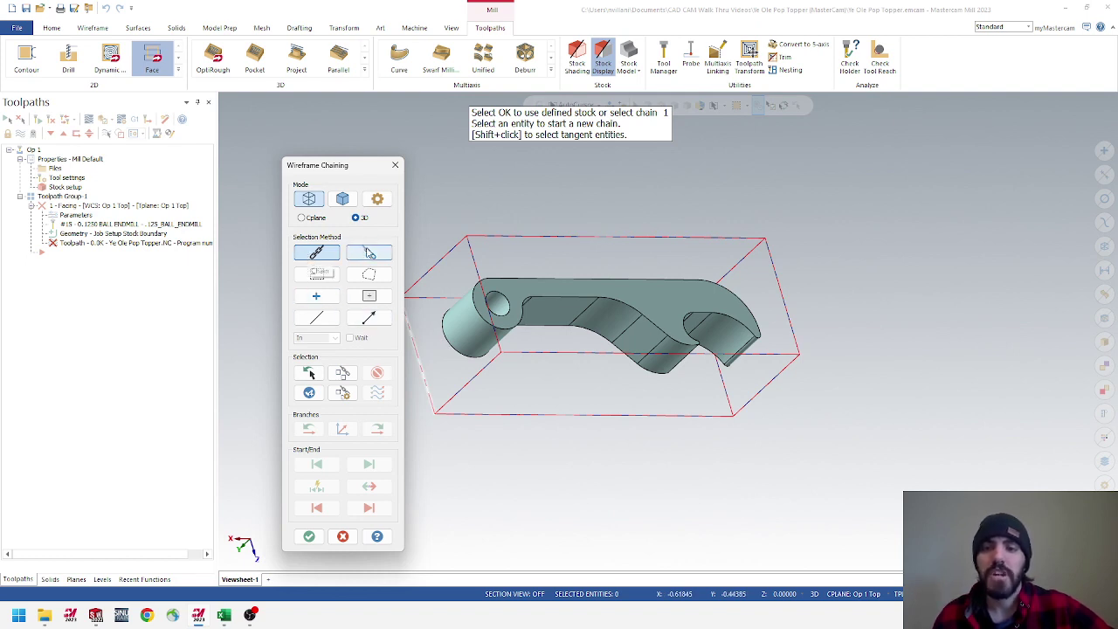
pyautogui.click(492, 237)
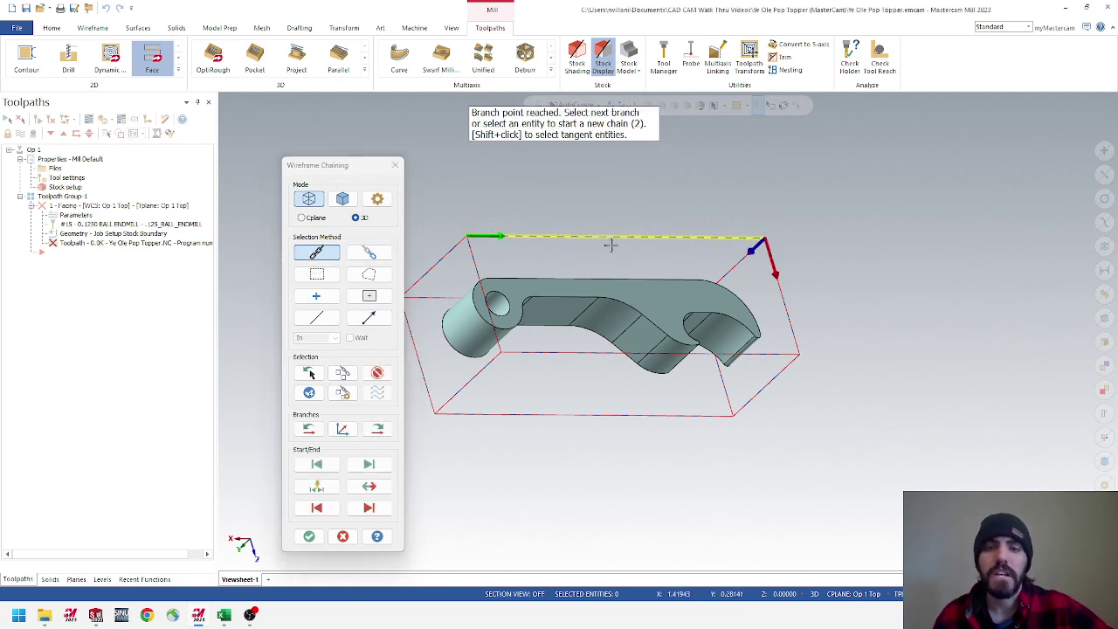
pyautogui.moveTo(635, 216); pyautogui.dragTo(686, 214, button='middle')
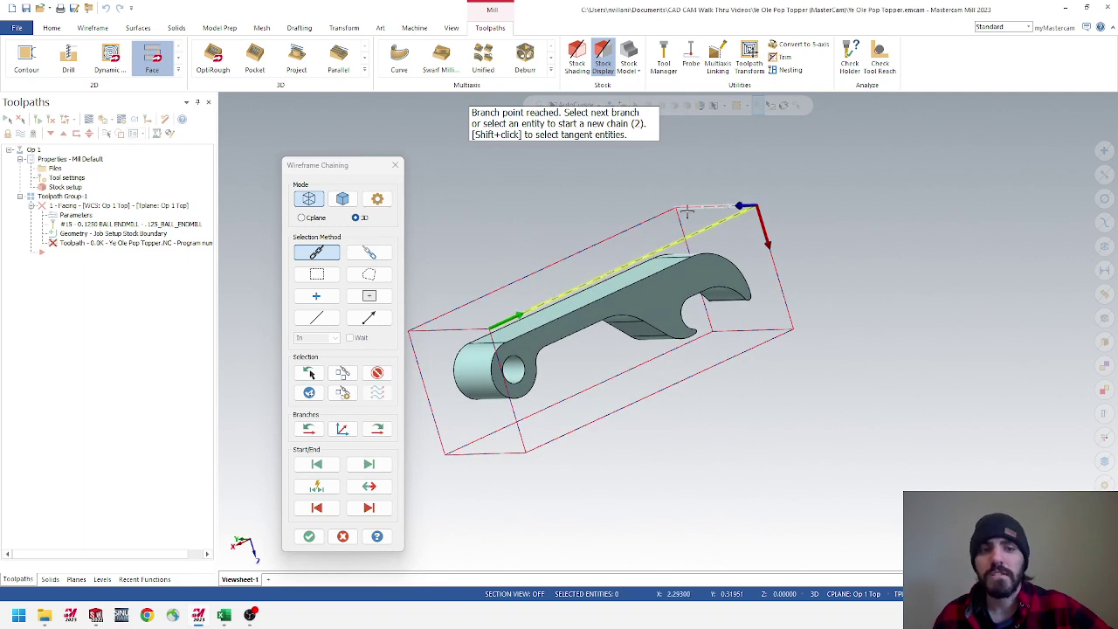
pyautogui.moveTo(725, 218)
pyautogui.mouseDown(button='middle')
pyautogui.moveTo(701, 195)
pyautogui.moveTo(743, 218)
pyautogui.mouseUp(button='middle')
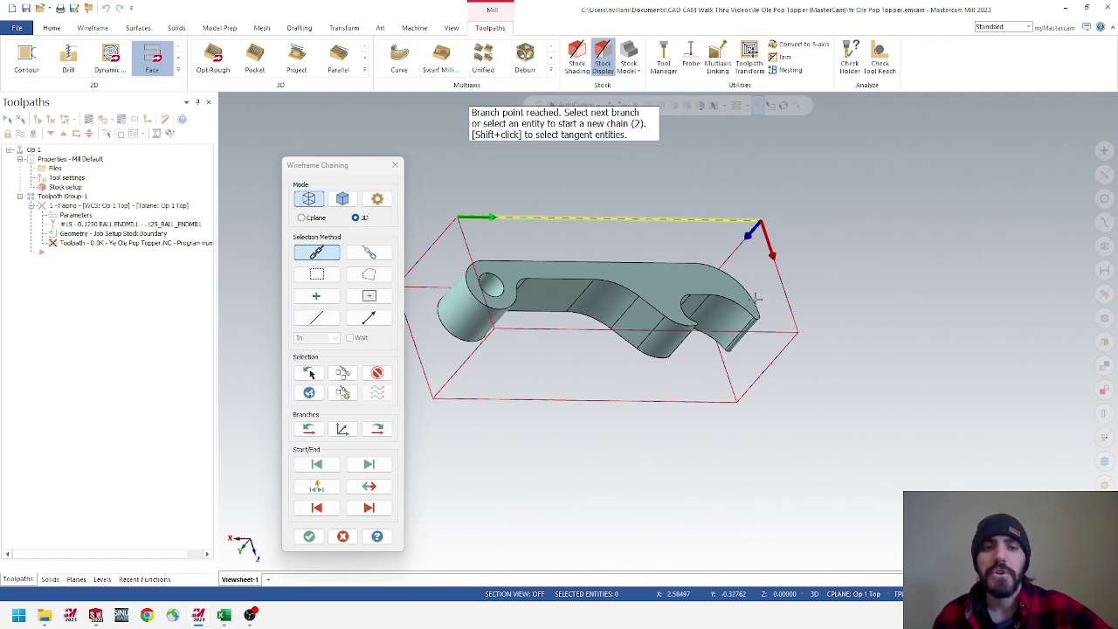
pyautogui.click(772, 254)
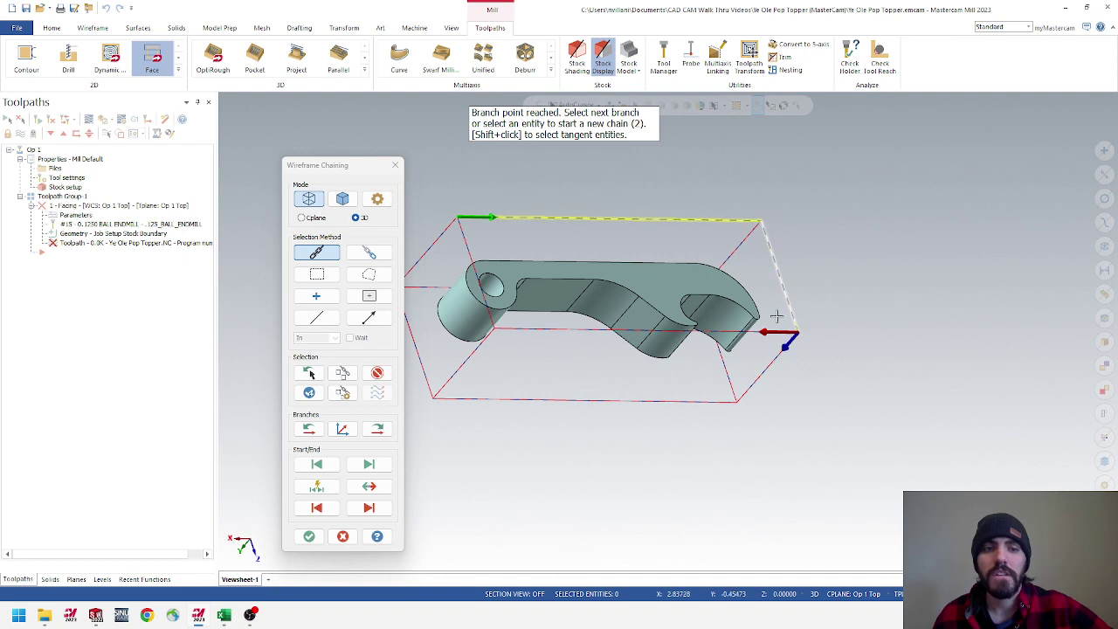
pyautogui.click(376, 509)
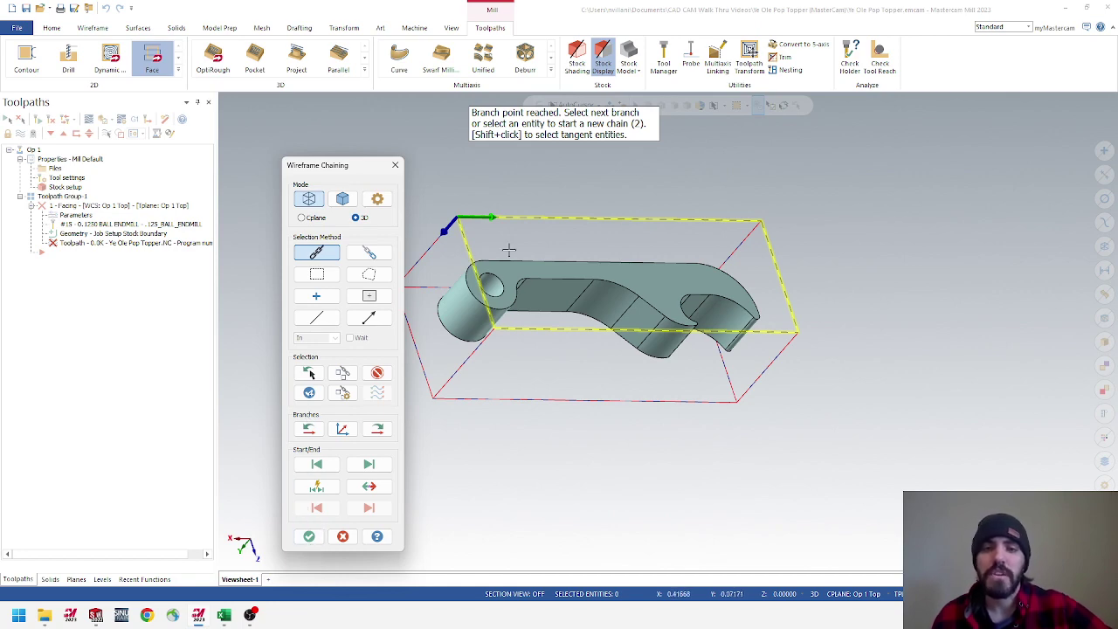
pyautogui.click(774, 262)
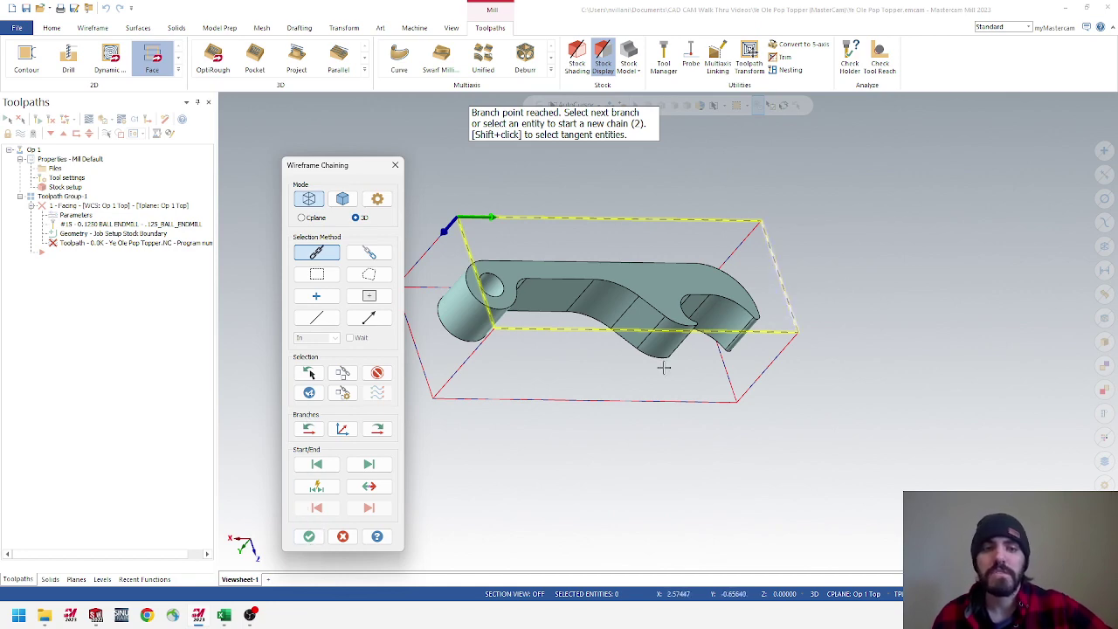
pyautogui.click(308, 537)
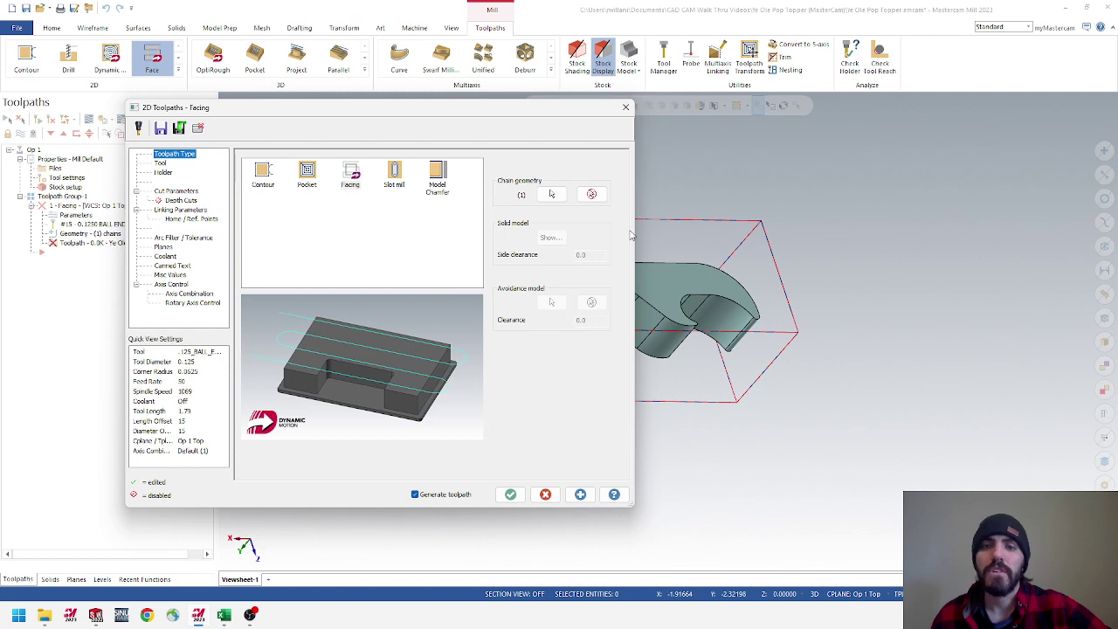
# Assign tool 1, the 3IN_FACEMILL, to the facing operation and add the comment "3inch Facemill"
pyautogui.click(163, 164)
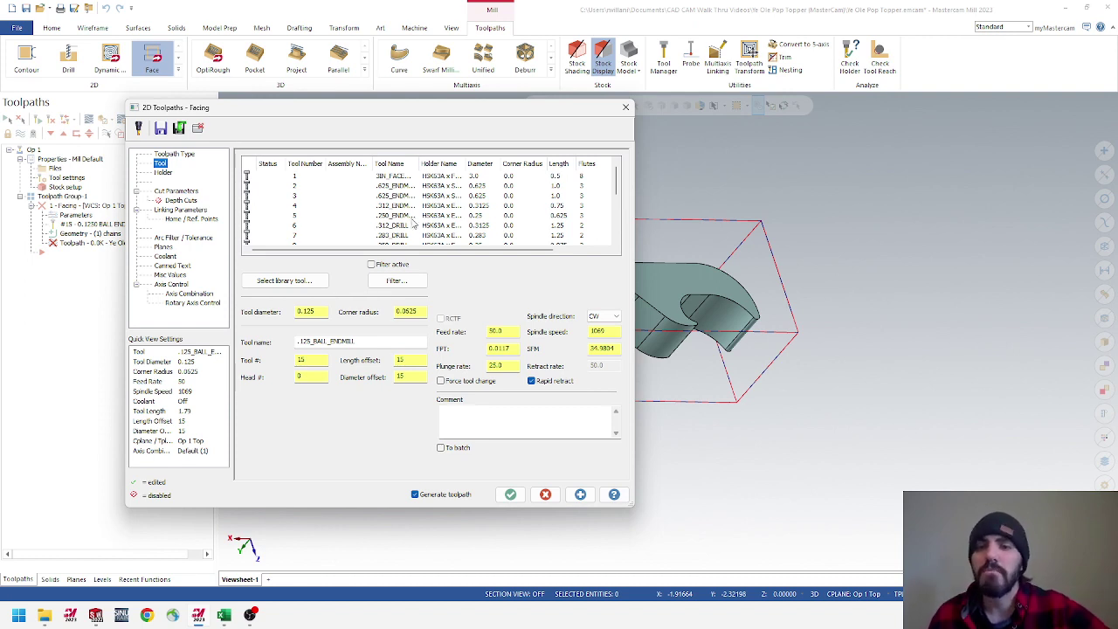
pyautogui.scroll(-2, 332, 201)
pyautogui.scroll(2, 332, 201)
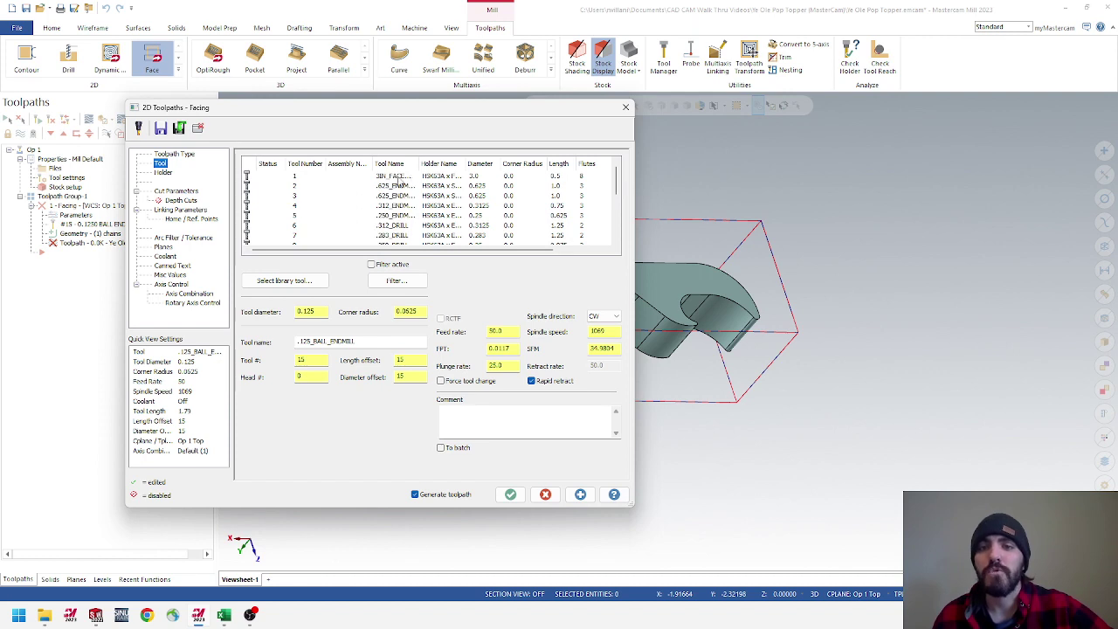
pyautogui.click(403, 177)
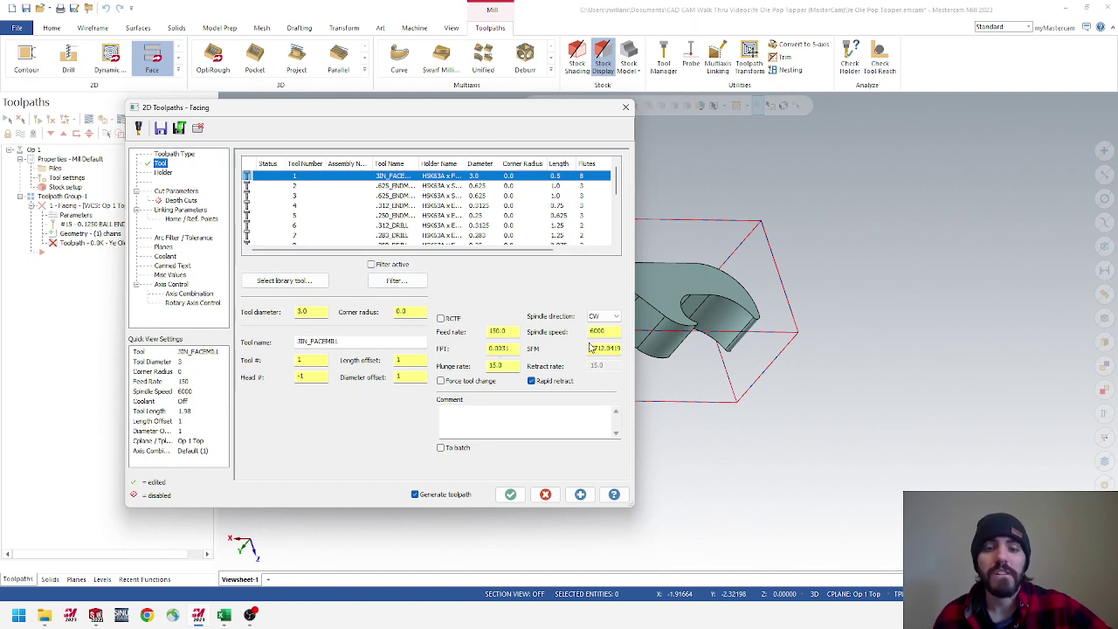
pyautogui.click(481, 419)
pyautogui.write('3')
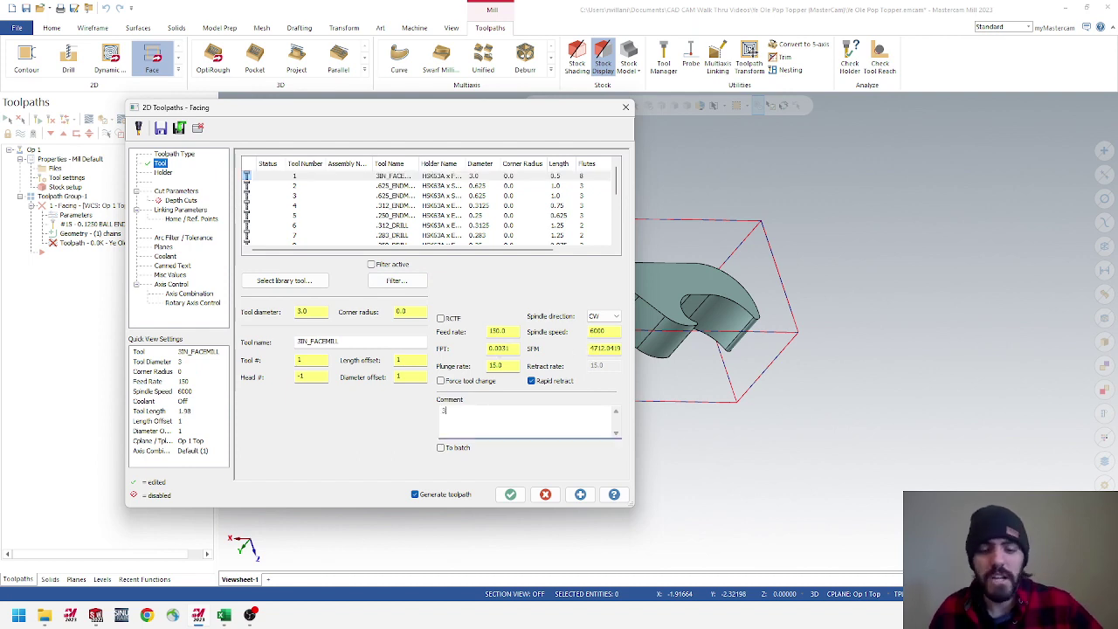
pyautogui.write('inch Face')
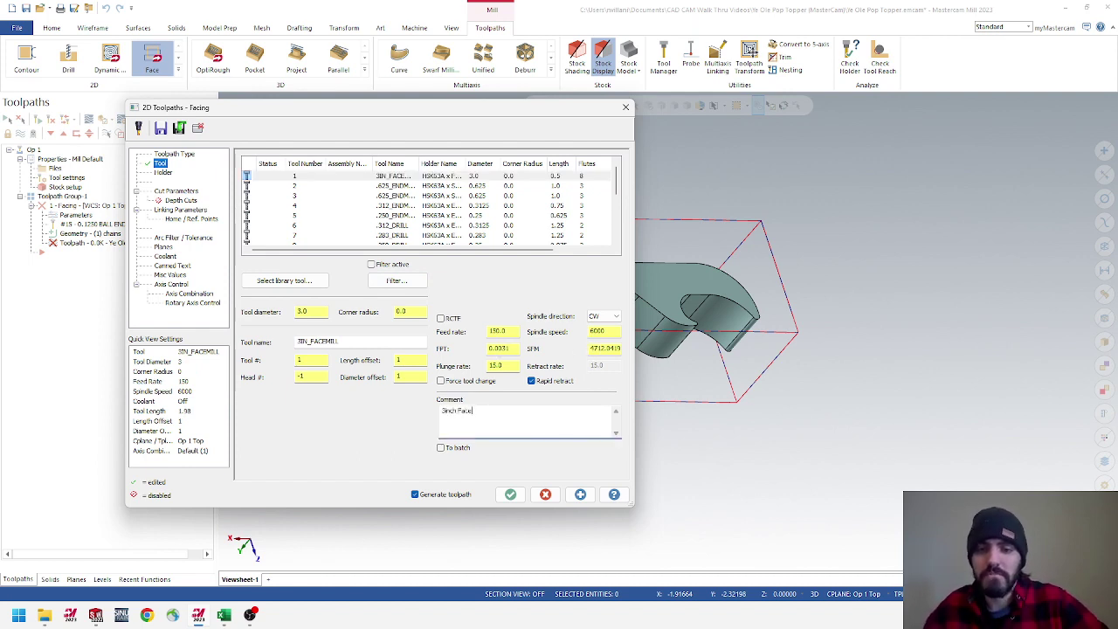
pyautogui.write('mill')
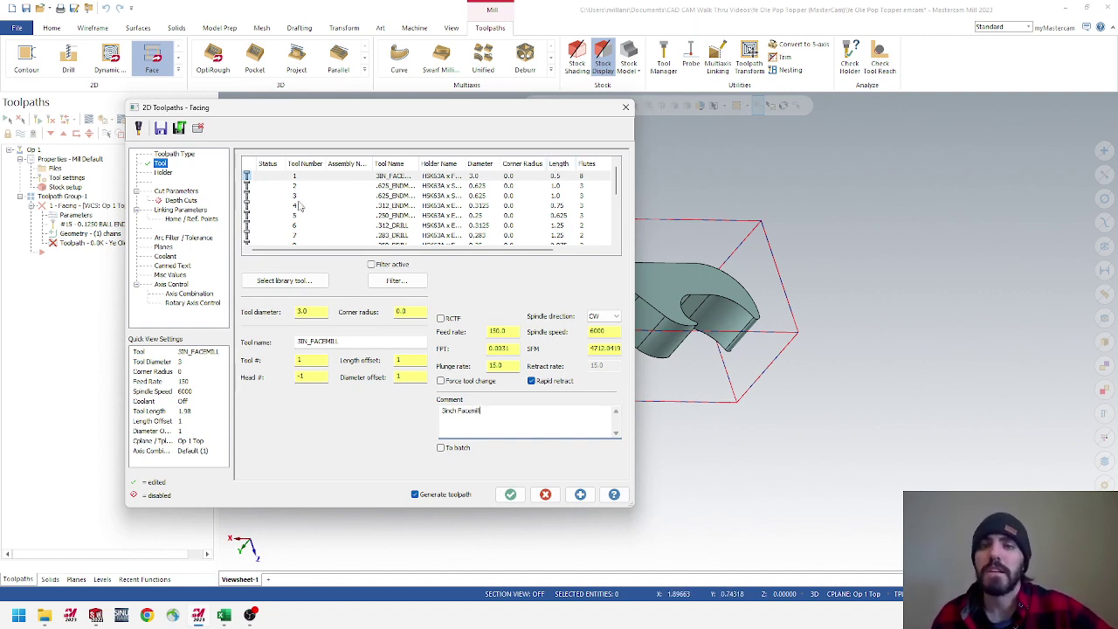
# Set the facing cut parameters to the One pass method, 25% approach and exit distances, and 0 stock to leave on floors
pyautogui.click(167, 174)
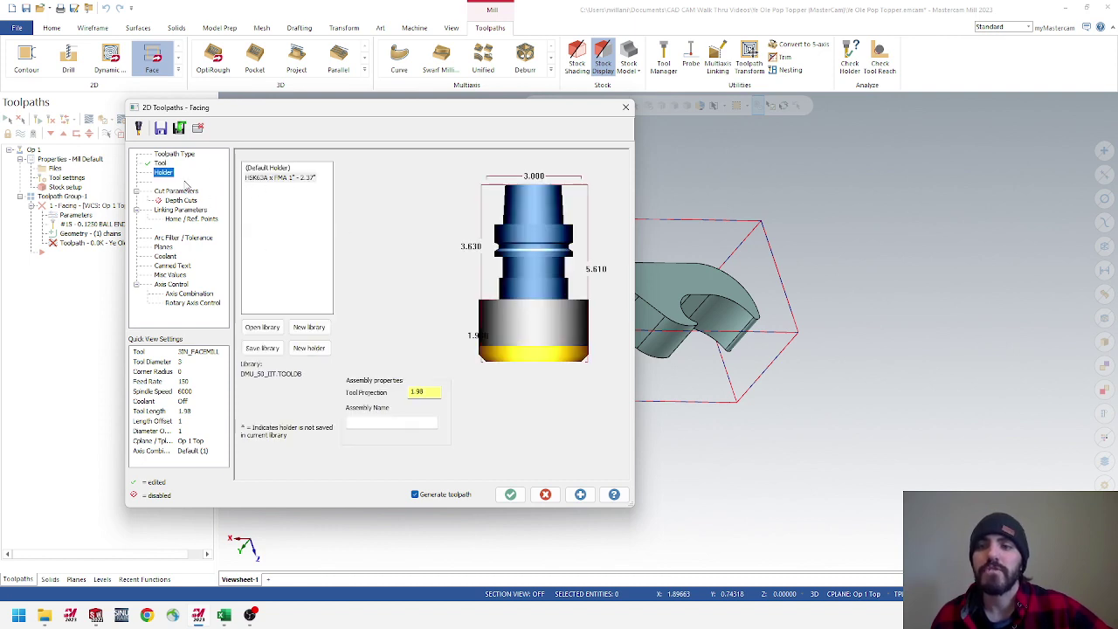
pyautogui.click(177, 192)
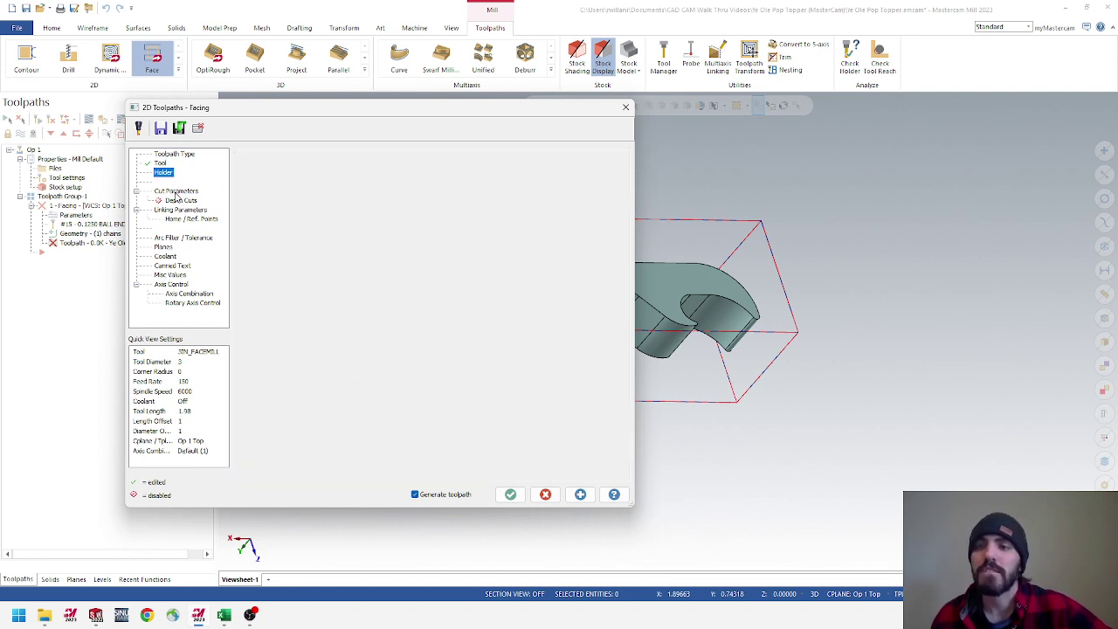
pyautogui.click(335, 179)
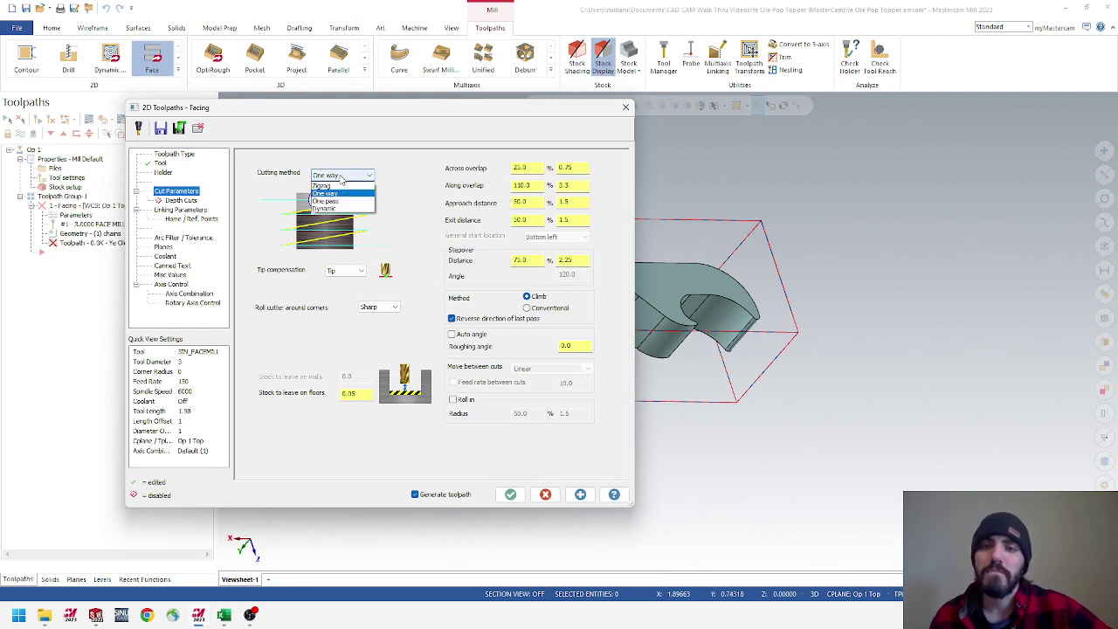
pyautogui.click(338, 202)
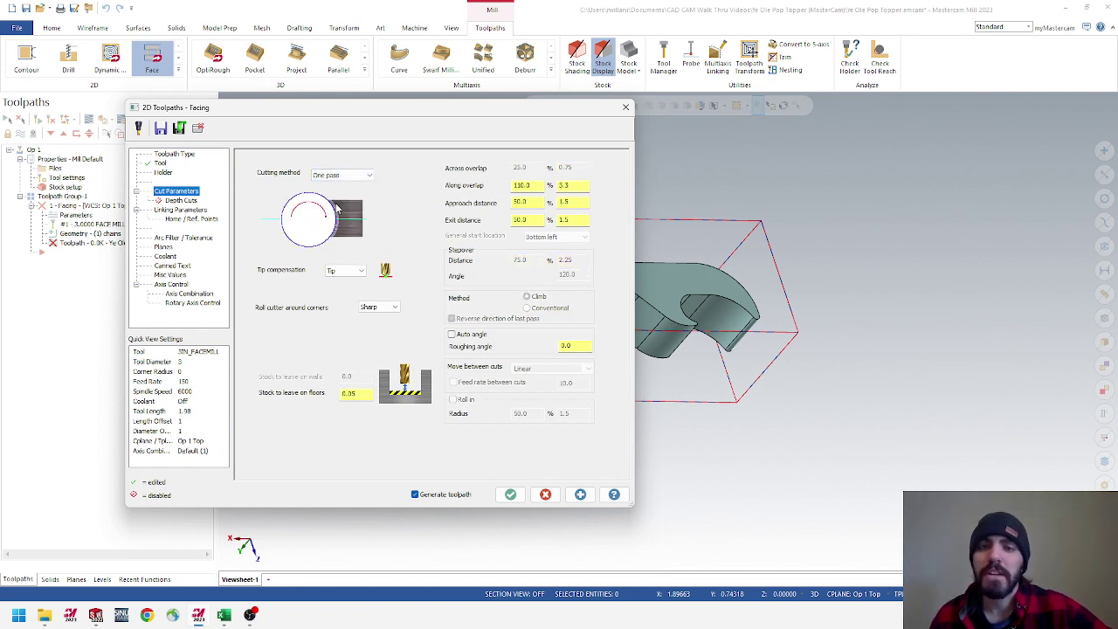
pyautogui.doubleClick(539, 203)
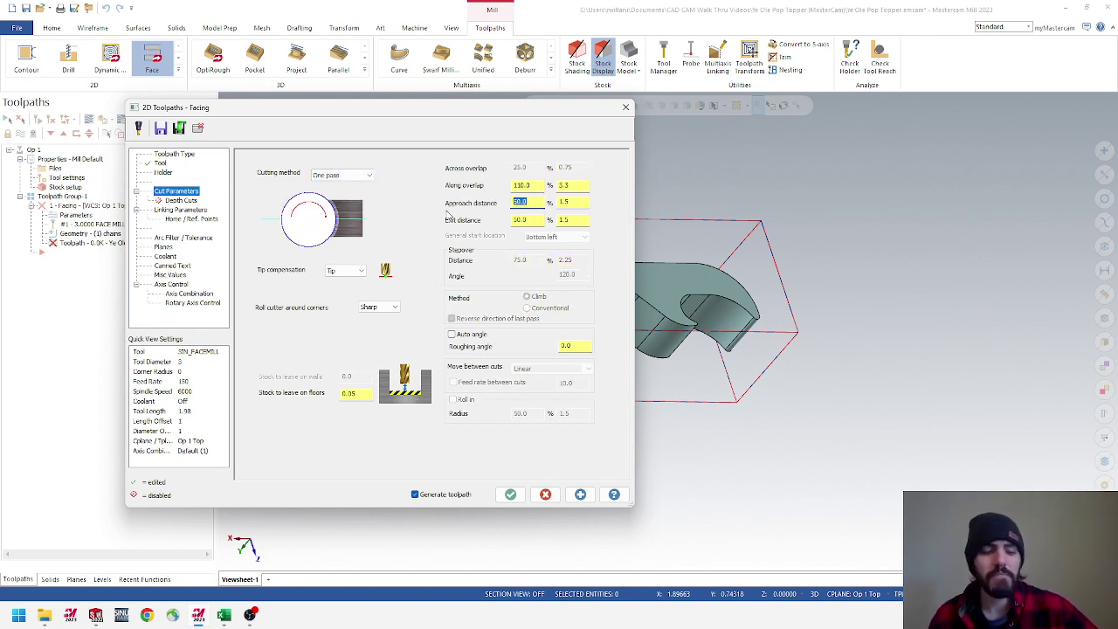
pyautogui.write('25')
pyautogui.press('Tab')
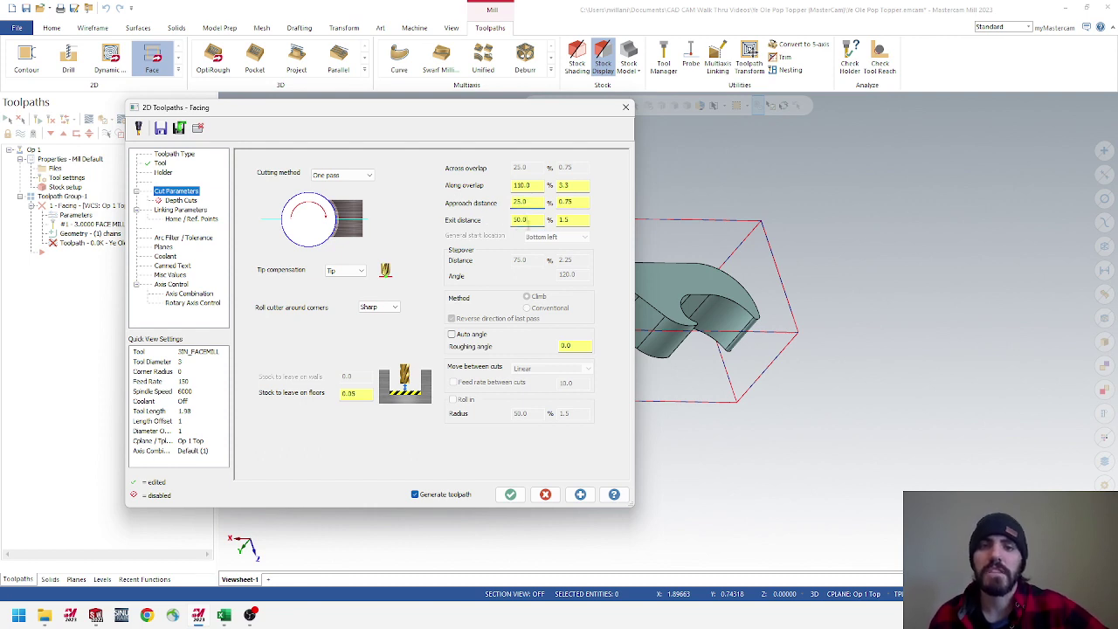
pyautogui.write('25')
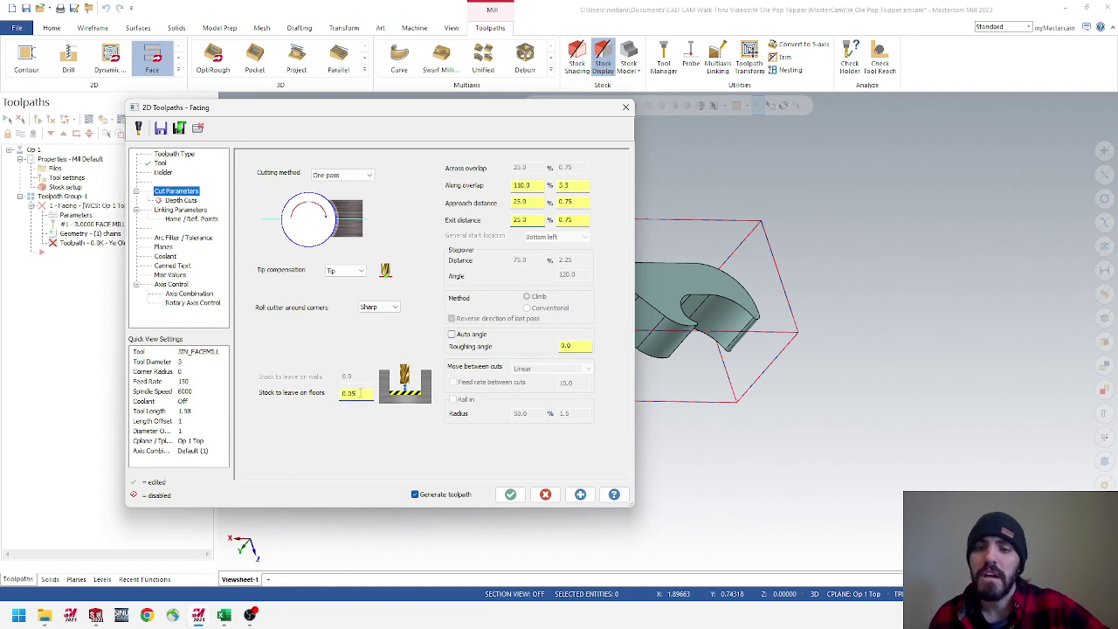
pyautogui.doubleClick(348, 393)
pyautogui.write('0')
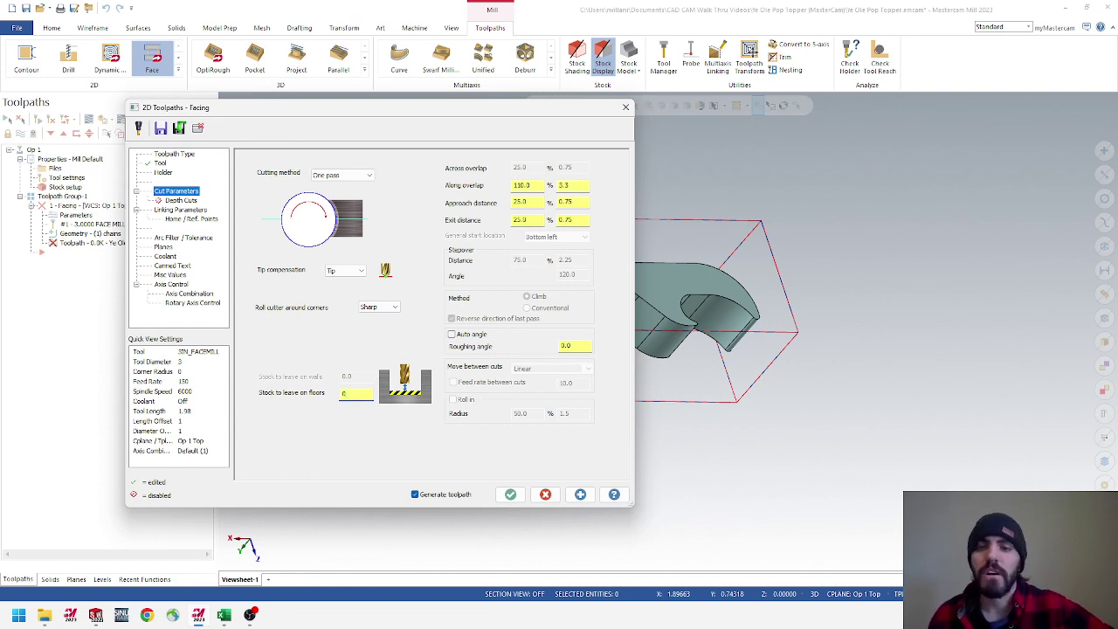
# Open the facing operation's depth cut settings and check the face mill's depth per pass in the DMU-50 tool list in Excel
pyautogui.click(180, 200)
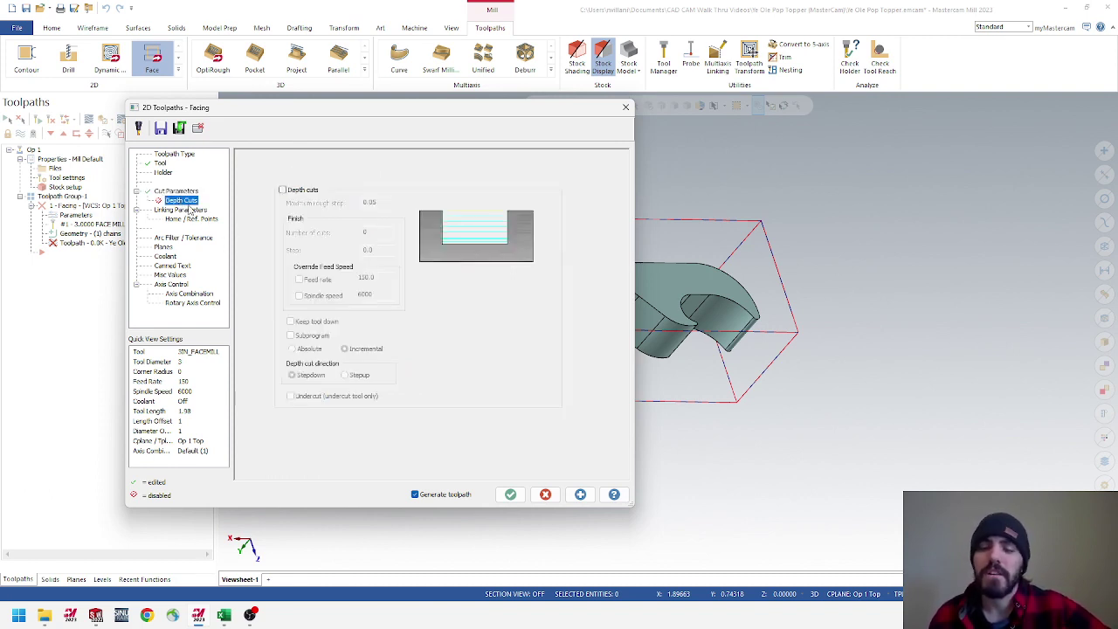
pyautogui.click(224, 616)
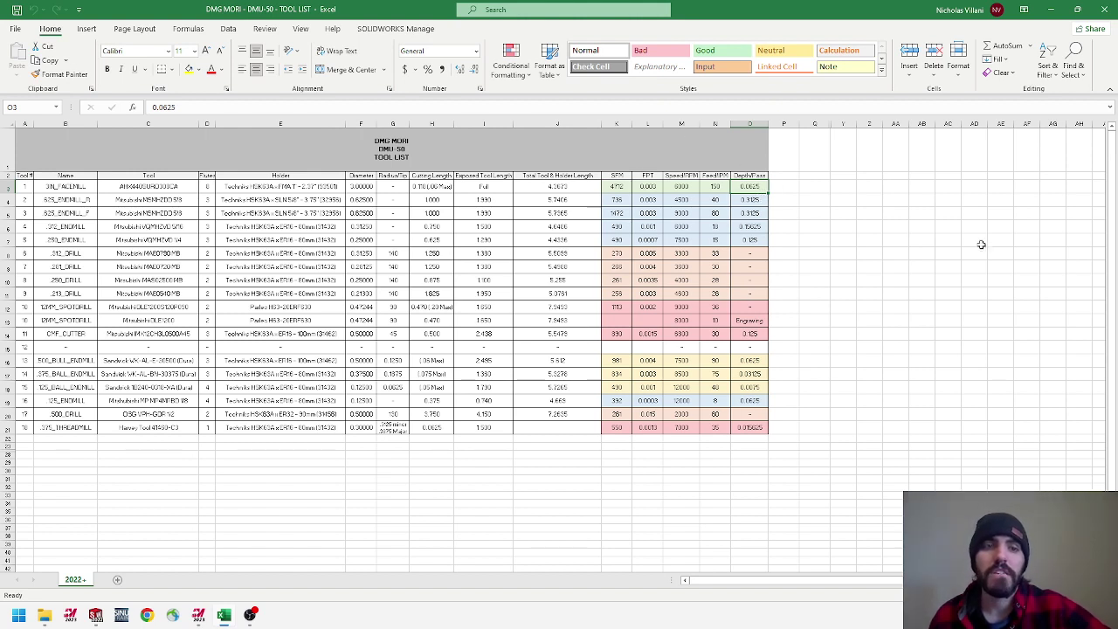
pyautogui.click(1051, 9)
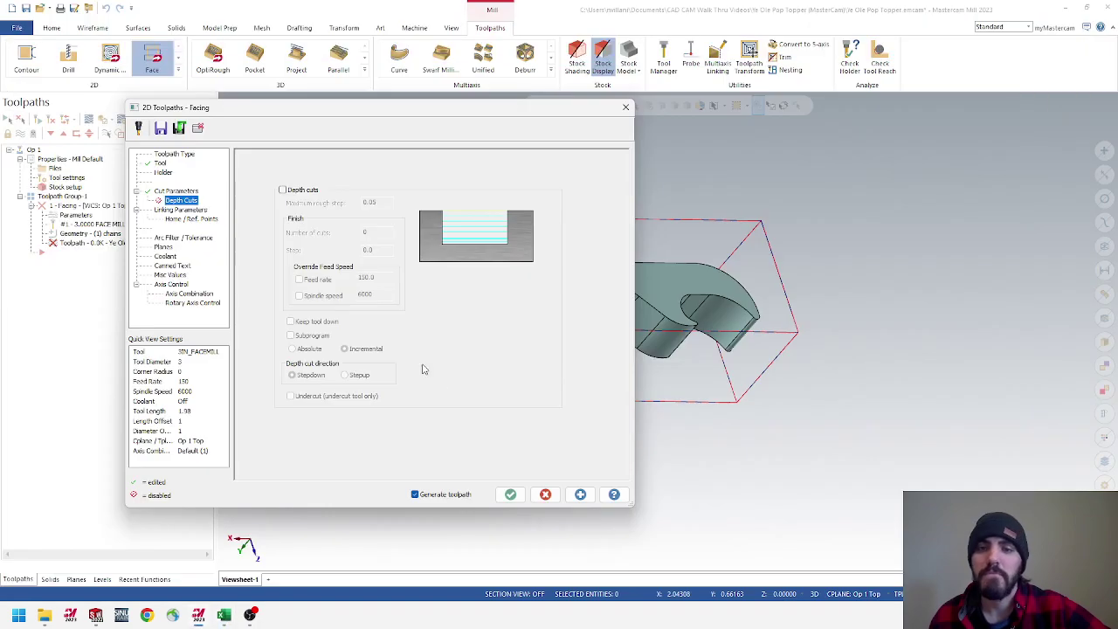
# Enable depth cuts for the facing operation with a maximum rough step of 0.0625 and Keep tool down
pyautogui.click(282, 190)
pyautogui.doubleClick(369, 202)
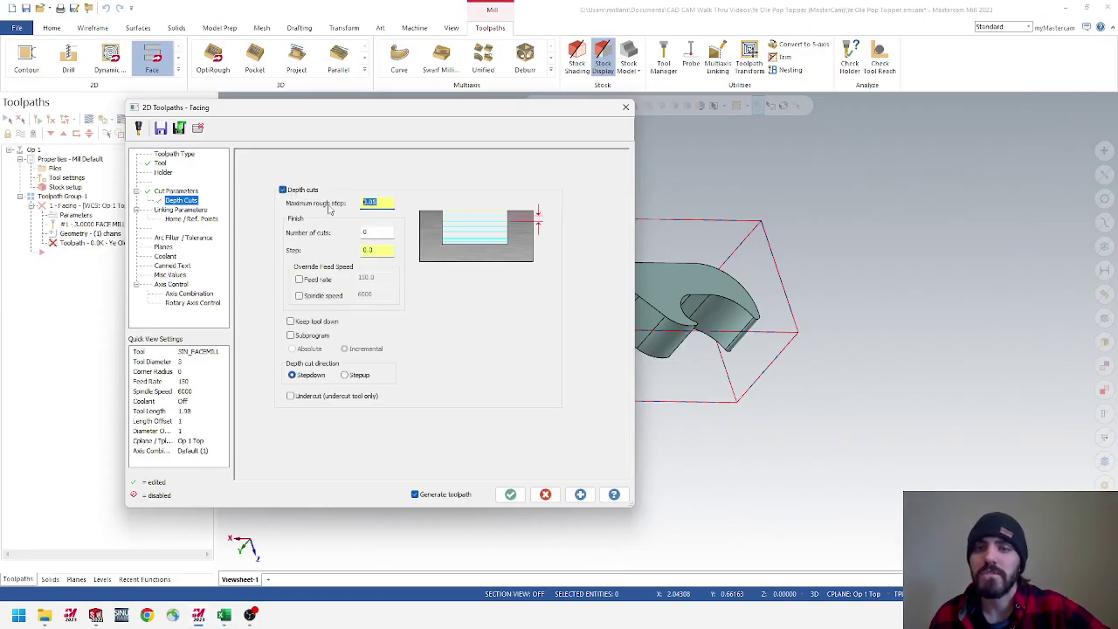
pyautogui.write('0')
pyautogui.write('0625')
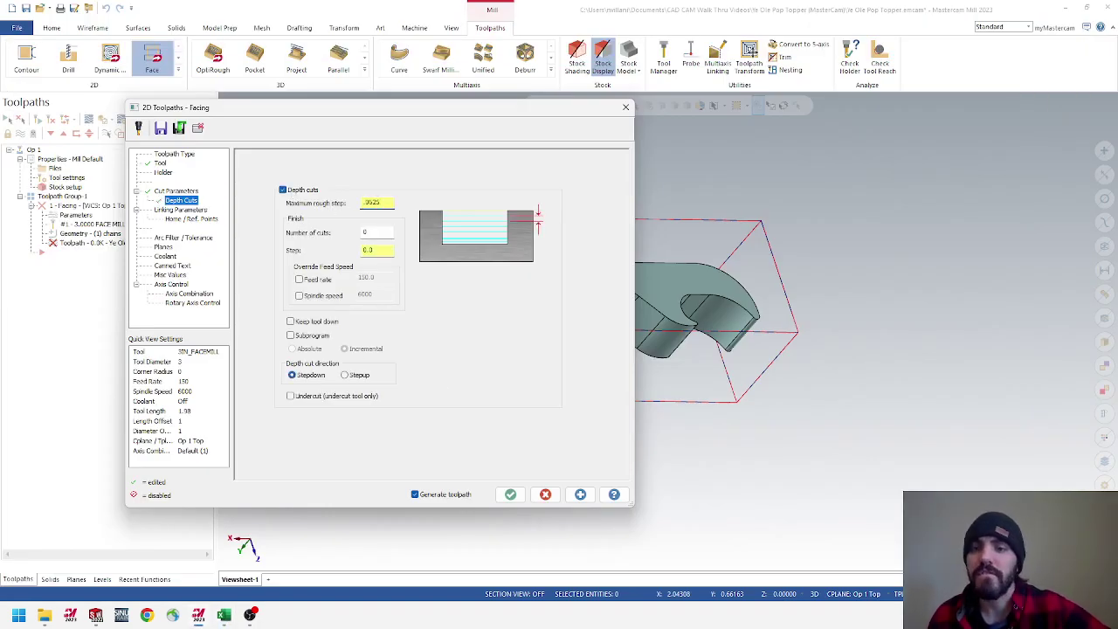
pyautogui.click(307, 323)
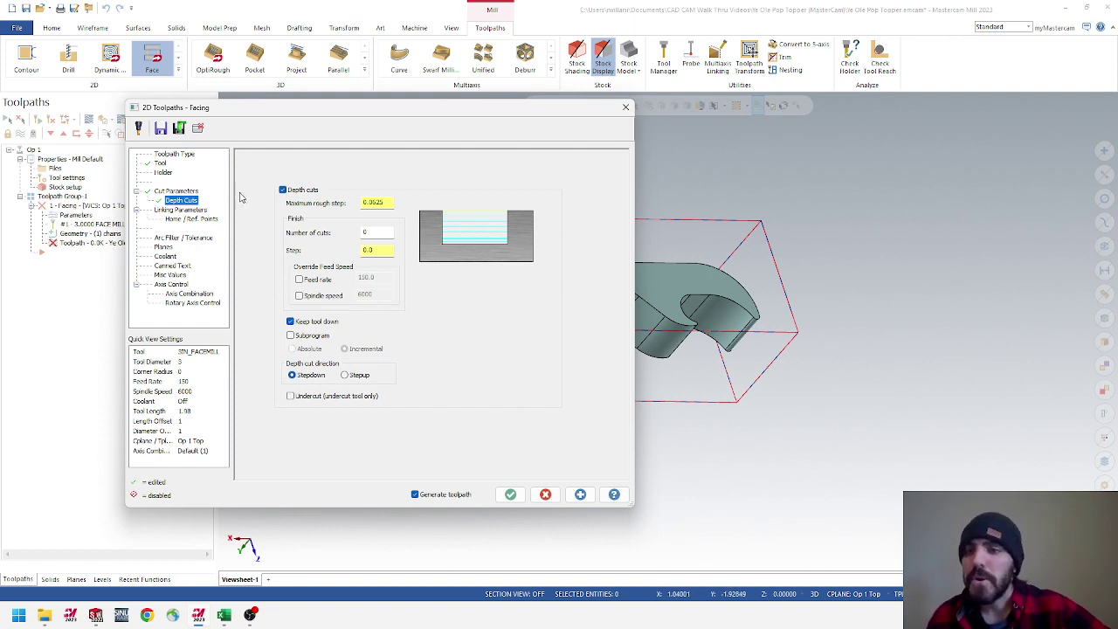
# Switch the retract, feed plane and depth heights in the facing linking parameters to Absolute
pyautogui.click(180, 210)
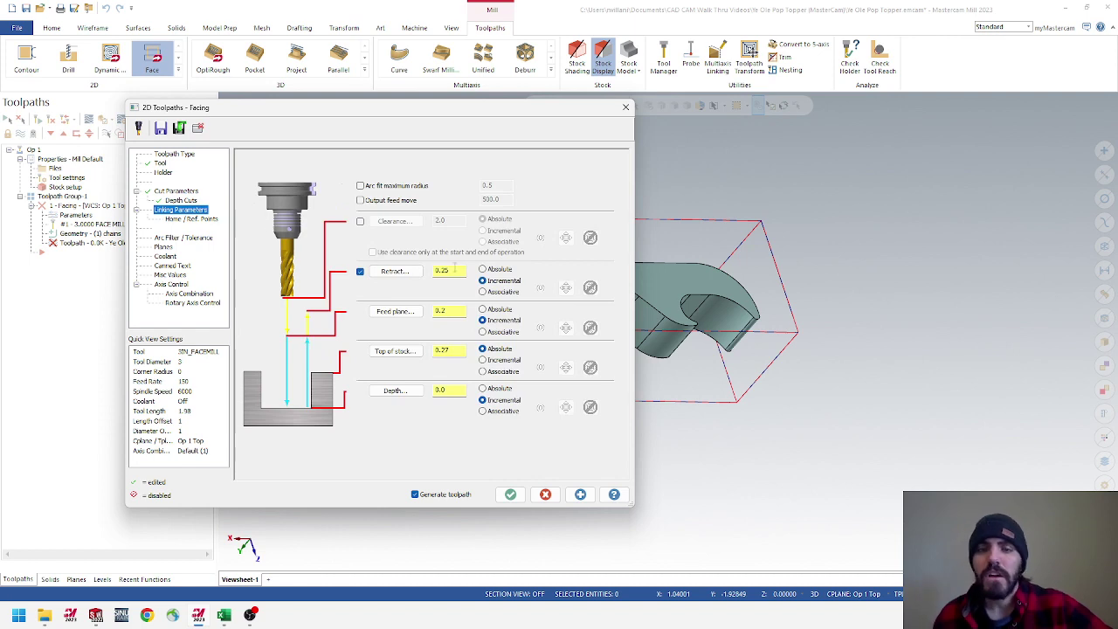
pyautogui.moveTo(377, 113); pyautogui.dragTo(385, 110)
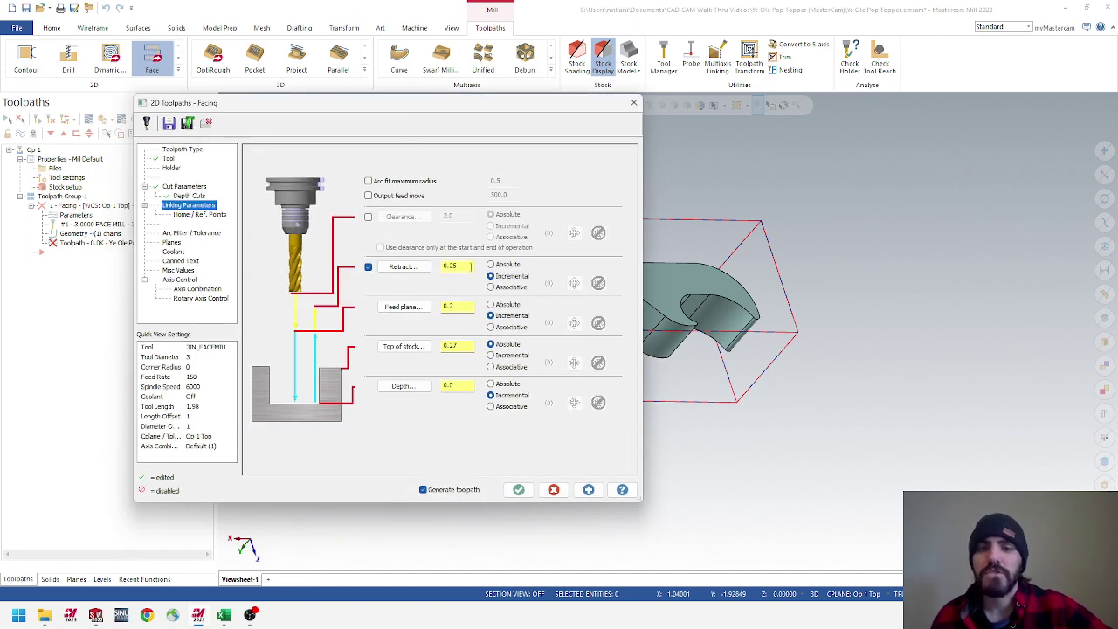
pyautogui.click(490, 263)
pyautogui.click(491, 304)
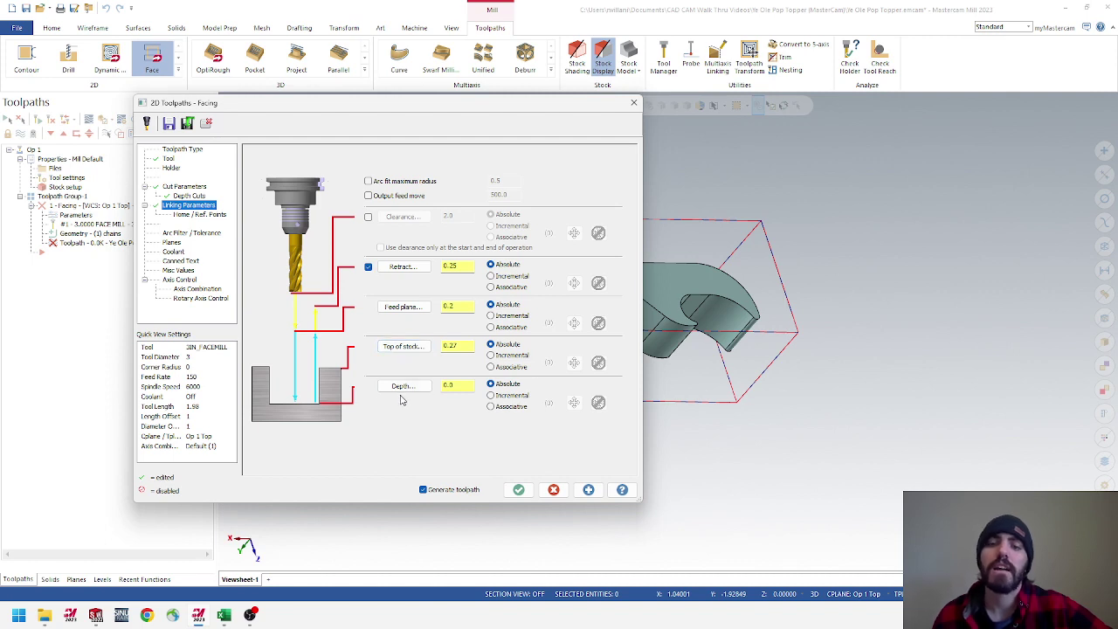
# Pick the stock box's upper corner for a 0.27 top of stock, and the part's flat profile face for a 0.0 depth
pyautogui.click(407, 348)
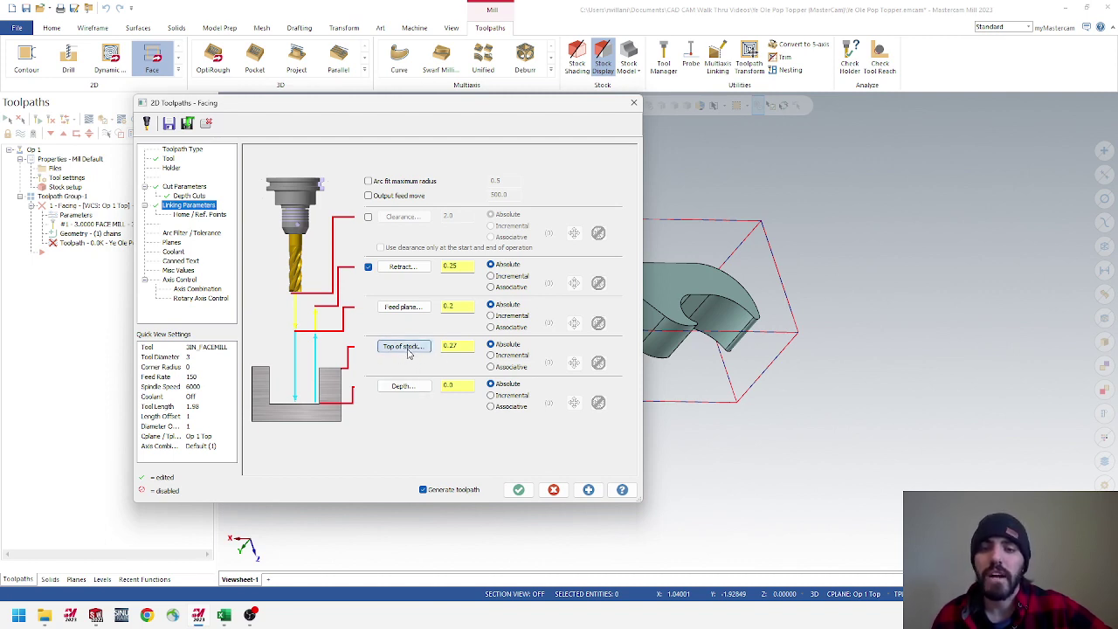
pyautogui.moveTo(461, 230); pyautogui.dragTo(463, 212, button='middle')
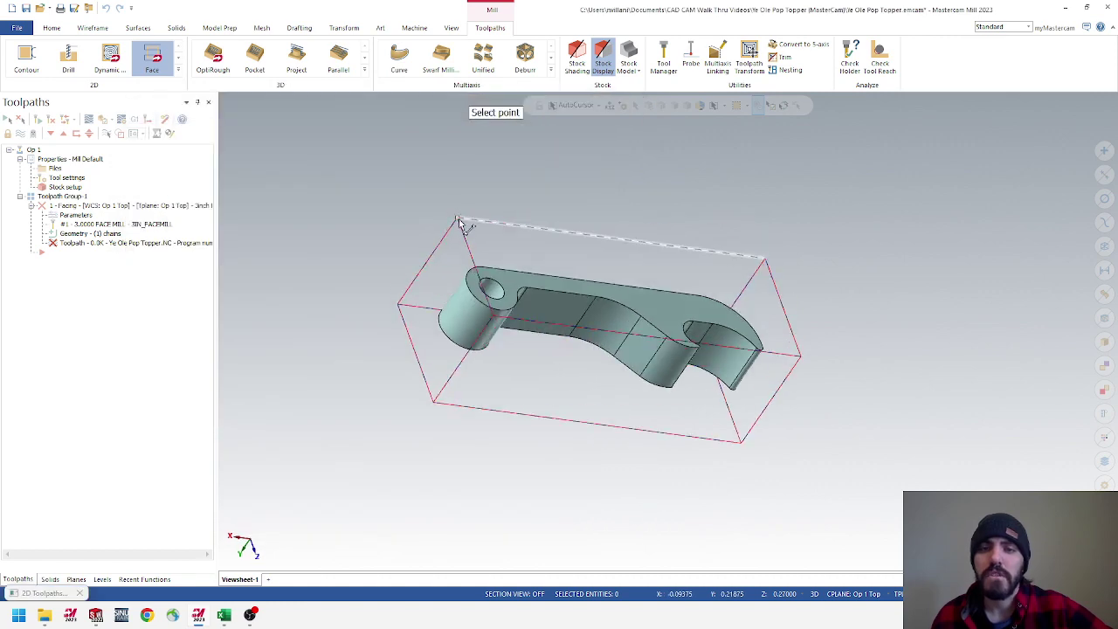
pyautogui.click(457, 219)
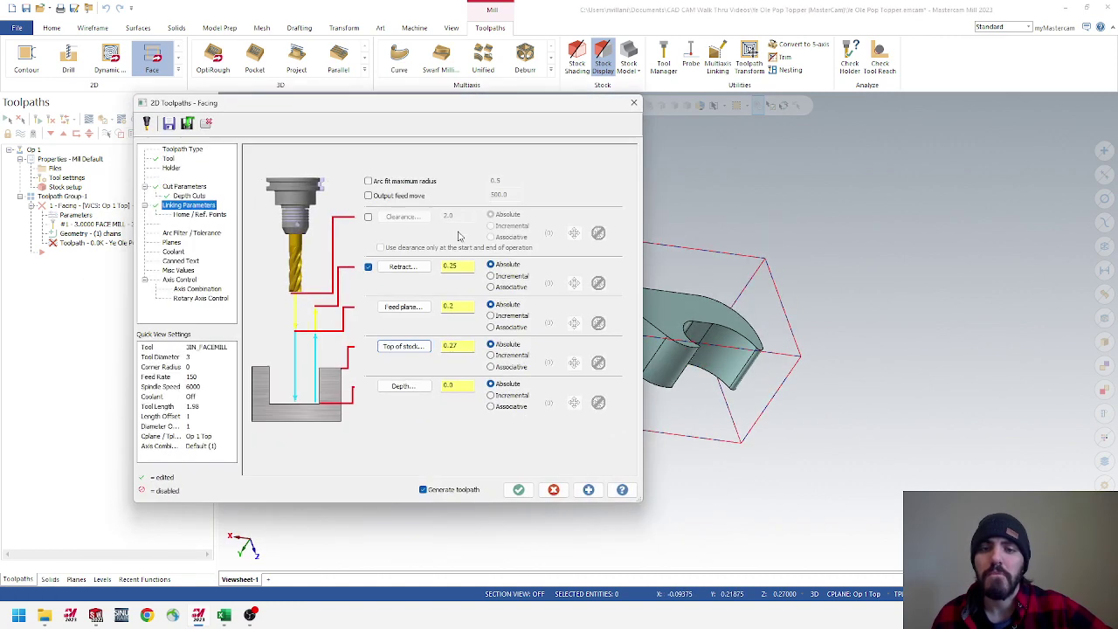
pyautogui.click(403, 386)
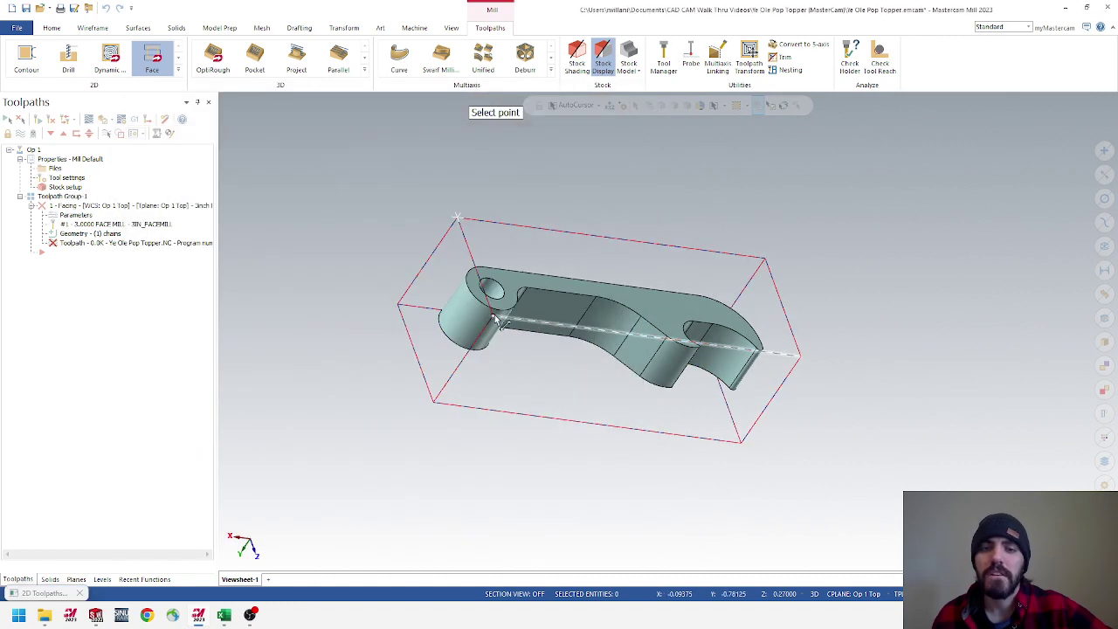
pyautogui.click(485, 270)
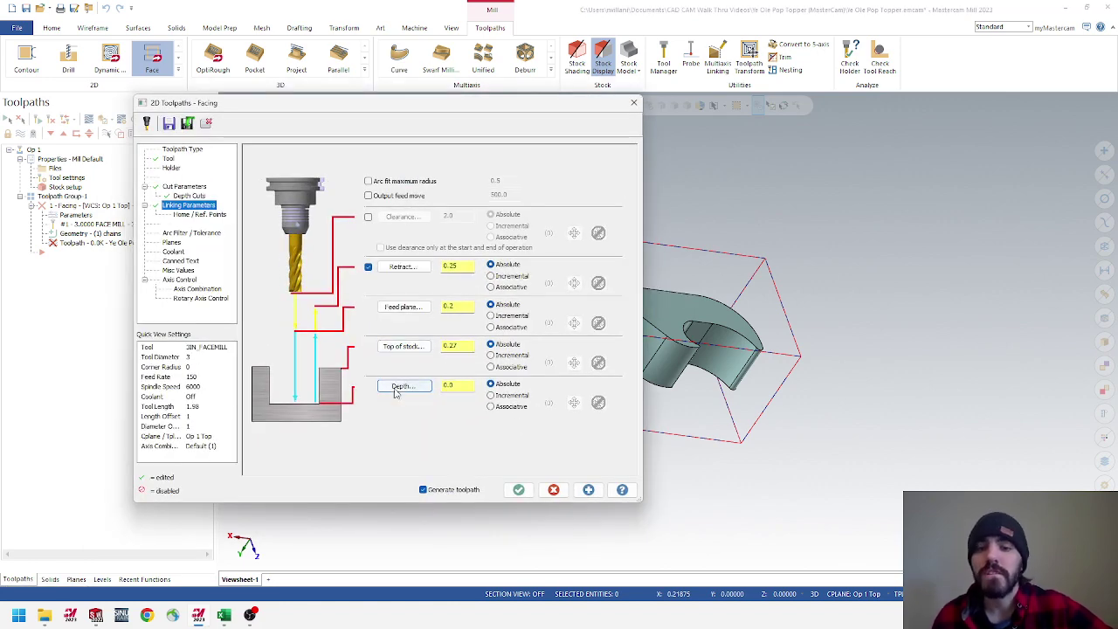
# Review the facing operation's planes and the available plane list without changing them, and generate the toolpath
pyautogui.click(173, 243)
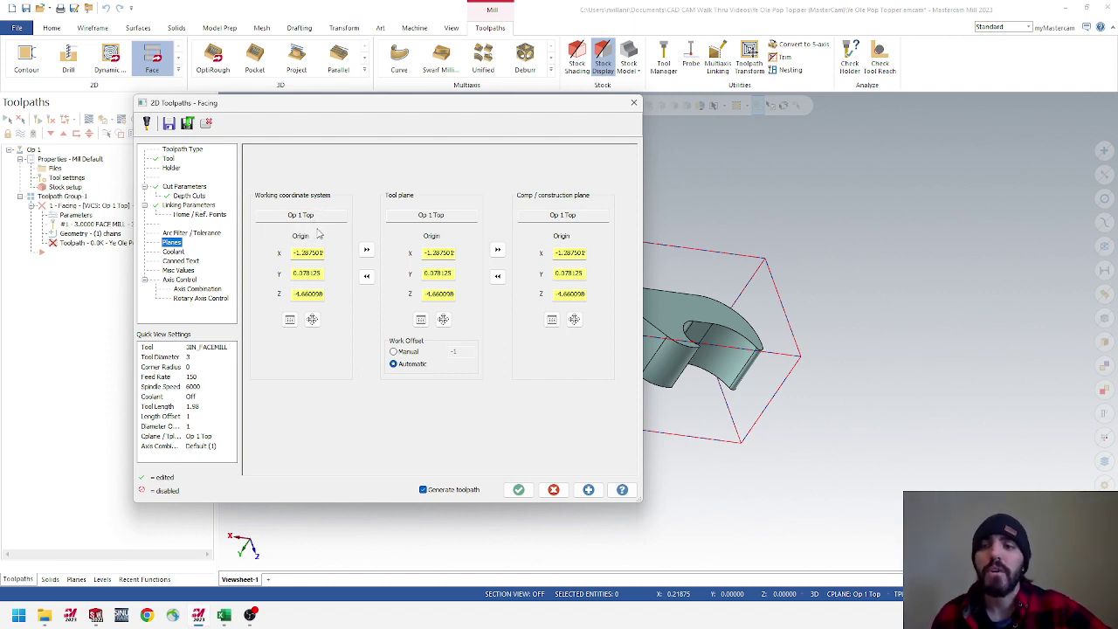
pyautogui.click(294, 326)
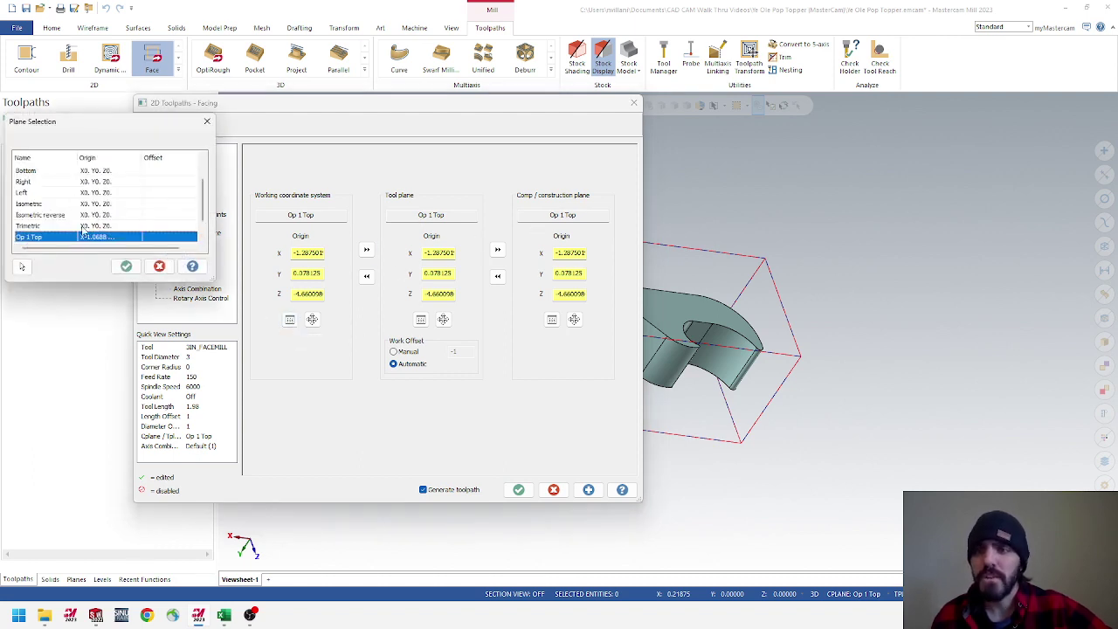
pyautogui.click(159, 266)
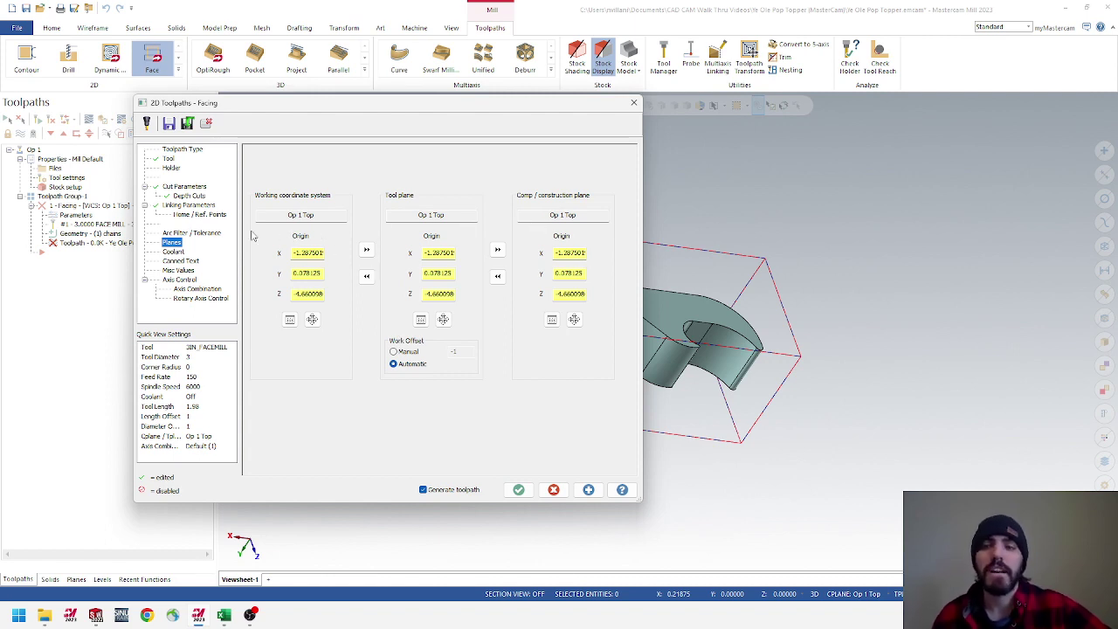
pyautogui.click(518, 489)
# Play the Verify simulation of the 3-inch face mill facing the stock, and close the simulator
pyautogui.moveTo(603, 326); pyautogui.dragTo(577, 280, button='middle')
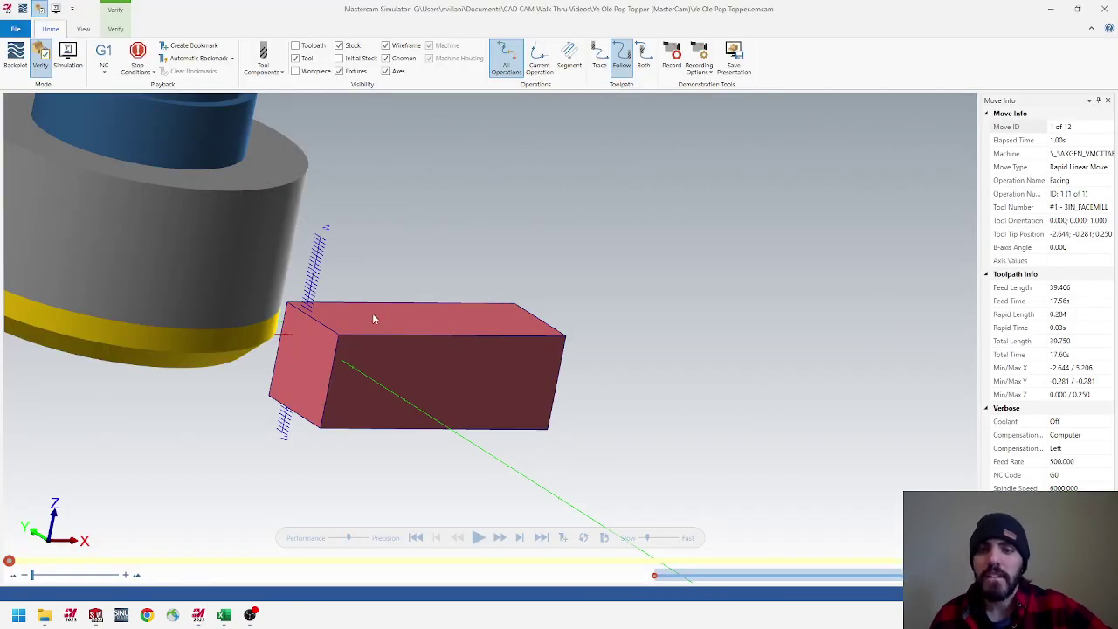
pyautogui.click(478, 539)
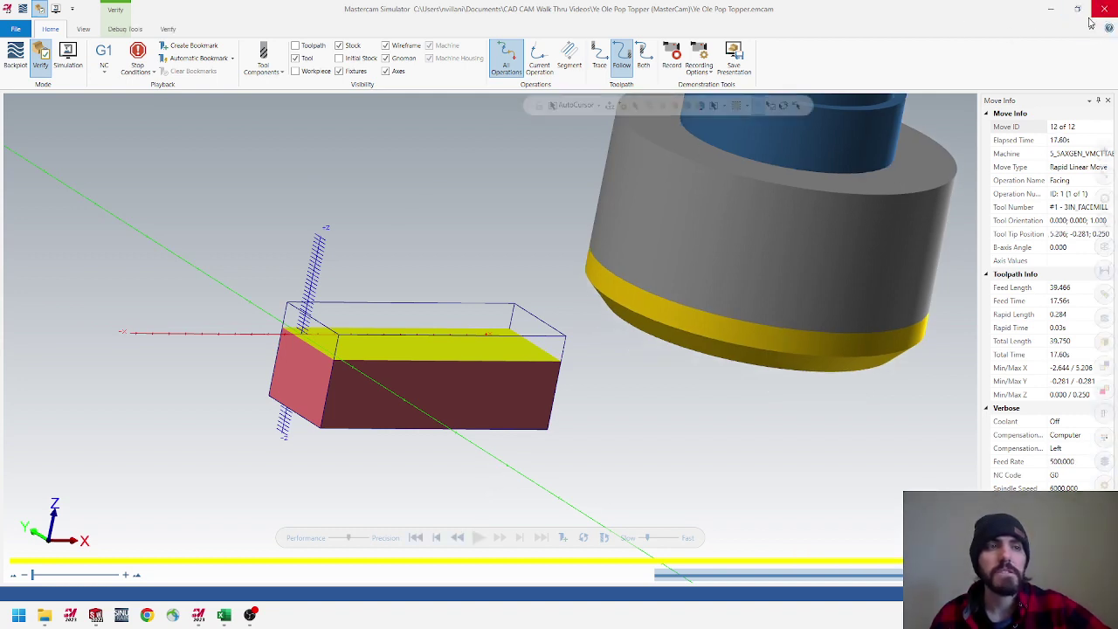
pyautogui.click(1105, 8)
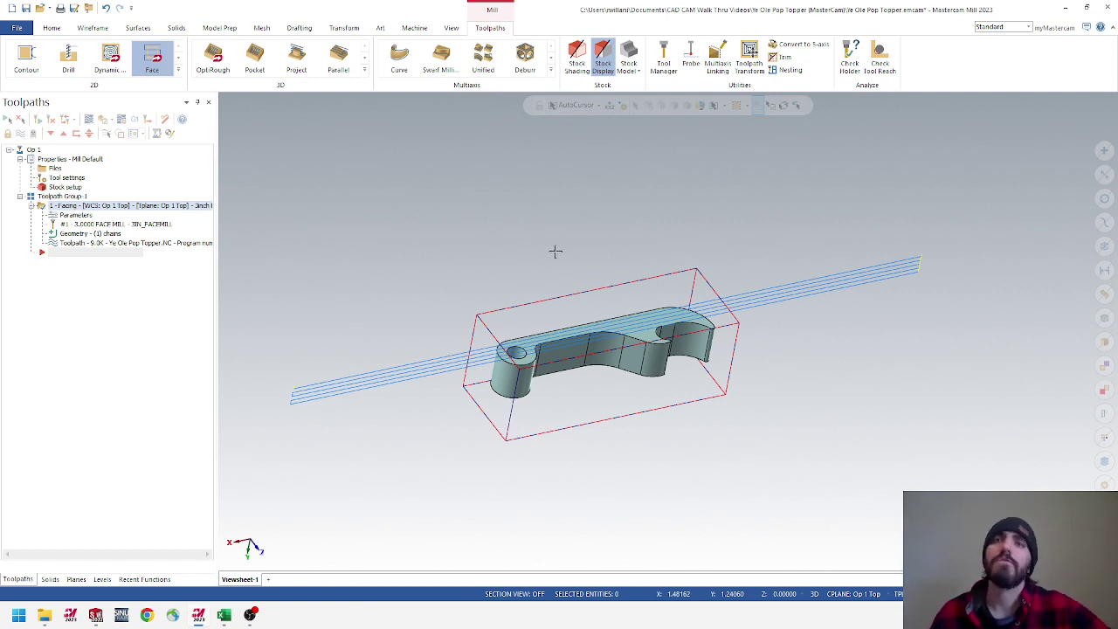
# Examine the facing passes relative to the stock box and the bottle opener from several angles
pyautogui.moveTo(515, 268); pyautogui.dragTo(517, 295, button='middle')
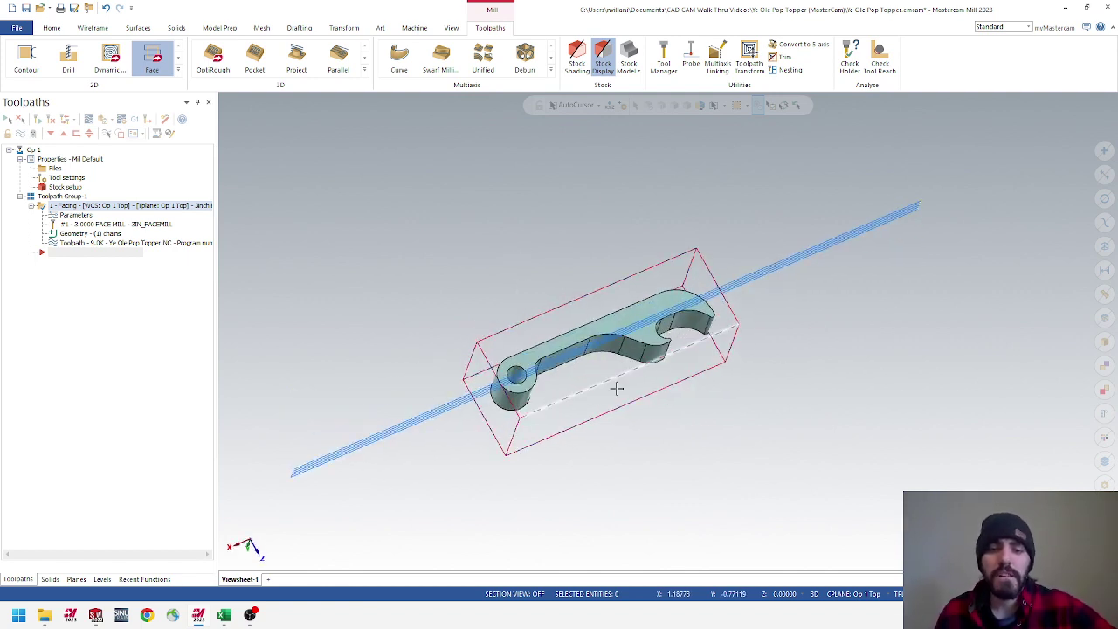
pyautogui.moveTo(540, 370); pyautogui.dragTo(543, 394, button='middle')
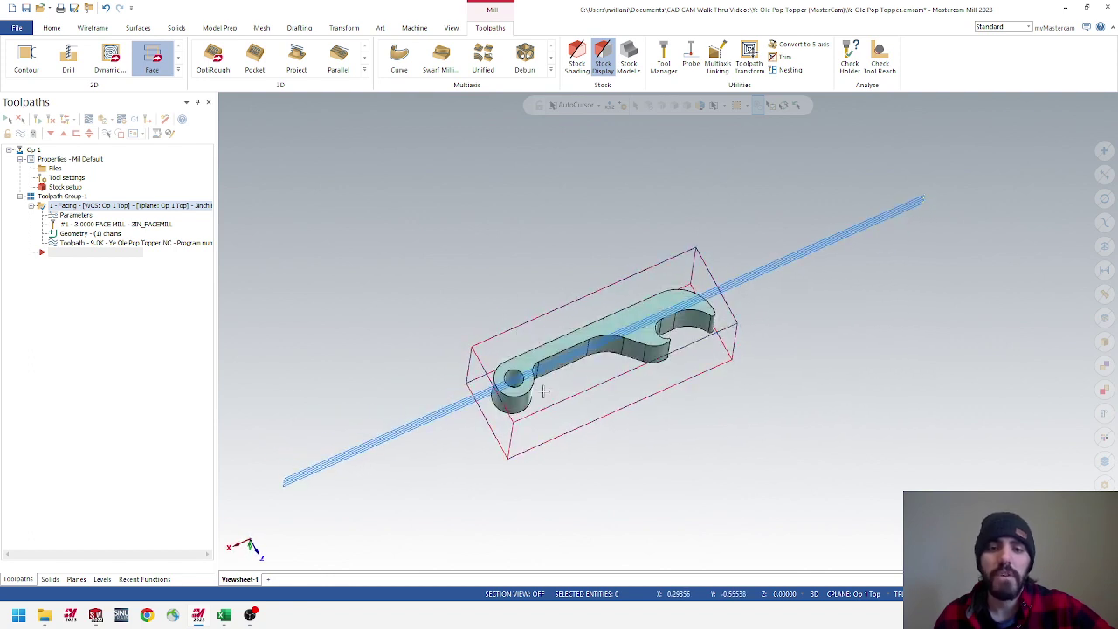
pyautogui.moveTo(595, 365); pyautogui.dragTo(654, 355, button='middle')
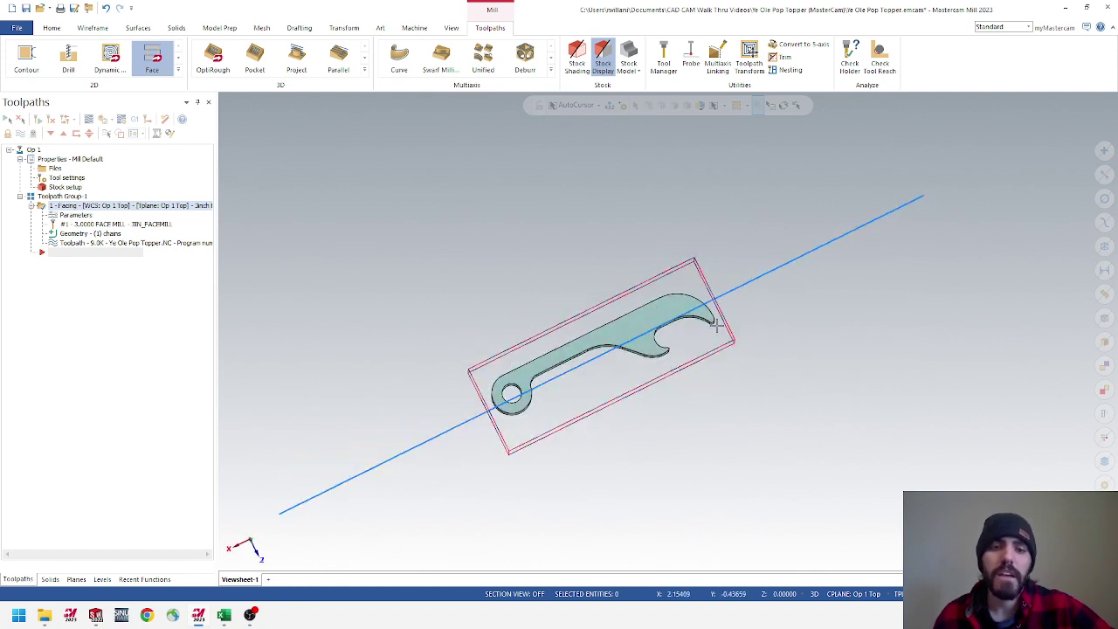
pyautogui.moveTo(717, 325); pyautogui.dragTo(615, 283, button='middle')
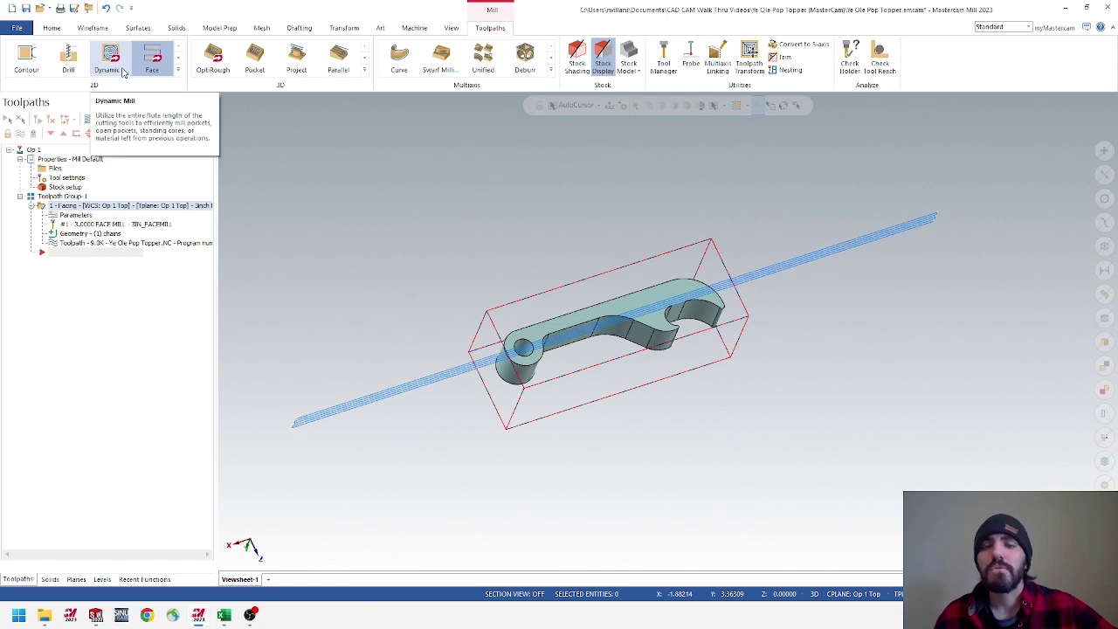
pyautogui.click(152, 59)
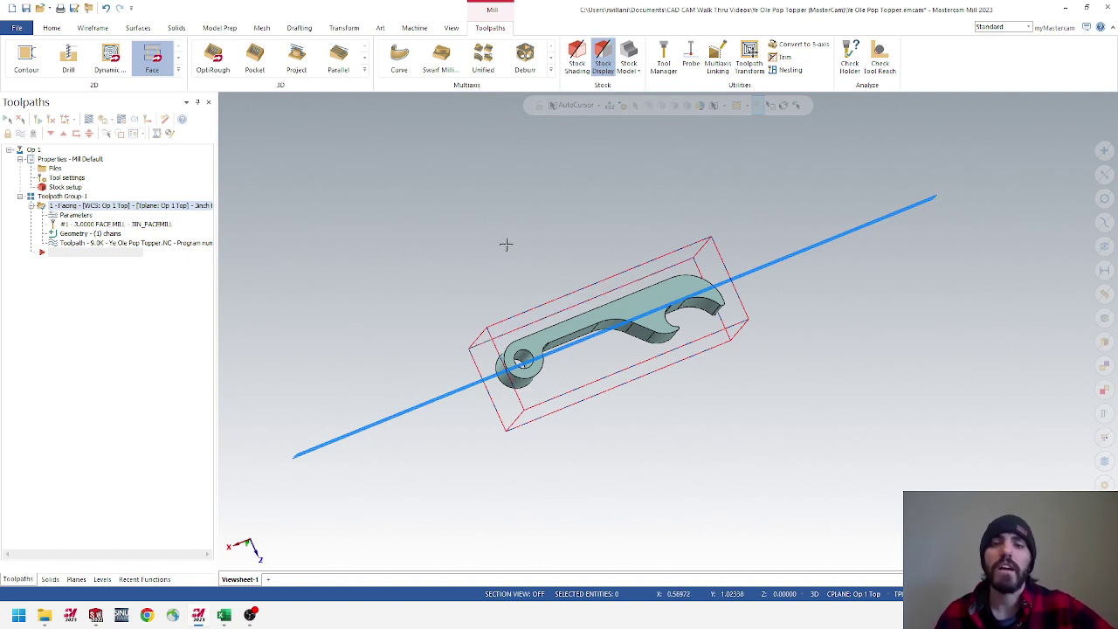
pyautogui.moveTo(504, 242); pyautogui.dragTo(502, 225, button='middle')
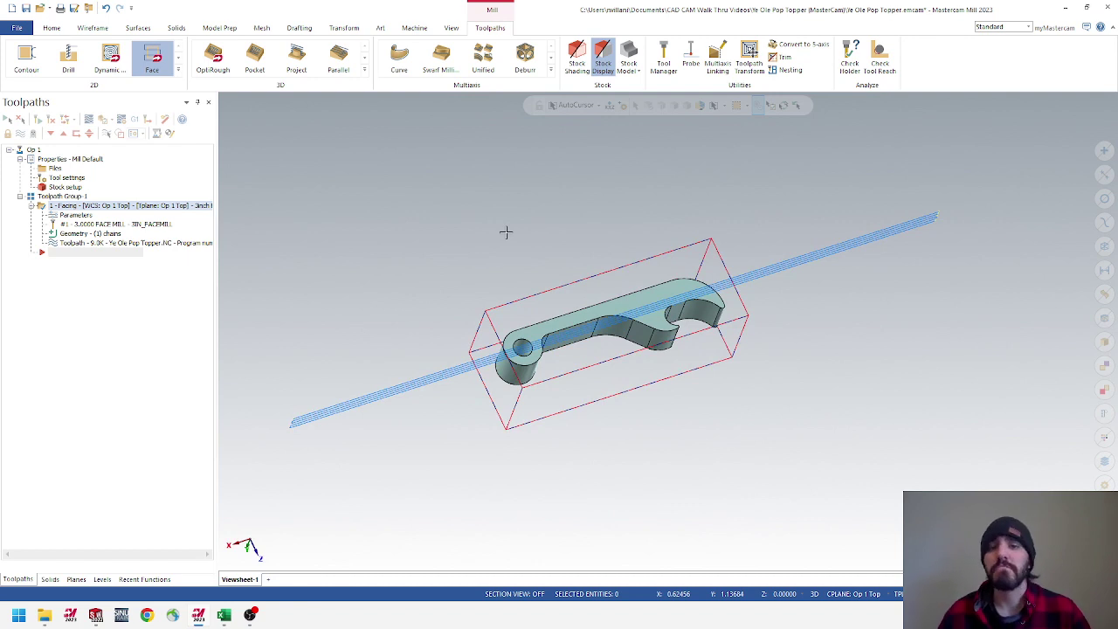
pyautogui.moveTo(505, 231); pyautogui.dragTo(490, 234, button='middle')
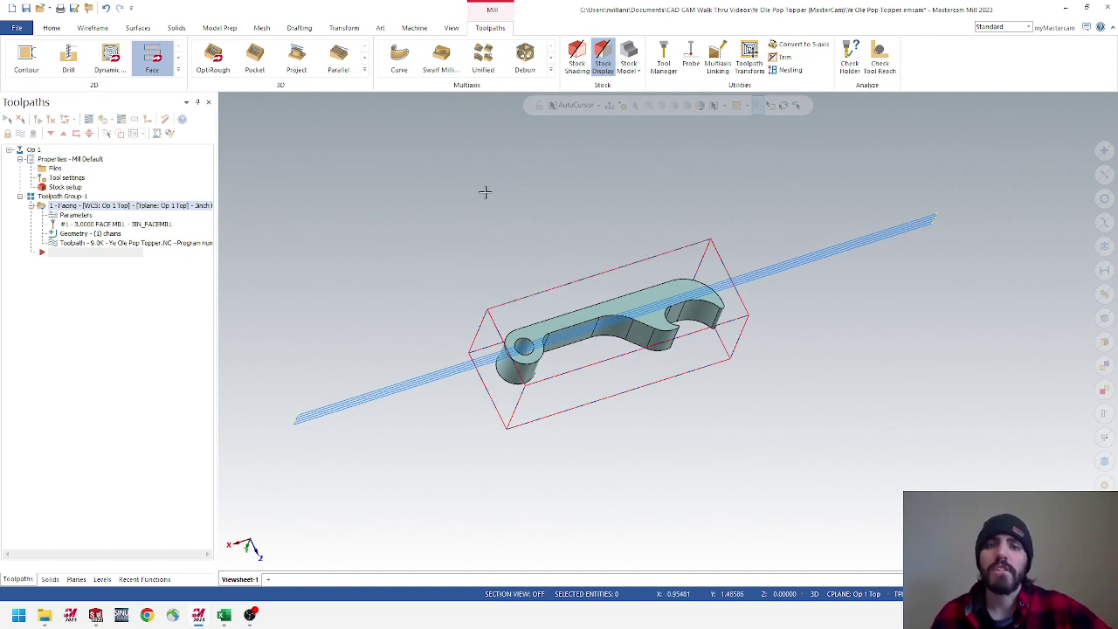
pyautogui.moveTo(487, 212); pyautogui.dragTo(485, 207, button='middle')
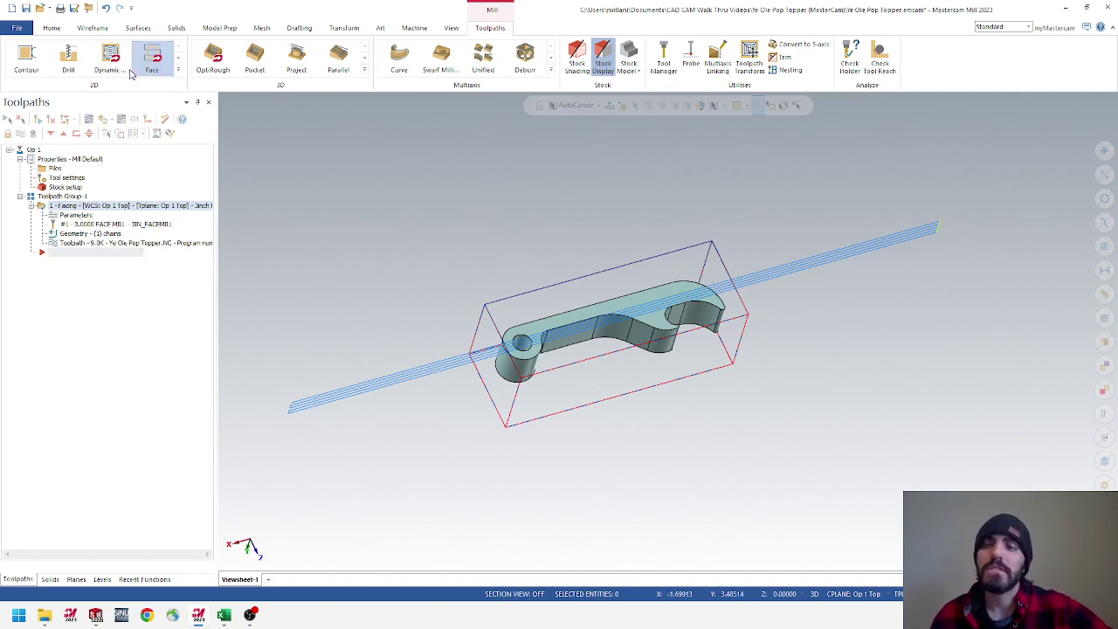
# Start a Dynamic Mill toolpath and chain the stock box's upper rectangle as the machining region
pyautogui.click(178, 72)
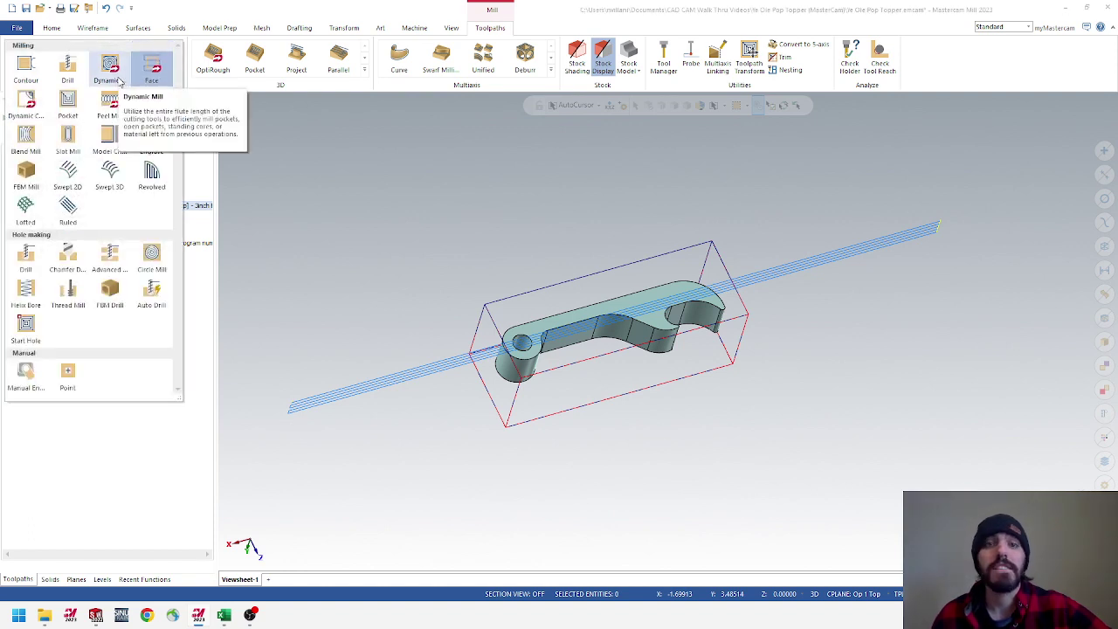
pyautogui.click(110, 70)
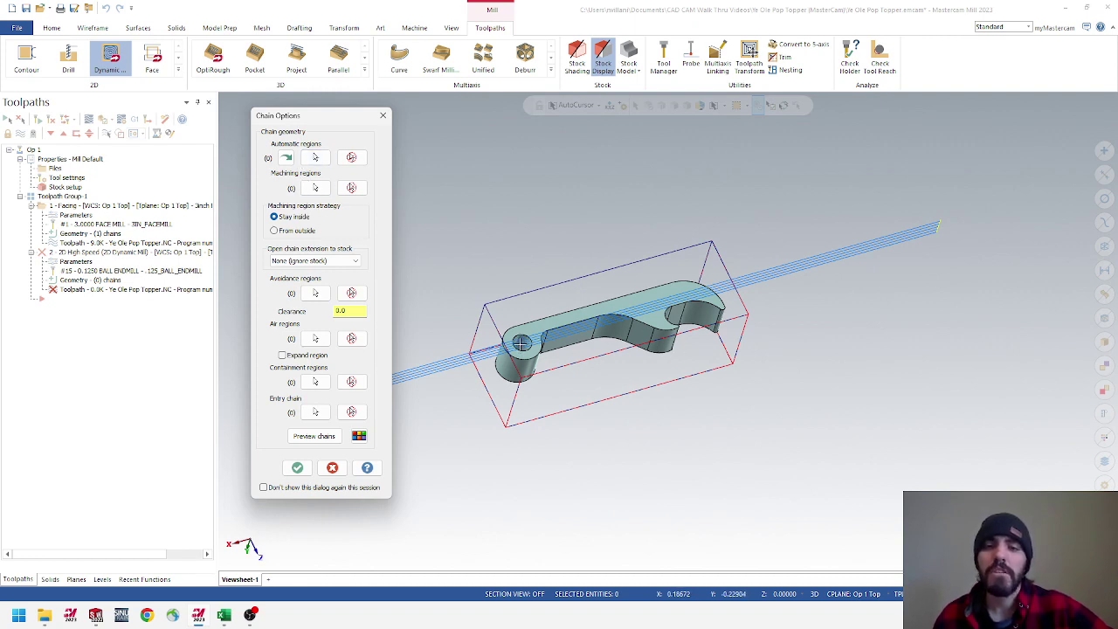
pyautogui.click(314, 189)
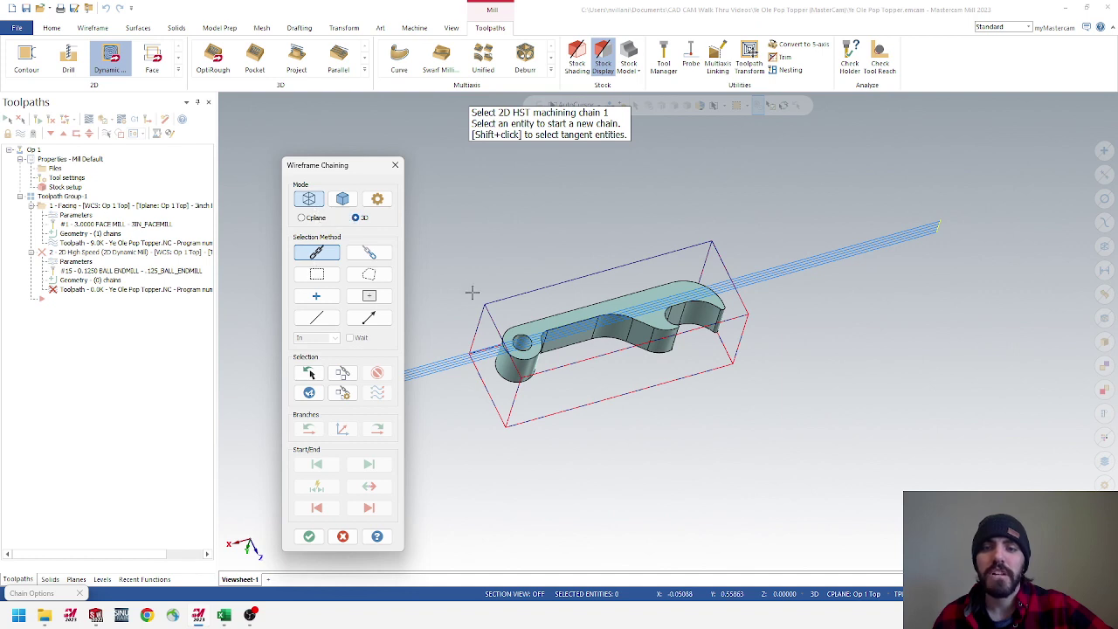
pyautogui.click(530, 288)
pyautogui.moveTo(533, 284); pyautogui.dragTo(721, 288, button='middle')
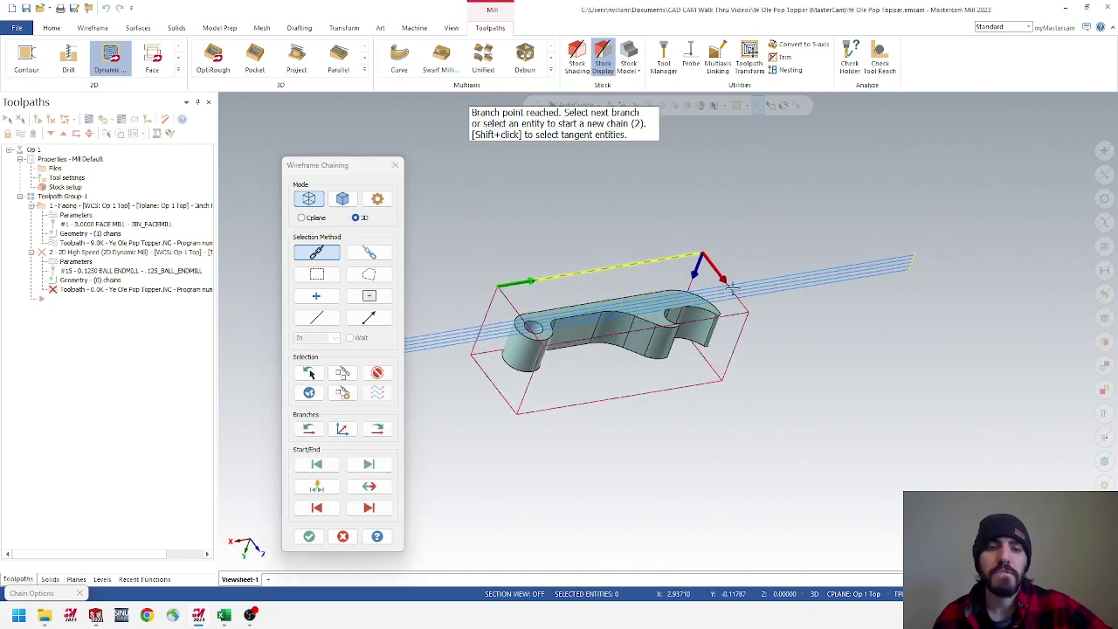
pyautogui.click(724, 282)
pyautogui.click(369, 508)
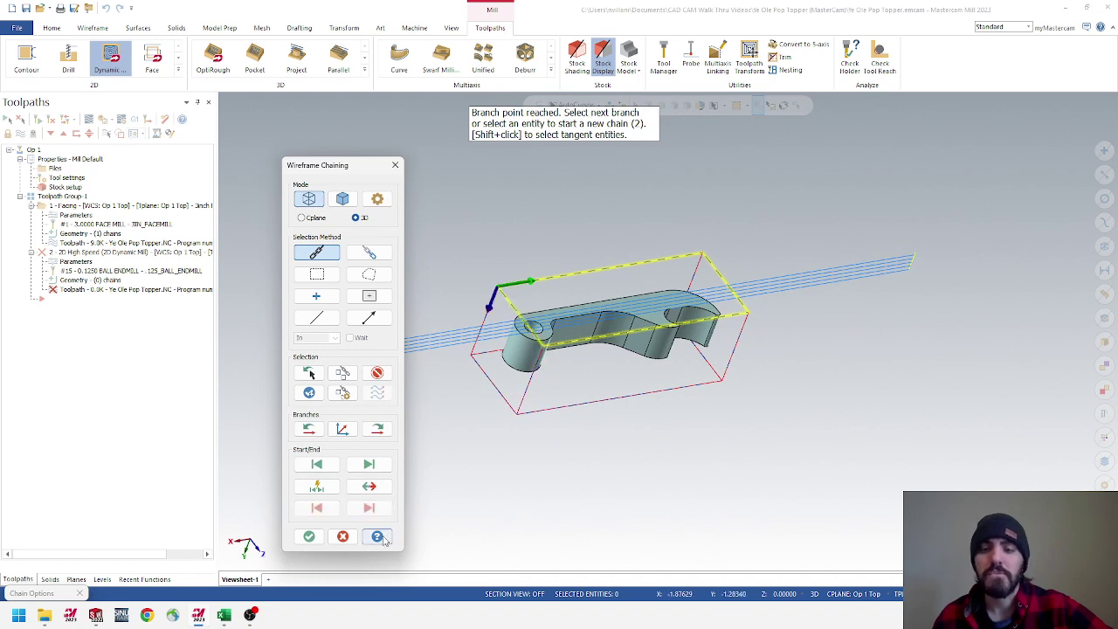
pyautogui.click(310, 536)
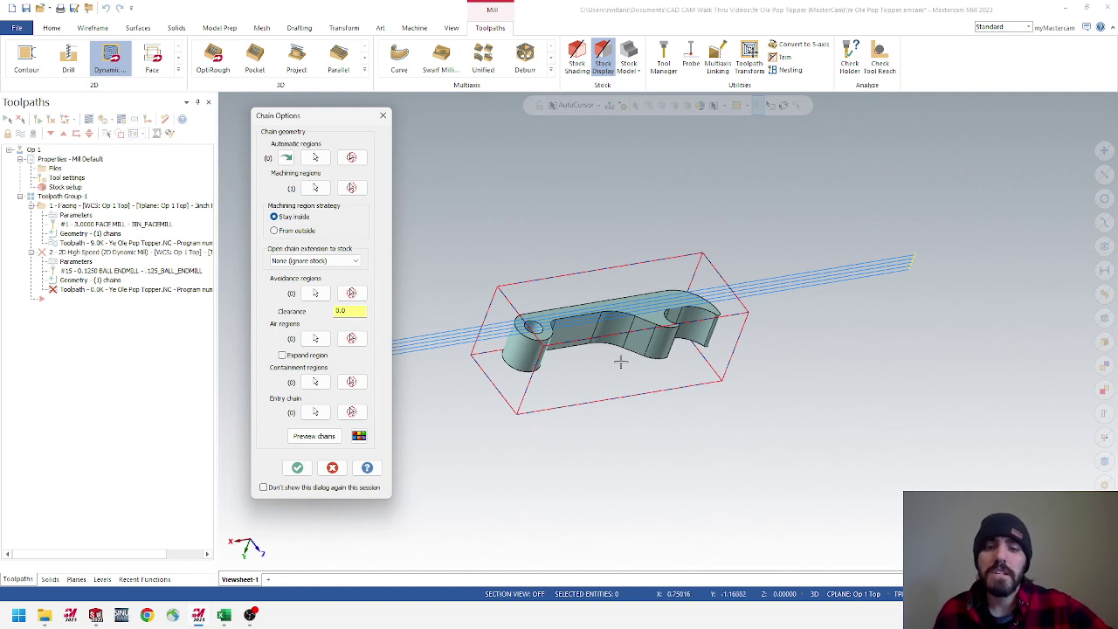
# Set the Dynamic Mill machining region strategy to From outside
pyautogui.moveTo(619, 358); pyautogui.dragTo(647, 354, button='middle')
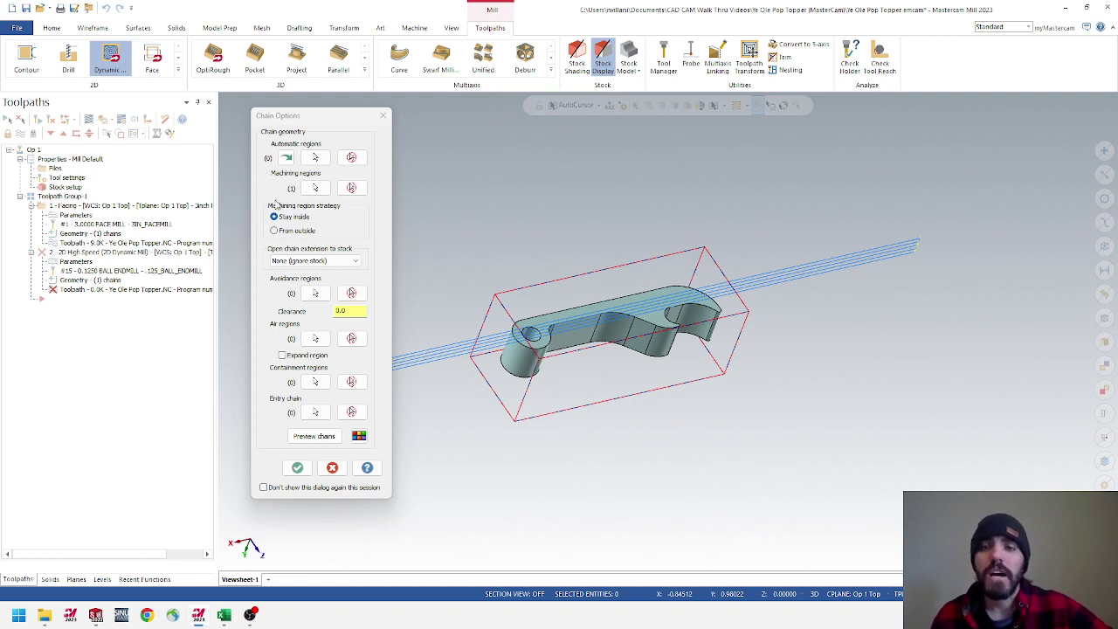
pyautogui.click(283, 233)
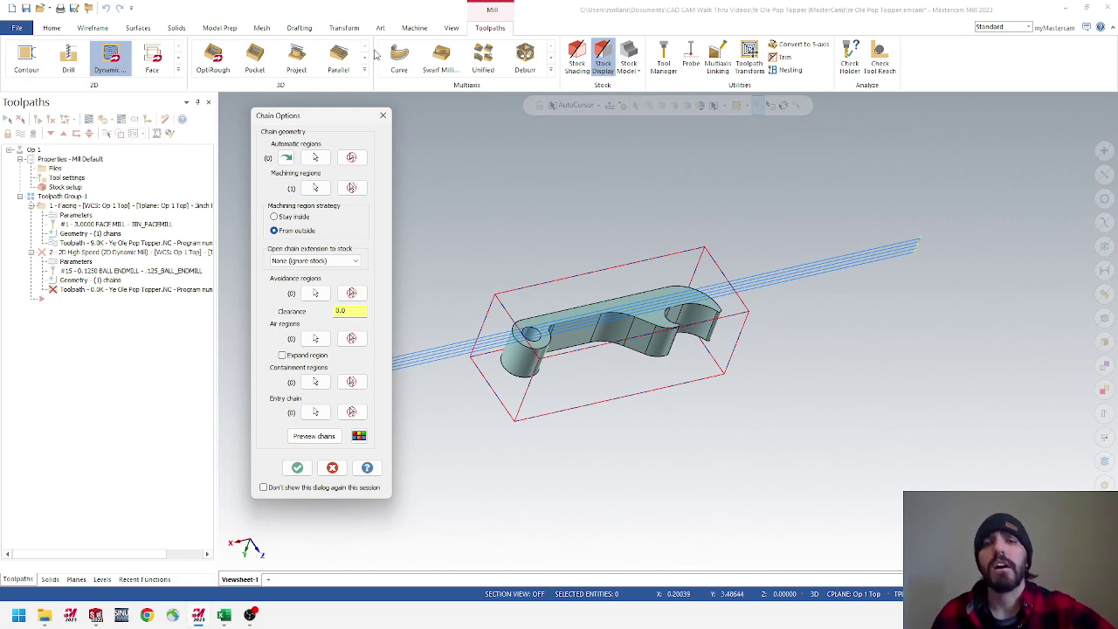
pyautogui.moveTo(311, 122); pyautogui.dragTo(331, 118)
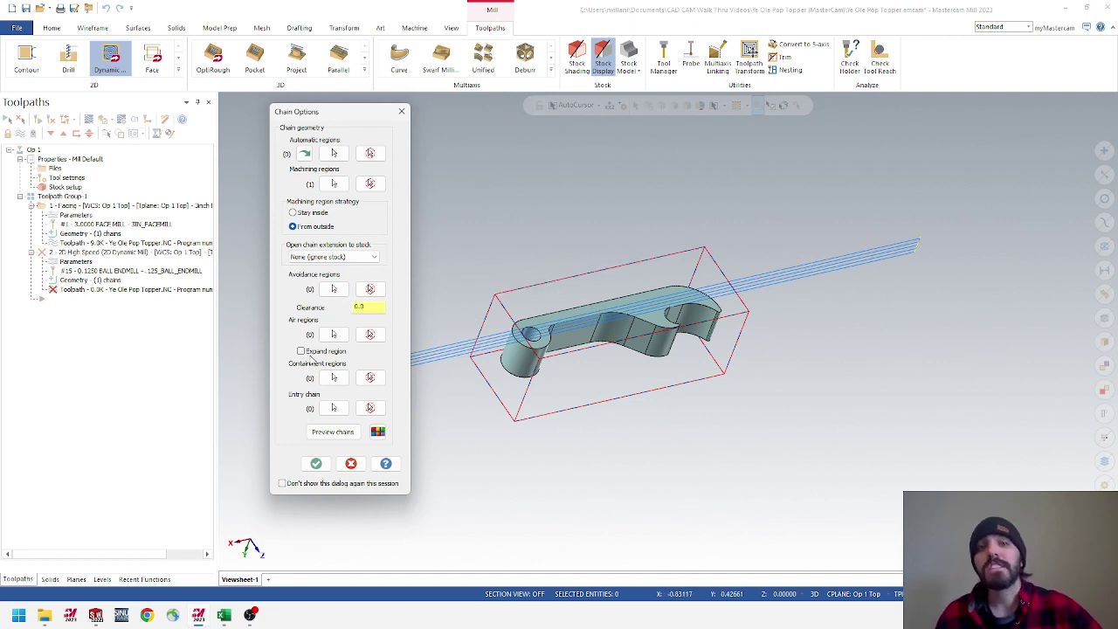
# Chain the outer loop of the bottle opener's upper face as the avoidance region and accept the chain options
pyautogui.click(335, 290)
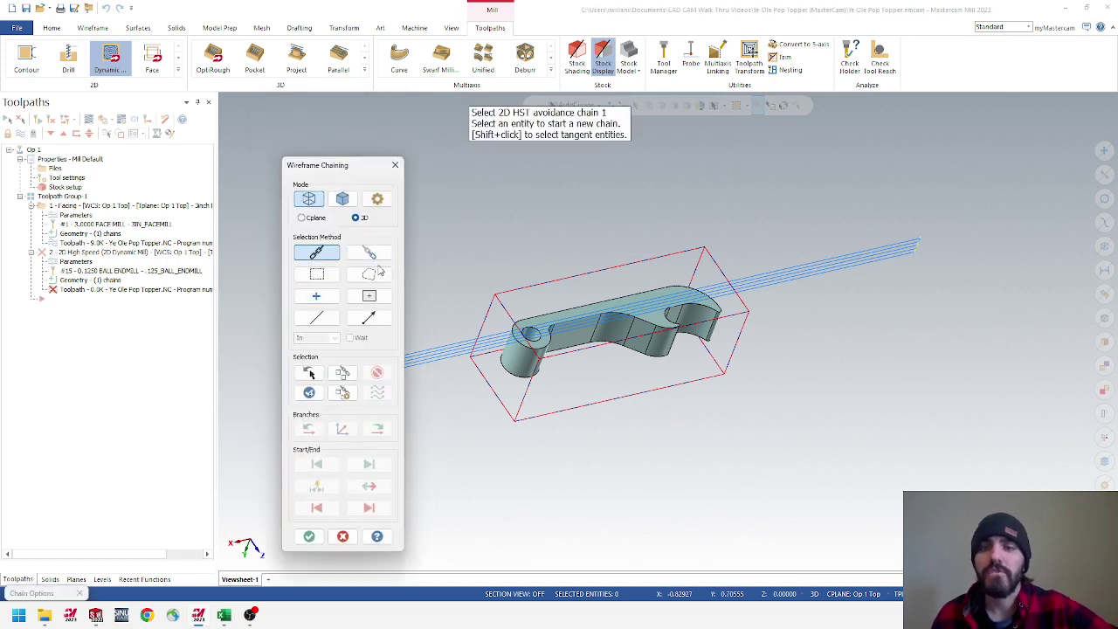
pyautogui.click(344, 201)
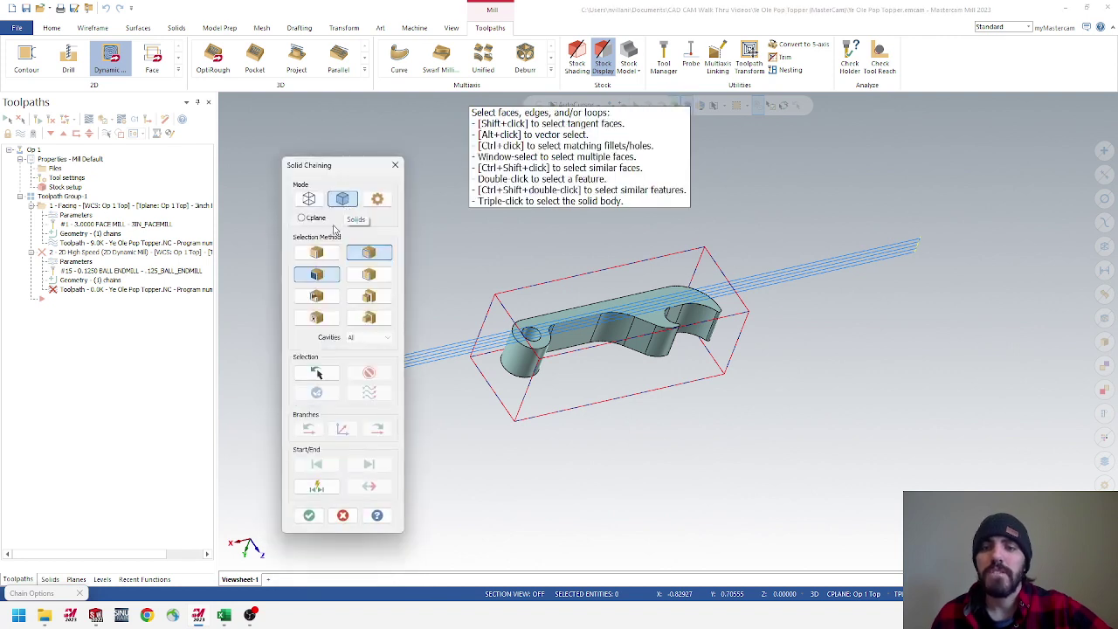
pyautogui.click(388, 257)
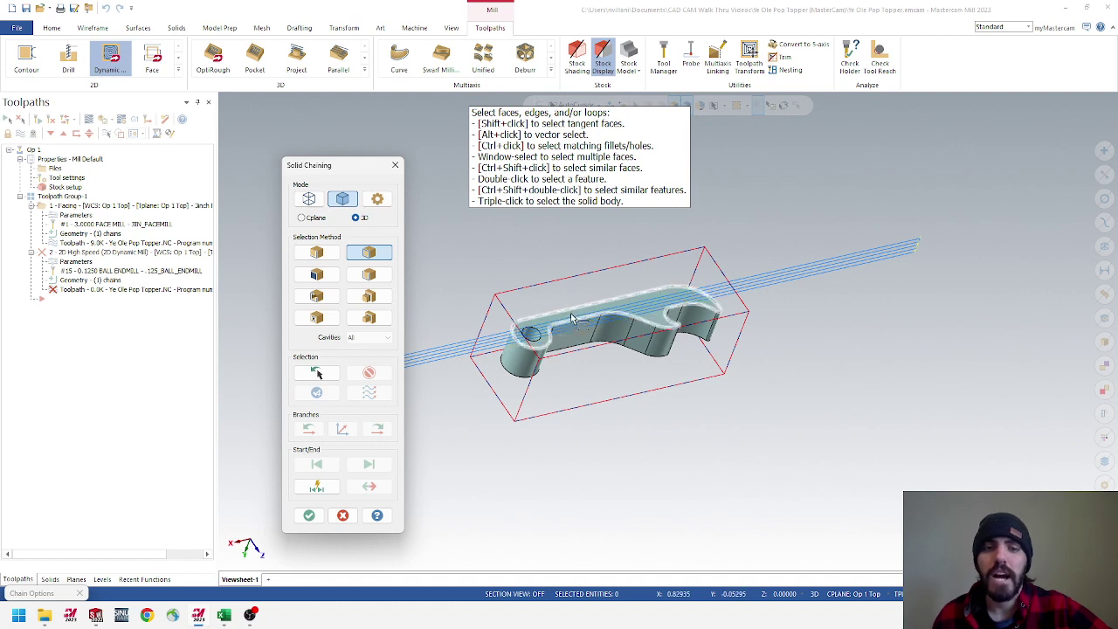
pyautogui.moveTo(569, 326); pyautogui.dragTo(406, 283, button='middle')
pyautogui.click(551, 349)
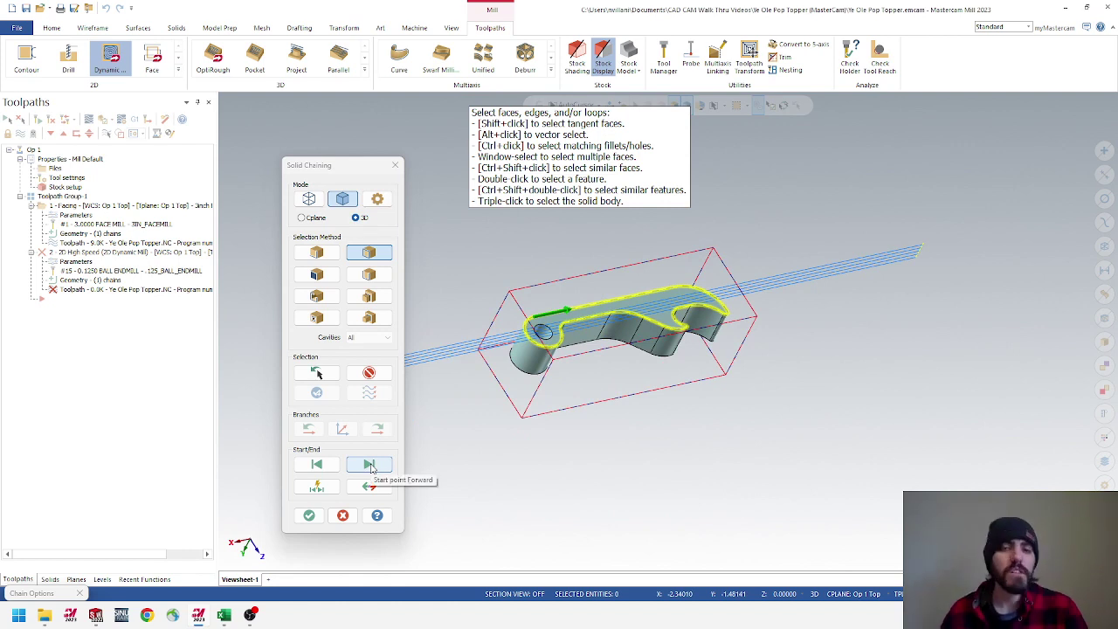
pyautogui.click(309, 517)
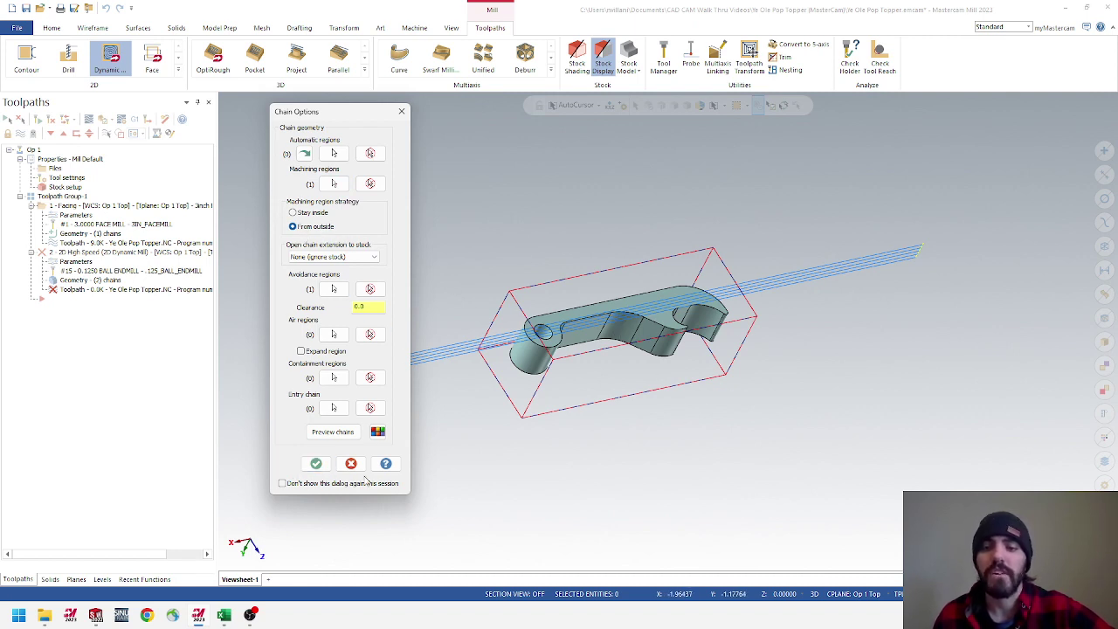
pyautogui.click(314, 465)
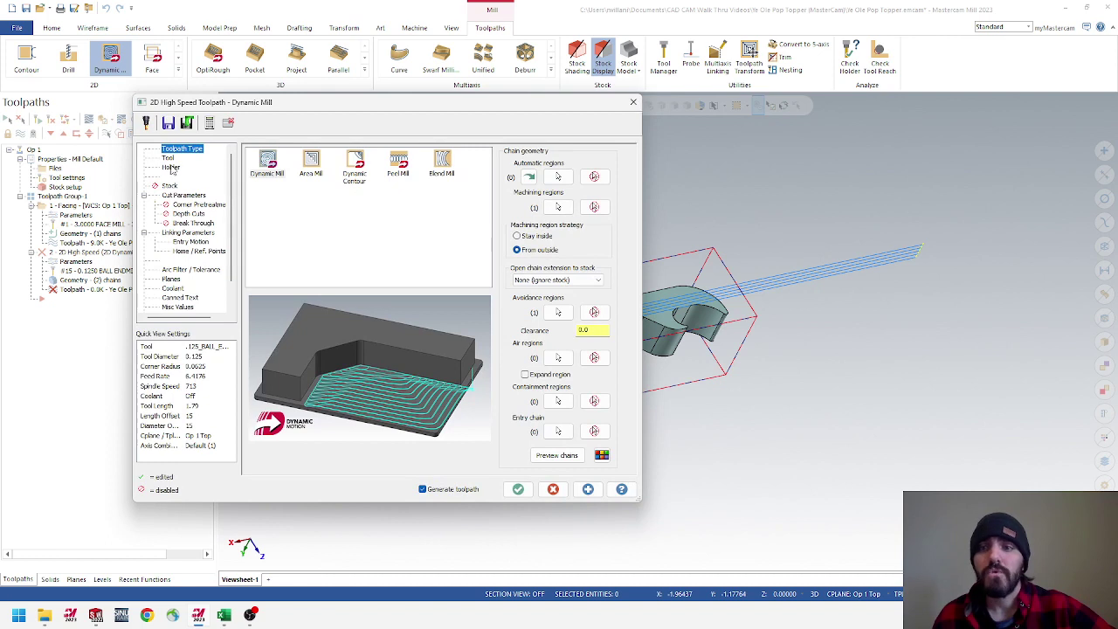
# Select tool 4, the .312 endmill, and enter the operation comment ".3125 Rough Endmill"
pyautogui.click(168, 158)
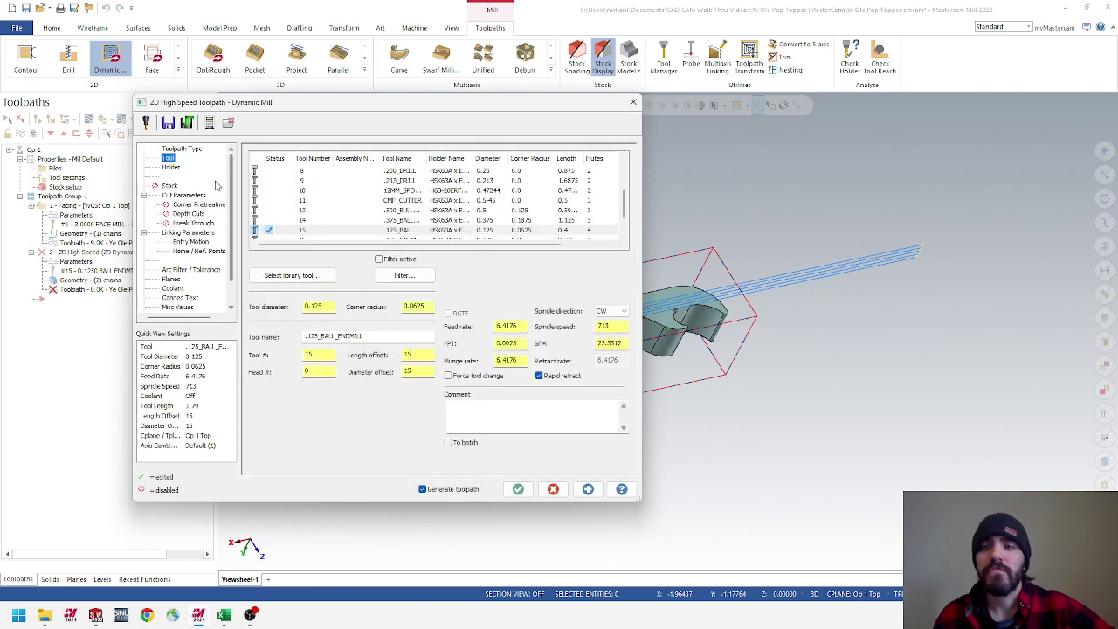
pyautogui.click(182, 149)
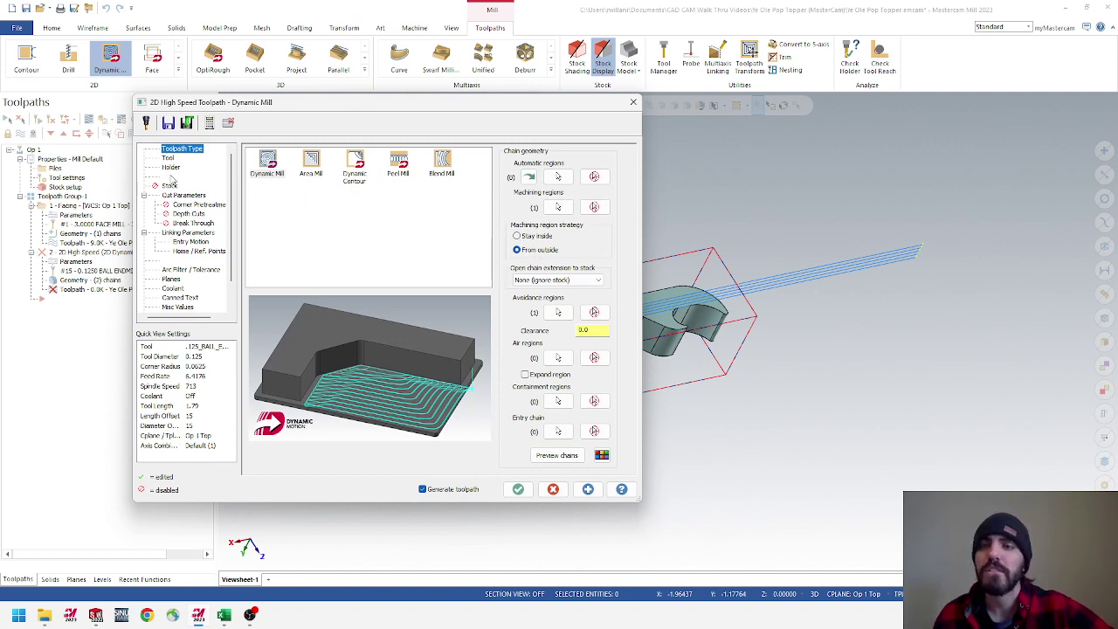
pyautogui.click(171, 158)
pyautogui.scroll(3, 349, 214)
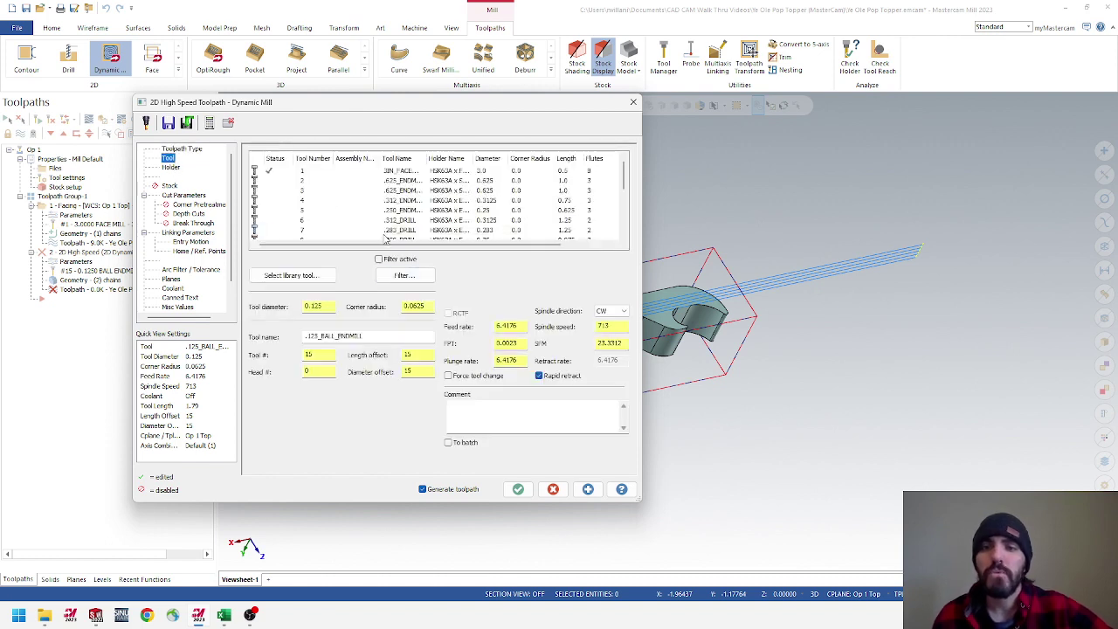
pyautogui.click(418, 203)
pyautogui.click(505, 419)
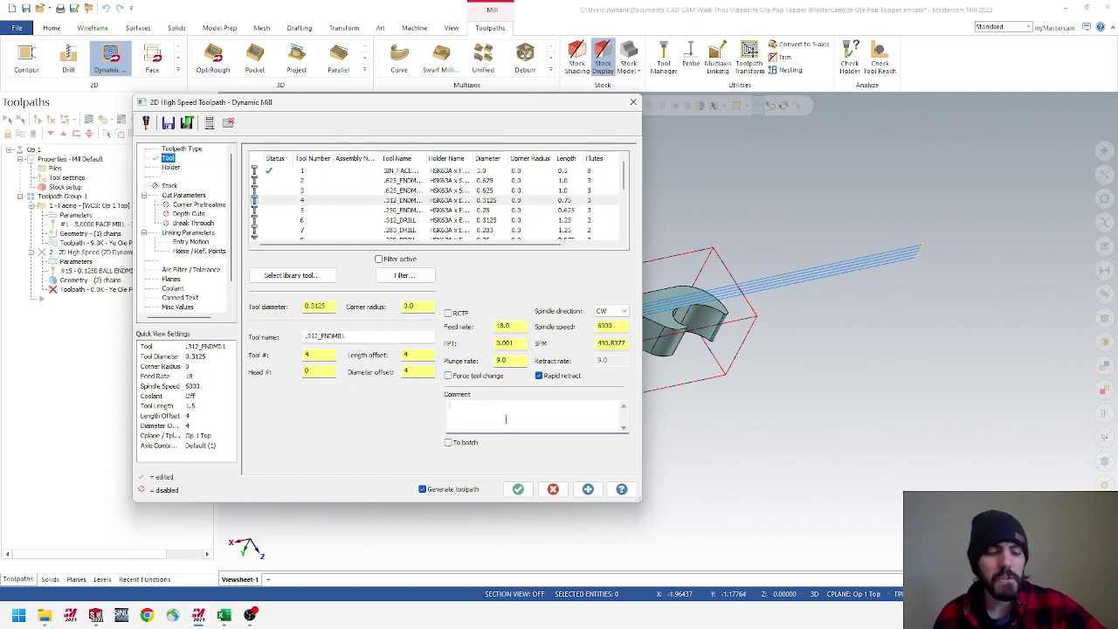
pyautogui.write('.3125 Rough End')
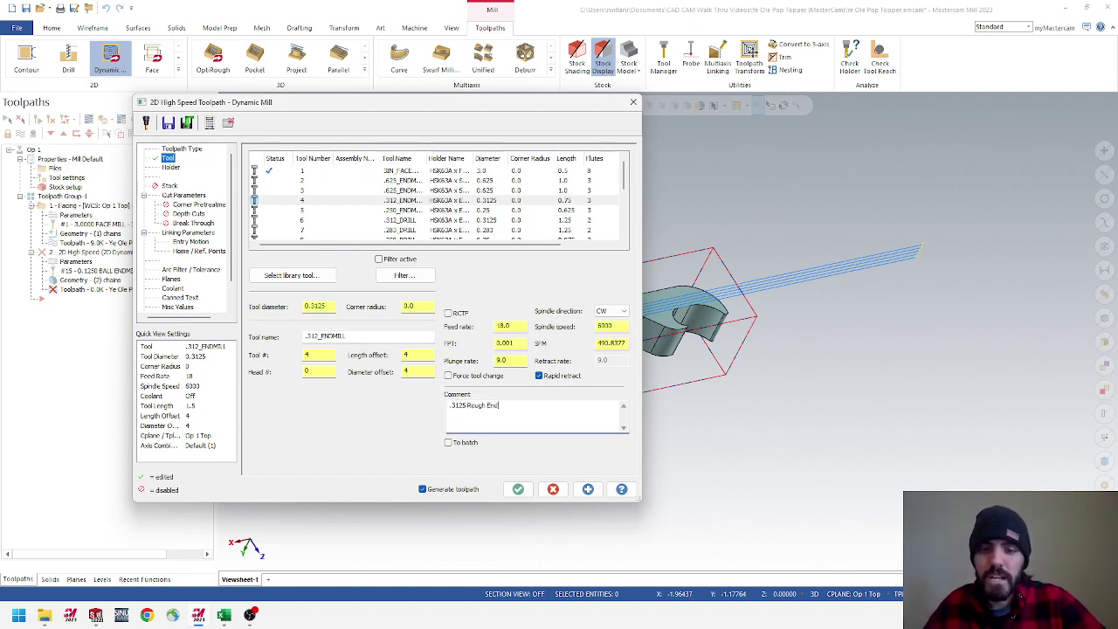
pyautogui.write('mill')
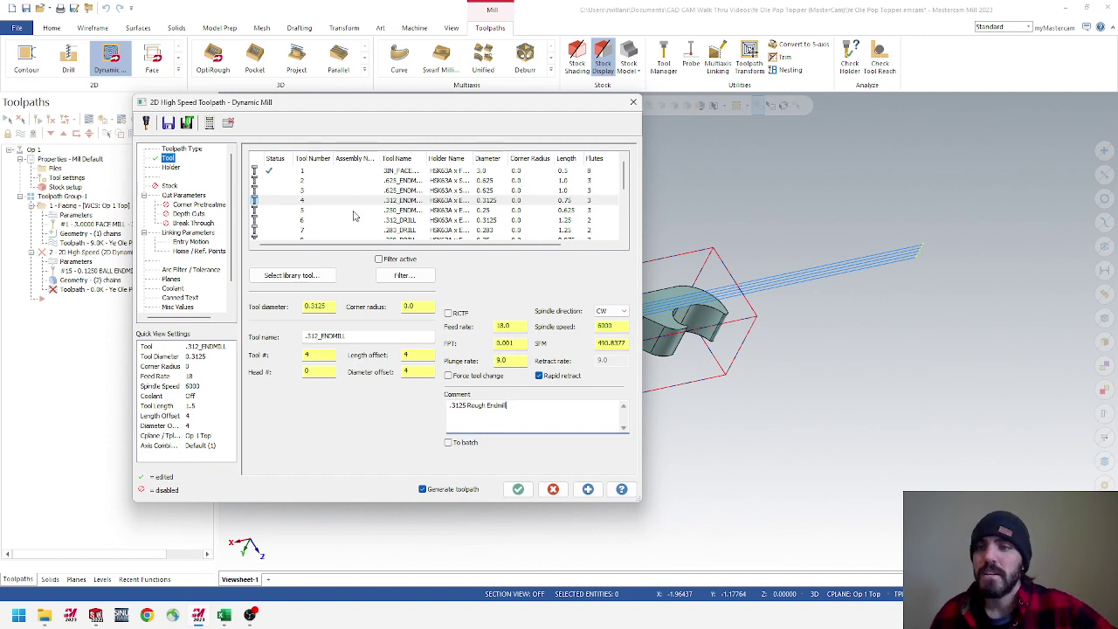
# Set the stock to leave in the cut parameters to 0.005 on walls and 0.001 on floors
pyautogui.click(183, 196)
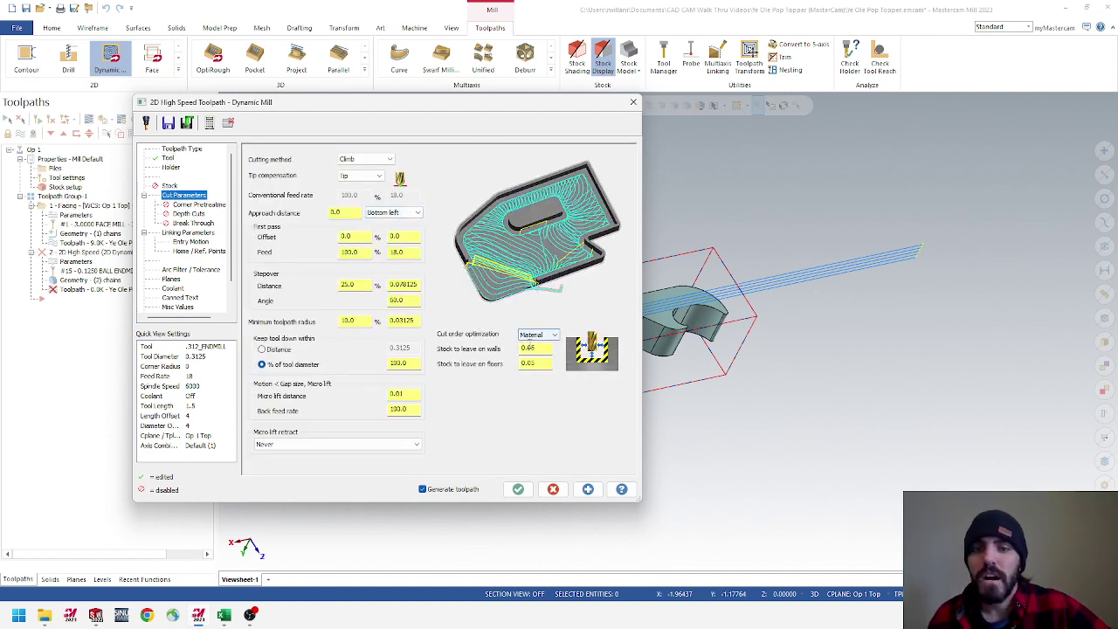
pyautogui.doubleClick(528, 349)
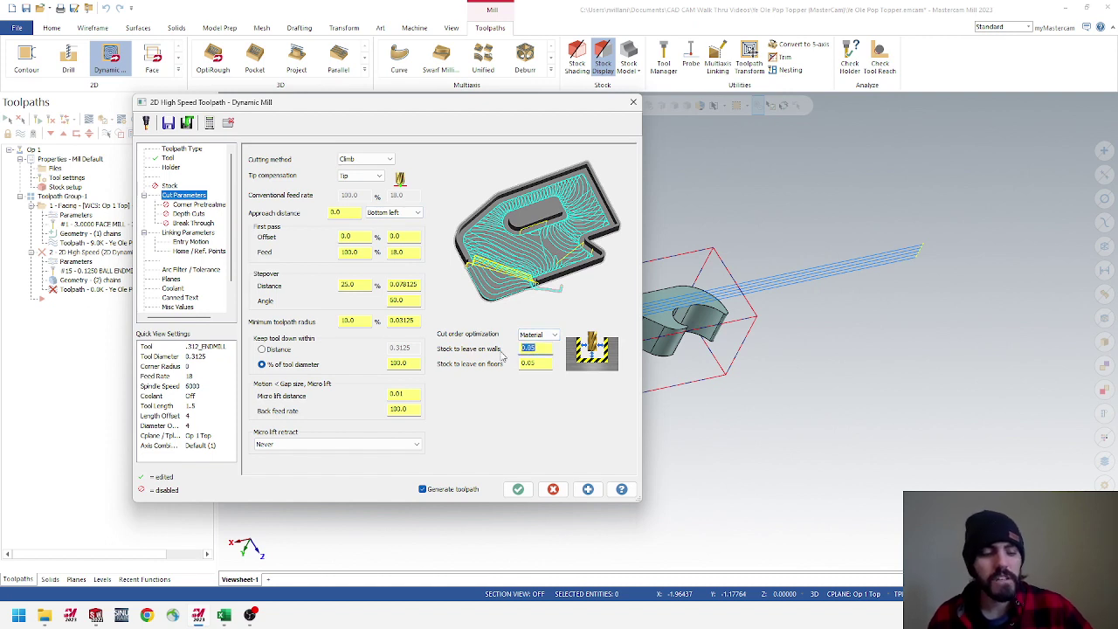
pyautogui.write('.0')
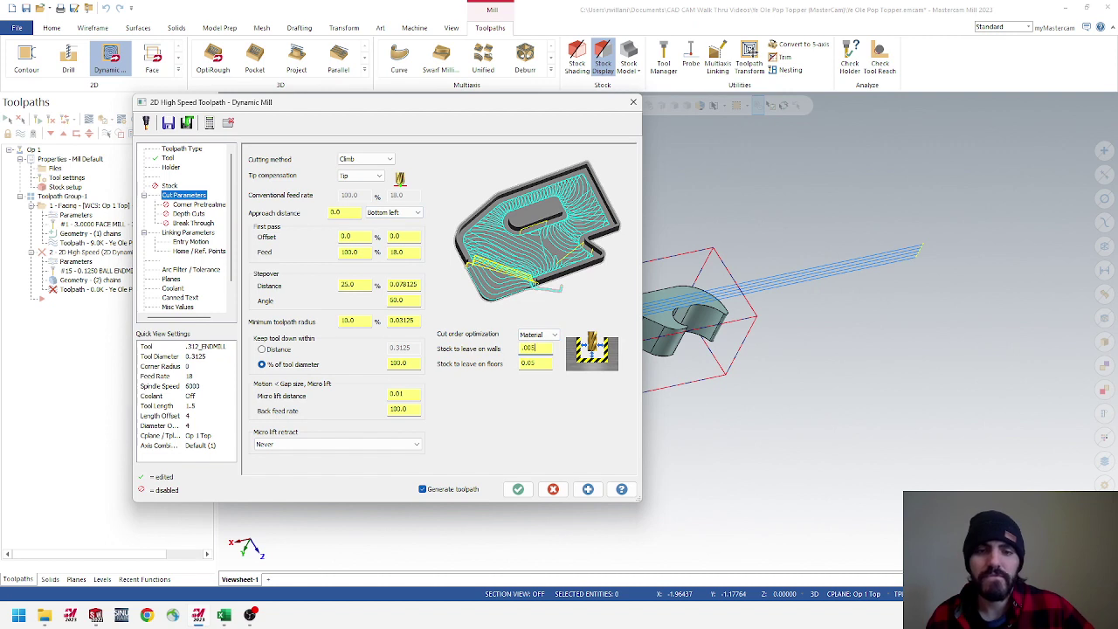
pyautogui.press('Tab')
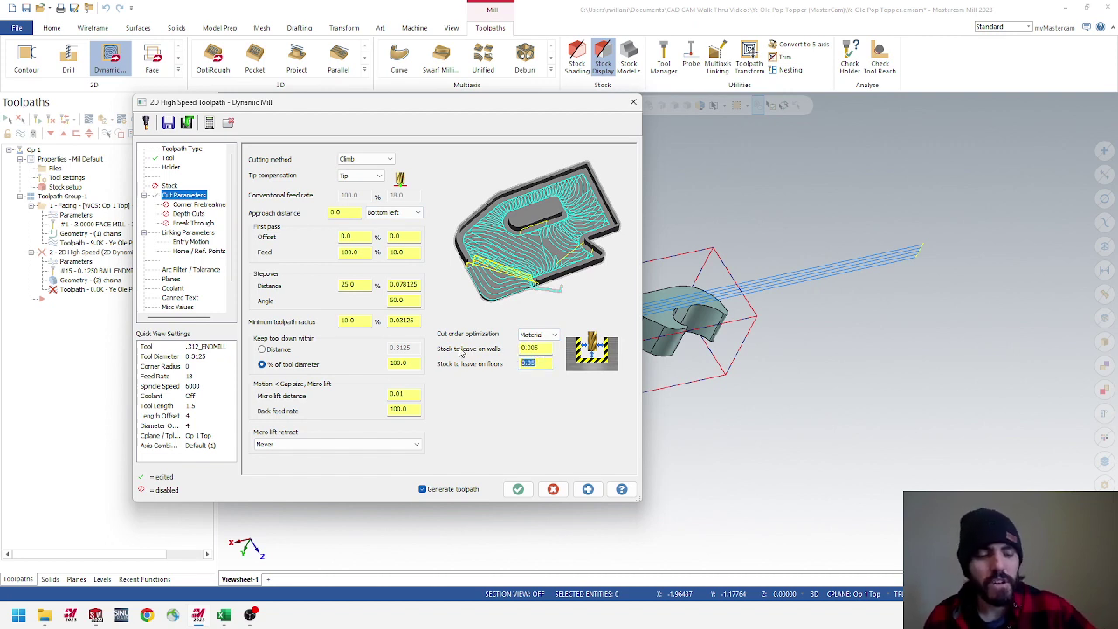
pyautogui.write('.0')
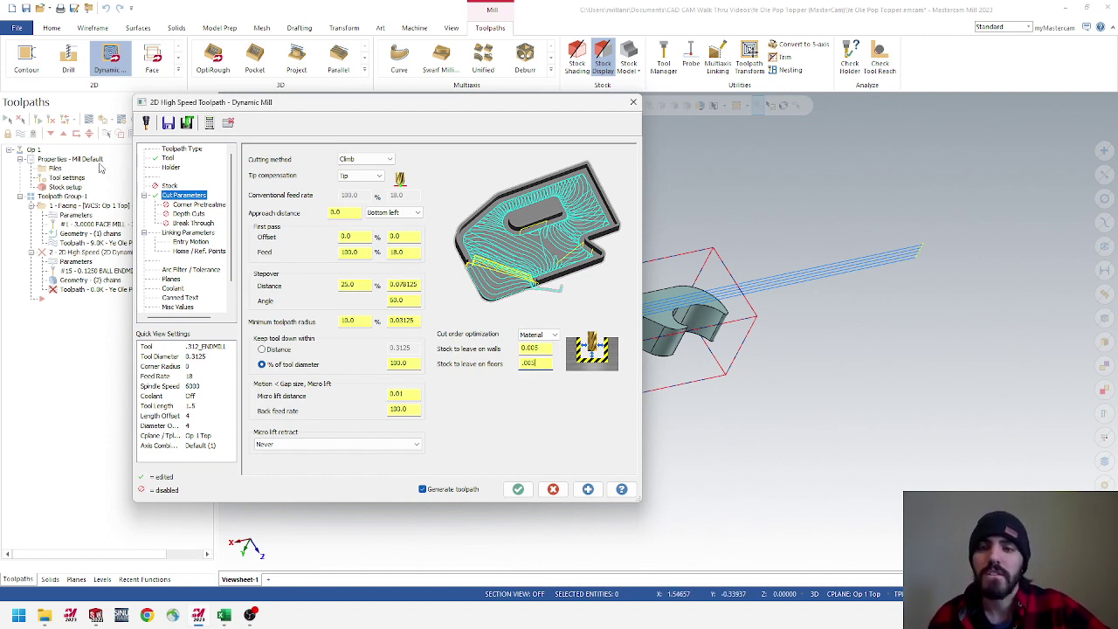
# Enable depth cuts with a maximum rough step of 0.15625, taken from the .312_ENDMILL row of the Excel tool list
pyautogui.click(191, 213)
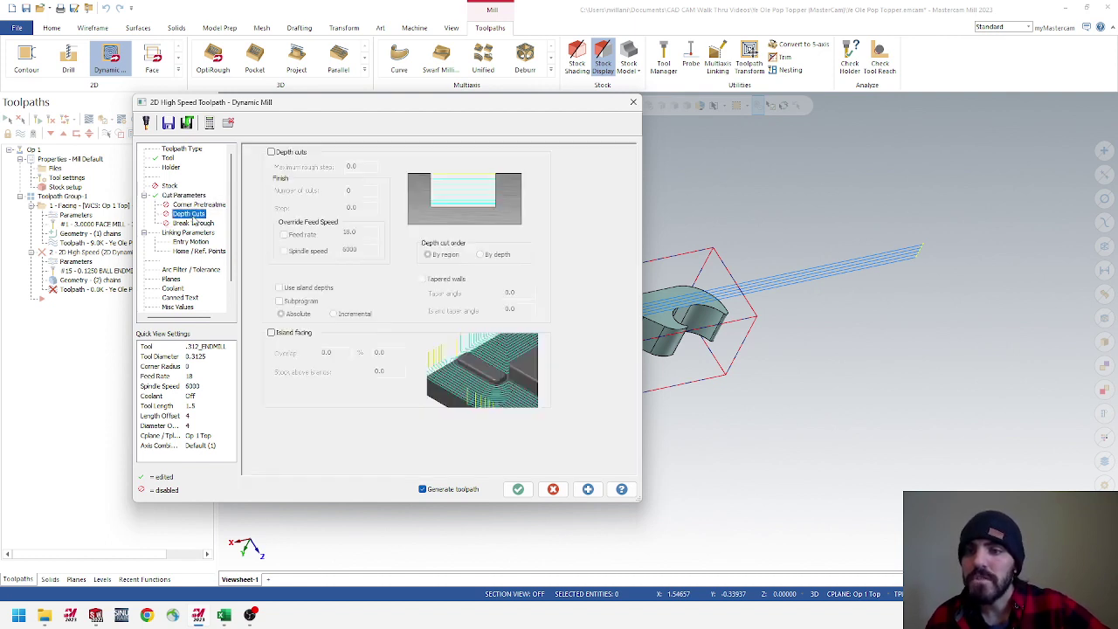
pyautogui.click(271, 152)
pyautogui.doubleClick(352, 166)
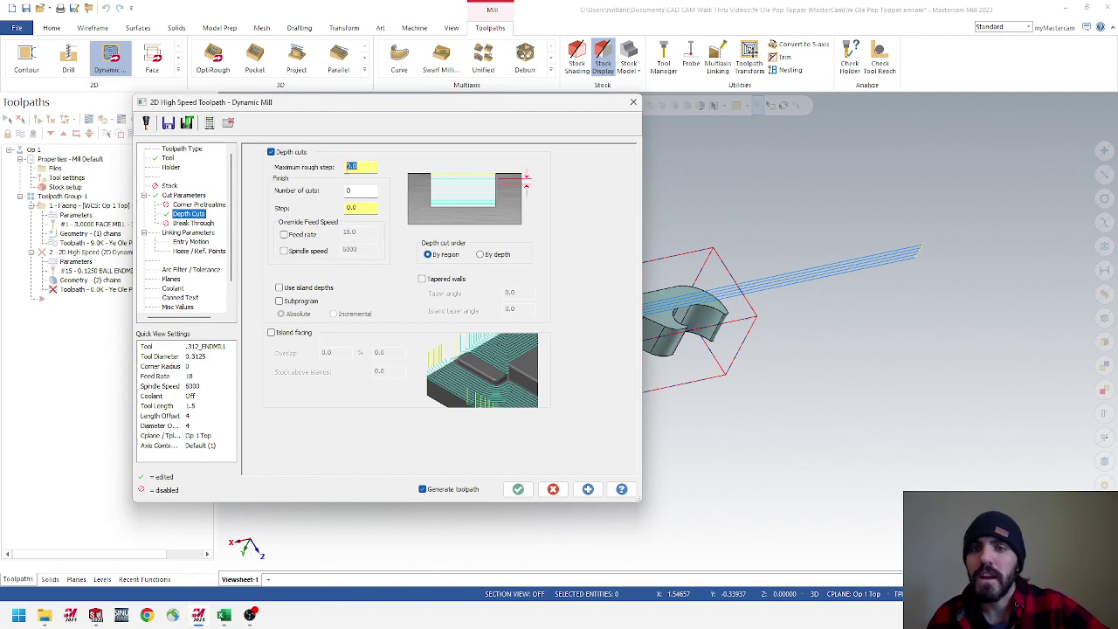
pyautogui.click(223, 616)
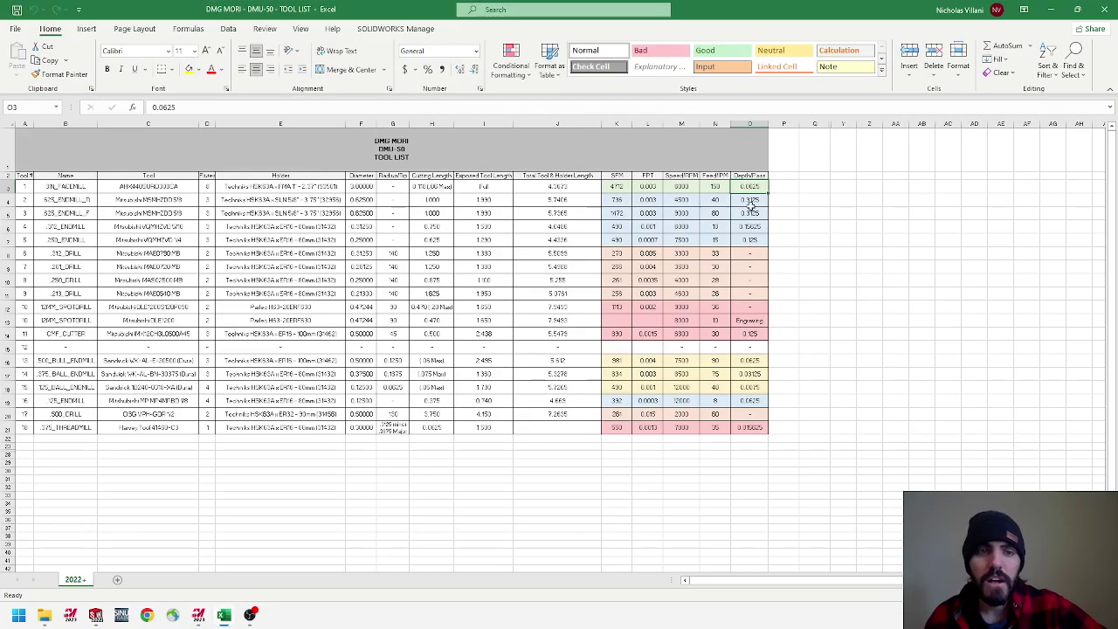
pyautogui.click(753, 203)
pyautogui.click(756, 229)
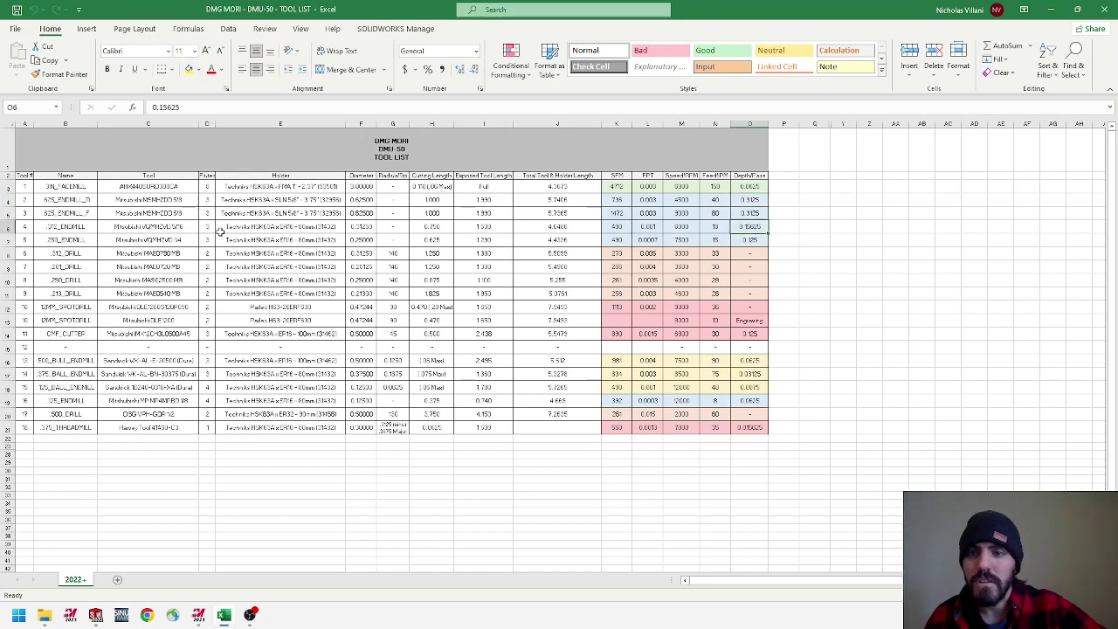
pyautogui.moveTo(73, 229); pyautogui.dragTo(753, 231)
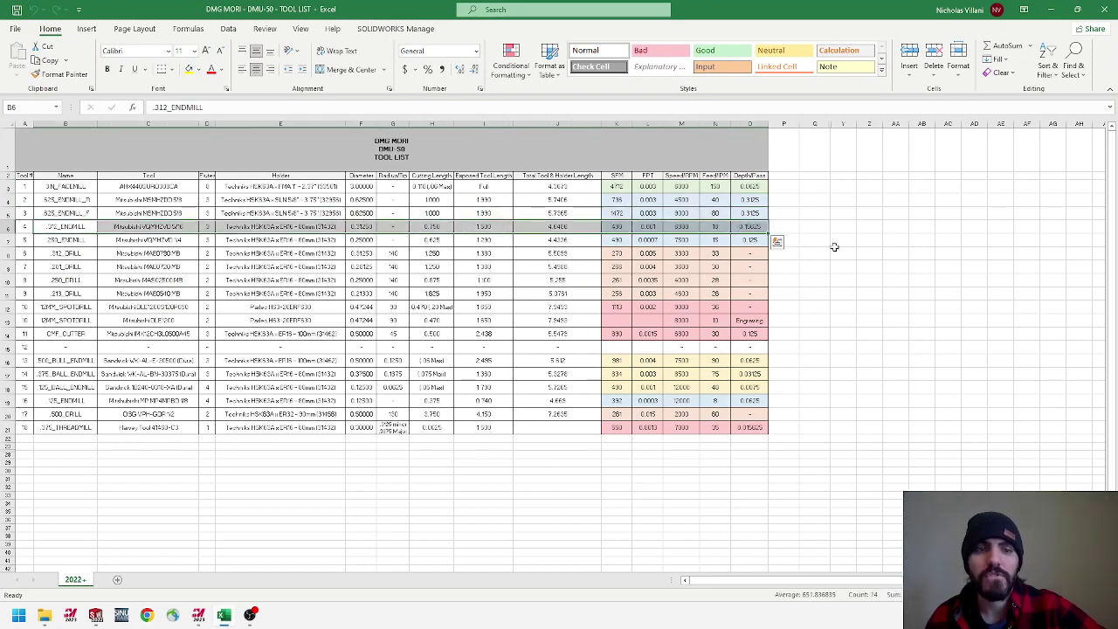
pyautogui.click(1051, 9)
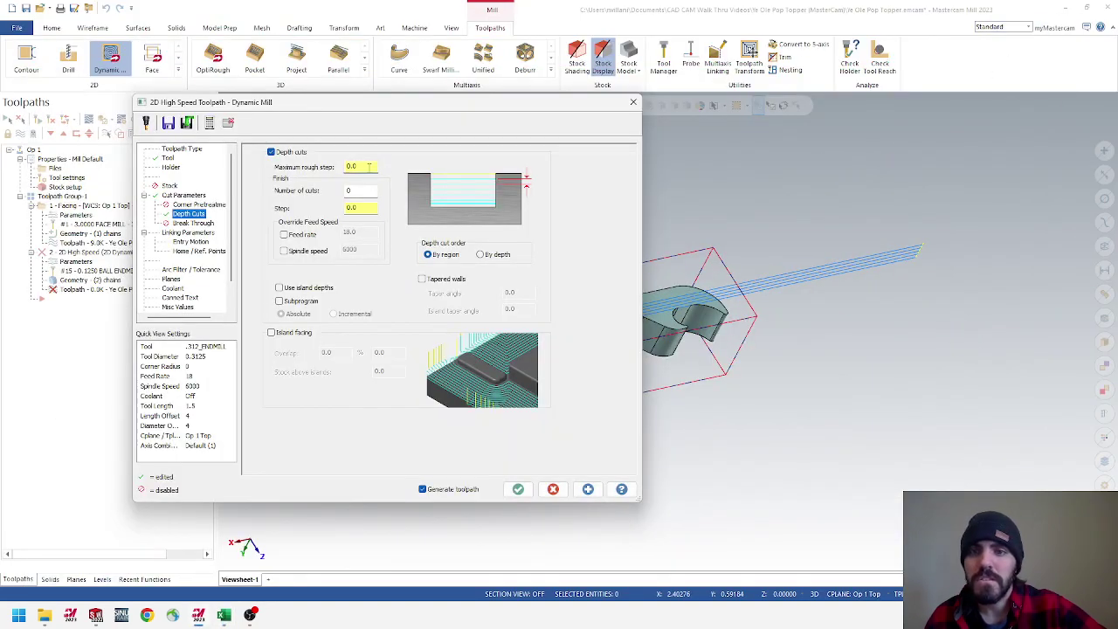
pyautogui.write('.15625')
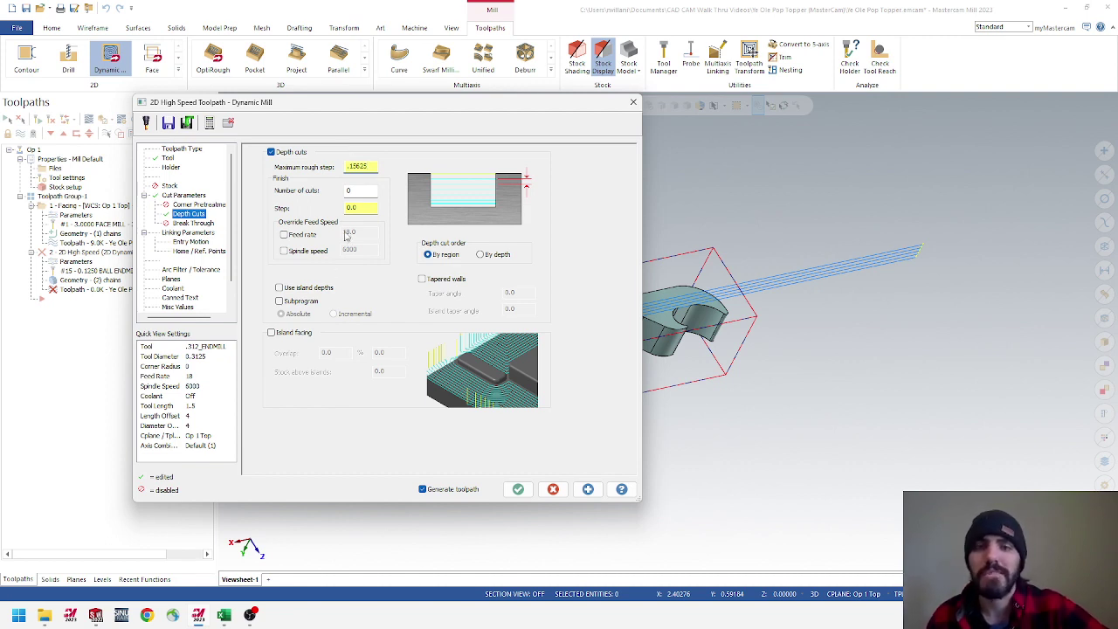
# Set the feed plane and depth linking parameters to Absolute
pyautogui.click(179, 233)
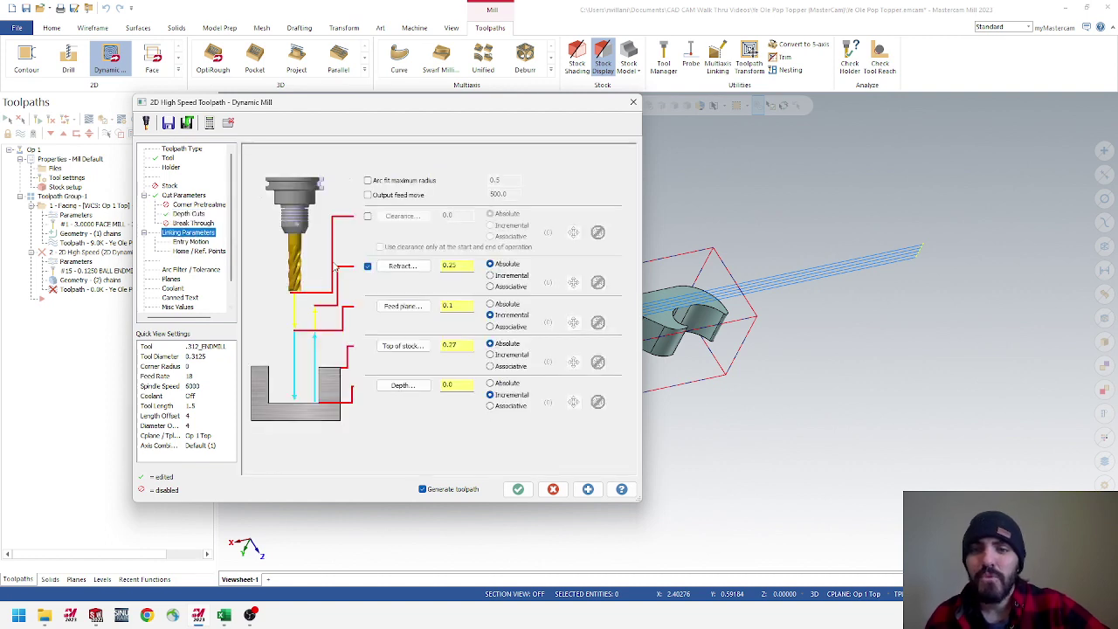
pyautogui.click(490, 304)
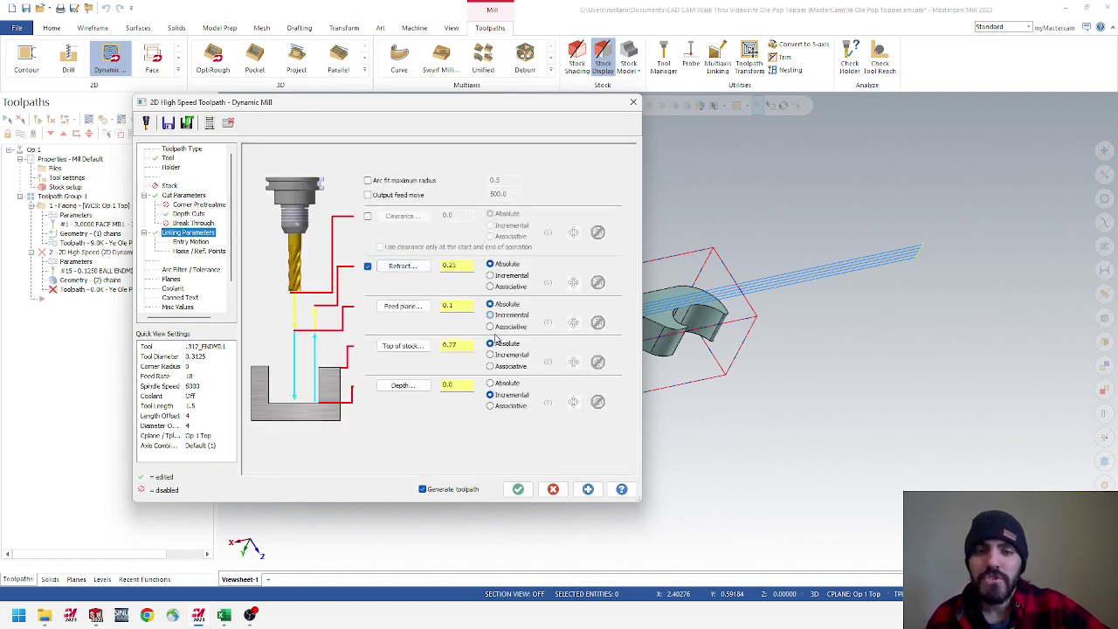
pyautogui.click(492, 384)
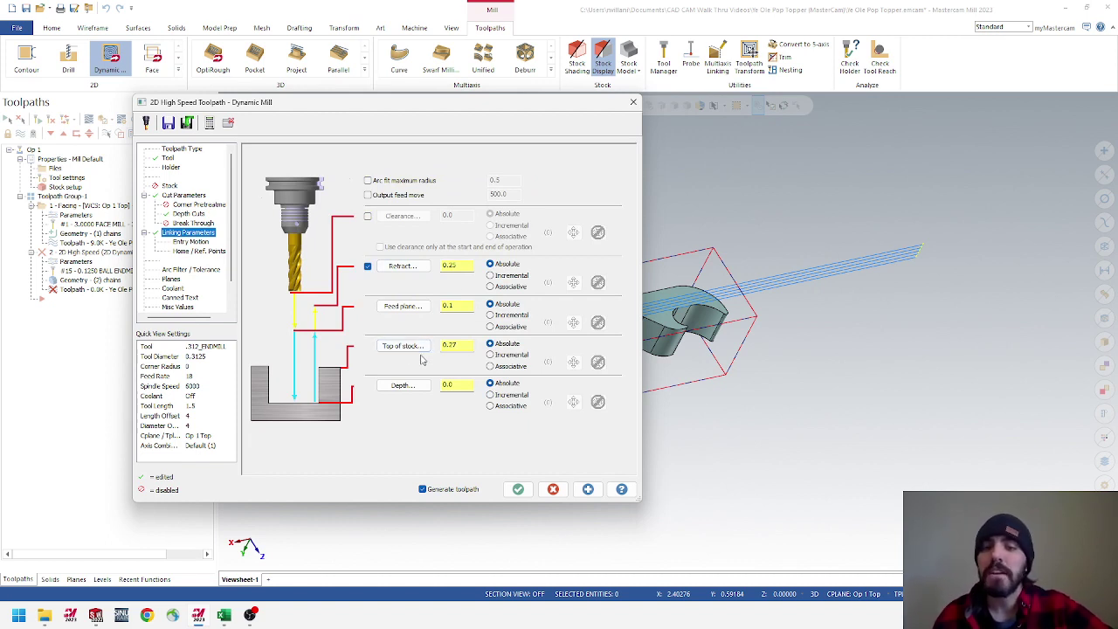
# Pick the top of stock at 0.0 on the opener's upper edge and the depth at -0.46 on the round end's lower edge
pyautogui.moveTo(782, 324); pyautogui.dragTo(739, 300, button='middle')
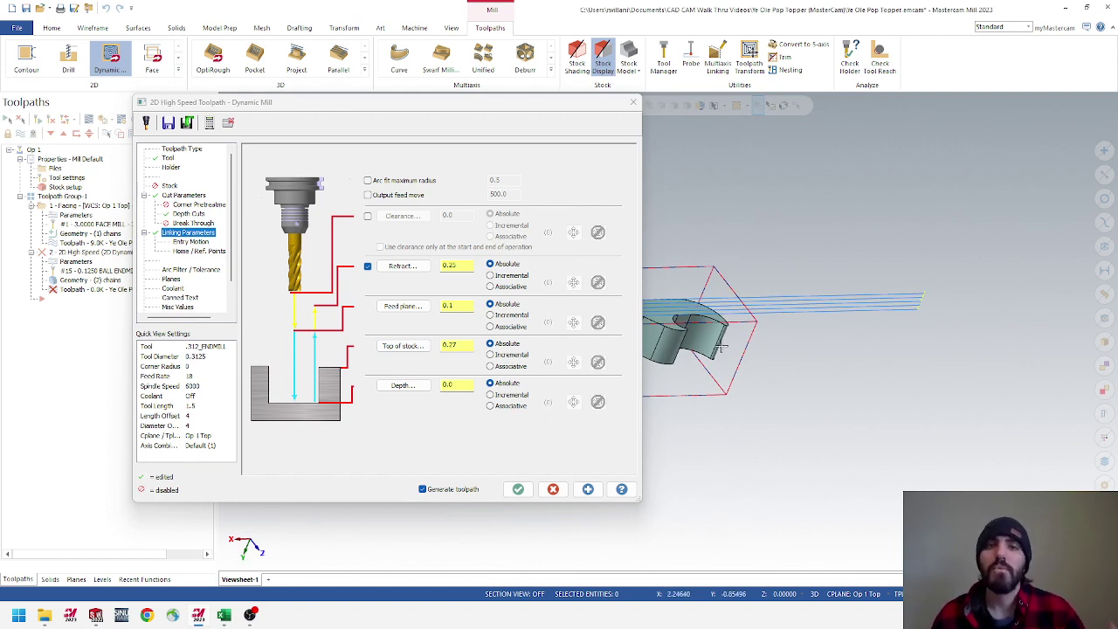
pyautogui.click(418, 348)
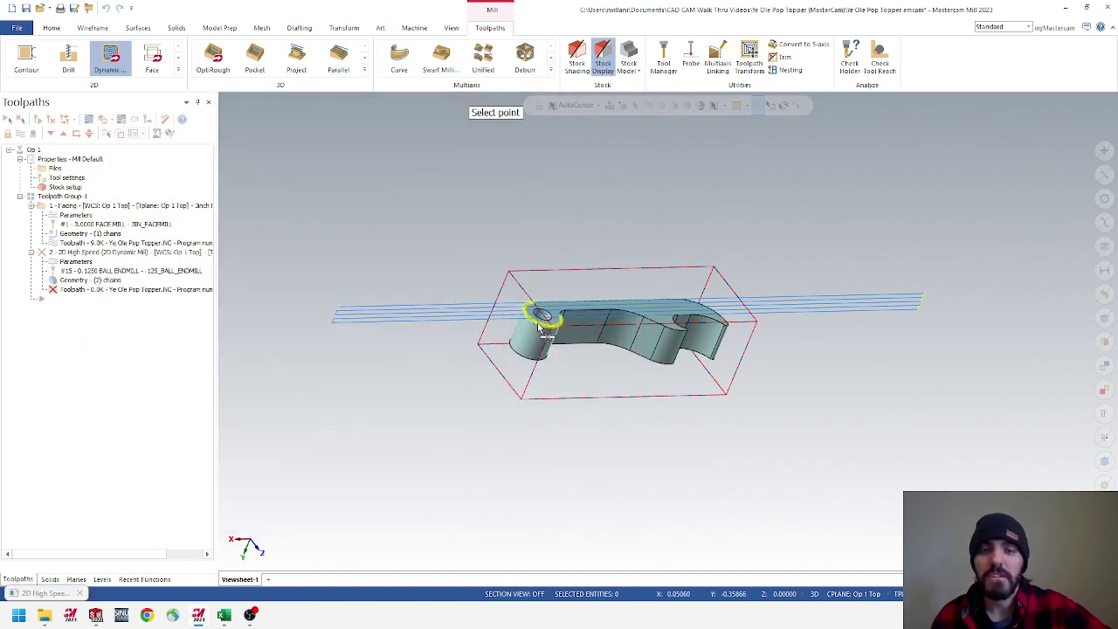
pyautogui.click(540, 323)
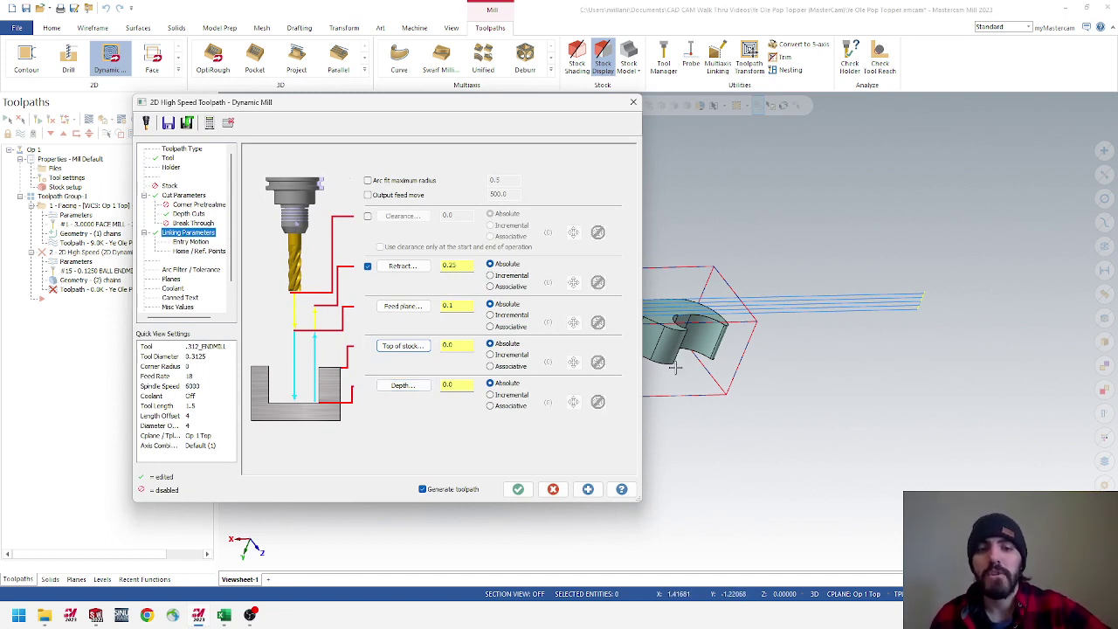
pyautogui.click(407, 385)
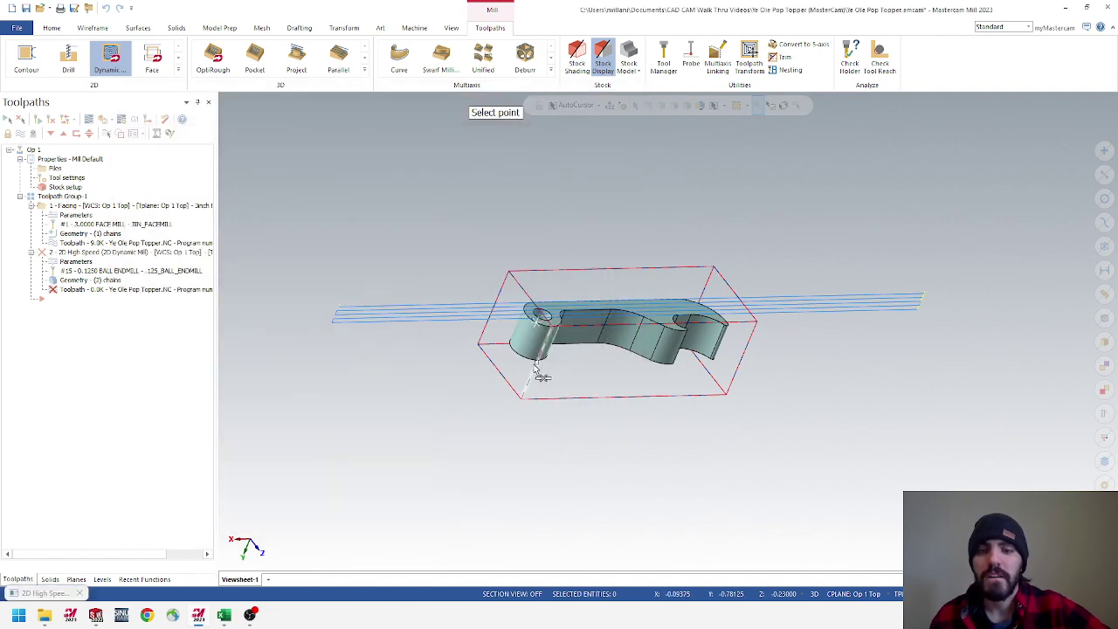
pyautogui.click(537, 369)
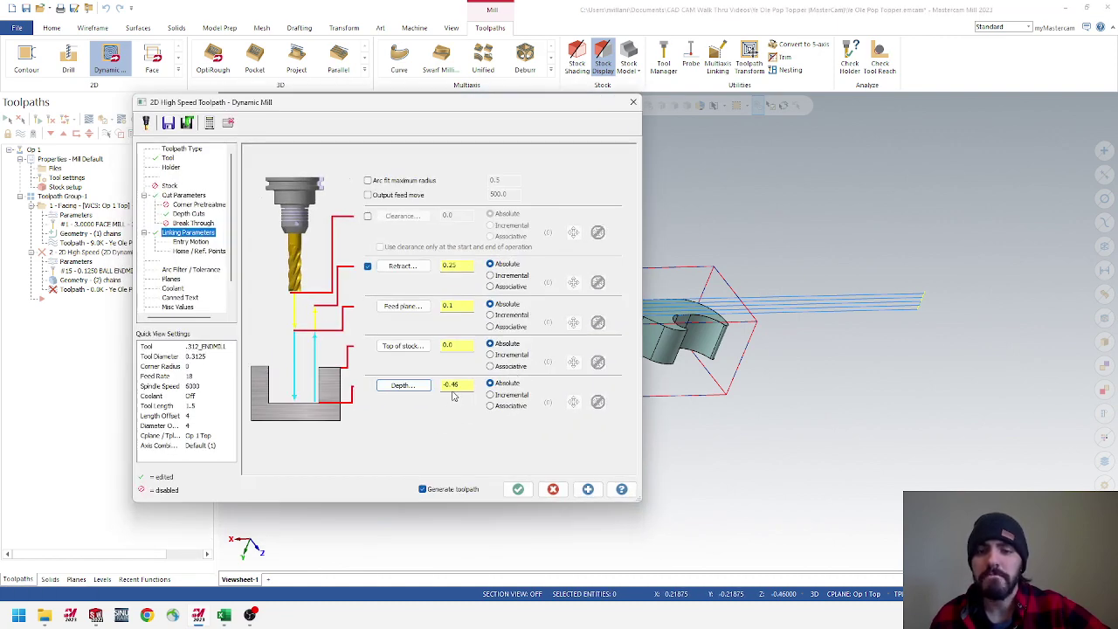
# Set the Dynamic Mill linking depth to -0.56 and accept the parameters to generate the toolpath
pyautogui.doubleClick(453, 385)
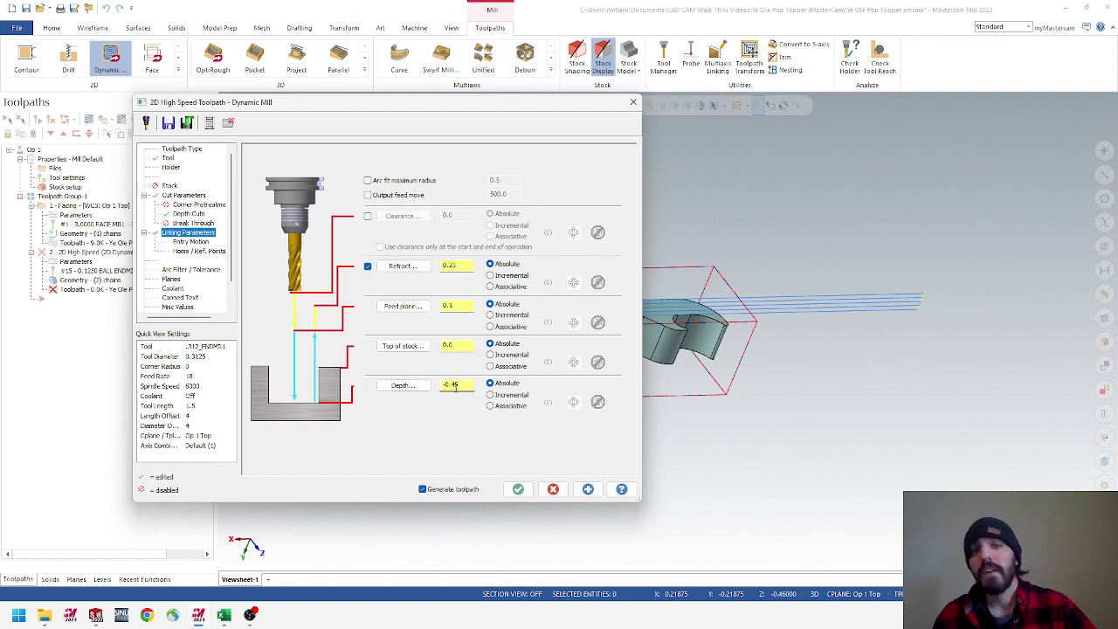
pyautogui.write('-0.55')
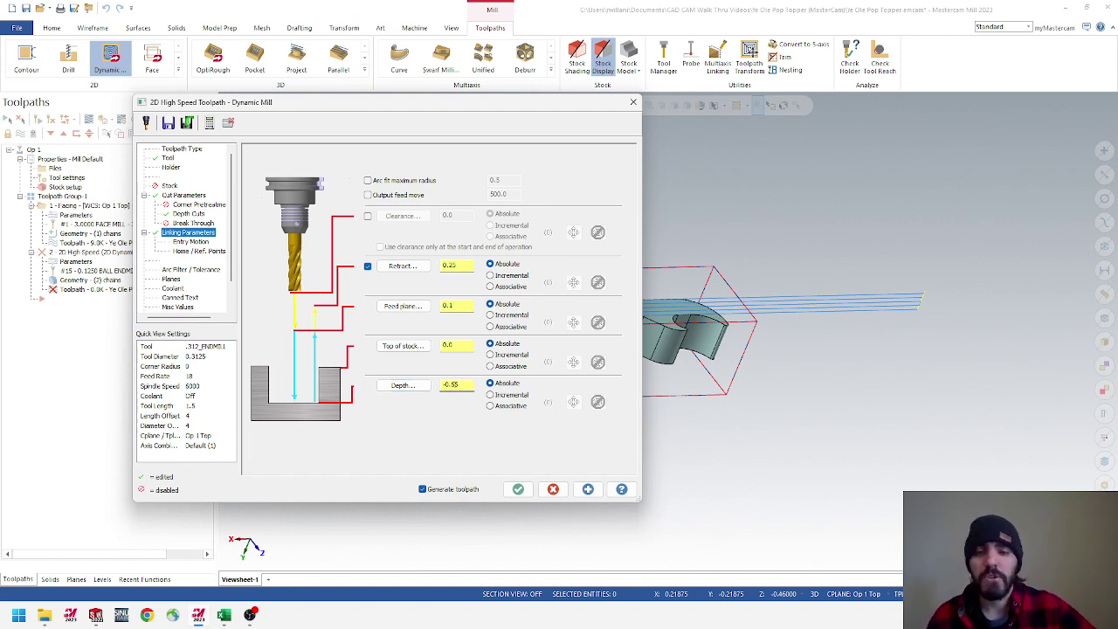
pyautogui.press('BackSpace')
pyautogui.write('6')
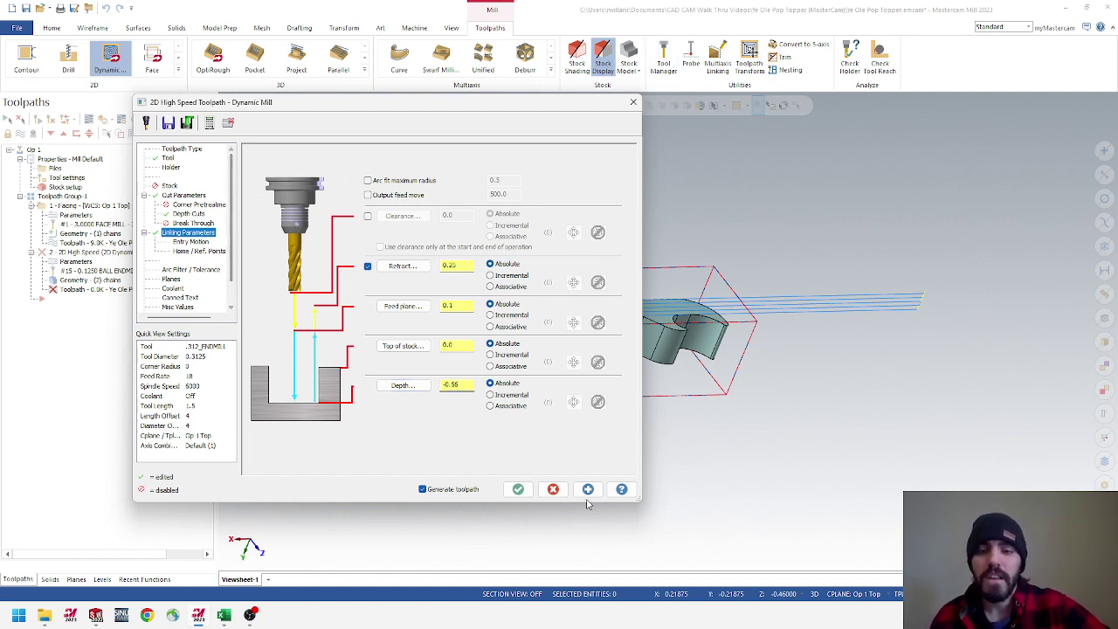
pyautogui.press('BackSpace')
pyautogui.write('5')
pyautogui.click(519, 489)
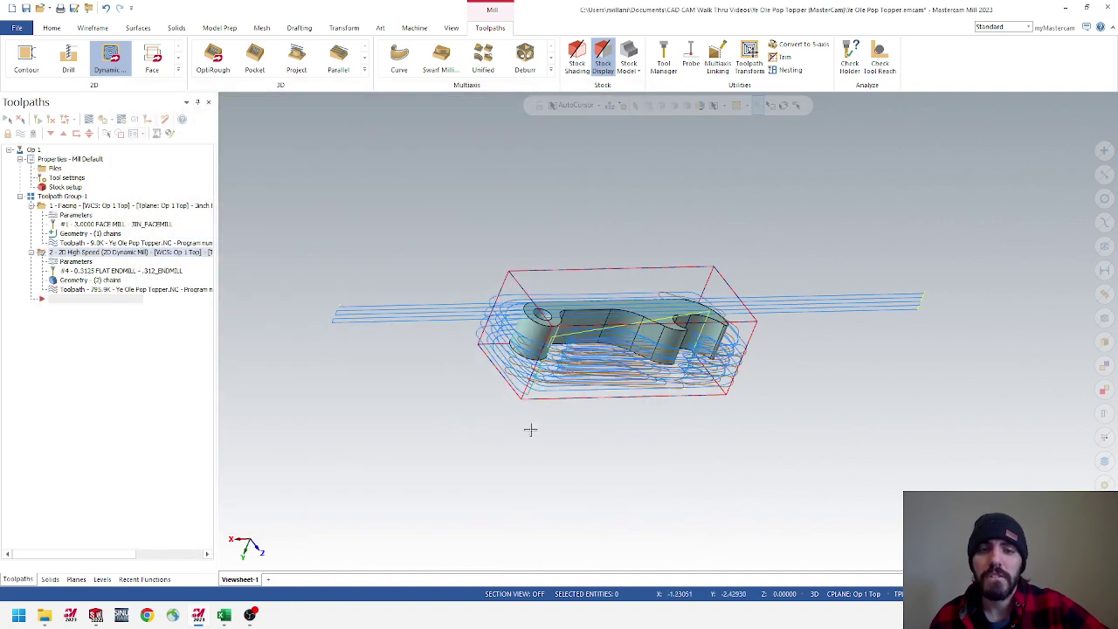
# Examine the Dynamic Mill toolpath around the opener from above and from the sides, including its depth passes
pyautogui.moveTo(541, 397); pyautogui.dragTo(699, 395, button='middle')
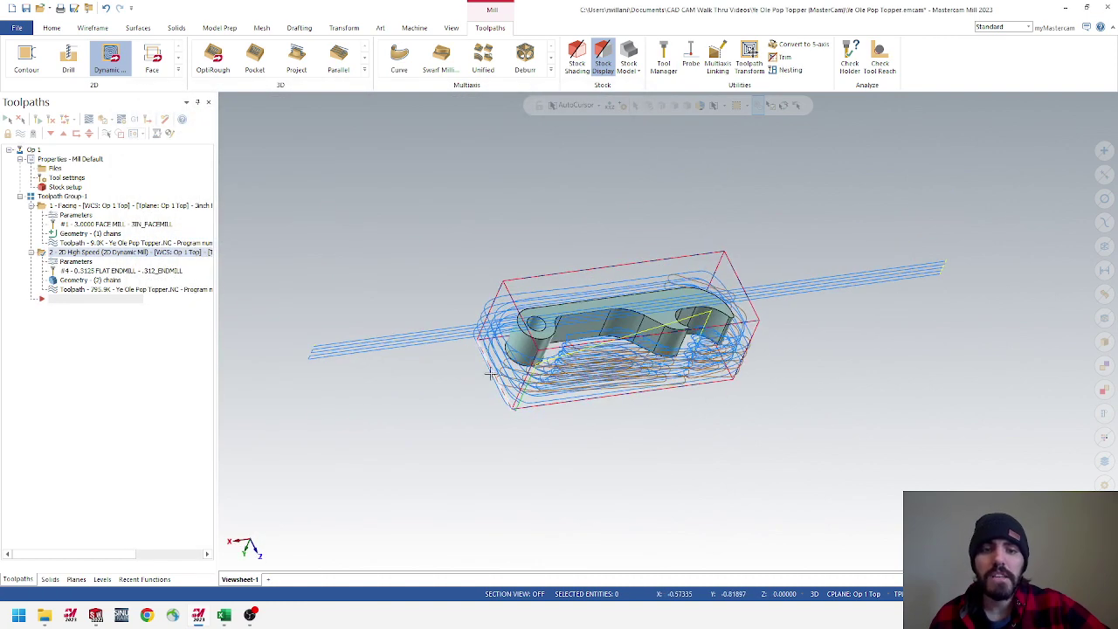
pyautogui.moveTo(616, 382); pyautogui.dragTo(624, 360, button='middle')
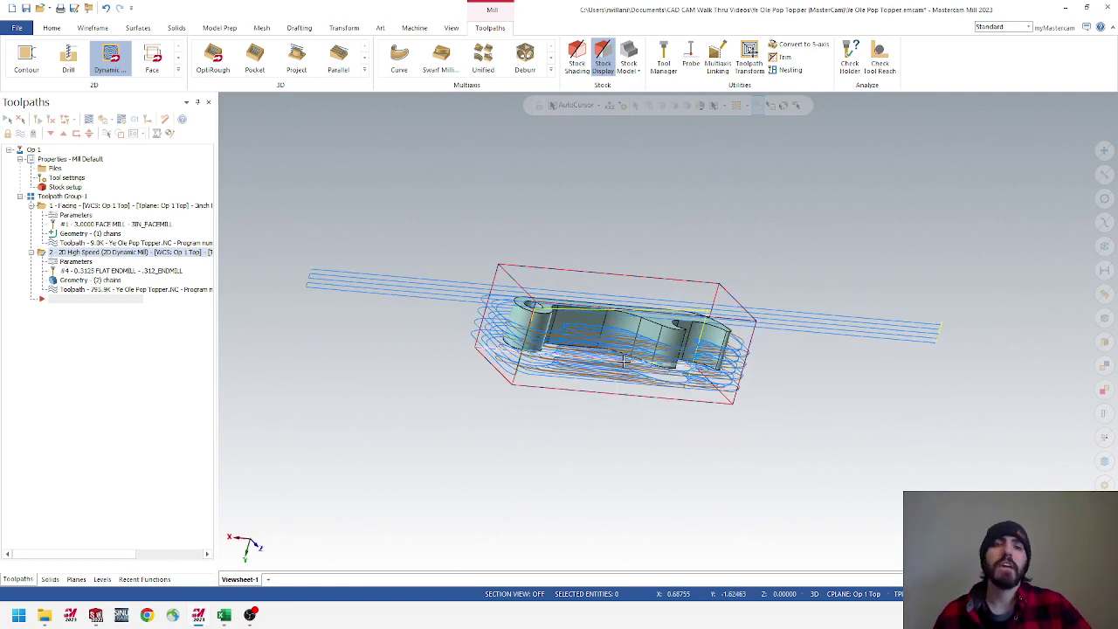
pyautogui.moveTo(788, 297); pyautogui.dragTo(618, 329, button='middle')
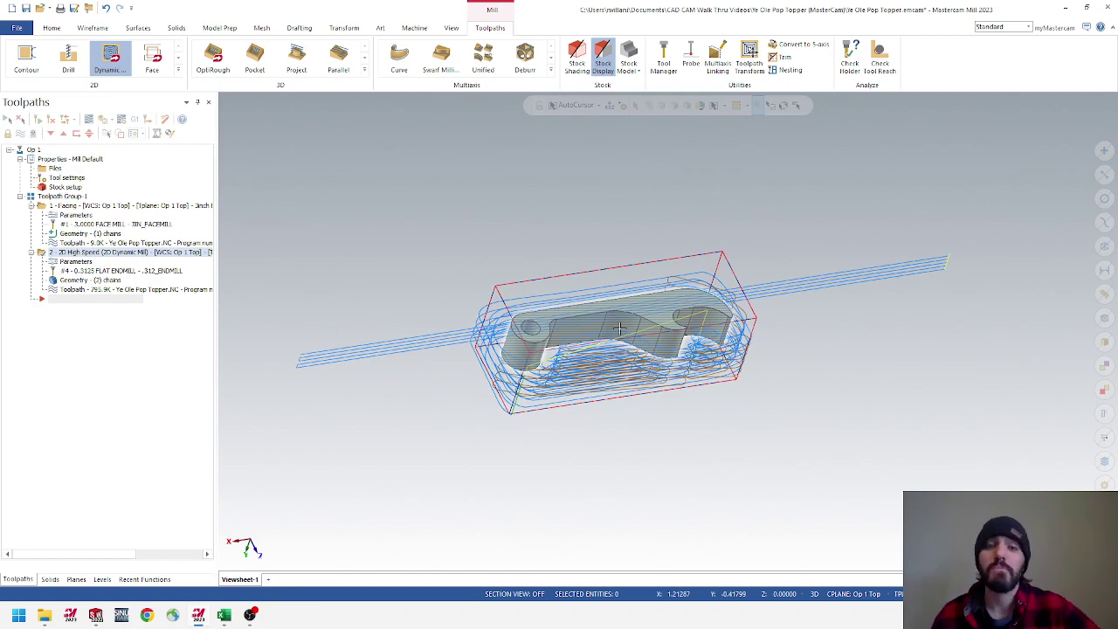
pyautogui.moveTo(537, 365); pyautogui.dragTo(673, 253, button='middle')
pyautogui.scroll(5, 523, 335)
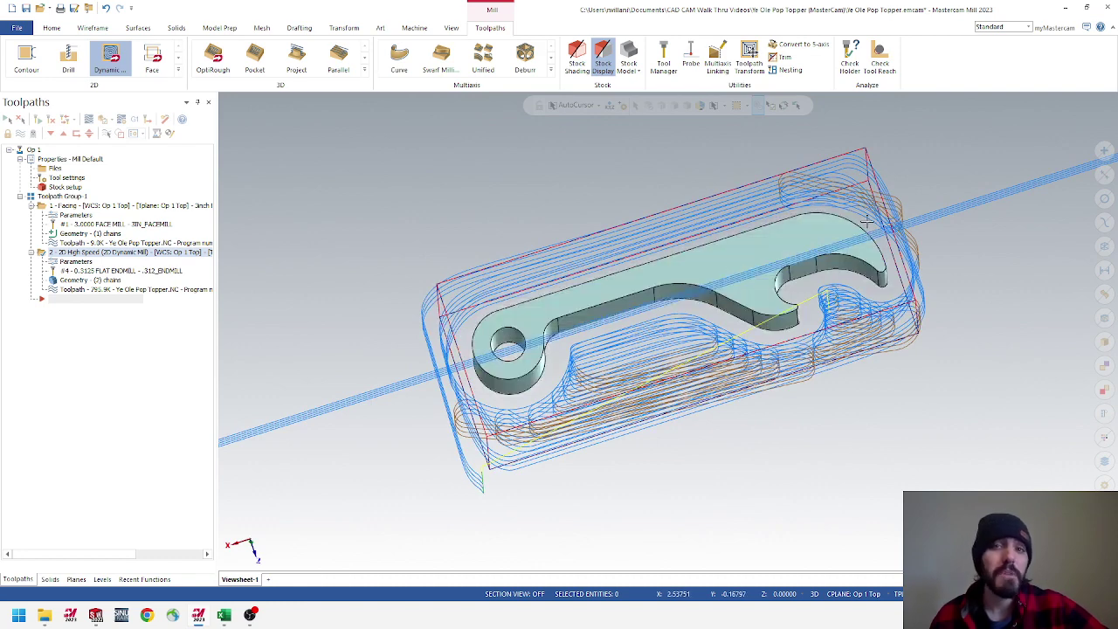
pyautogui.moveTo(559, 343); pyautogui.dragTo(572, 367, button='middle')
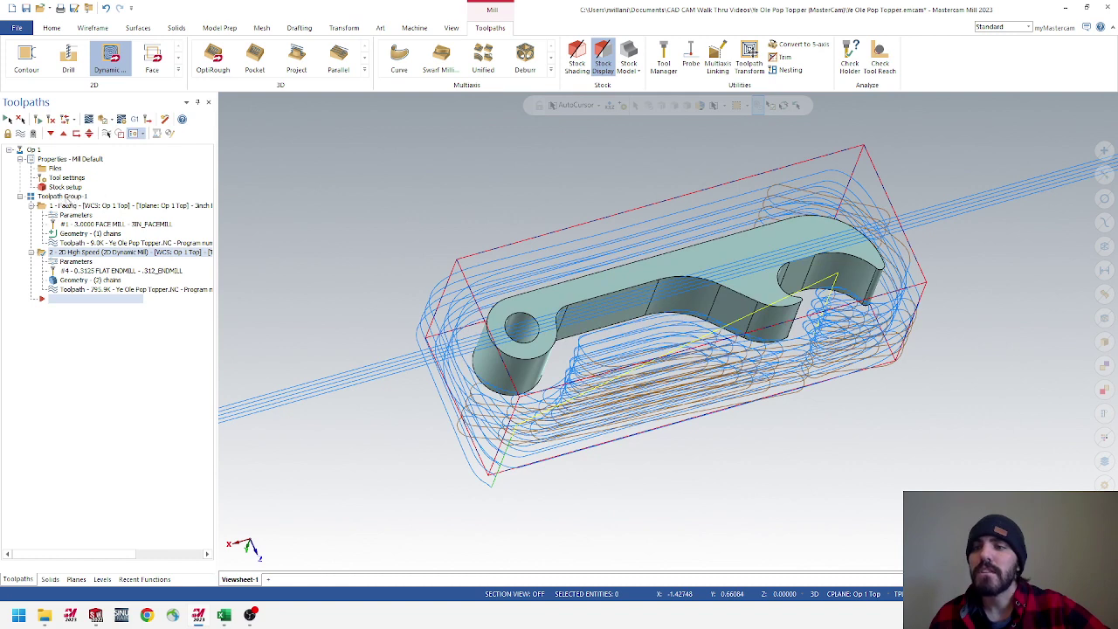
# Open the Verify simulation for all operations in Toolpath Group-1 and show its Verify options
pyautogui.click(63, 196)
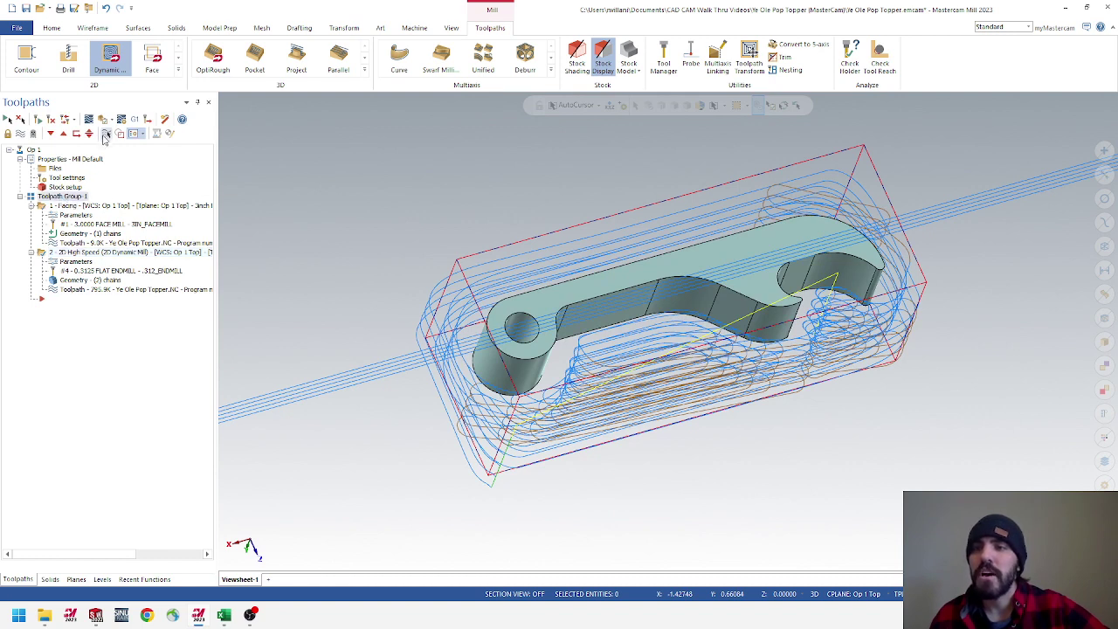
pyautogui.click(103, 119)
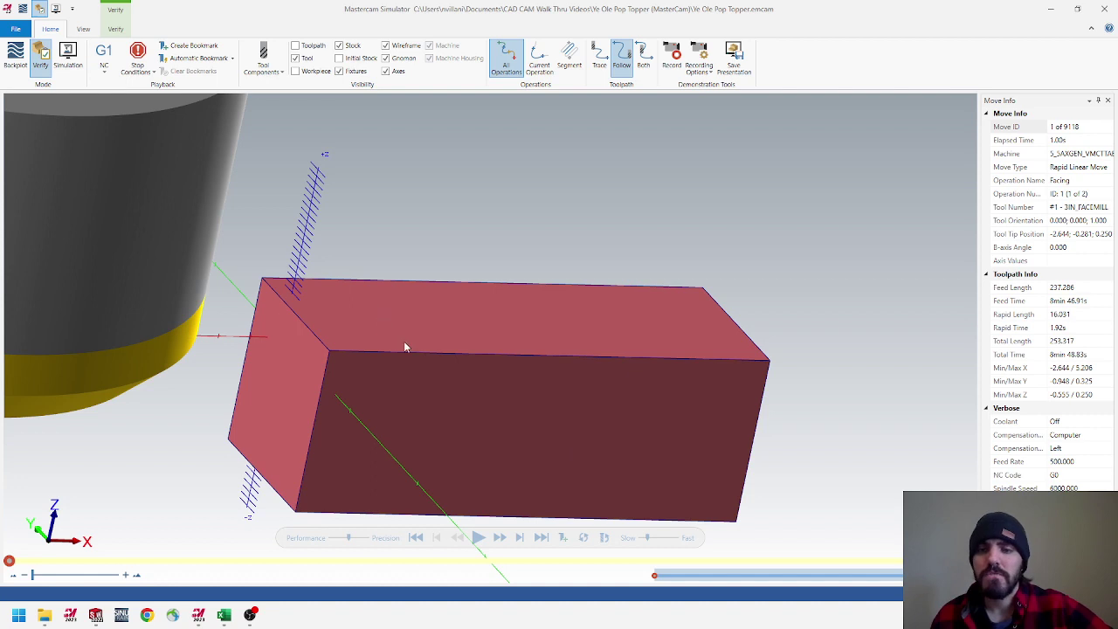
pyautogui.scroll(3, 403, 347)
pyautogui.scroll(-4, 467, 375)
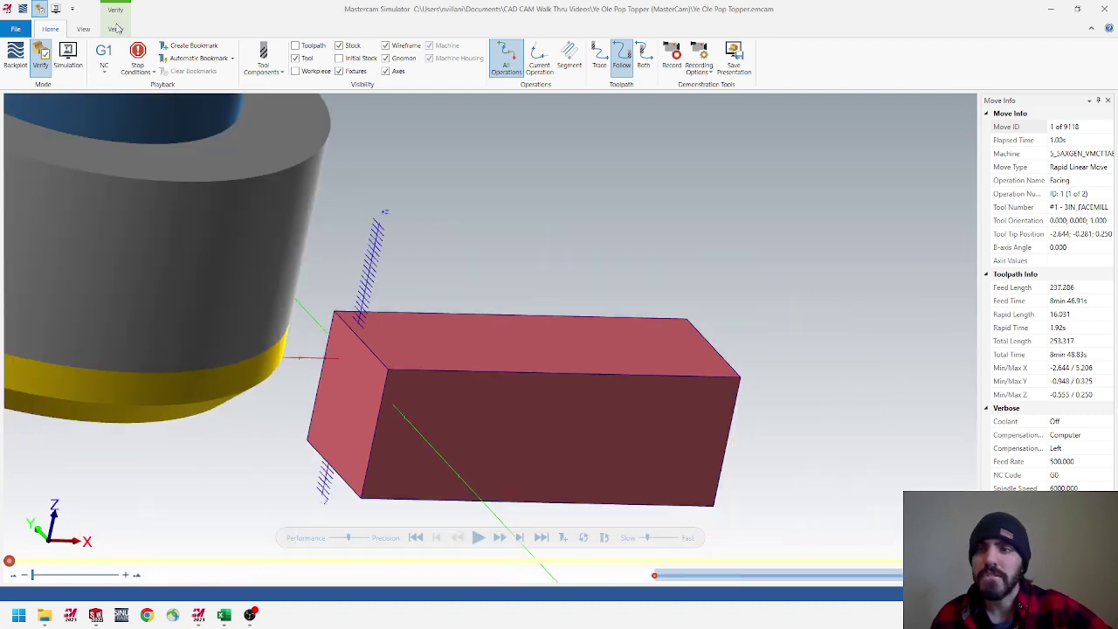
pyautogui.click(118, 29)
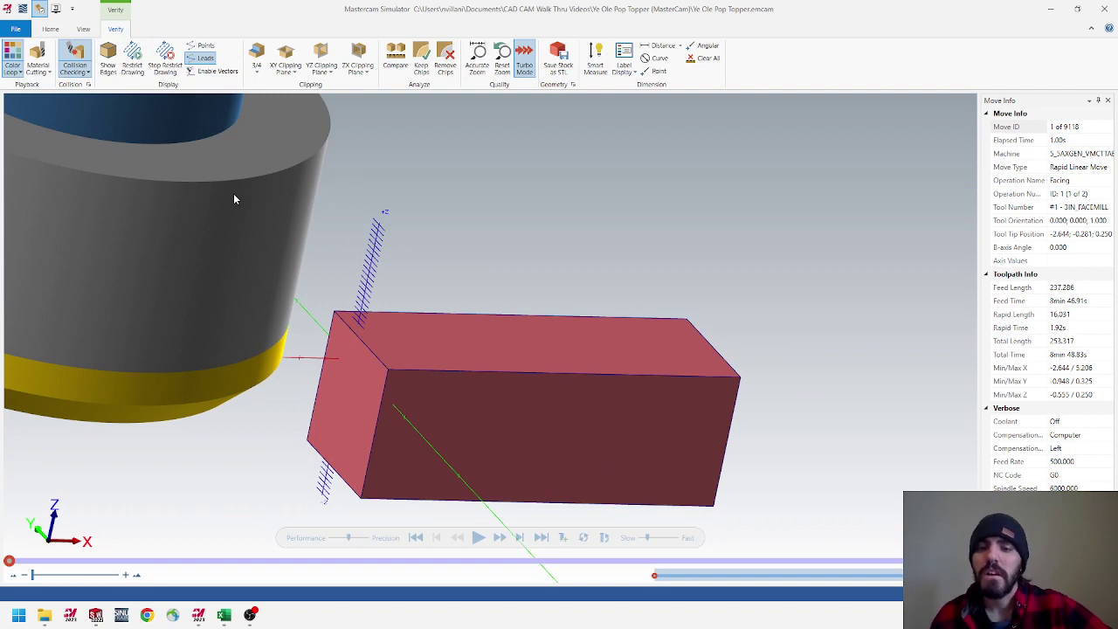
pyautogui.scroll(1, 358, 310)
pyautogui.scroll(-1, 435, 332)
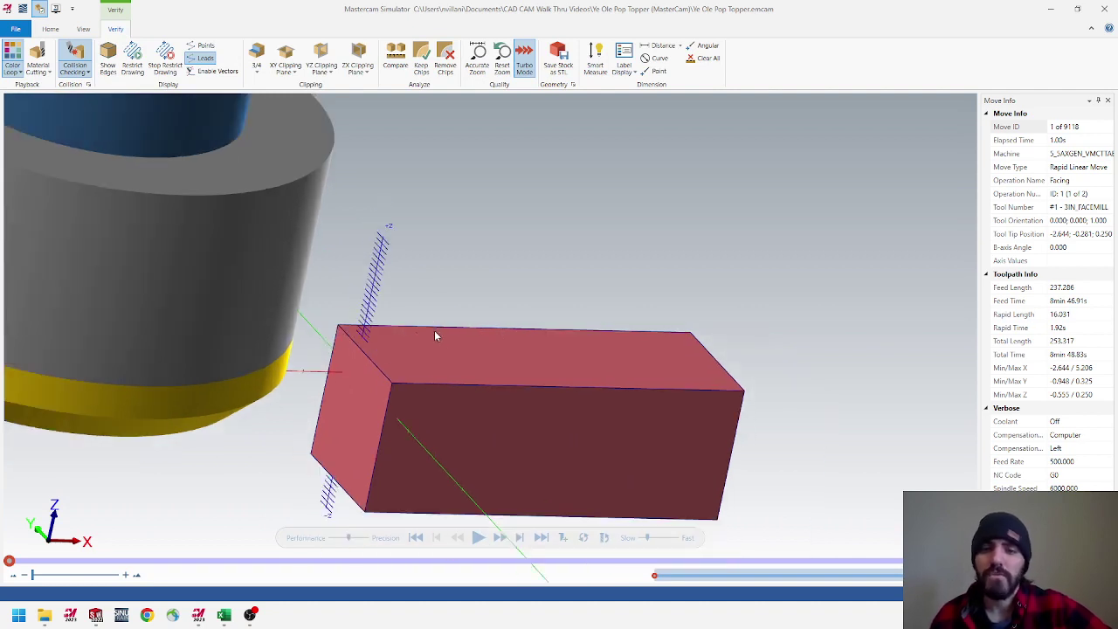
# Run the cutting simulation, pause it during the Dynamic Mill roughing, and inspect the opener profile from several angles
pyautogui.click(478, 538)
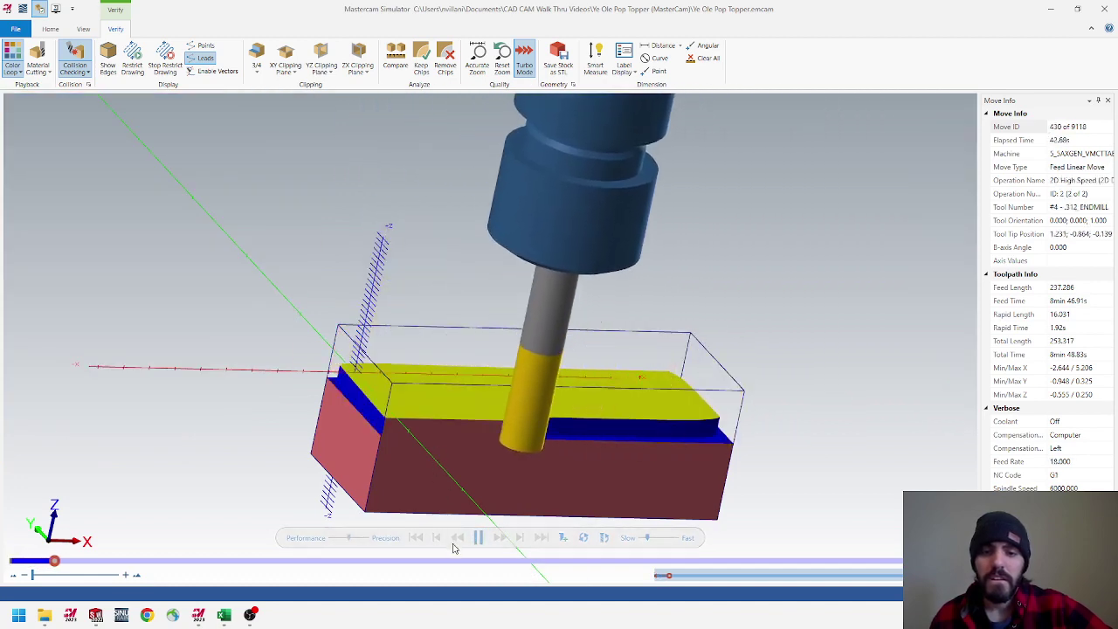
pyautogui.moveTo(416, 429)
pyautogui.mouseDown(button='middle')
pyautogui.moveTo(425, 424)
pyautogui.moveTo(399, 427)
pyautogui.moveTo(424, 423)
pyautogui.moveTo(433, 437)
pyautogui.mouseUp(button='middle')
pyautogui.click(479, 537)
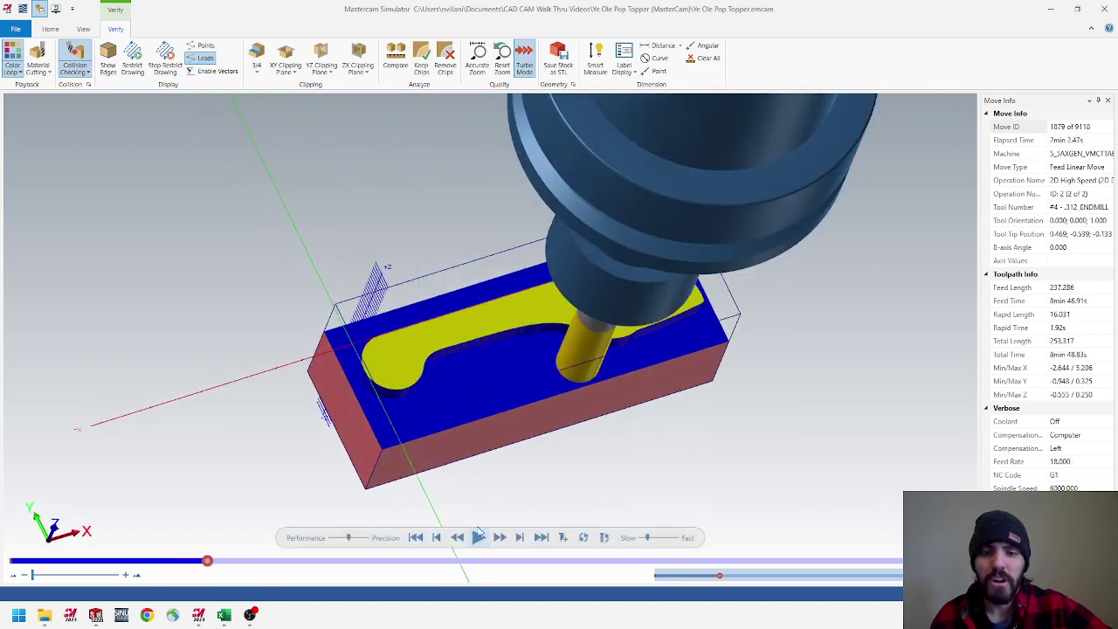
pyautogui.moveTo(489, 411); pyautogui.dragTo(481, 400, button='middle')
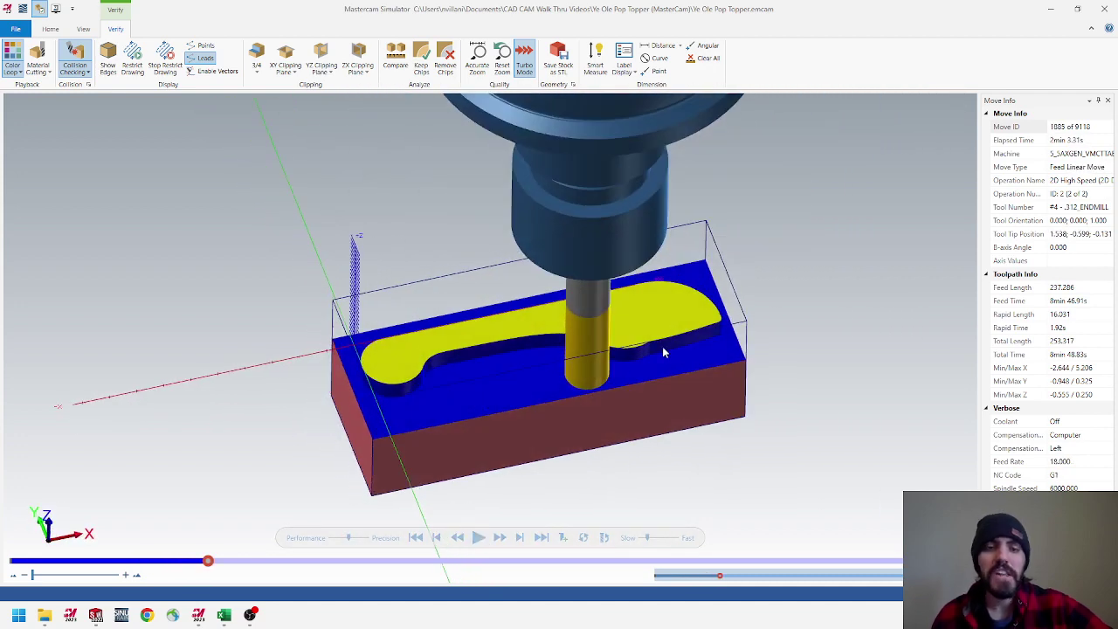
pyautogui.moveTo(408, 383)
pyautogui.mouseDown(button='middle')
pyautogui.moveTo(437, 387)
pyautogui.moveTo(429, 375)
pyautogui.moveTo(411, 381)
pyautogui.moveTo(435, 407)
pyautogui.moveTo(440, 392)
pyautogui.moveTo(391, 371)
pyautogui.mouseUp(button='middle')
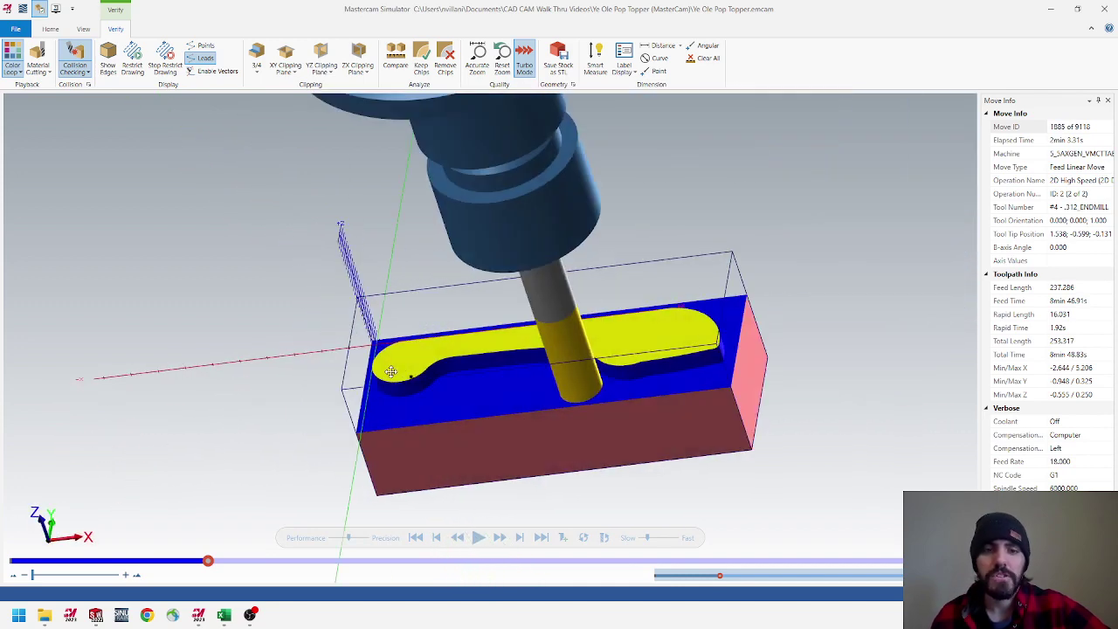
pyautogui.moveTo(542, 362); pyautogui.dragTo(575, 368, button='middle')
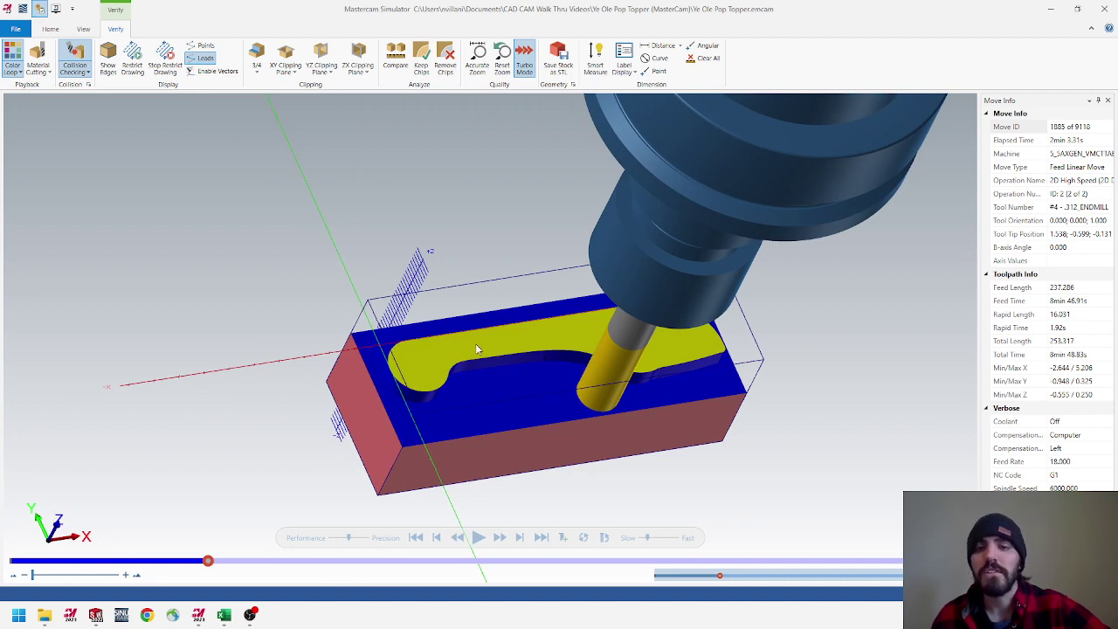
pyautogui.moveTo(414, 335); pyautogui.dragTo(430, 344, button='middle')
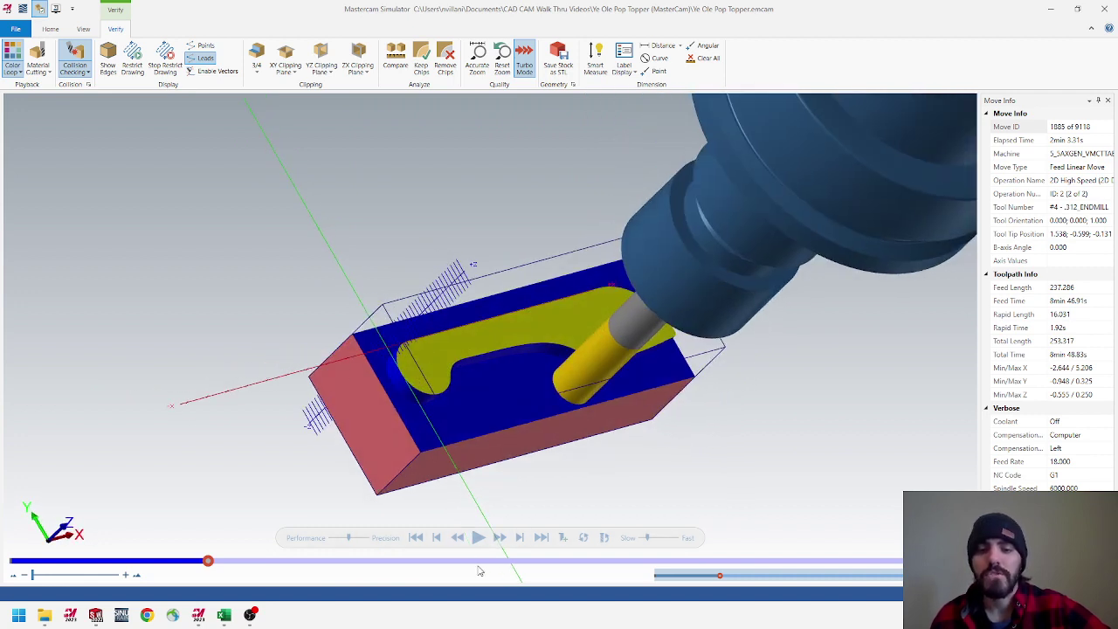
# Restart the simulation at a slower playback speed, pause at the .312 end mill's first approach, and inspect its position beside the stock
pyautogui.click(420, 542)
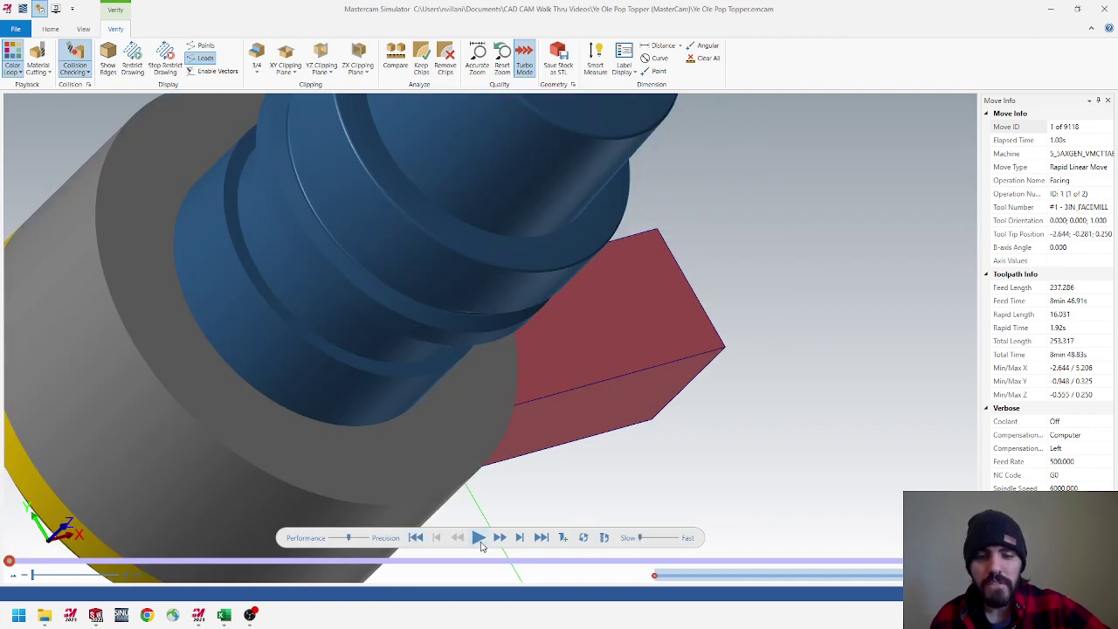
pyautogui.click(479, 538)
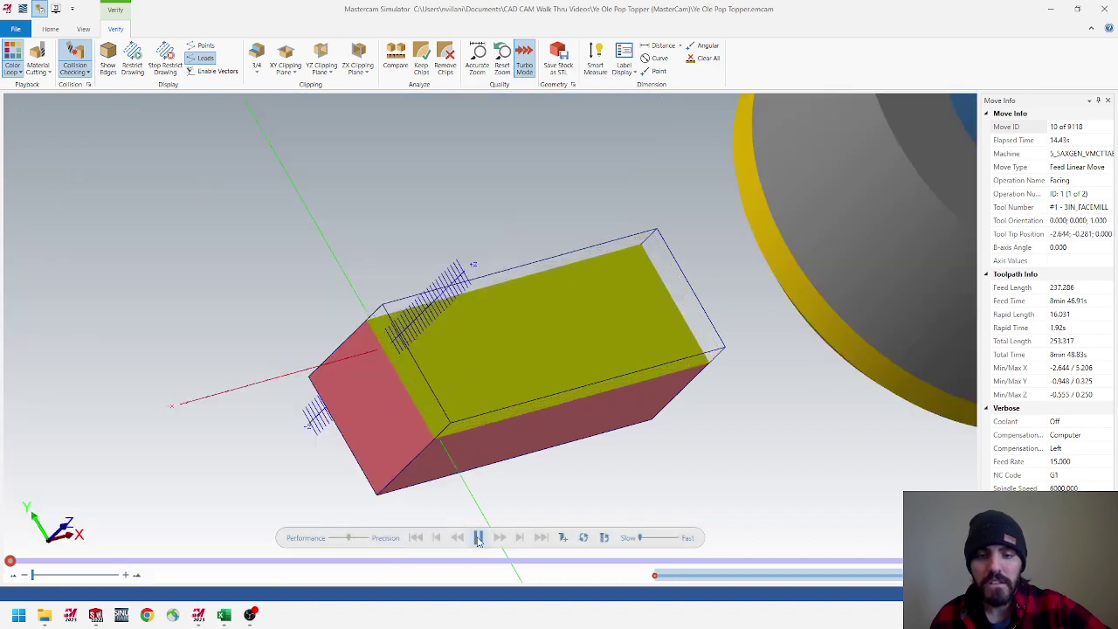
pyautogui.click(479, 538)
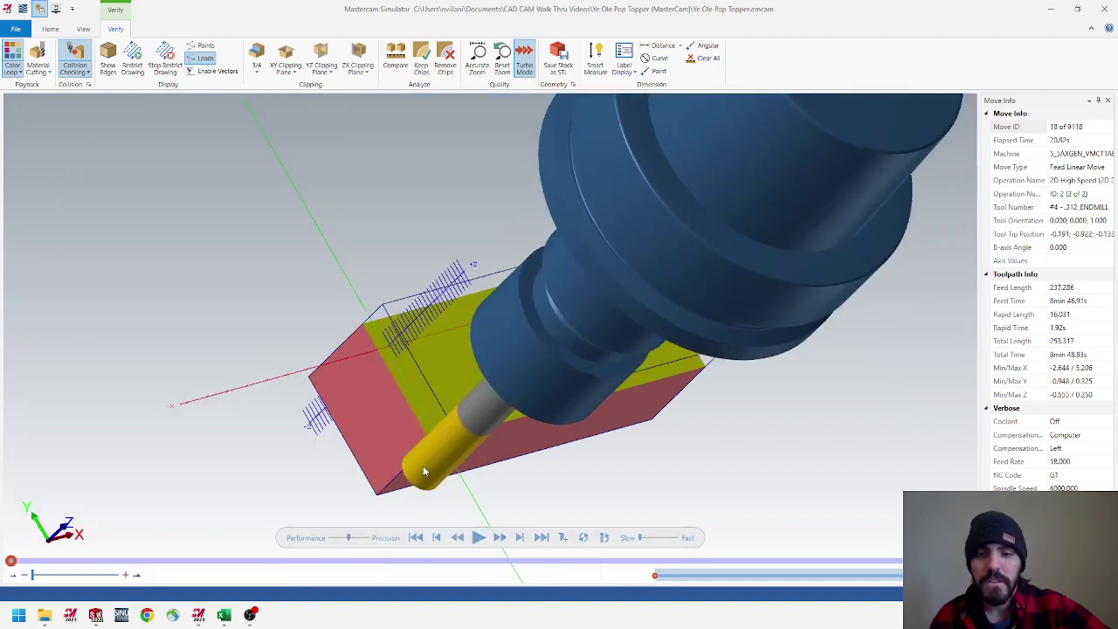
pyautogui.moveTo(423, 472); pyautogui.dragTo(382, 445, button='middle')
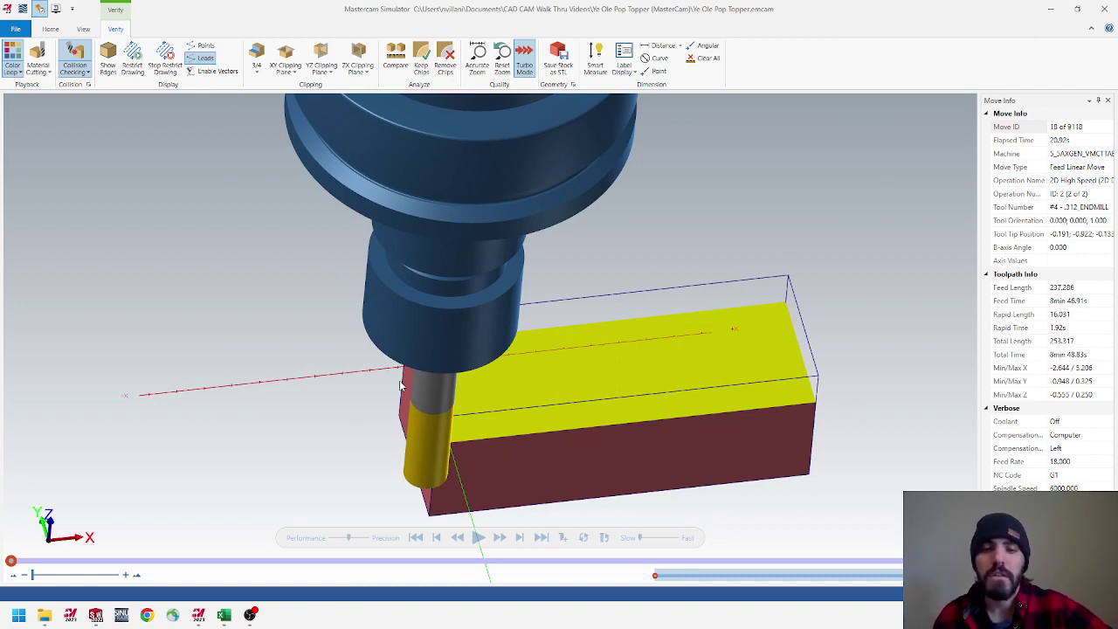
pyautogui.moveTo(401, 385); pyautogui.dragTo(417, 377, button='middle')
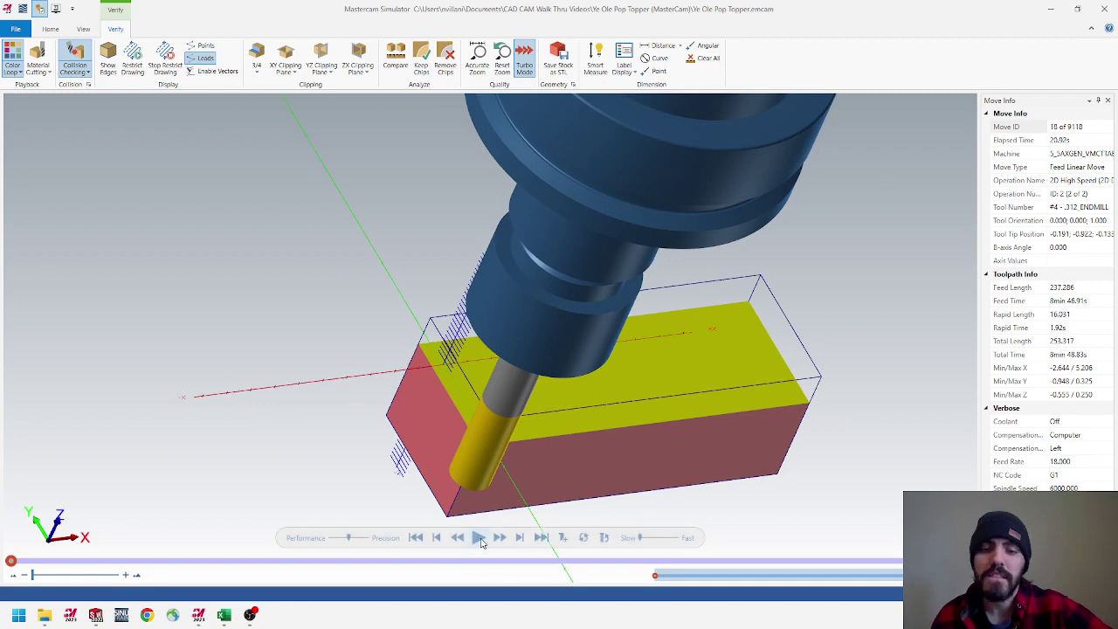
pyautogui.moveTo(476, 503); pyautogui.dragTo(481, 471, button='middle')
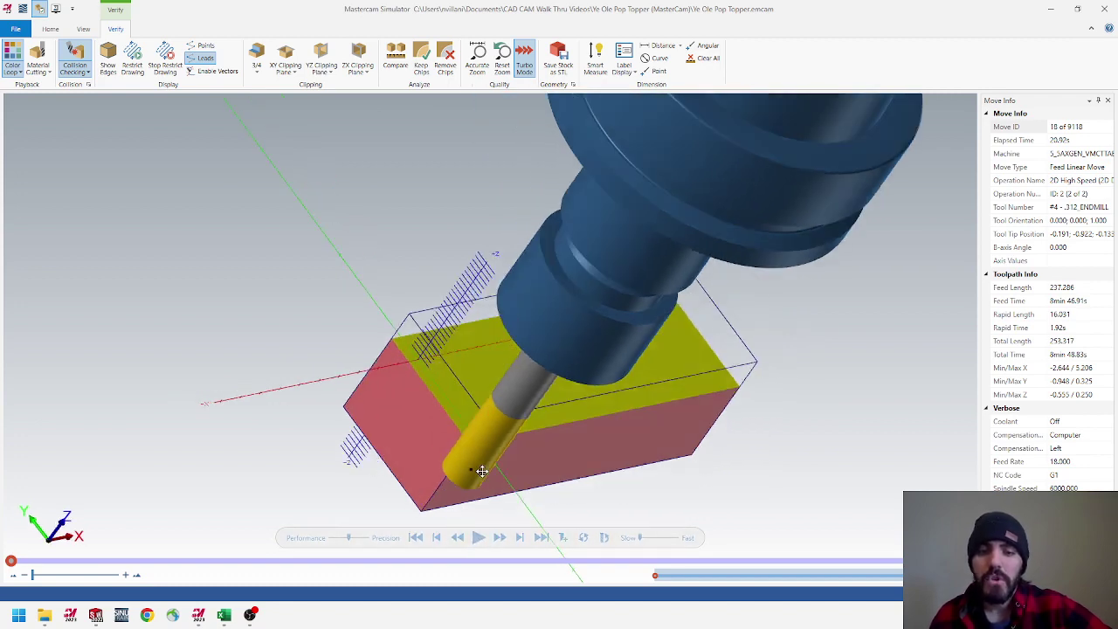
pyautogui.scroll(6, 458, 423)
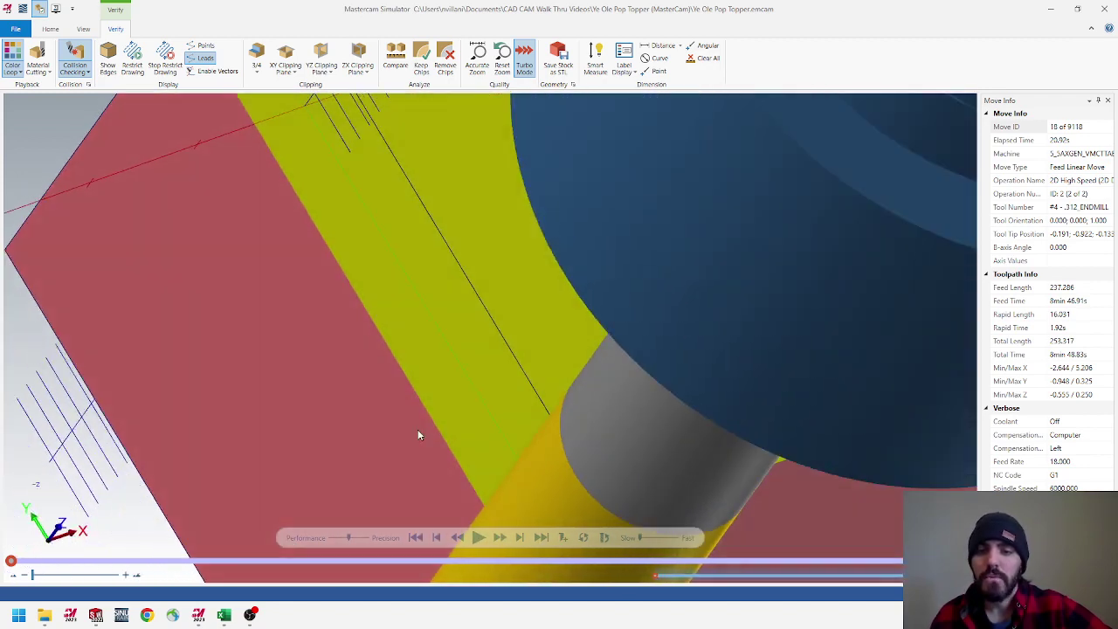
# Continue the simulation briefly, pause as the end mill enters the stock's corner, and inspect the first cut up close
pyautogui.click(480, 539)
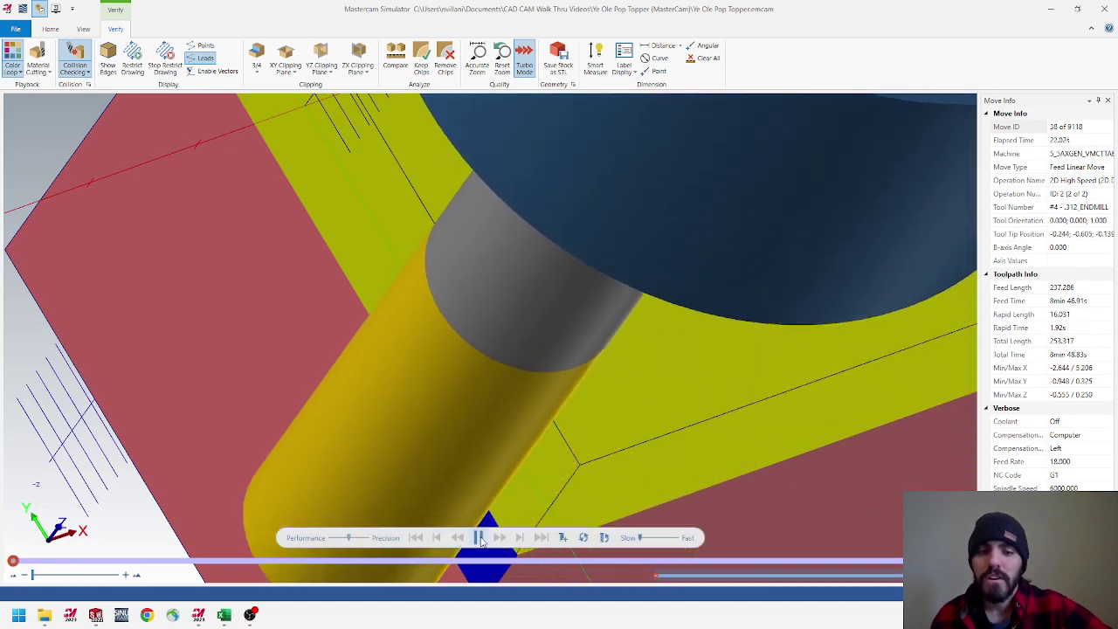
pyautogui.click(479, 538)
pyautogui.moveTo(465, 488); pyautogui.dragTo(448, 484)
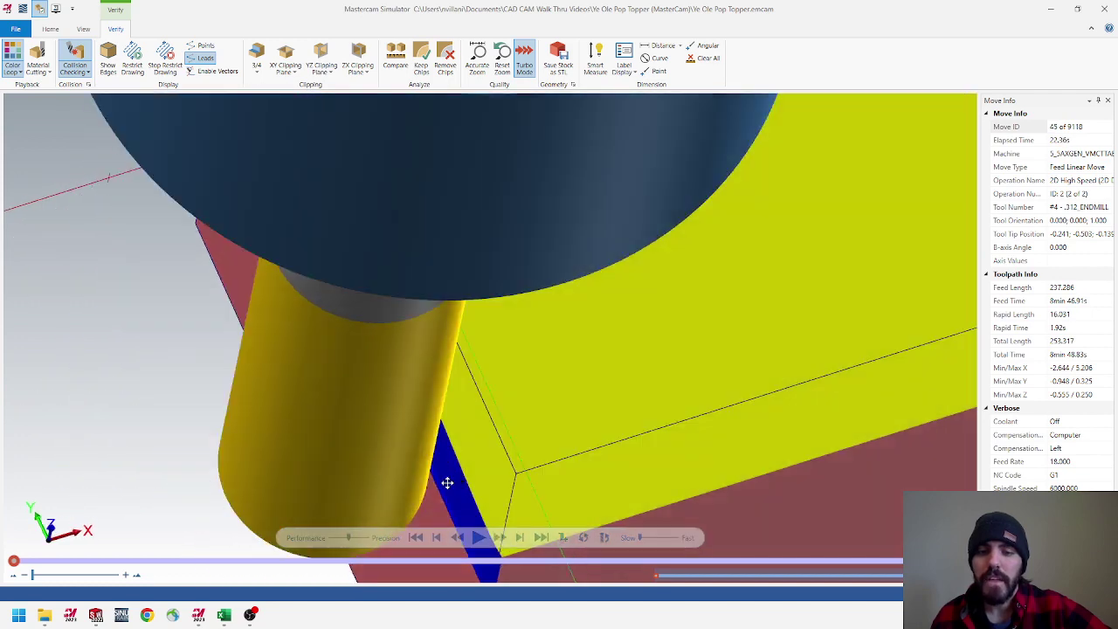
pyautogui.scroll(5, 447, 483)
pyautogui.scroll(-4, 470, 503)
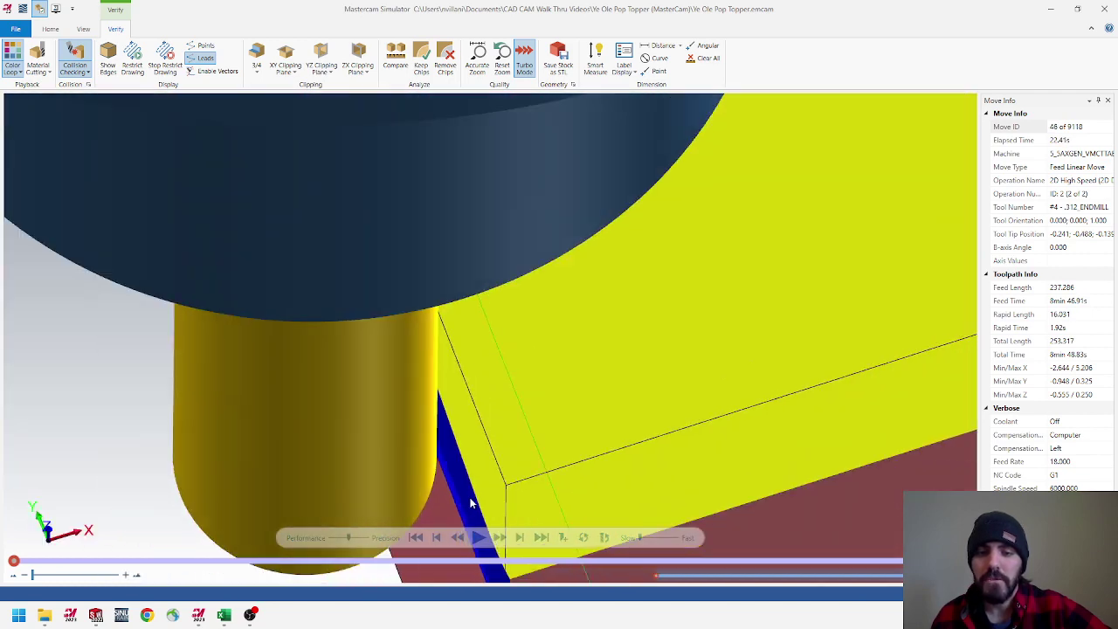
pyautogui.scroll(-2, 470, 503)
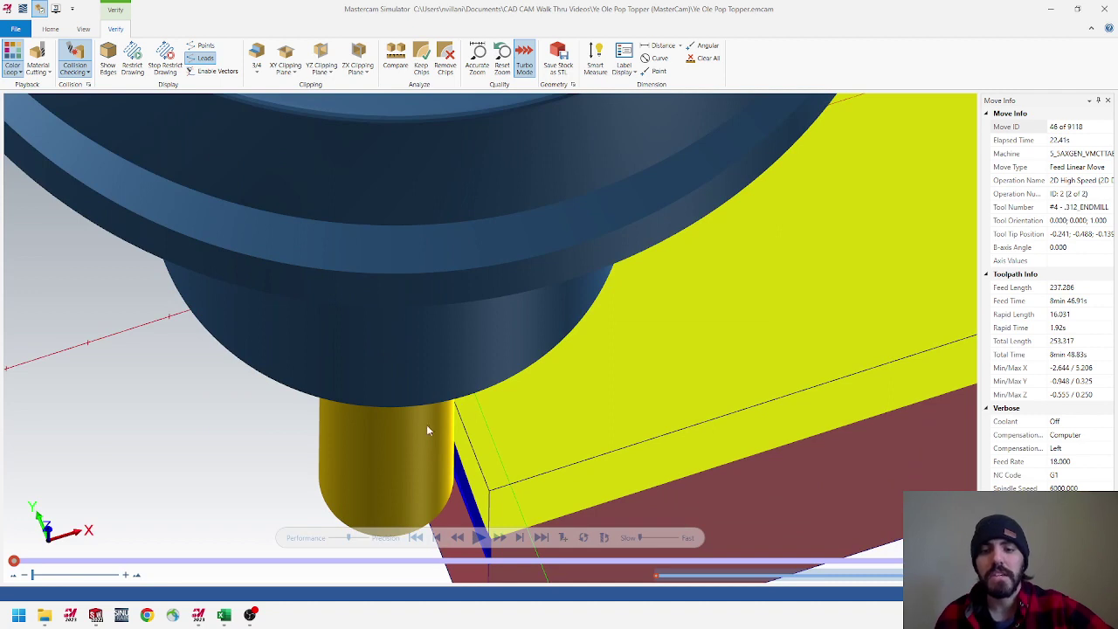
# Resume the simulation and watch the roughing passes along the stock's end and rounded corner
pyautogui.click(480, 537)
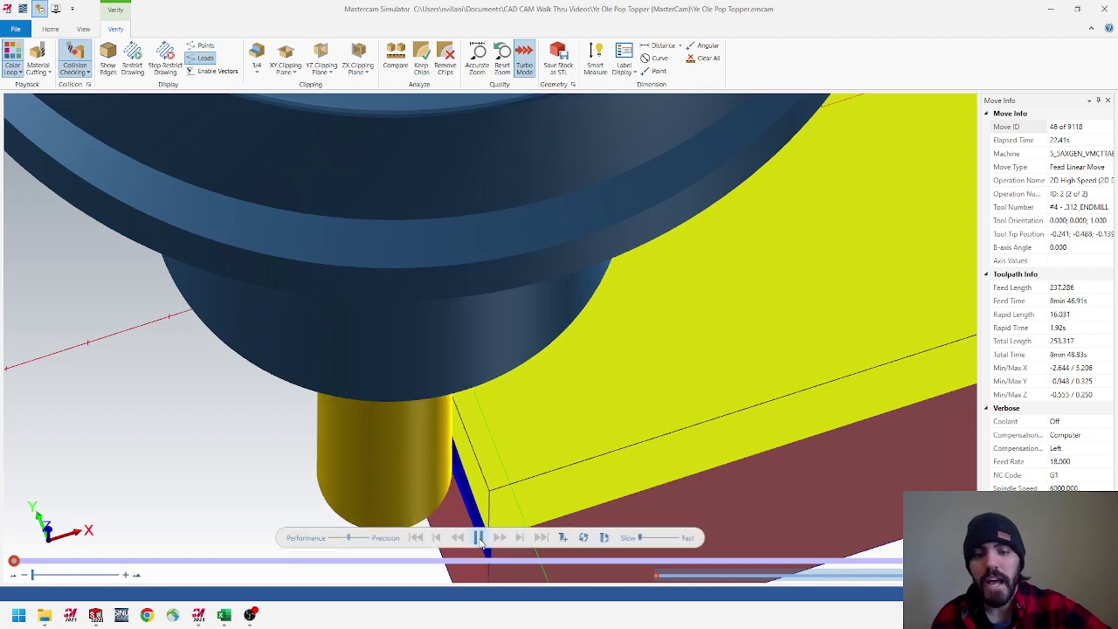
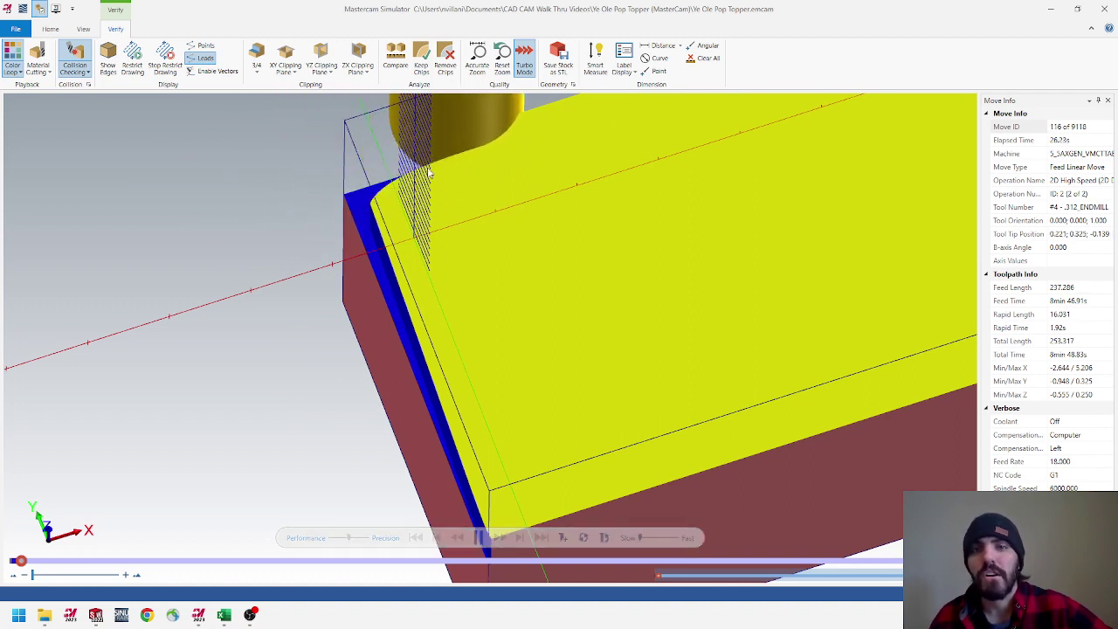
pyautogui.moveTo(429, 174); pyautogui.dragTo(526, 148, button='middle')
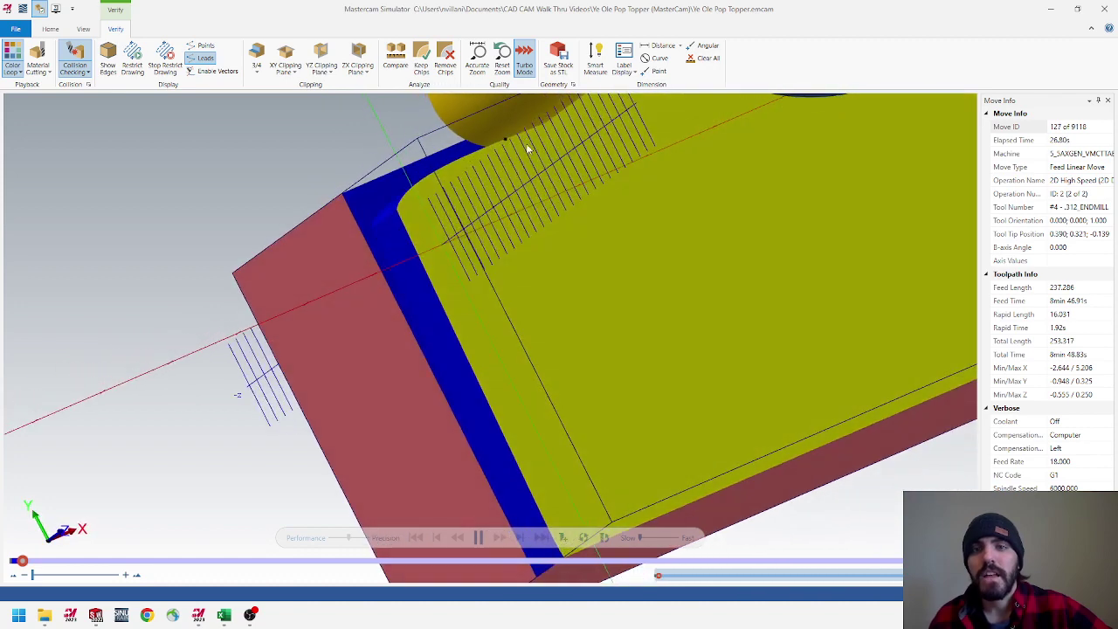
pyautogui.moveTo(442, 207); pyautogui.dragTo(475, 217, button='middle')
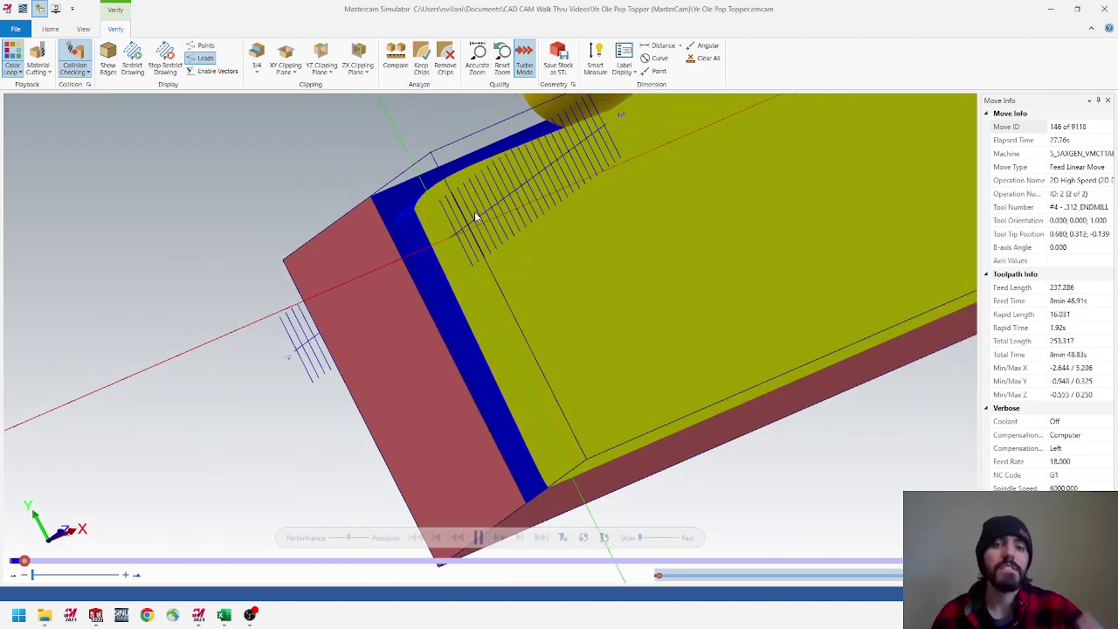
# Watch the end mill rough along the stock's long edge from several angles and distances
pyautogui.moveTo(475, 211); pyautogui.dragTo(639, 209, button='middle')
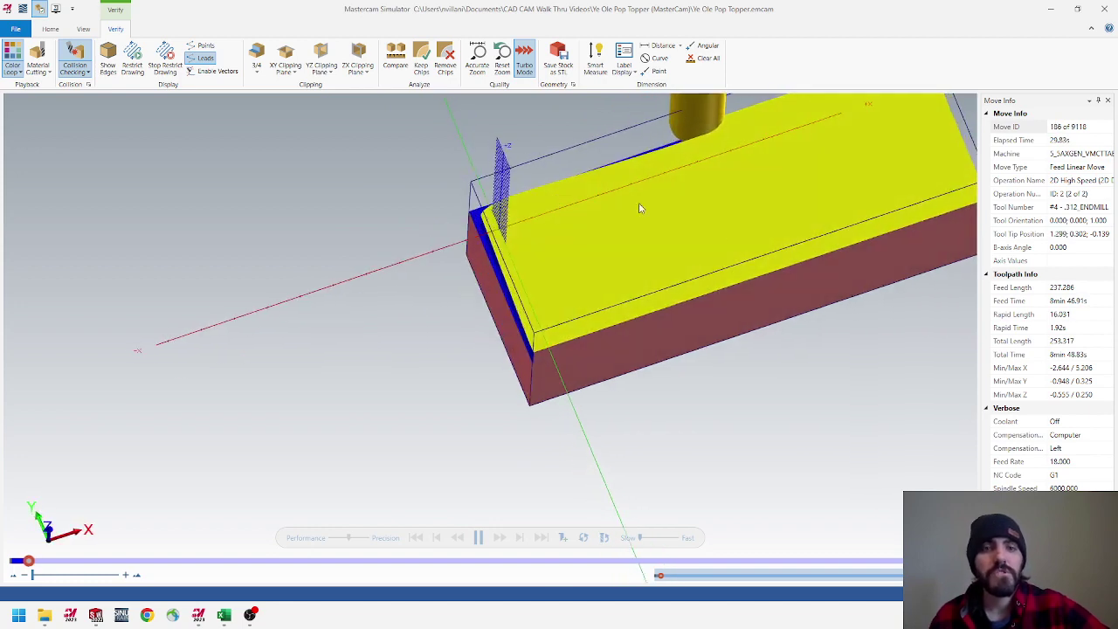
pyautogui.scroll(2, 669, 232)
pyautogui.scroll(-2, 669, 232)
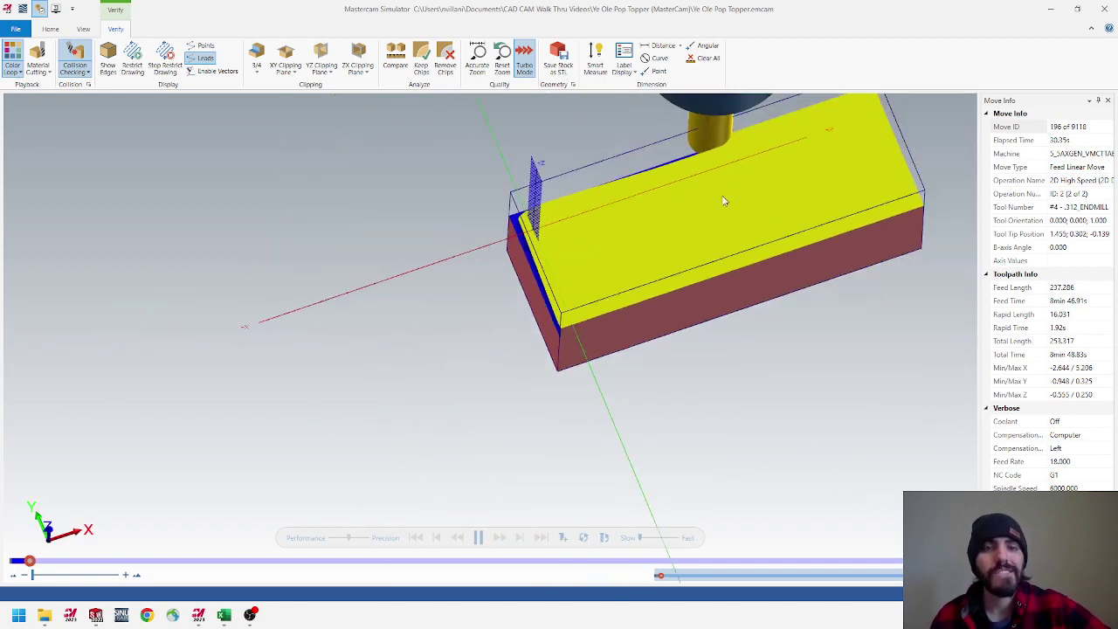
pyautogui.scroll(2, 724, 201)
pyautogui.scroll(-2, 699, 218)
pyautogui.moveTo(699, 218); pyautogui.dragTo(772, 217, button='middle')
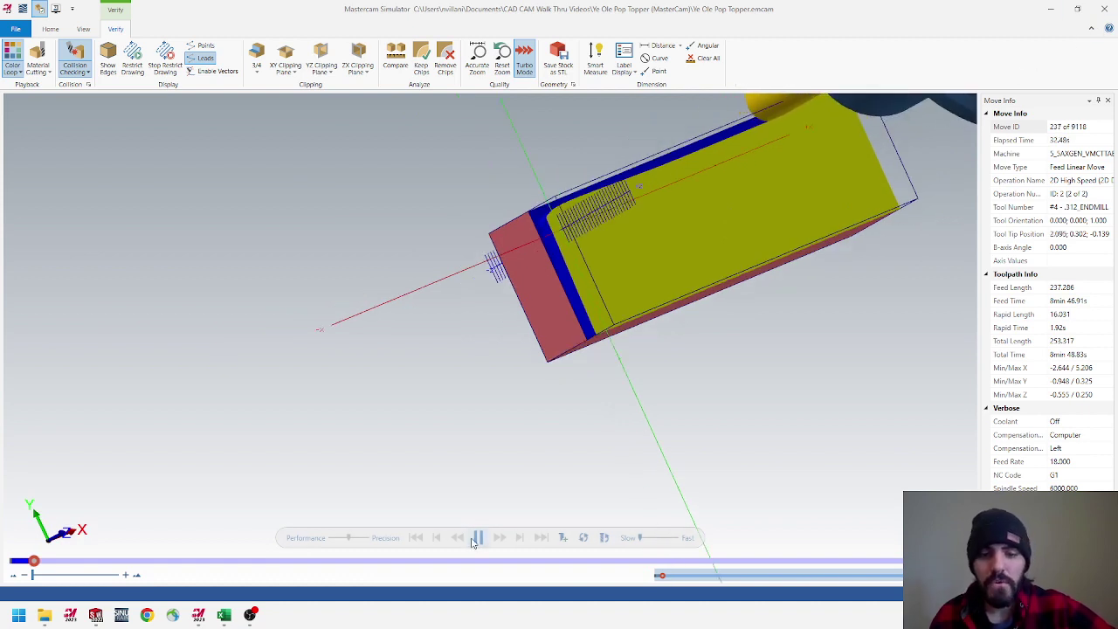
# Set the playback speed to the fastest and run the roughing simulation to its end
pyautogui.moveTo(642, 537); pyautogui.dragTo(686, 538)
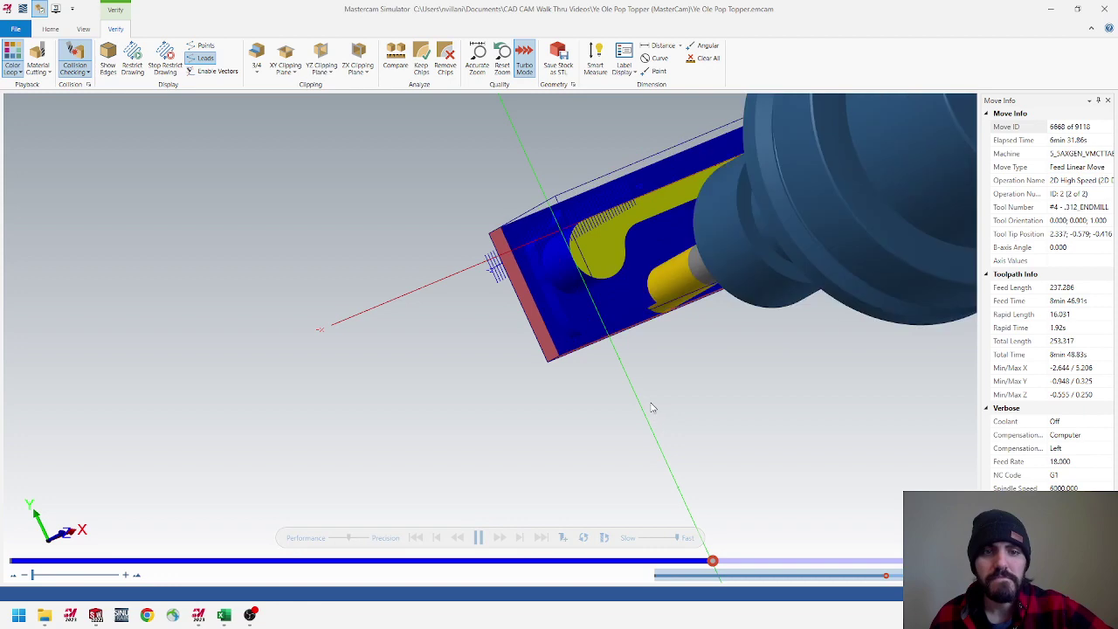
pyautogui.moveTo(654, 406); pyautogui.dragTo(644, 392, button='middle')
pyautogui.scroll(5, 568, 362)
pyautogui.moveTo(489, 335); pyautogui.dragTo(781, 478, button='middle')
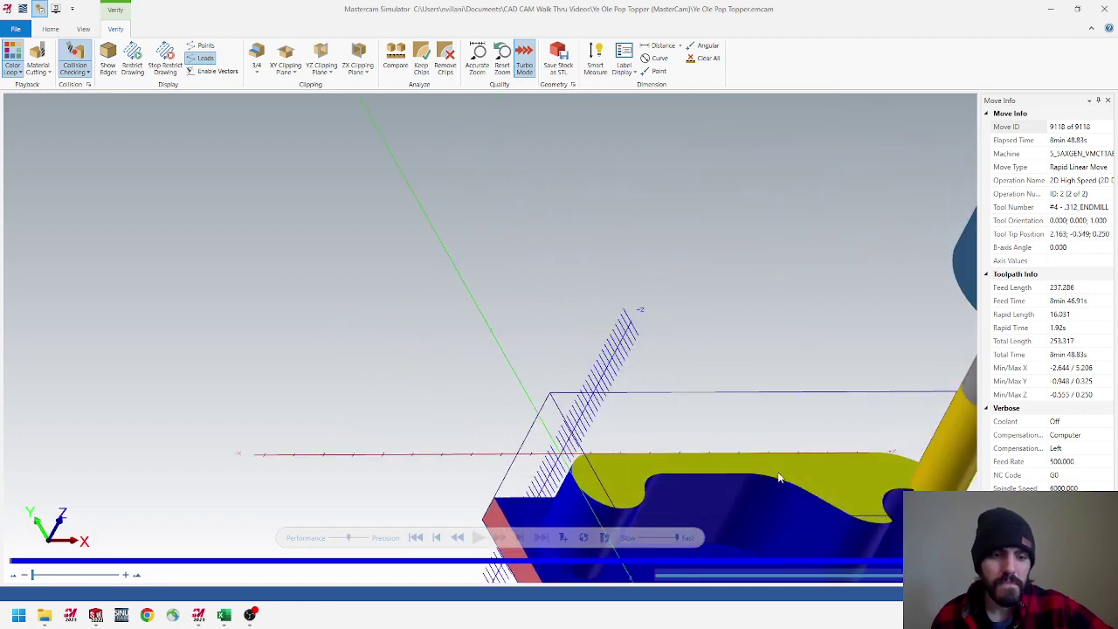
# Inspect the roughed opener's walls, hook and floor from several angles, and close the simulator
pyautogui.scroll(-3, 821, 516)
pyautogui.scroll(-2, 878, 541)
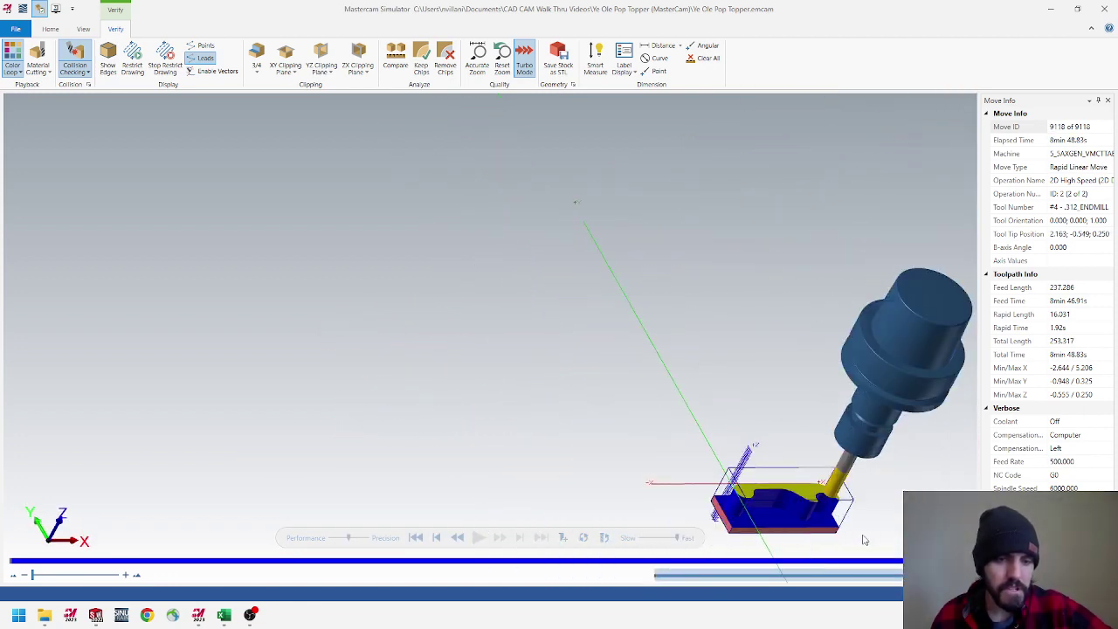
pyautogui.scroll(6, 863, 540)
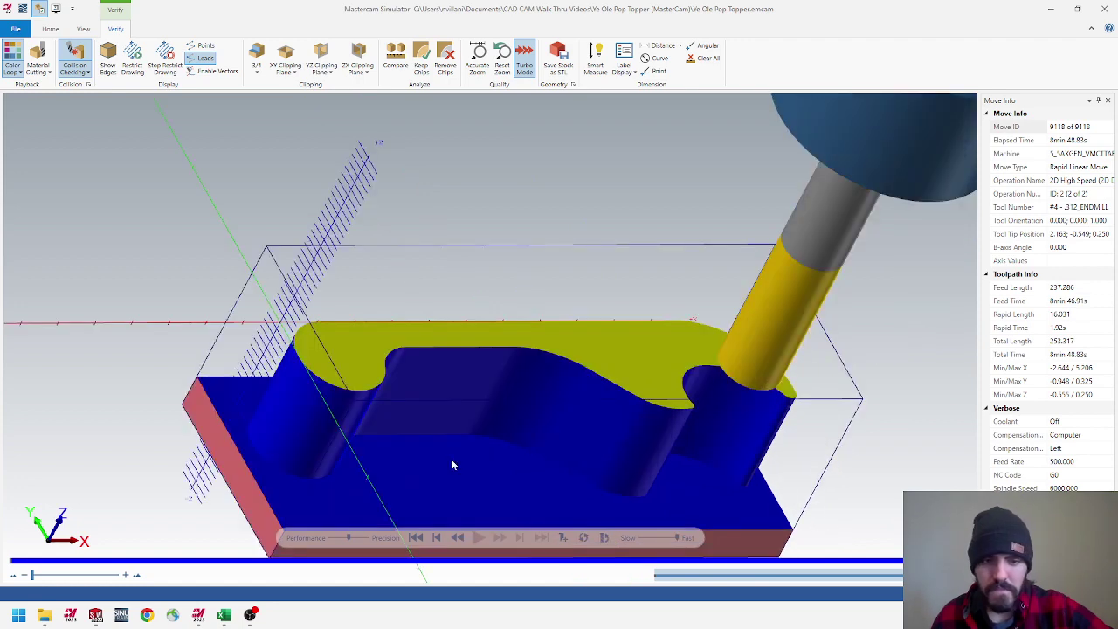
pyautogui.moveTo(448, 334); pyautogui.dragTo(493, 362, button='middle')
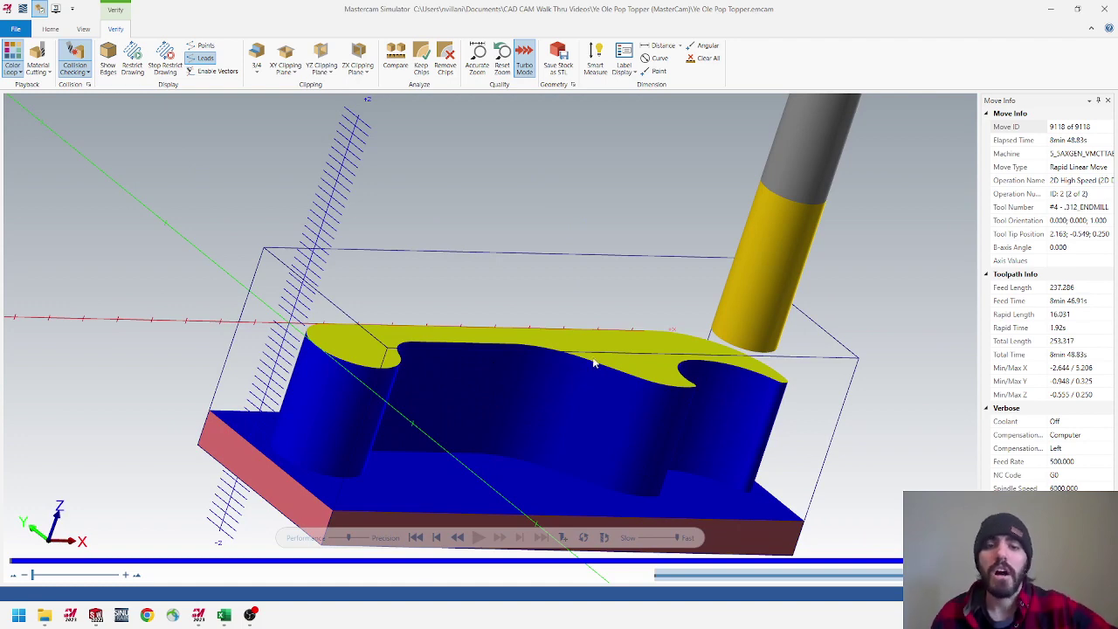
pyautogui.moveTo(433, 357); pyautogui.dragTo(634, 356, button='middle')
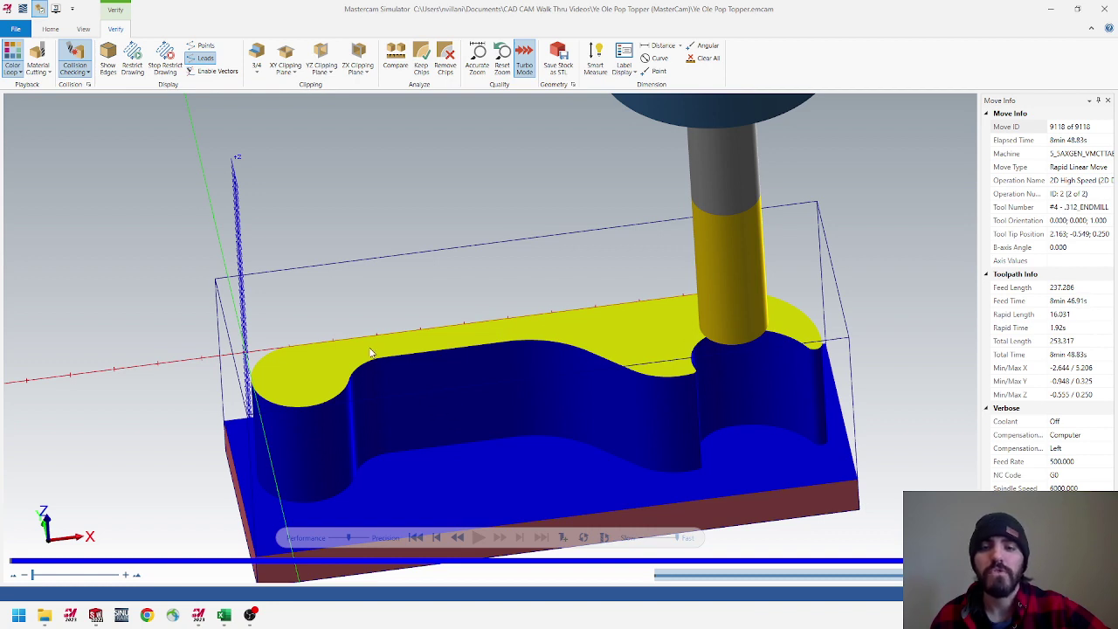
pyautogui.moveTo(370, 353); pyautogui.dragTo(378, 389, button='middle')
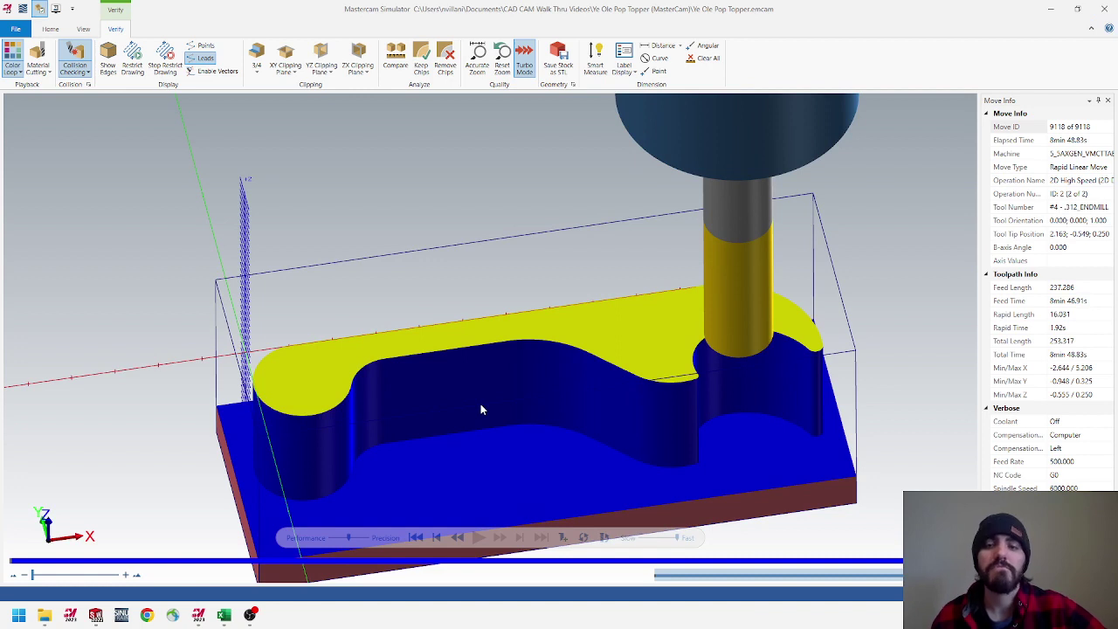
pyautogui.click(1106, 11)
# Create a Contour toolpath on the opener's outer top-edge loop, reversing the chain direction
pyautogui.moveTo(559, 402); pyautogui.dragTo(516, 424, button='middle')
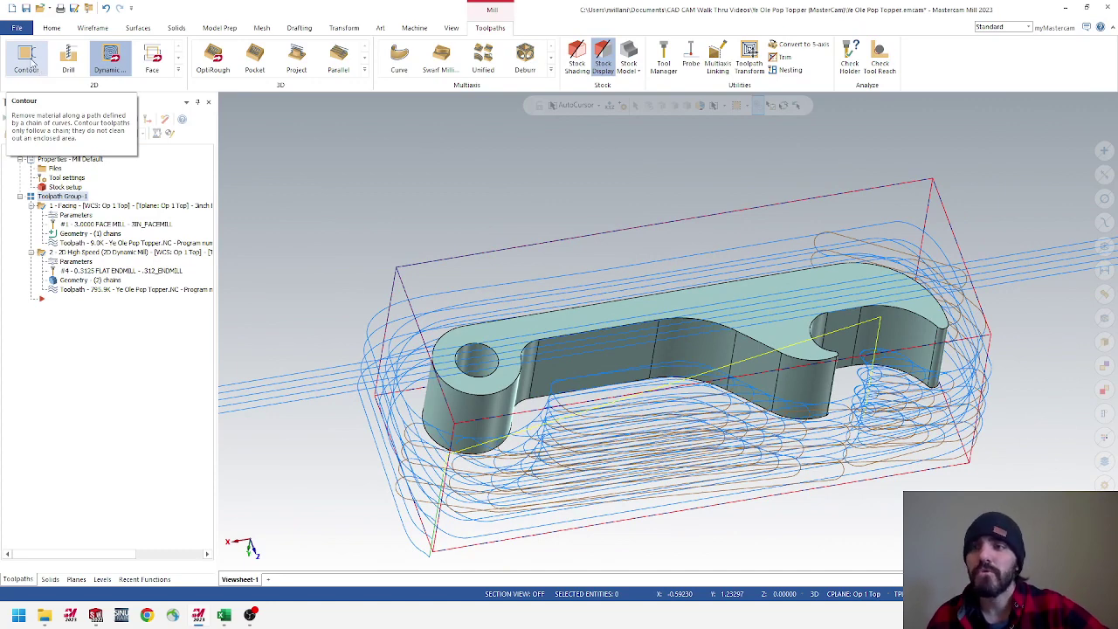
pyautogui.click(31, 58)
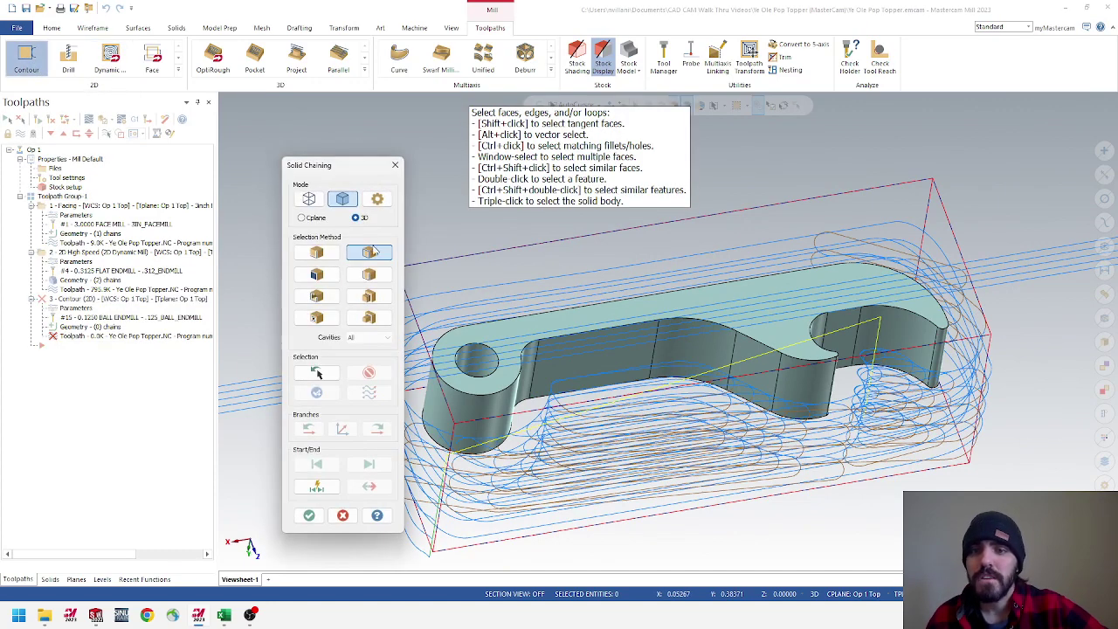
pyautogui.click(466, 335)
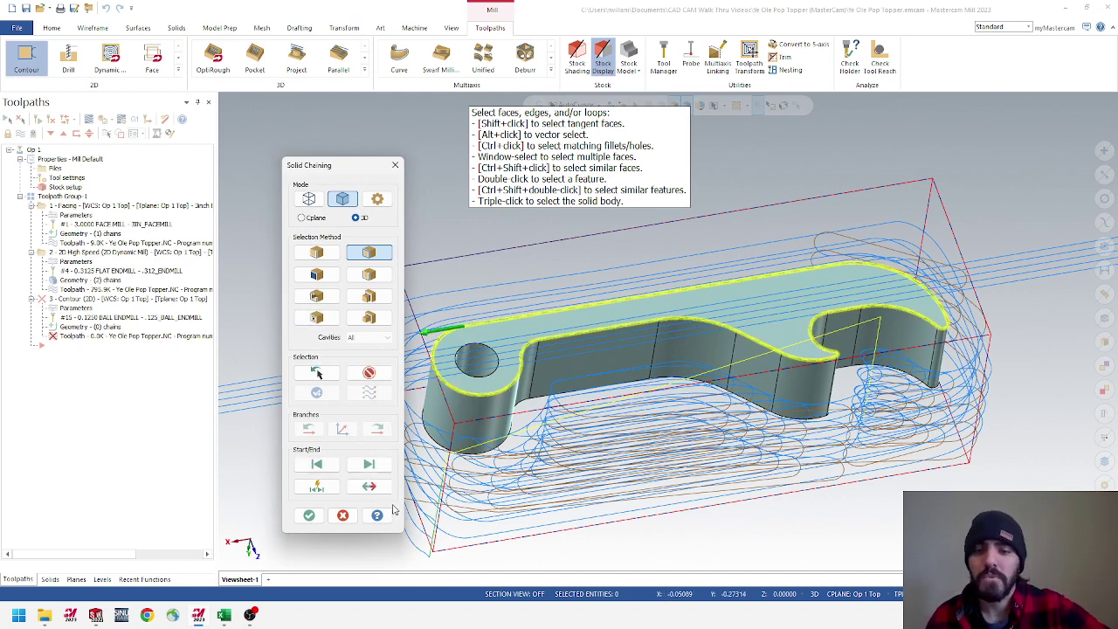
pyautogui.click(366, 490)
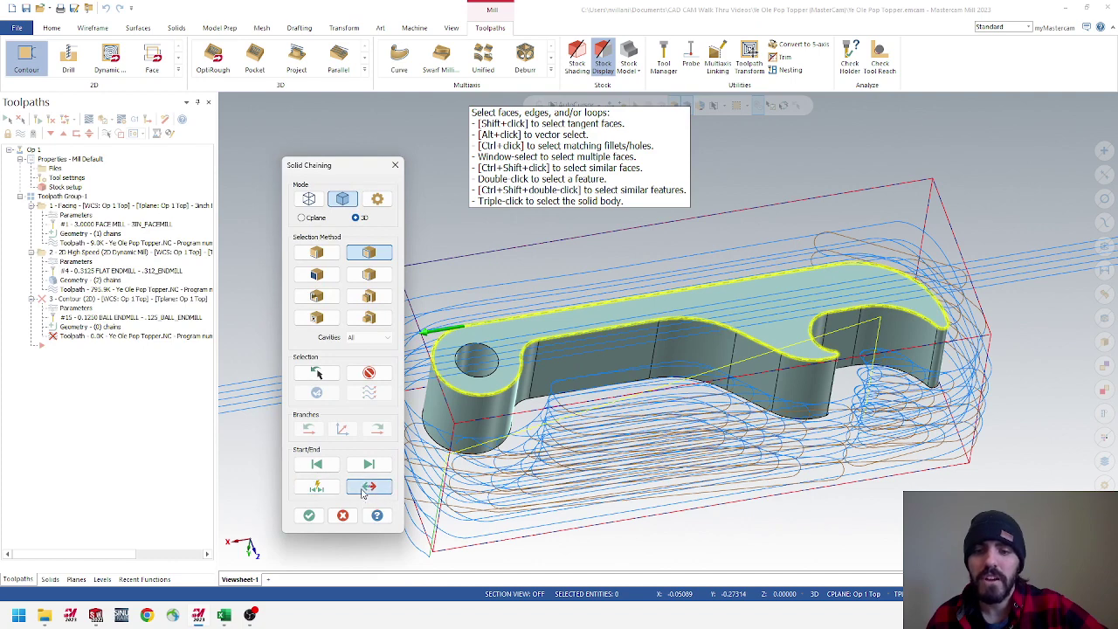
pyautogui.click(313, 517)
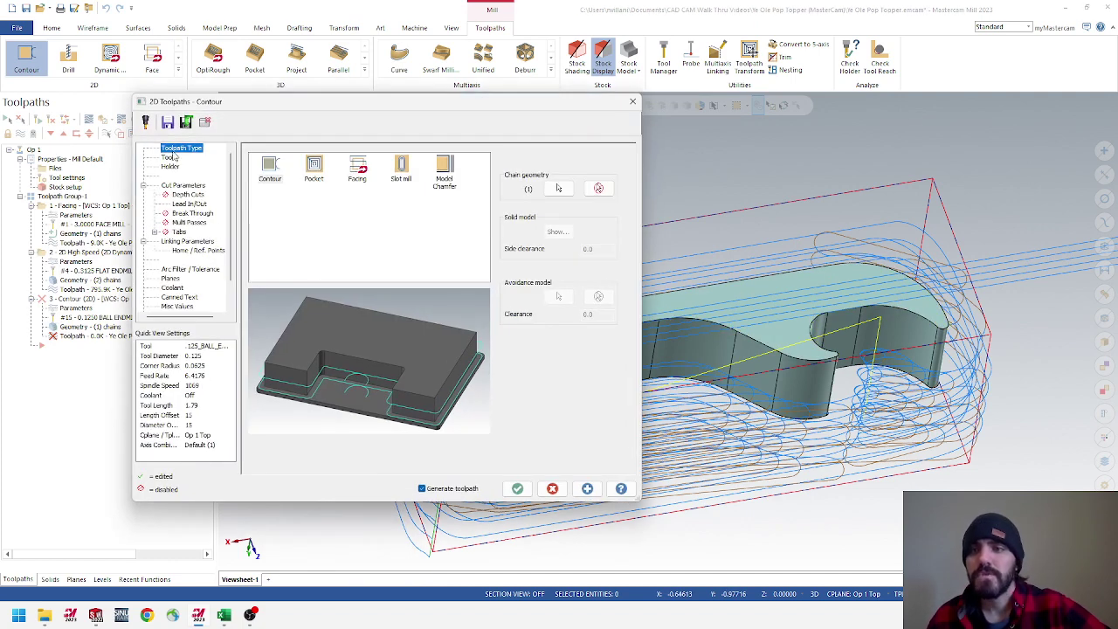
# Choose tool 5, the .250_ENDMILL, for the contour and add the comment ".250 Finish Endmill"
pyautogui.click(168, 157)
pyautogui.scroll(3, 378, 196)
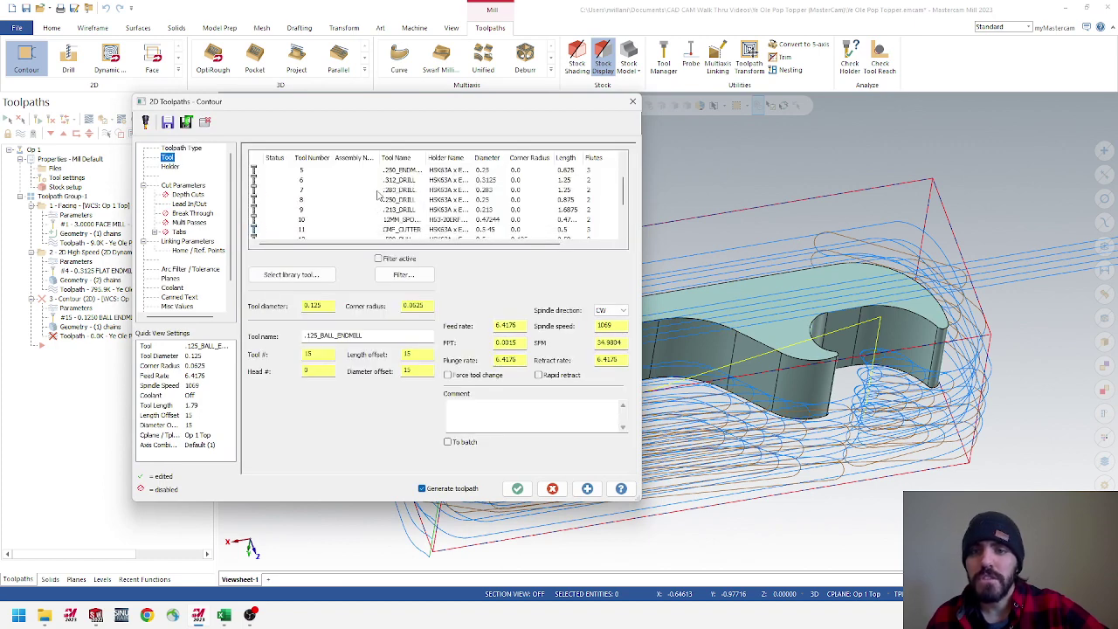
pyautogui.scroll(-3, 379, 198)
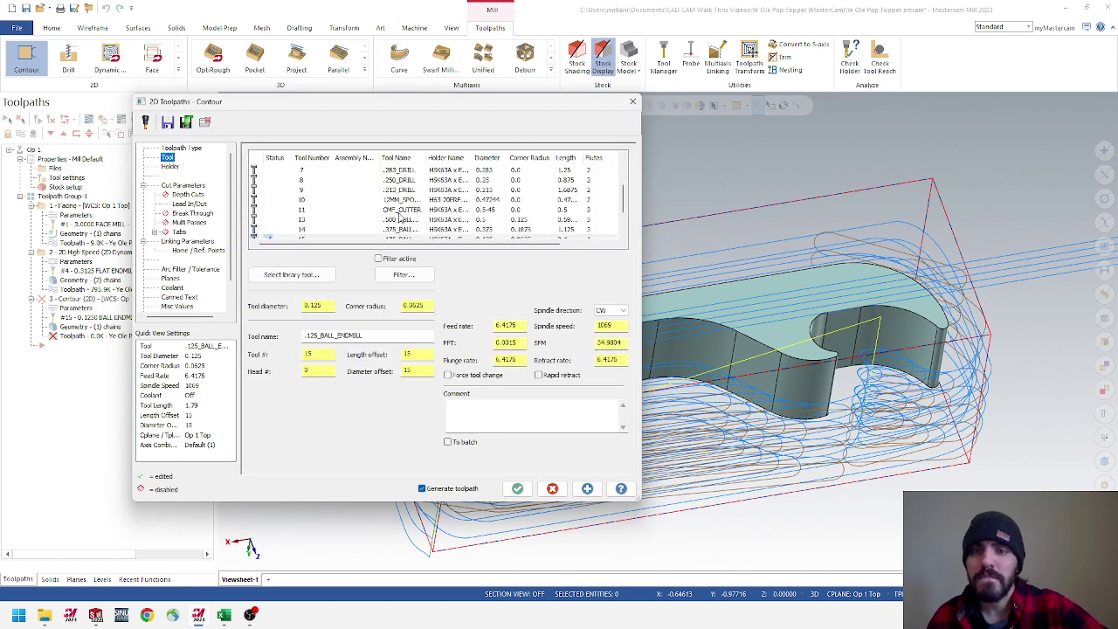
pyautogui.scroll(2, 400, 216)
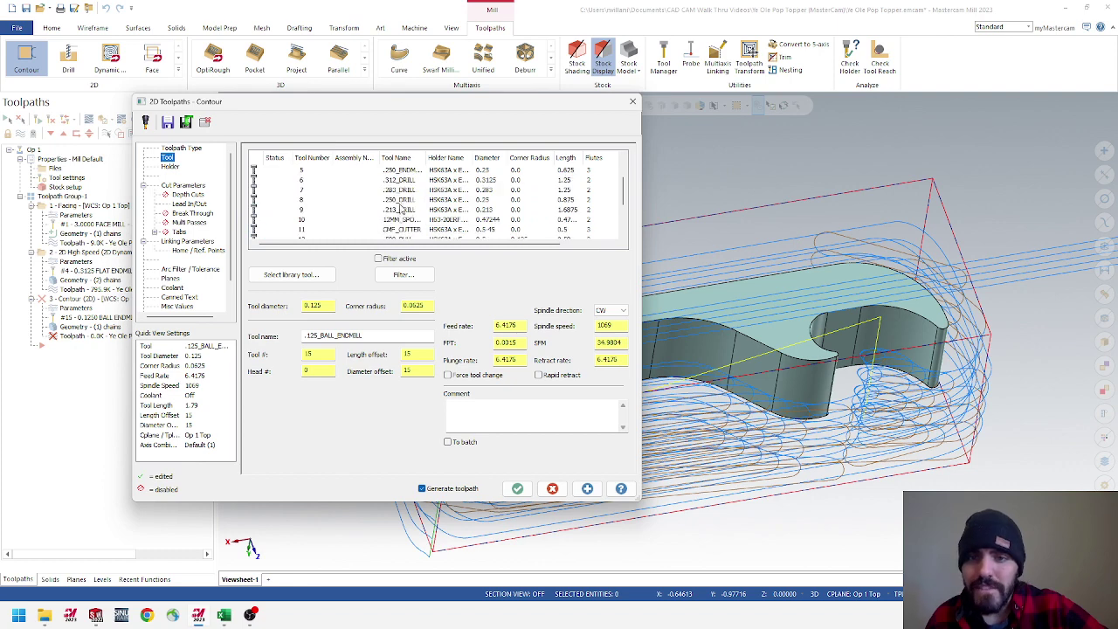
pyautogui.scroll(2, 401, 210)
pyautogui.click(402, 199)
pyautogui.click(479, 412)
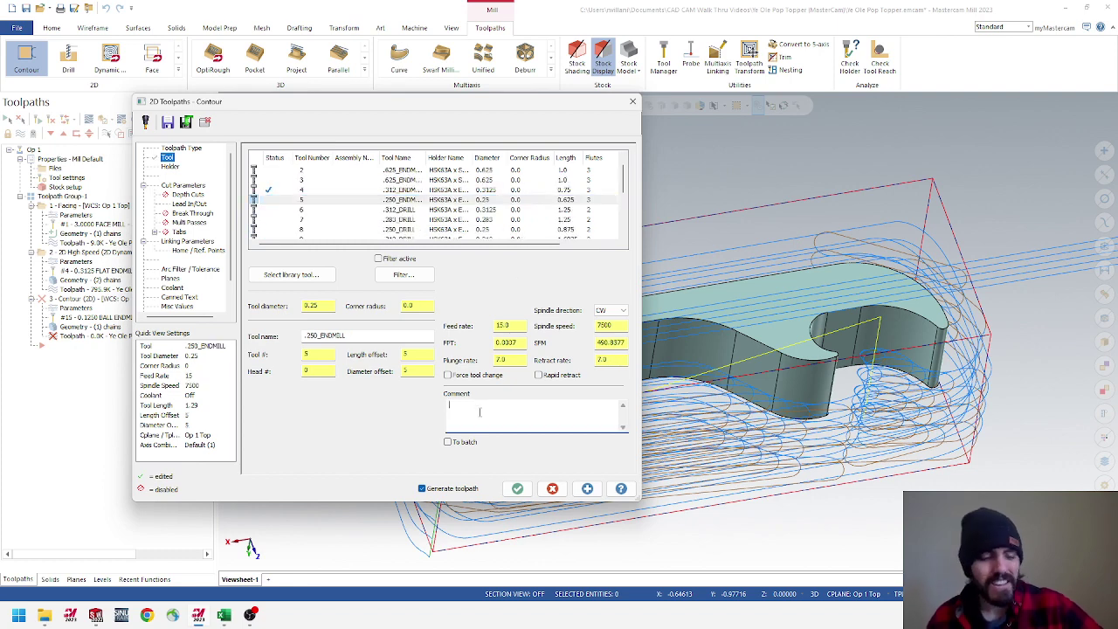
pyautogui.write('.250in')
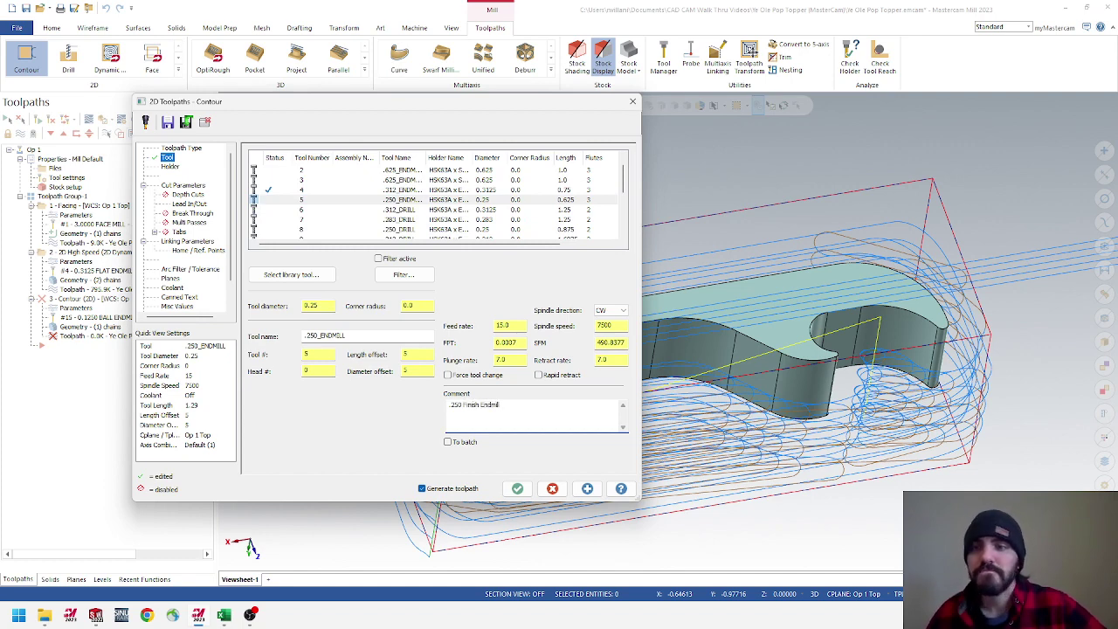
# Review the contour's cut parameters, depth cuts, lead in/out, break through, multi passes and tabs settings
pyautogui.click(183, 187)
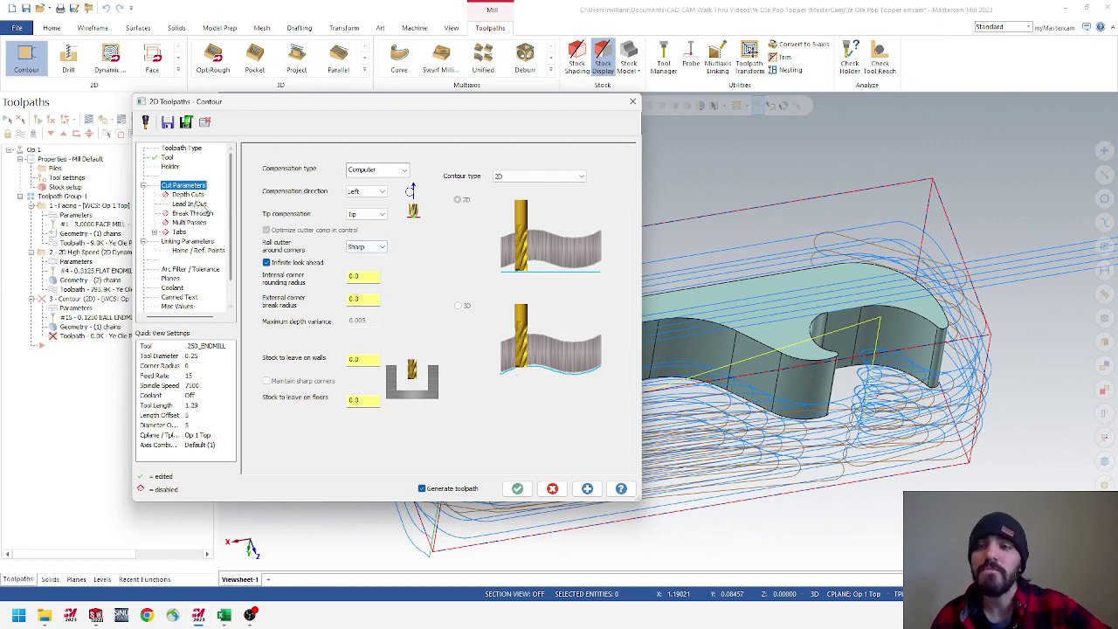
pyautogui.click(190, 196)
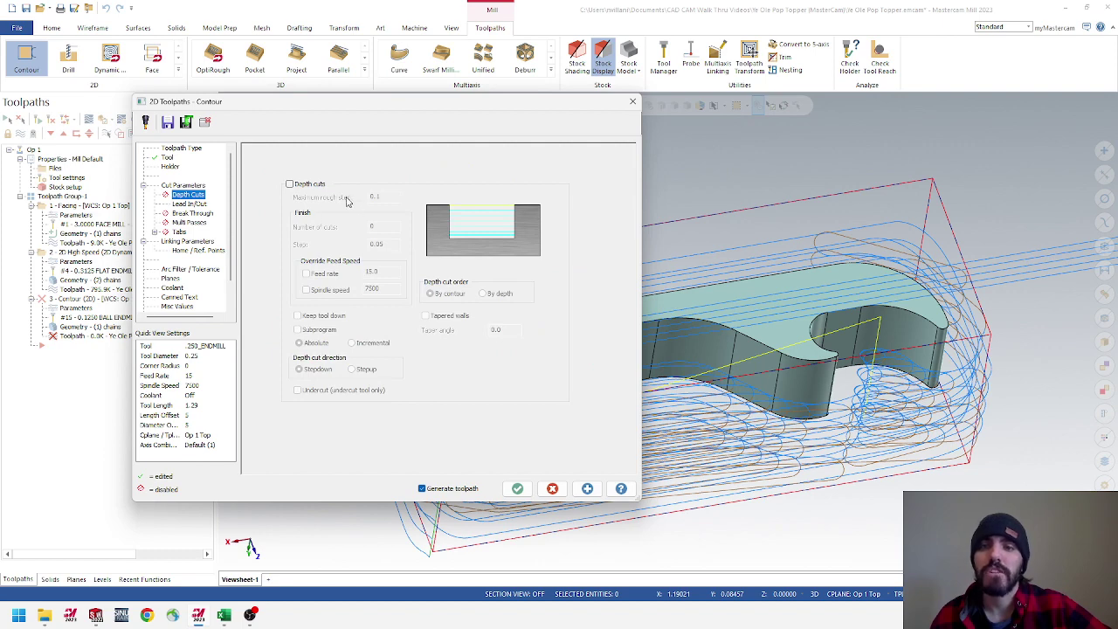
pyautogui.click(190, 204)
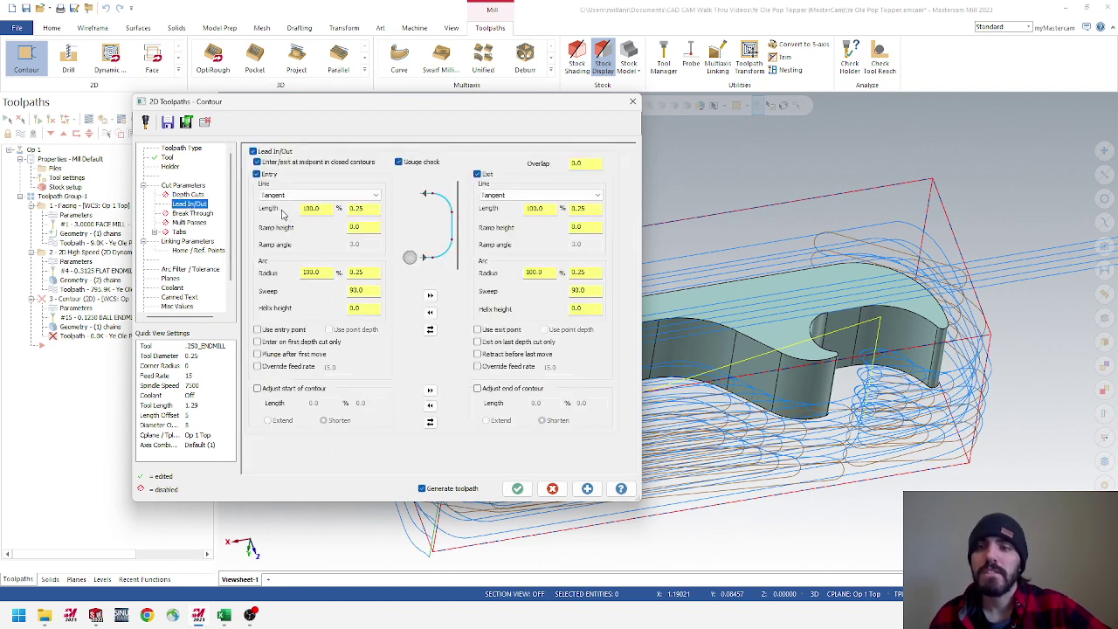
pyautogui.click(196, 214)
pyautogui.click(192, 223)
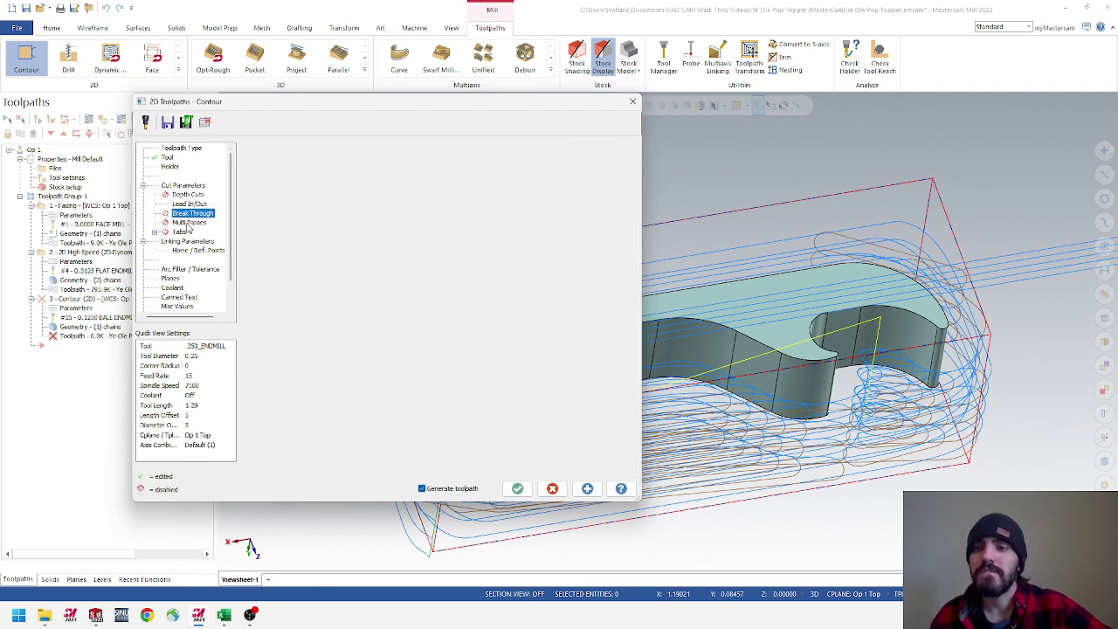
pyautogui.click(179, 232)
# Make the contour's retract and feed plane absolute, and set top of stock to 0.0 from a point on the opener's top face
pyautogui.click(183, 241)
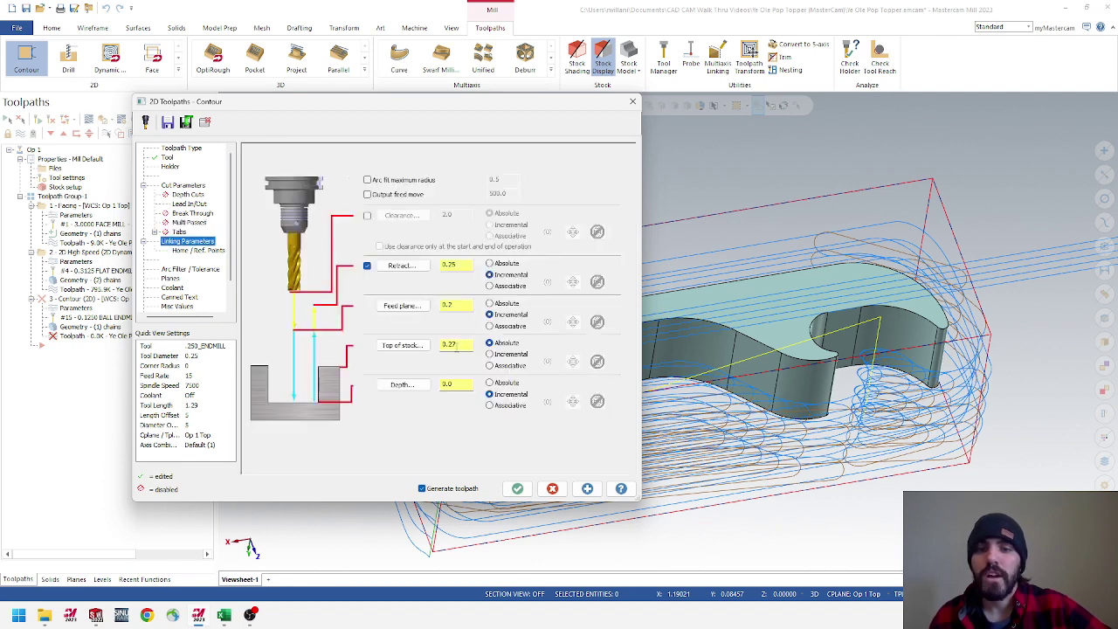
pyautogui.click(489, 263)
pyautogui.click(490, 303)
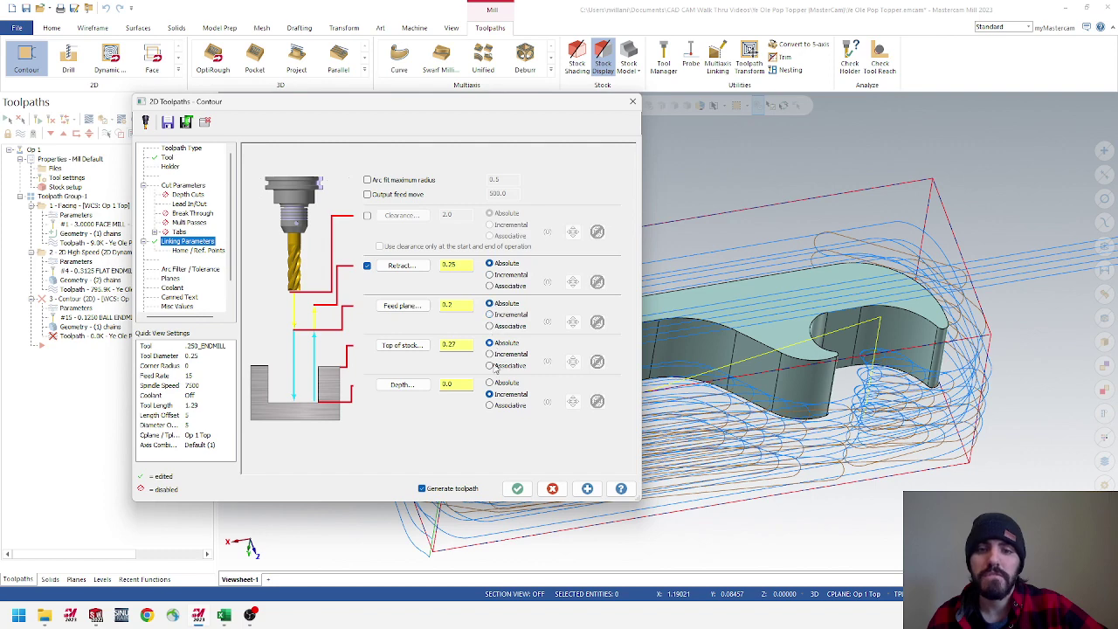
pyautogui.click(402, 345)
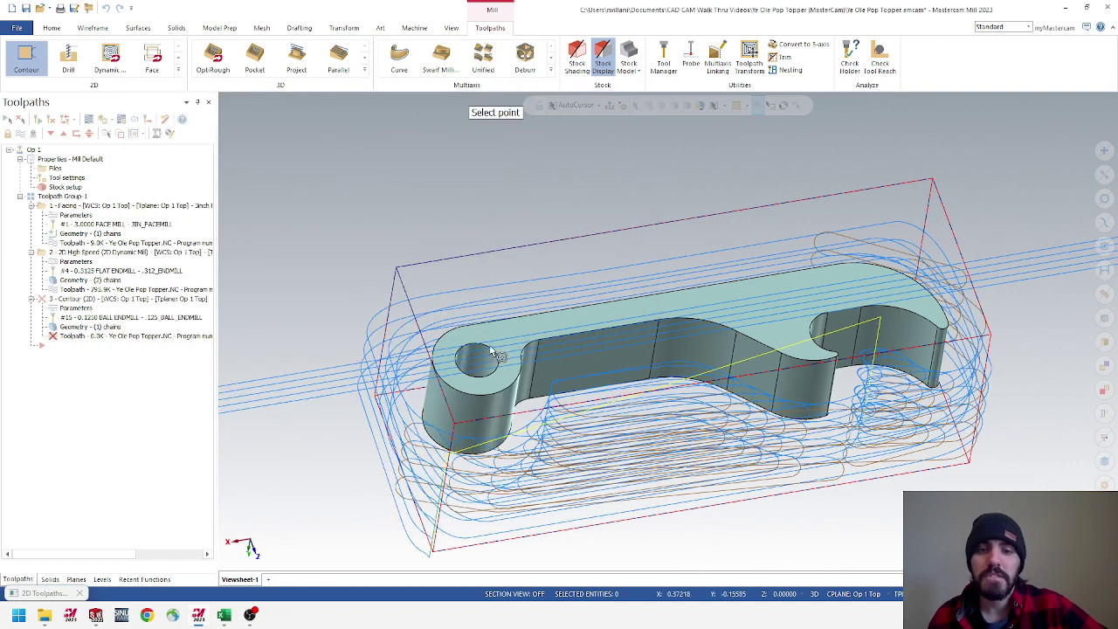
pyautogui.click(451, 378)
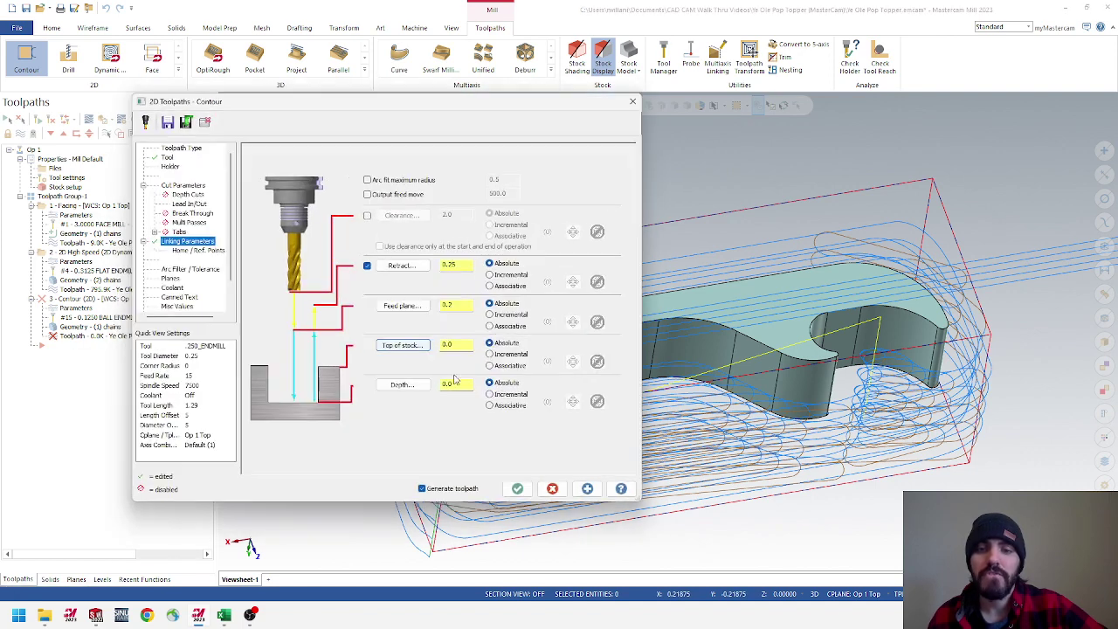
# Set the contour depth to -0.5 from a point on the opener's bottom edge and generate the toolpath
pyautogui.click(409, 386)
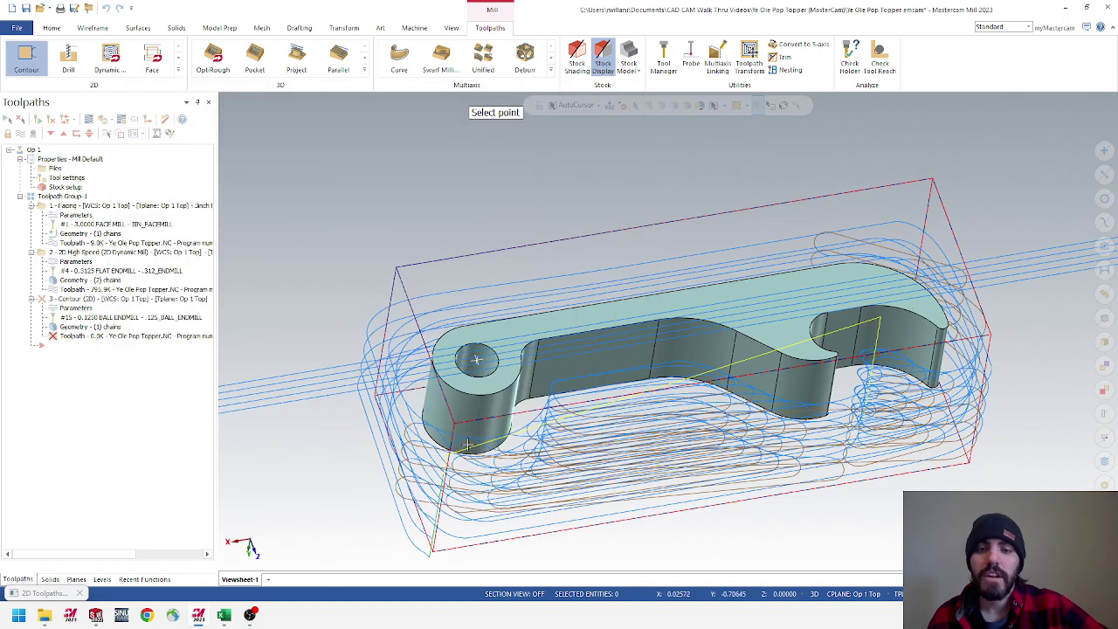
pyautogui.click(480, 463)
pyautogui.click(457, 384)
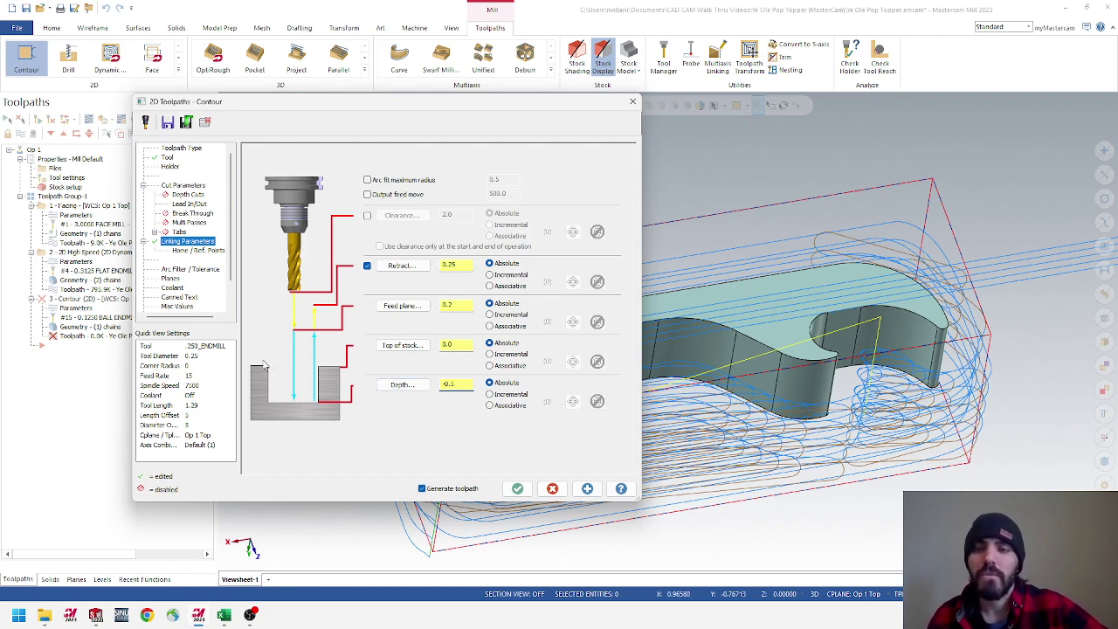
pyautogui.click(517, 489)
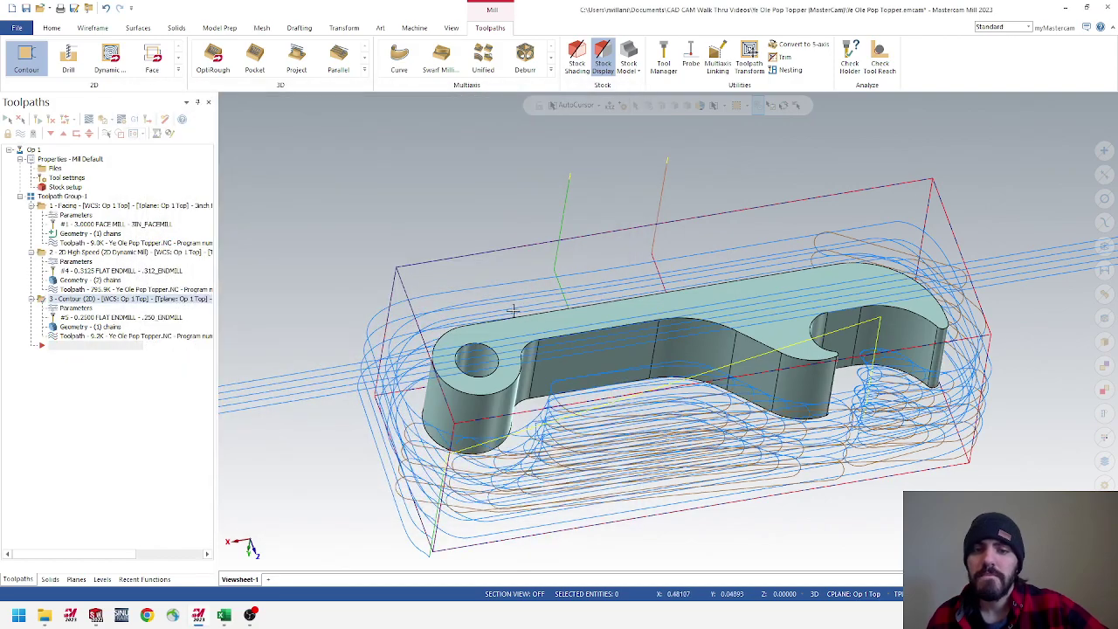
# Verify all operations in Toolpath Group-1, running the simulation to the end and inspecting the finished walls near the hook
pyautogui.moveTo(518, 310)
pyautogui.mouseDown(button='middle')
pyautogui.moveTo(540, 352)
pyautogui.moveTo(576, 268)
pyautogui.mouseUp(button='middle')
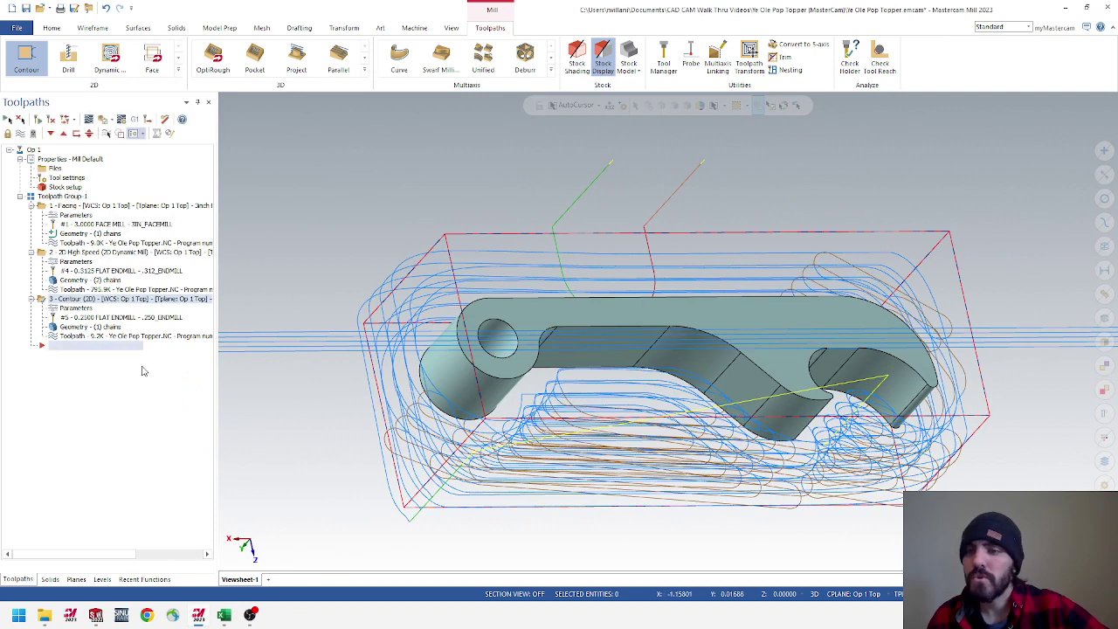
pyautogui.click(60, 197)
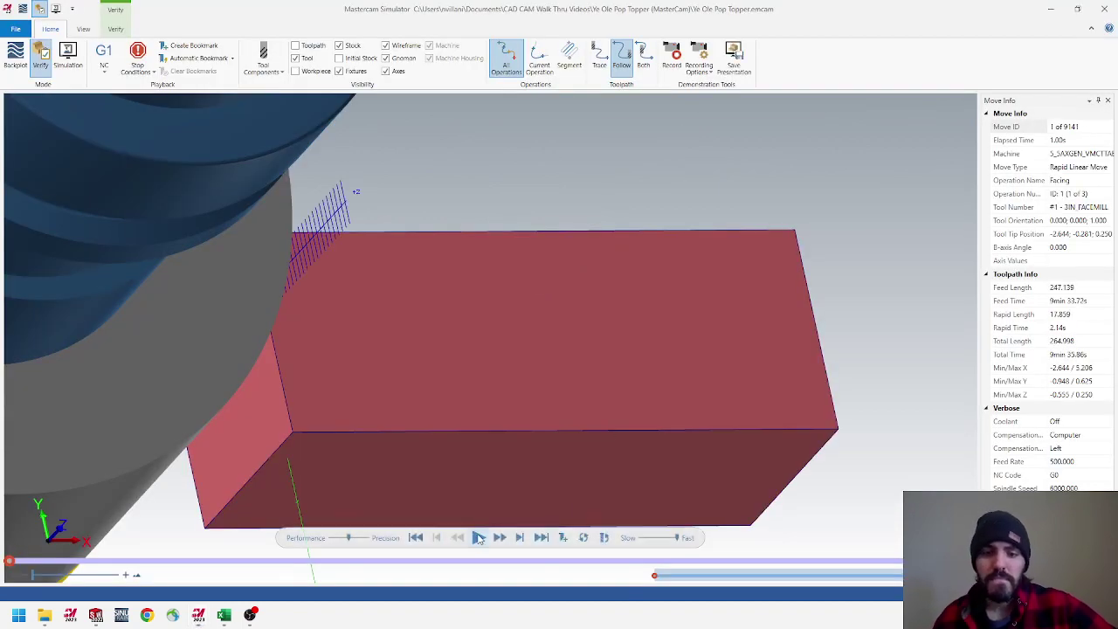
pyautogui.click(478, 537)
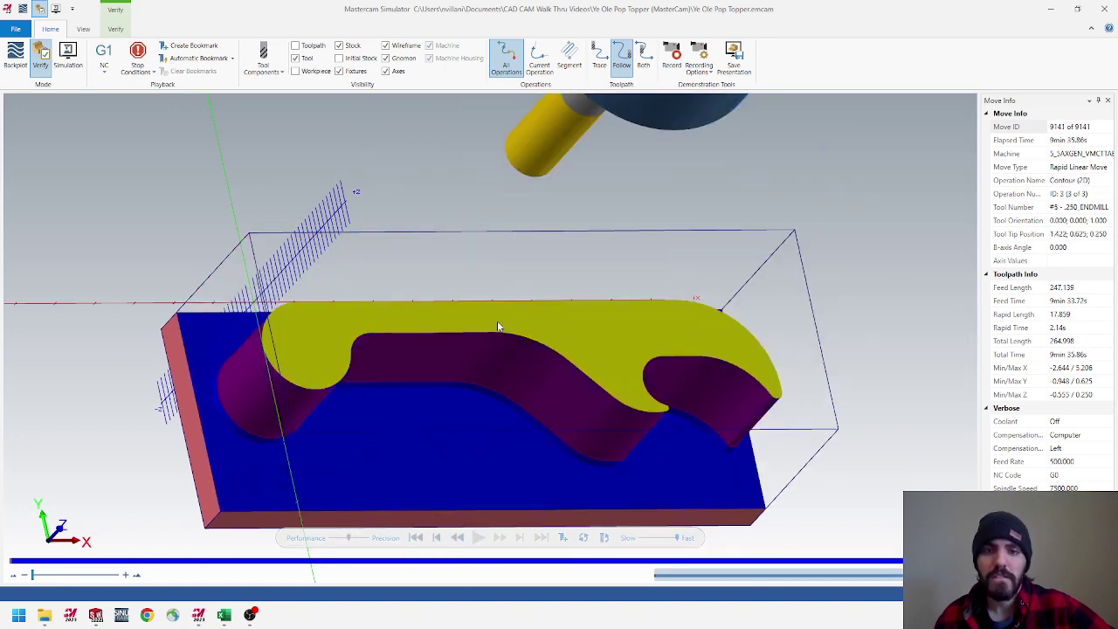
pyautogui.moveTo(497, 322); pyautogui.dragTo(498, 312, button='middle')
pyautogui.scroll(6, 534, 405)
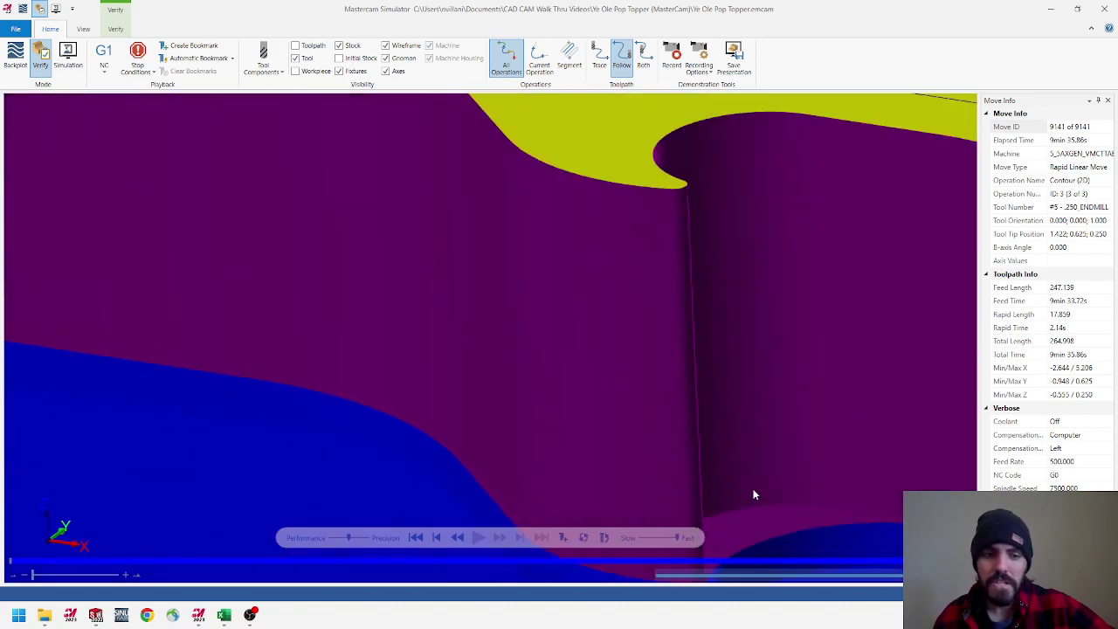
# Inspect the simulated opener's finished hook walls and floor edge from several angles, and close the verification
pyautogui.scroll(-8, 751, 502)
pyautogui.scroll(4, 762, 521)
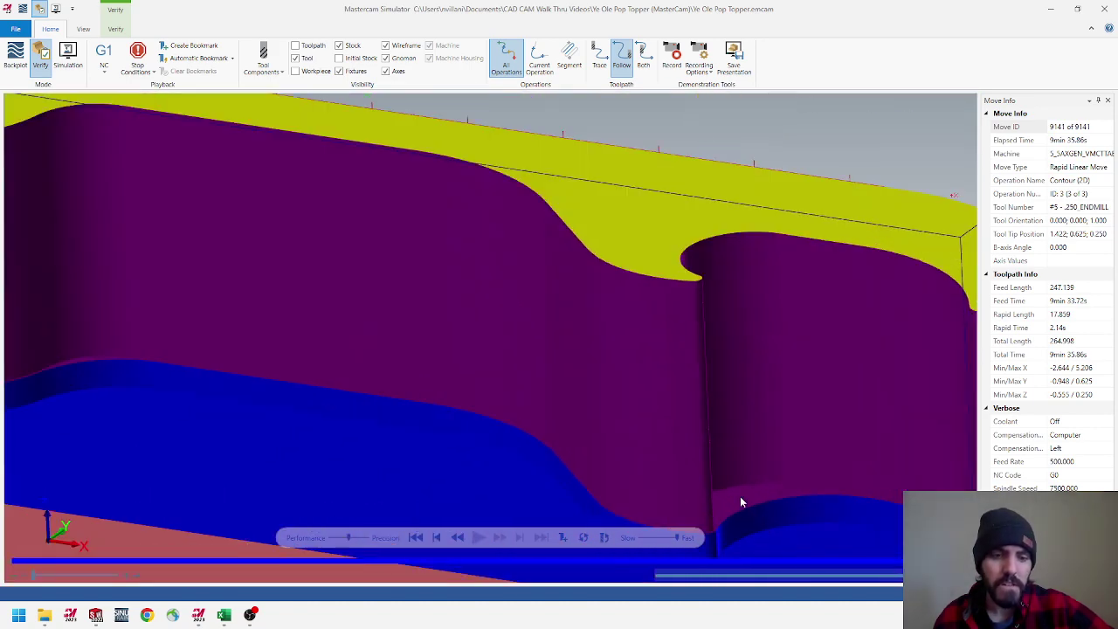
pyautogui.moveTo(740, 496); pyautogui.dragTo(734, 508, button='middle')
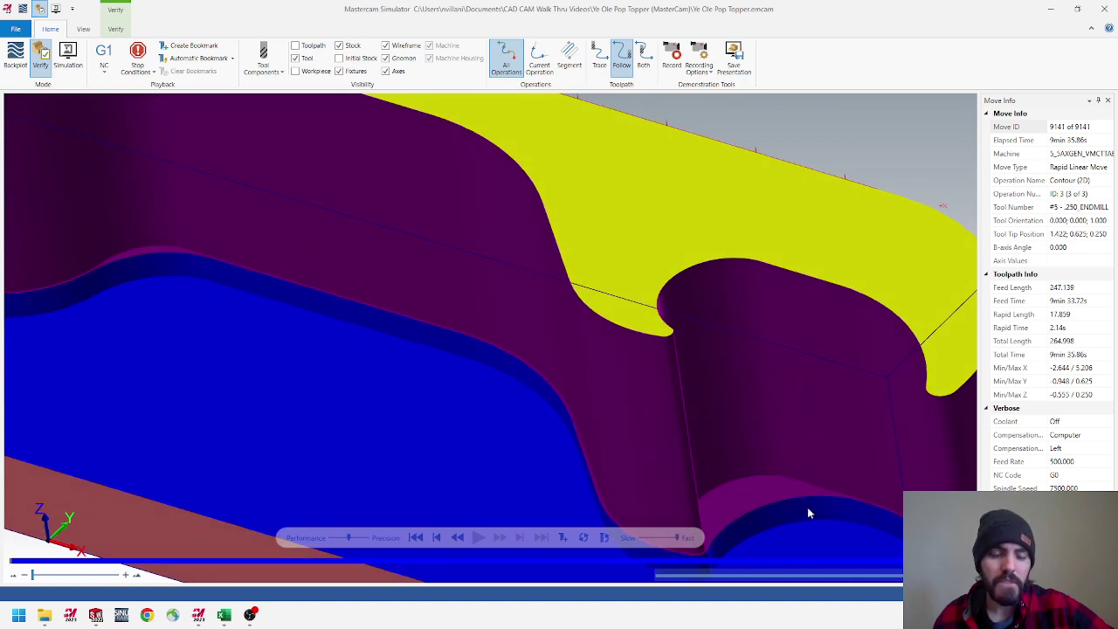
pyautogui.scroll(2, 752, 490)
pyautogui.scroll(-8, 769, 512)
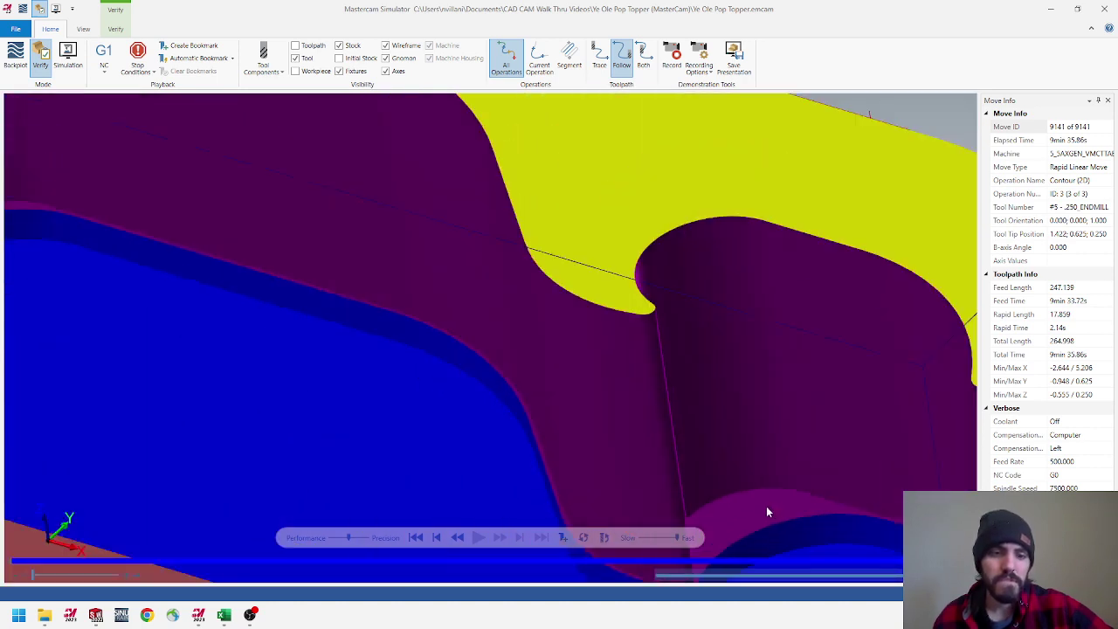
pyautogui.scroll(-2, 845, 559)
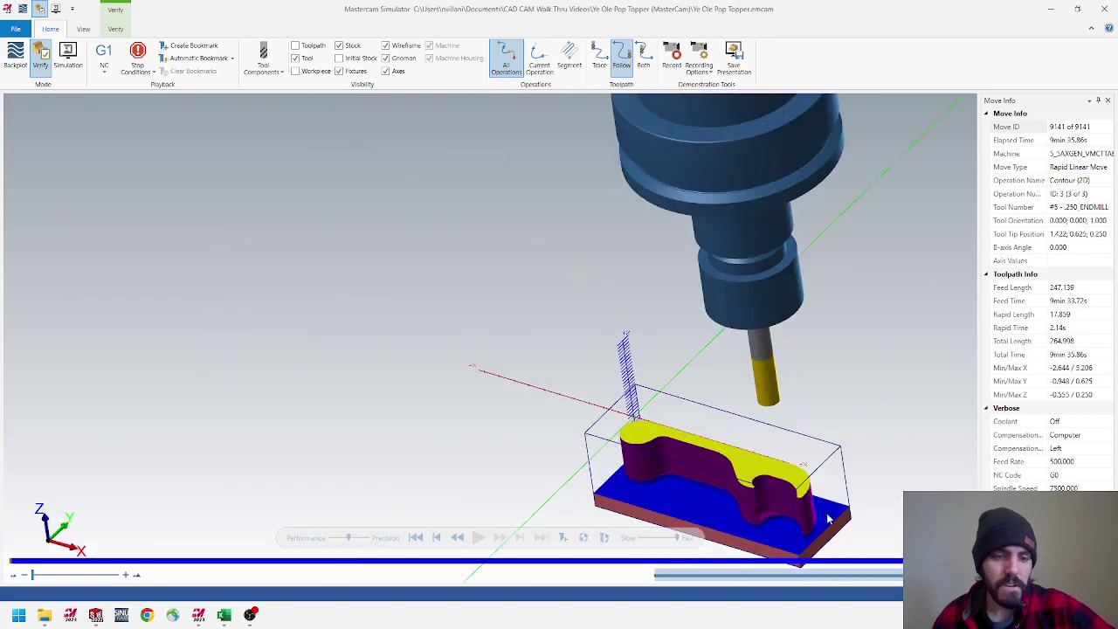
pyautogui.moveTo(827, 511); pyautogui.dragTo(818, 393, button='middle')
pyautogui.moveTo(837, 442); pyautogui.dragTo(831, 410, button='middle')
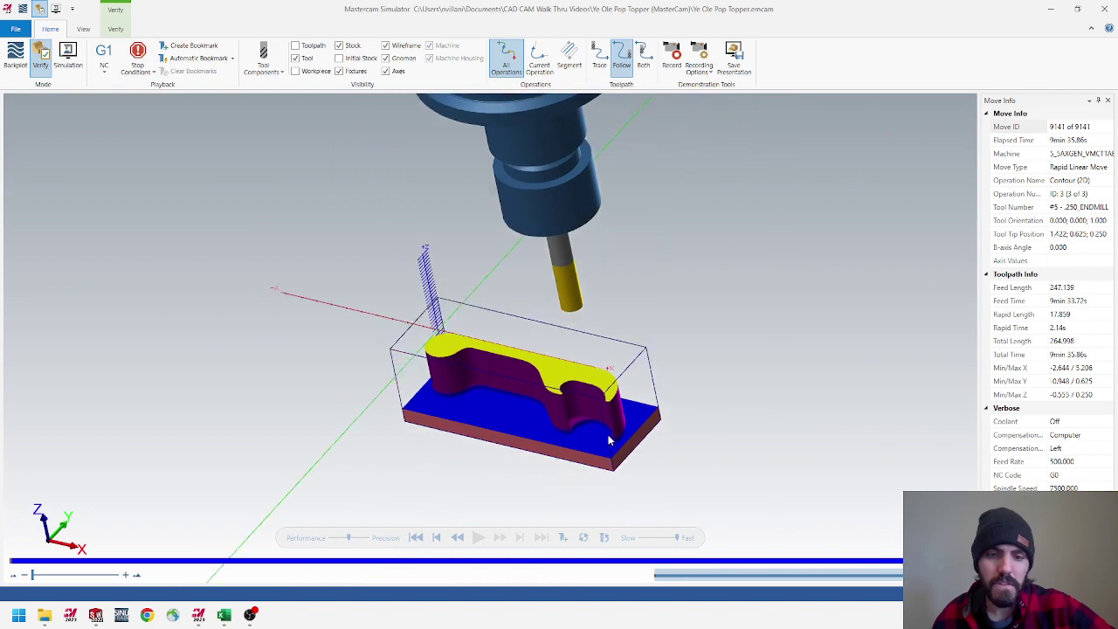
pyautogui.scroll(6, 590, 412)
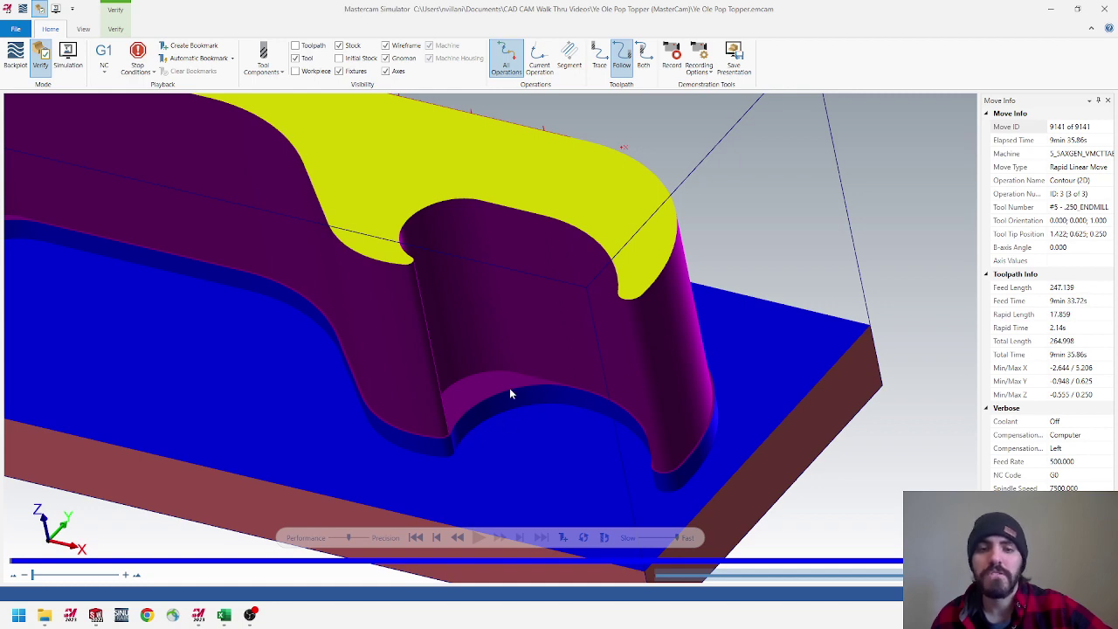
pyautogui.scroll(-5, 484, 390)
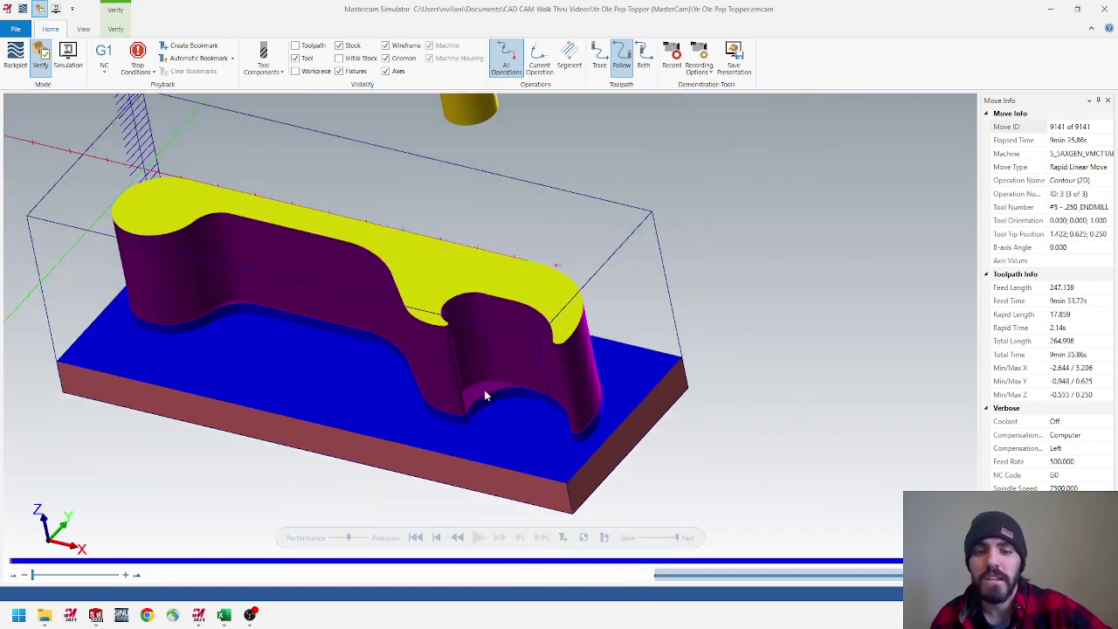
pyautogui.moveTo(484, 392); pyautogui.dragTo(402, 378, button='middle')
pyautogui.click(1104, 8)
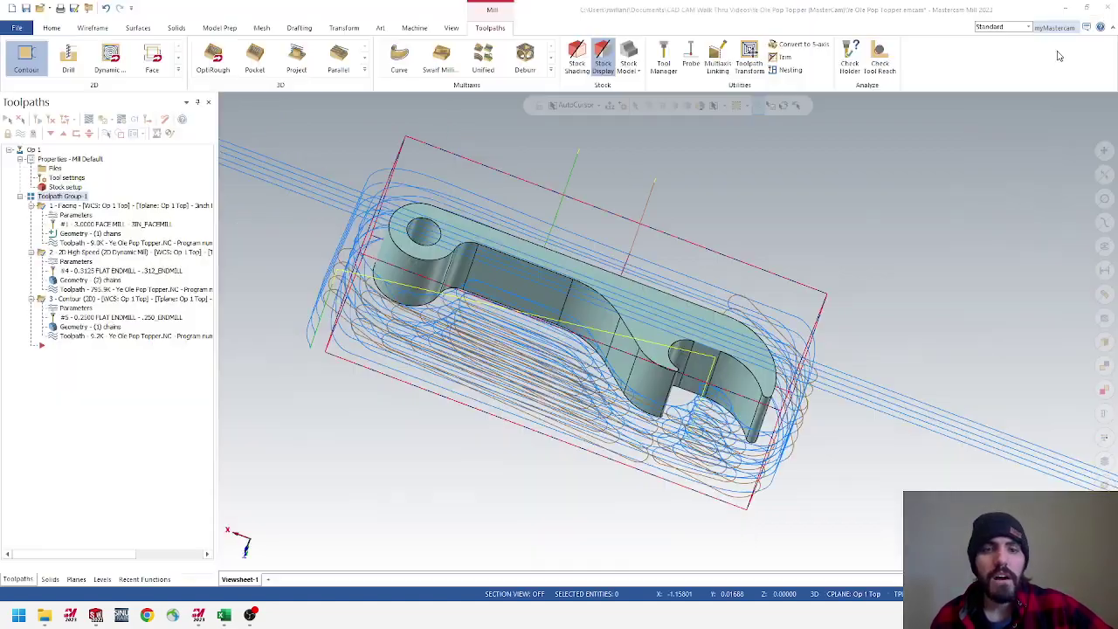
# Create a Drill toolpath on the round hole at the end of the opener
pyautogui.moveTo(501, 204)
pyautogui.mouseDown(button='middle')
pyautogui.moveTo(524, 192)
pyautogui.moveTo(454, 201)
pyautogui.moveTo(538, 249)
pyautogui.moveTo(583, 258)
pyautogui.mouseUp(button='middle')
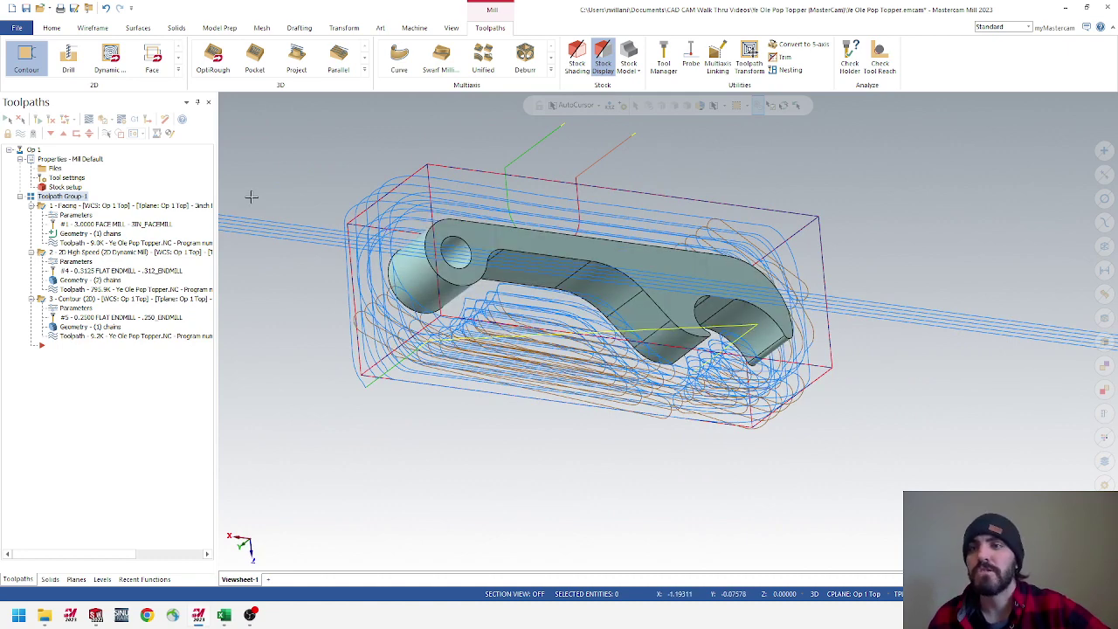
pyautogui.click(73, 61)
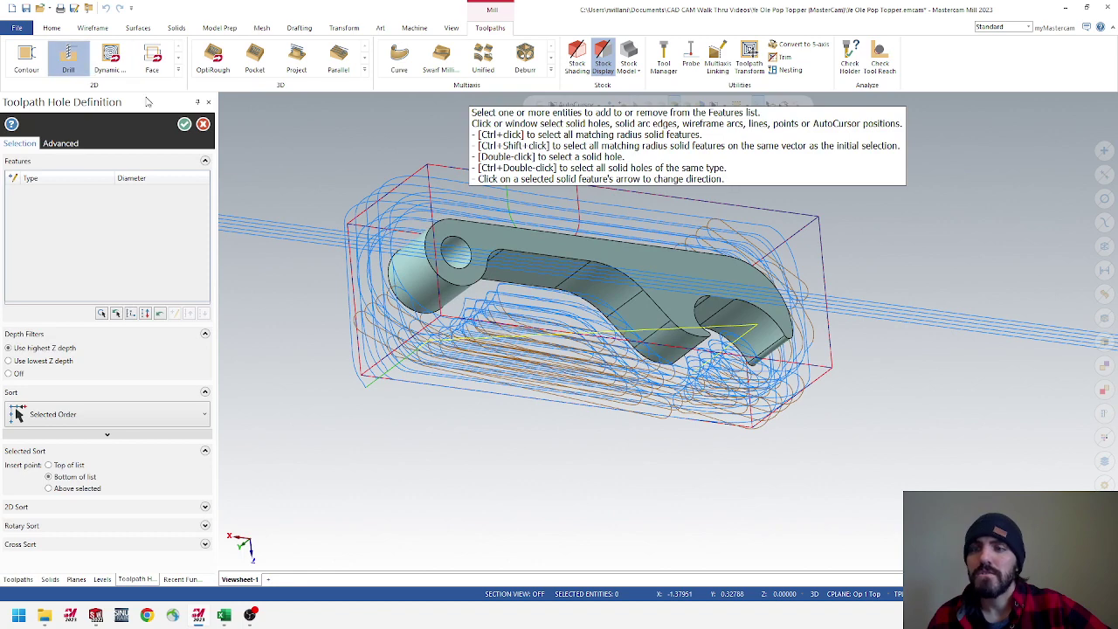
pyautogui.click(463, 247)
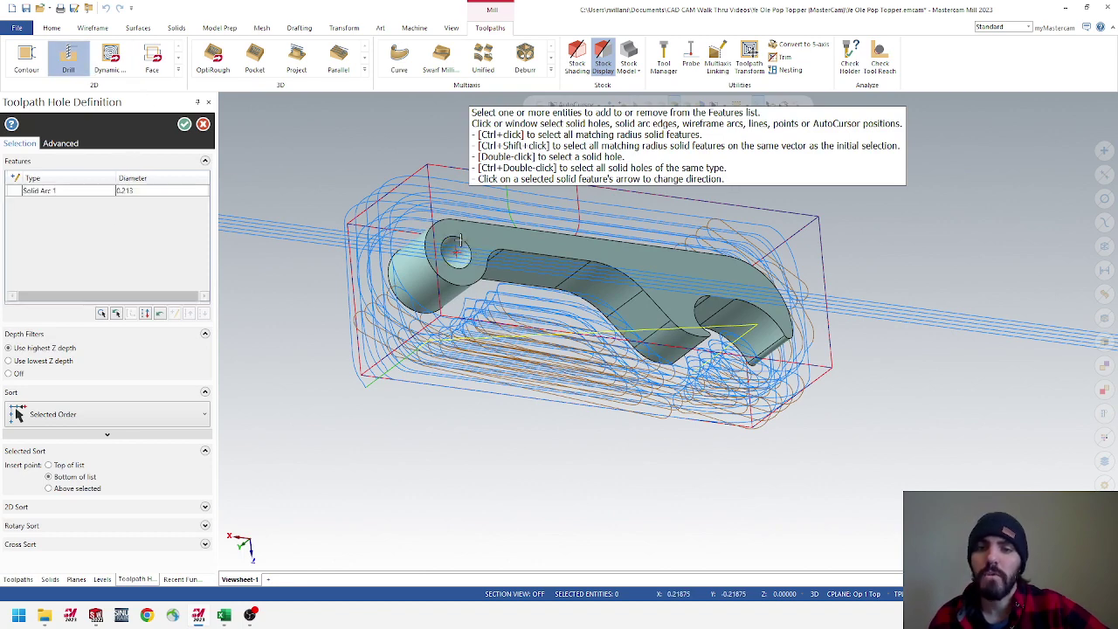
pyautogui.click(185, 124)
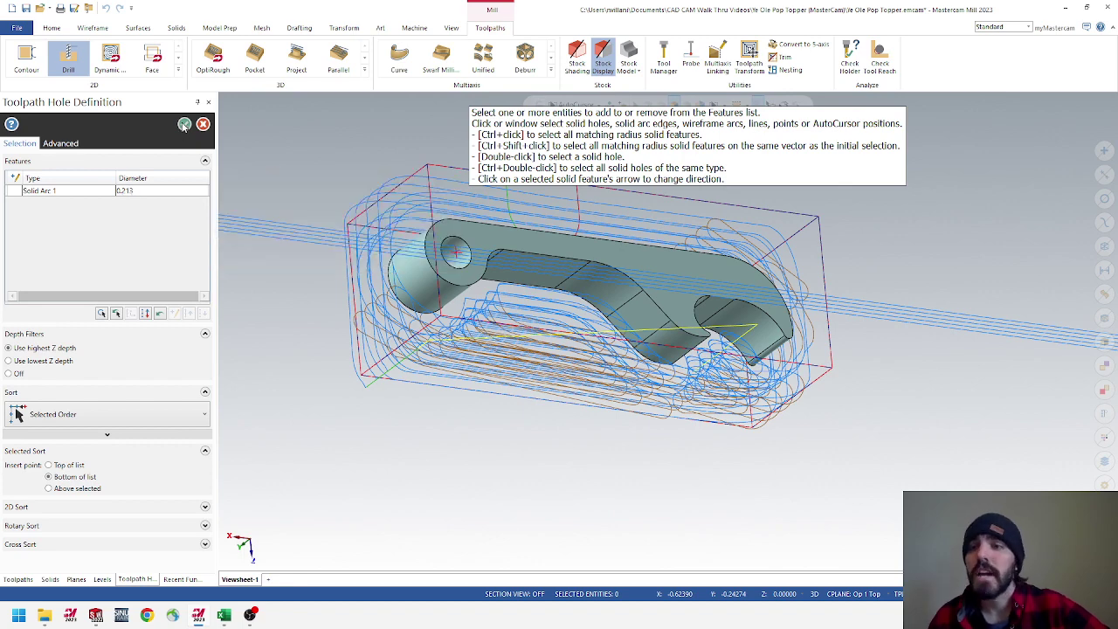
# Assign tool 9, the .213_DRILL, to the drill toolpath and enter the comment ".213 Drill"
pyautogui.click(173, 159)
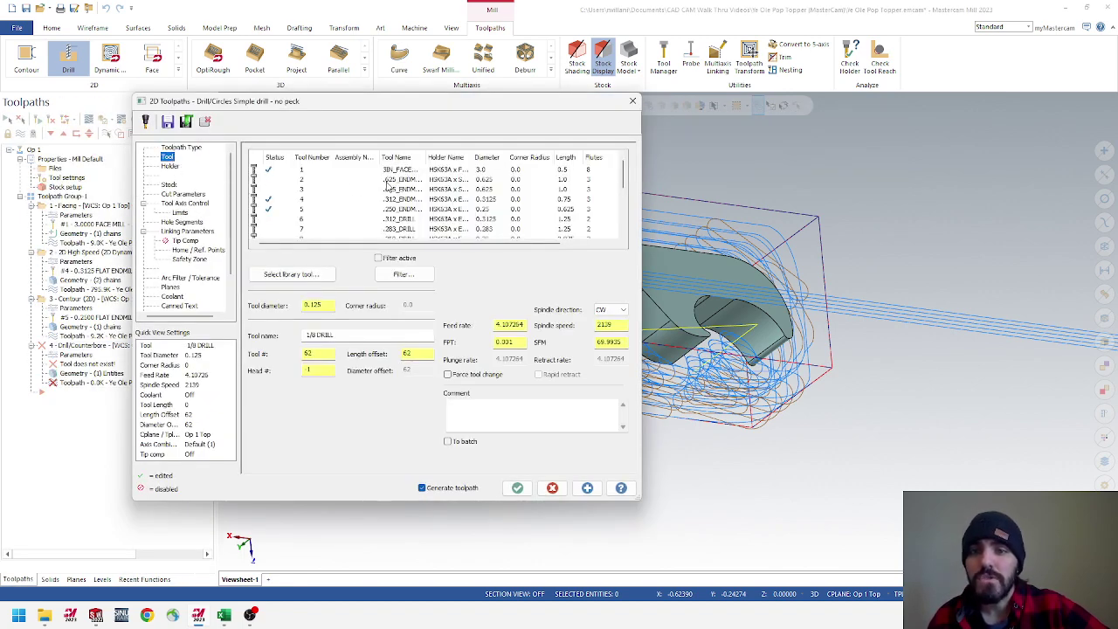
pyautogui.scroll(-1, 396, 208)
pyautogui.click(399, 219)
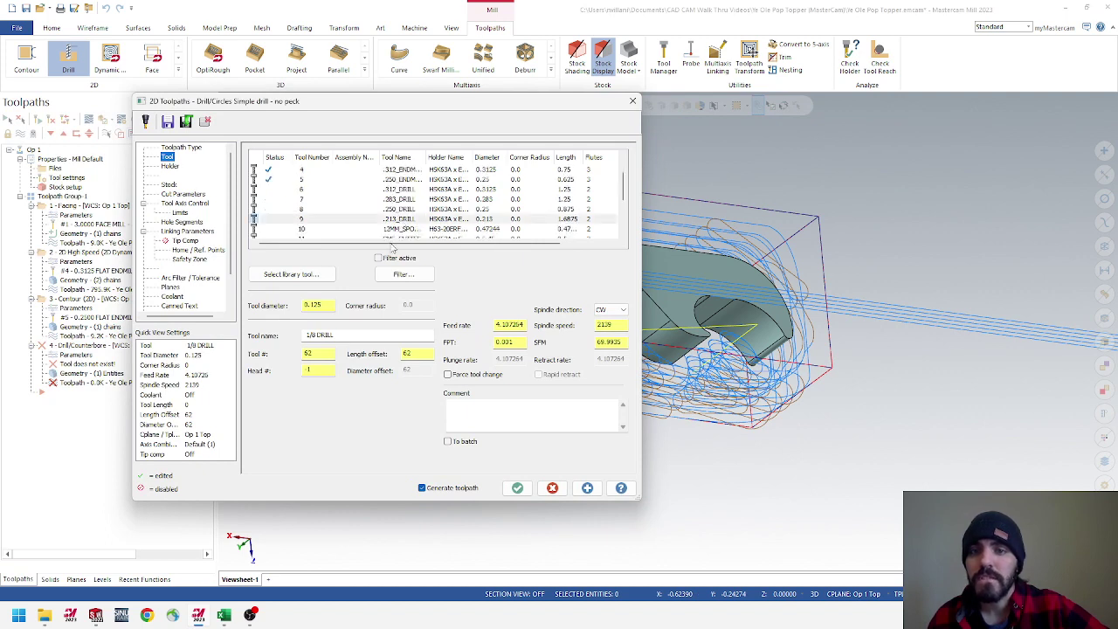
pyautogui.click(467, 424)
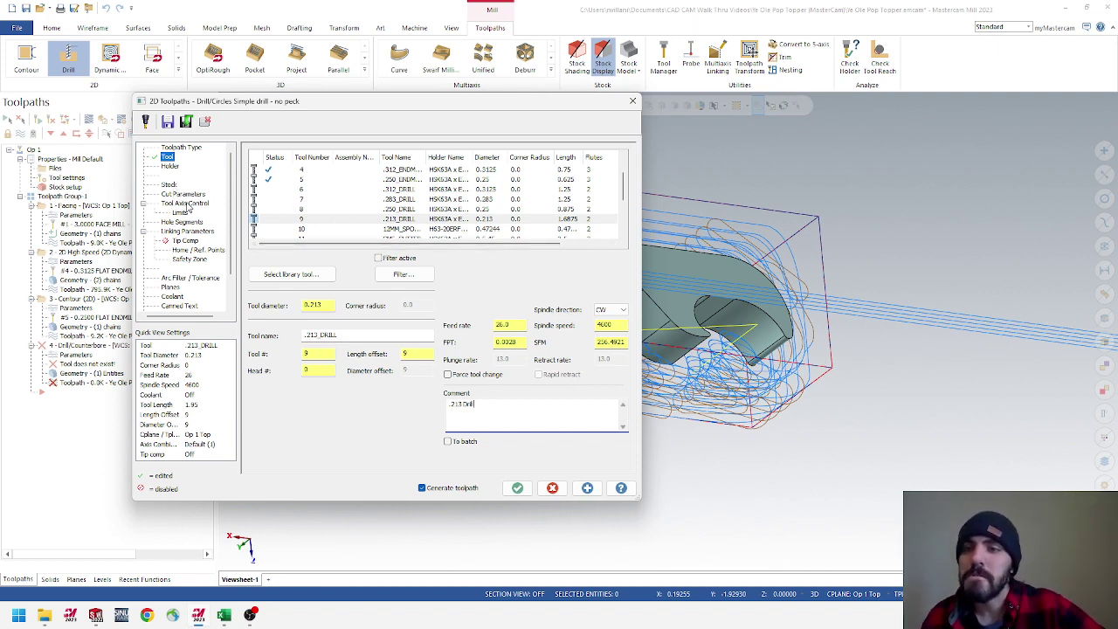
# Keep the Drill/Counterbore cycle, make top of stock and depth absolute, and set top of stock to 0.0 from a point on the opener's top edge
pyautogui.click(183, 194)
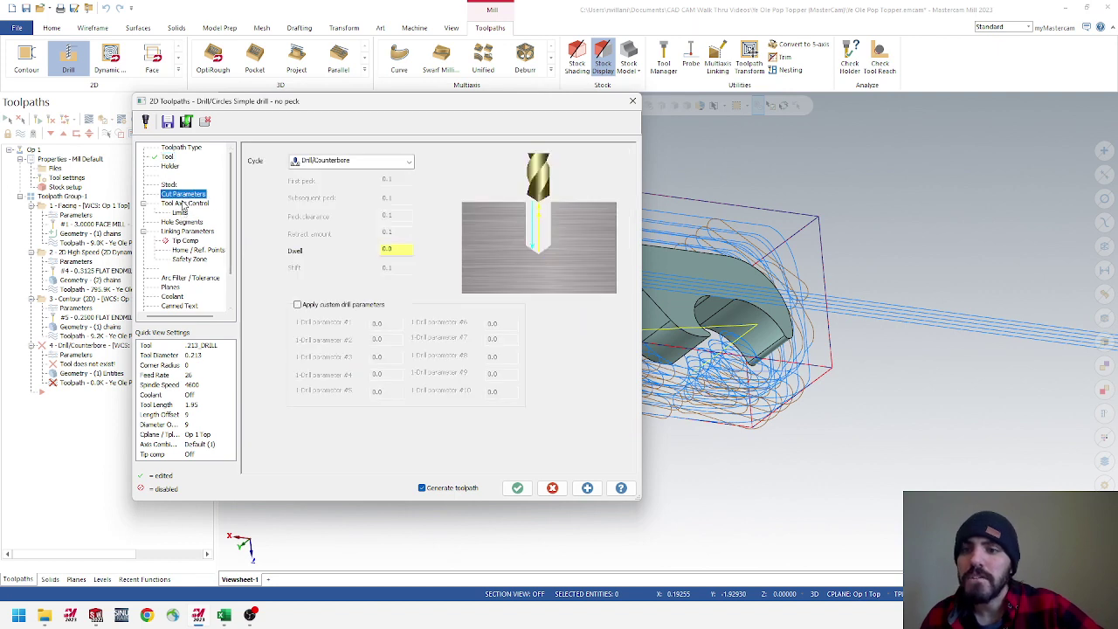
pyautogui.click(181, 231)
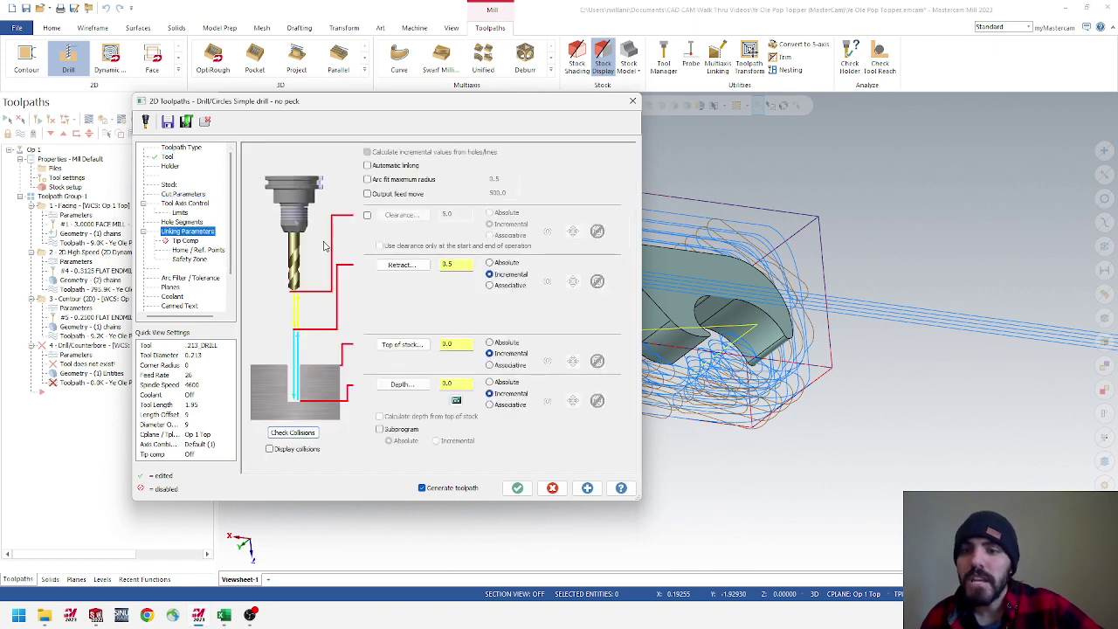
pyautogui.click(489, 343)
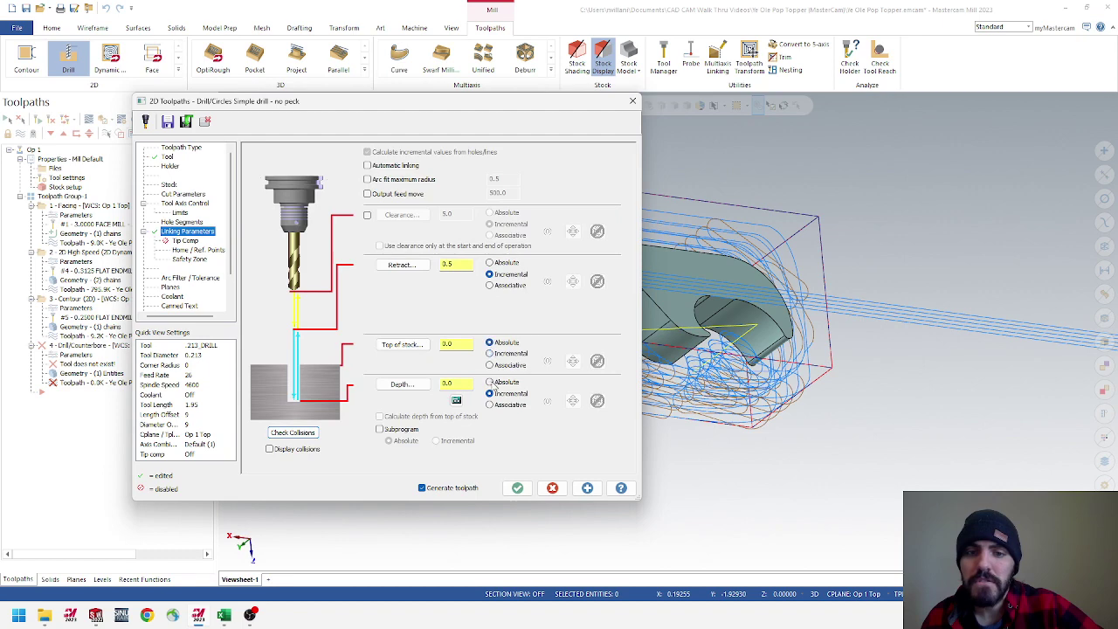
pyautogui.click(489, 382)
pyautogui.click(404, 346)
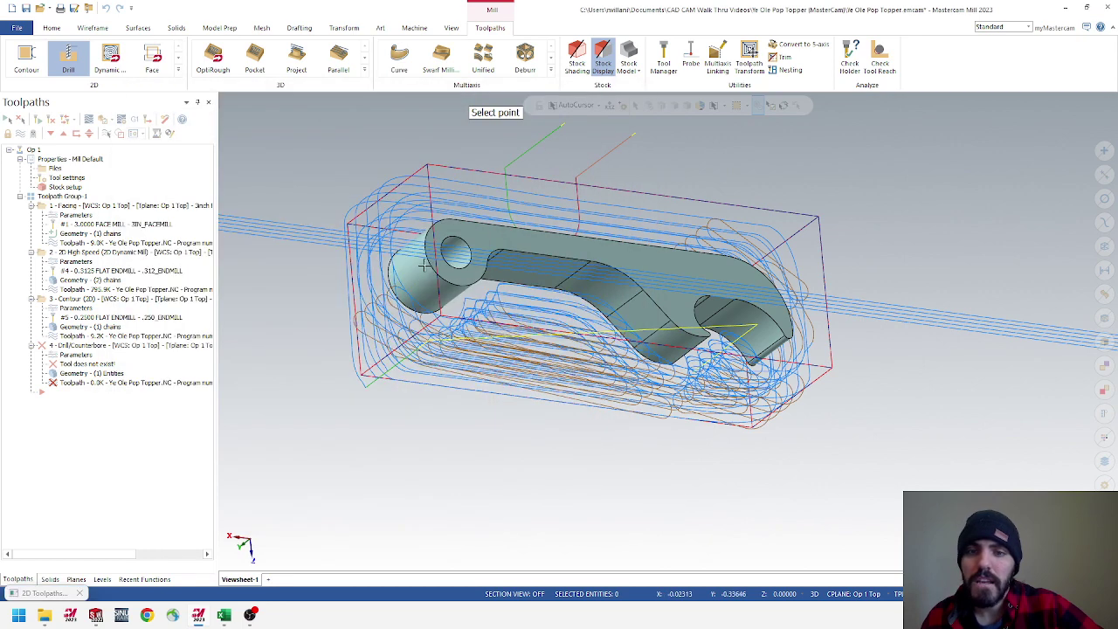
pyautogui.click(426, 255)
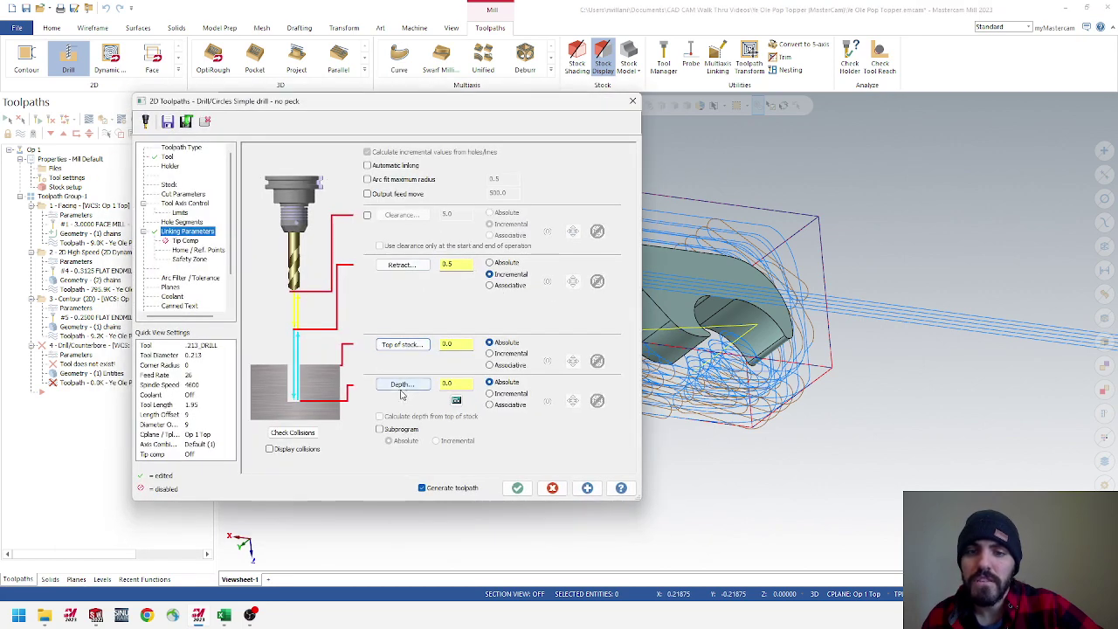
# Make the drill's retract absolute and set the depth to -0.73 from a bottom corner of the stock
pyautogui.click(402, 386)
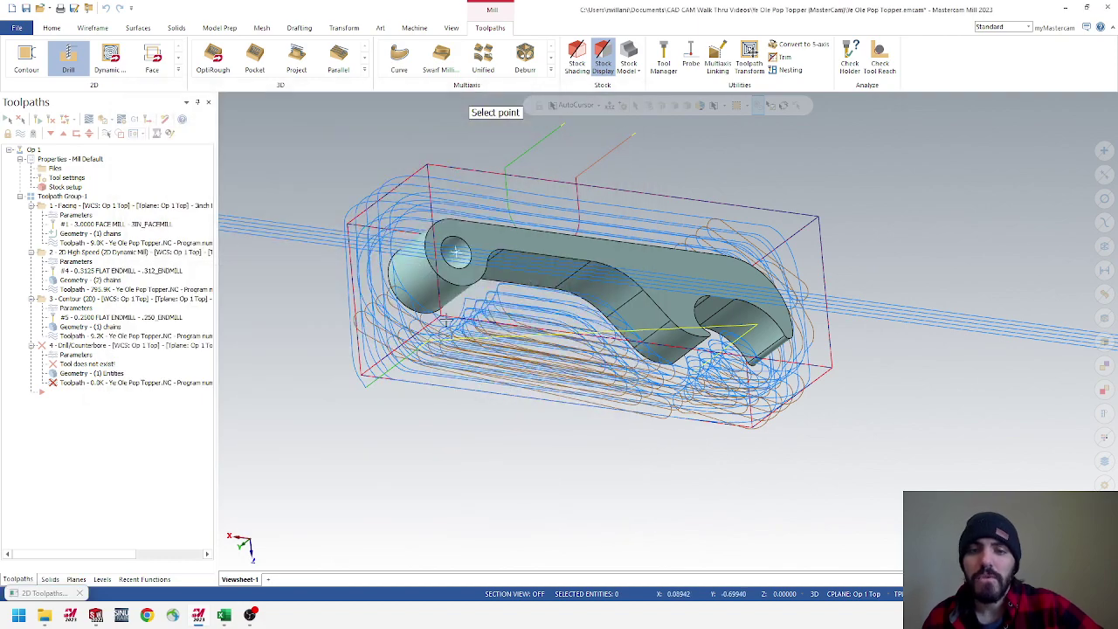
pyautogui.click(330, 387)
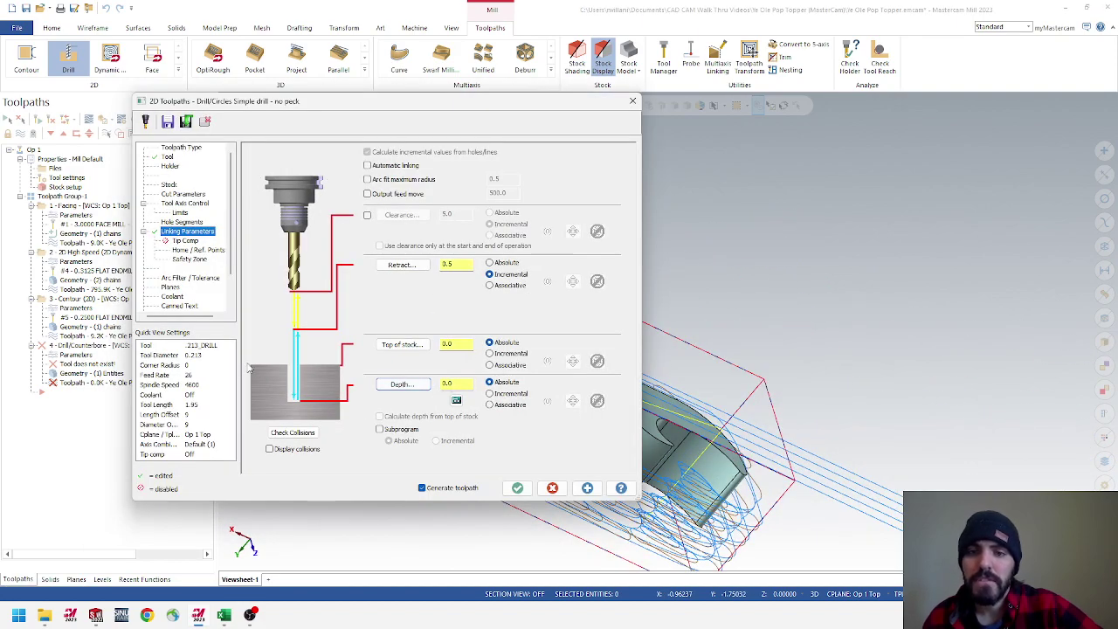
pyautogui.click(490, 264)
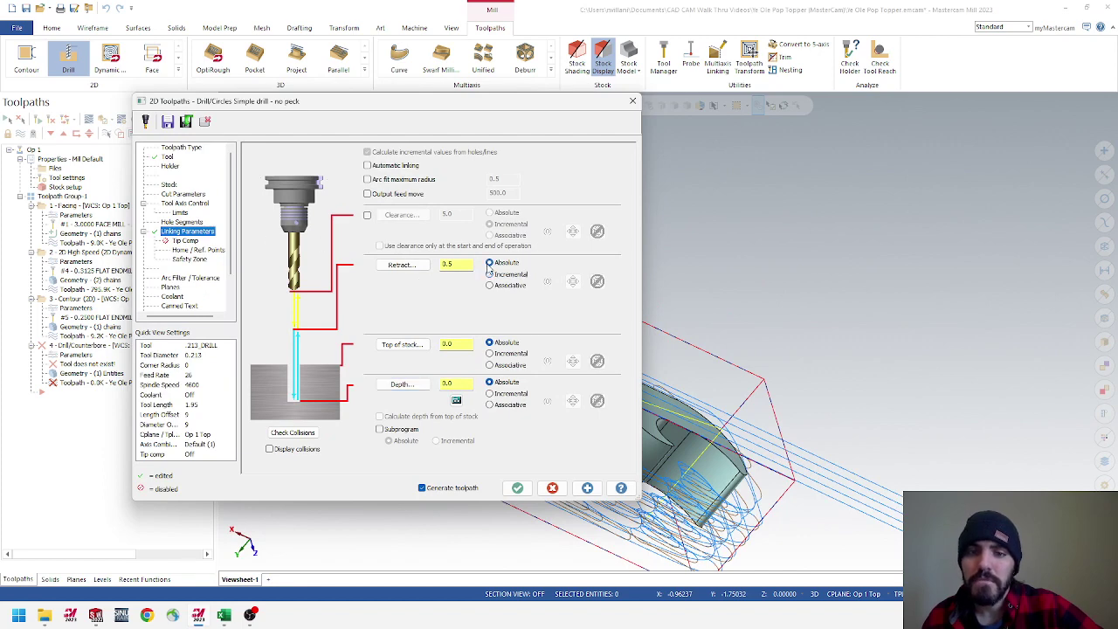
pyautogui.click(394, 385)
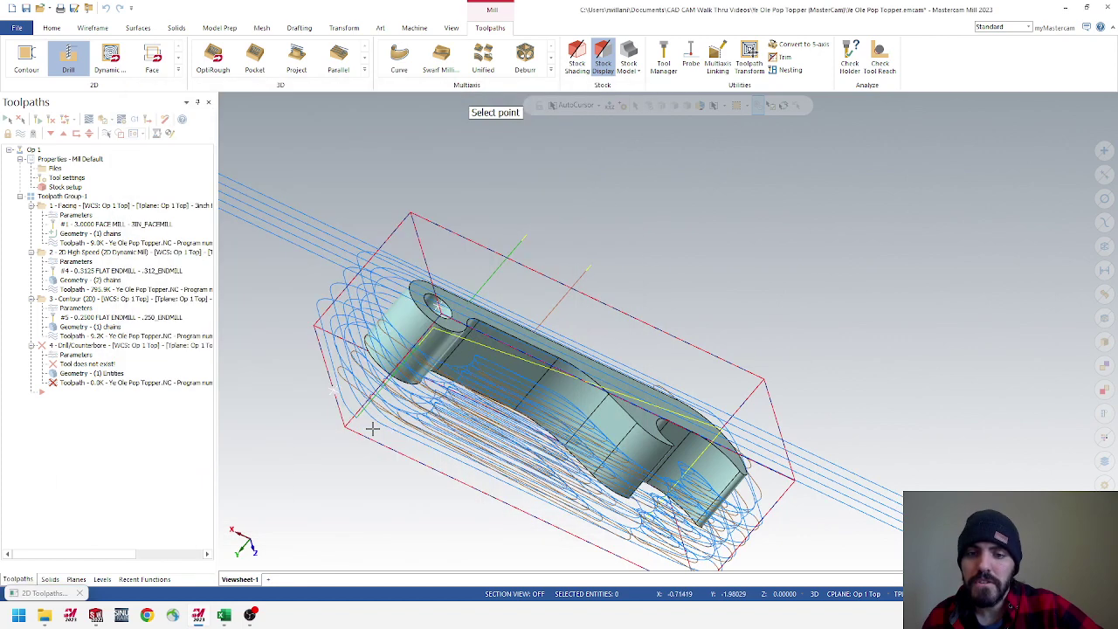
pyautogui.click(347, 435)
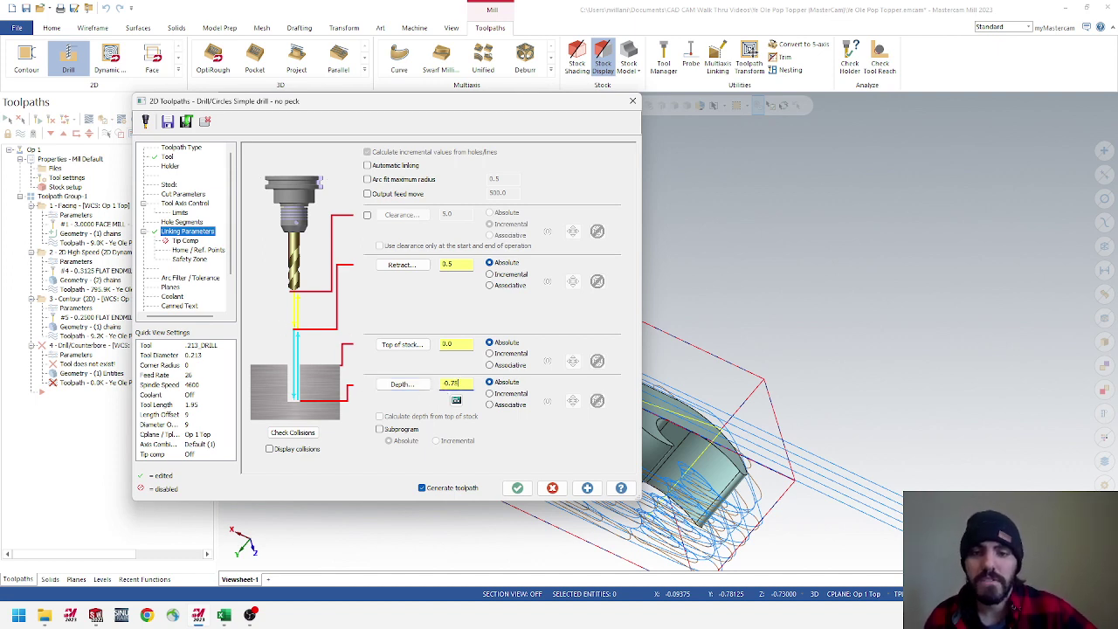
# Turn on tip compensation for the drill and look up the .213_DRILL row's tip angle in the Excel tool list
pyautogui.click(182, 241)
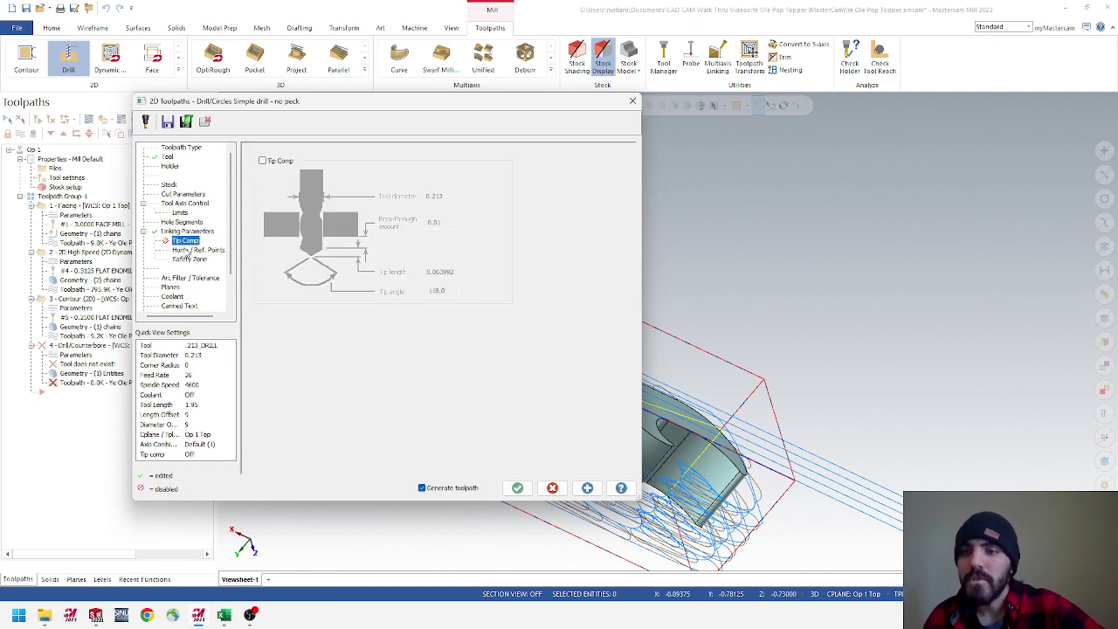
pyautogui.click(263, 161)
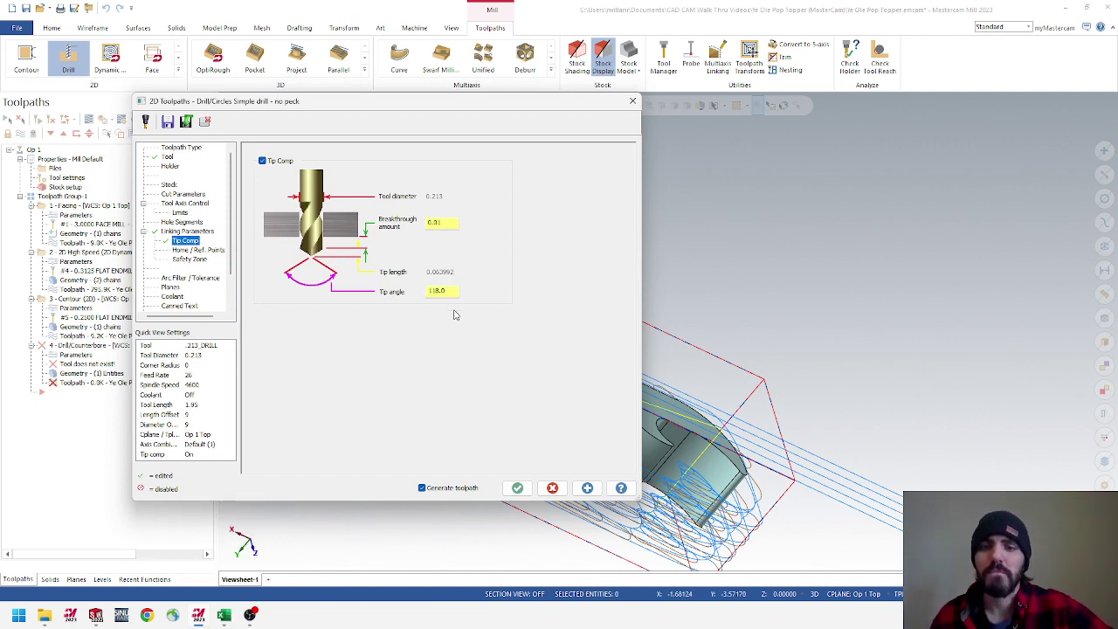
pyautogui.click(224, 616)
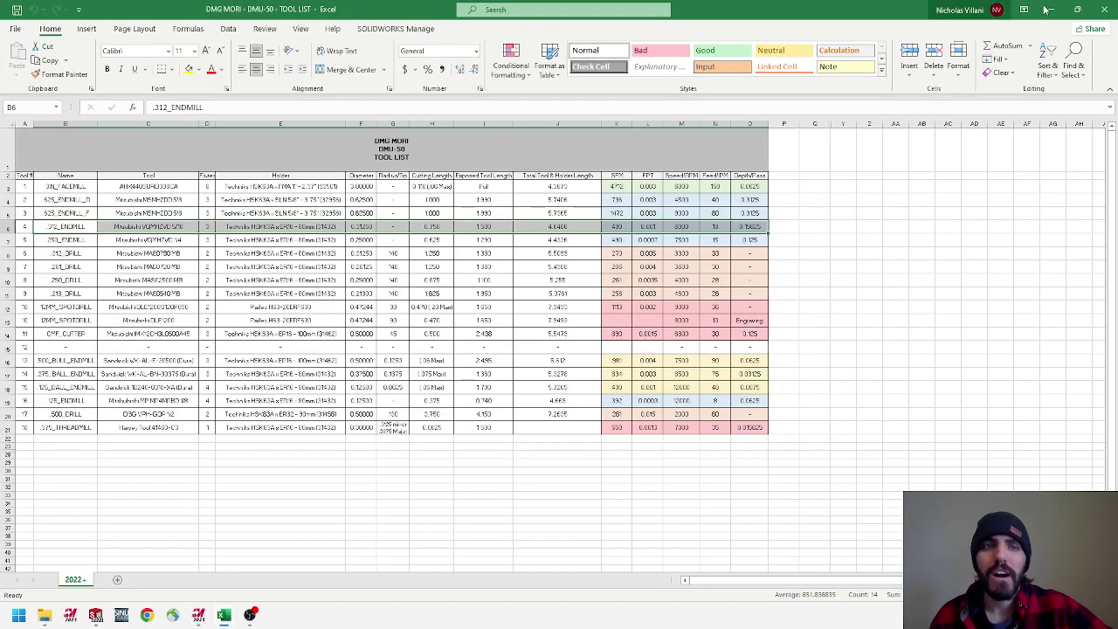
pyautogui.doubleClick(880, 16)
pyautogui.moveTo(859, 222); pyautogui.dragTo(784, 405)
pyautogui.moveTo(490, 400); pyautogui.dragTo(490, 389)
pyautogui.doubleClick(491, 388)
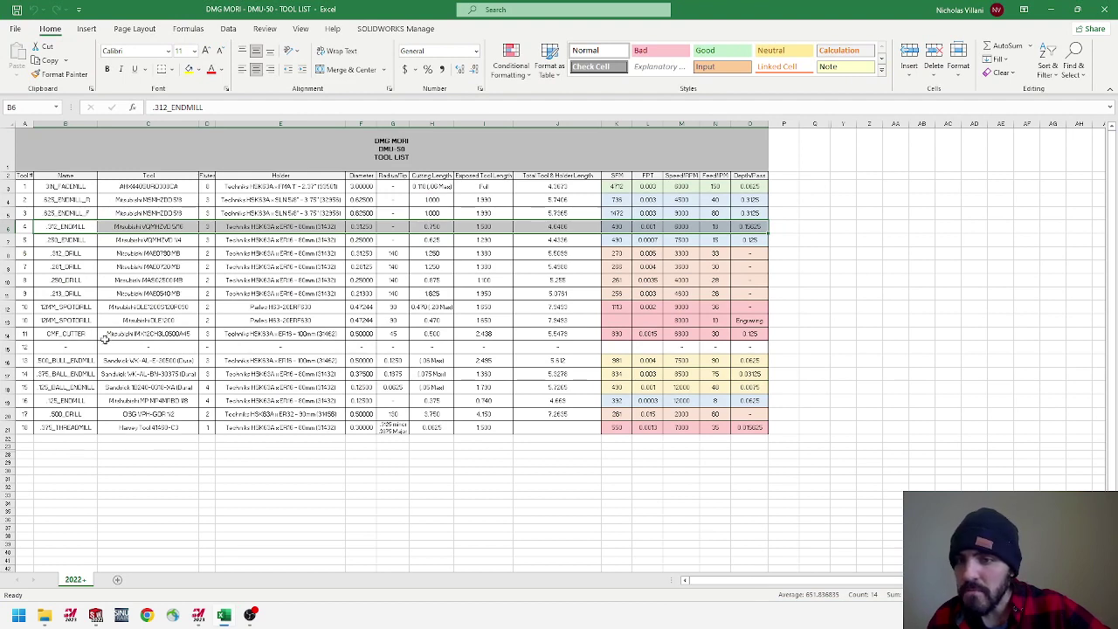
pyautogui.click(69, 254)
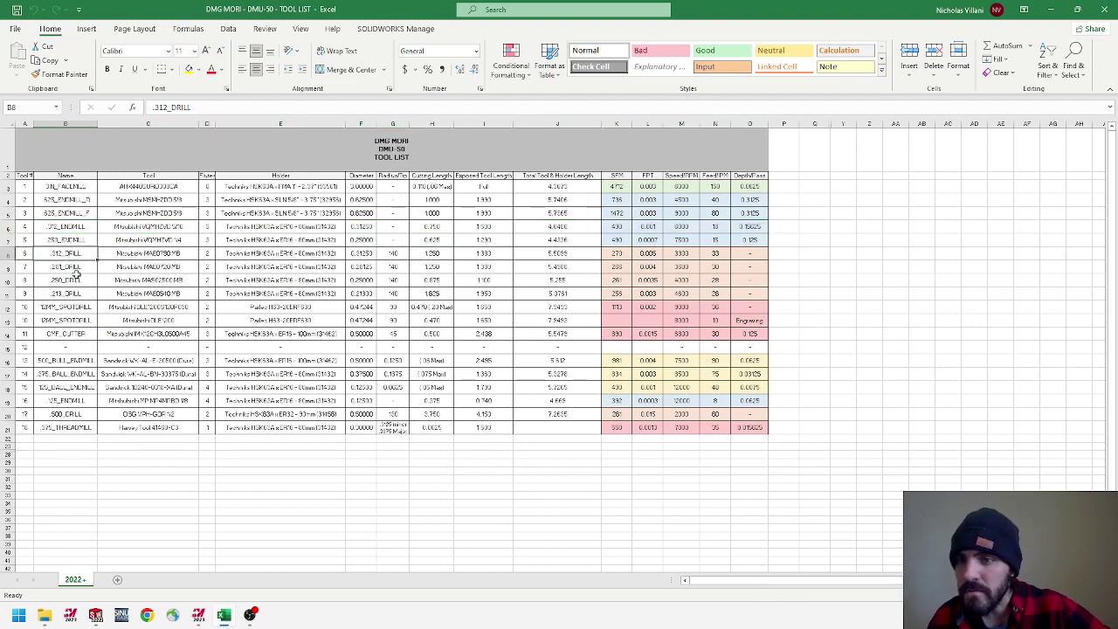
pyautogui.moveTo(70, 297); pyautogui.dragTo(404, 295)
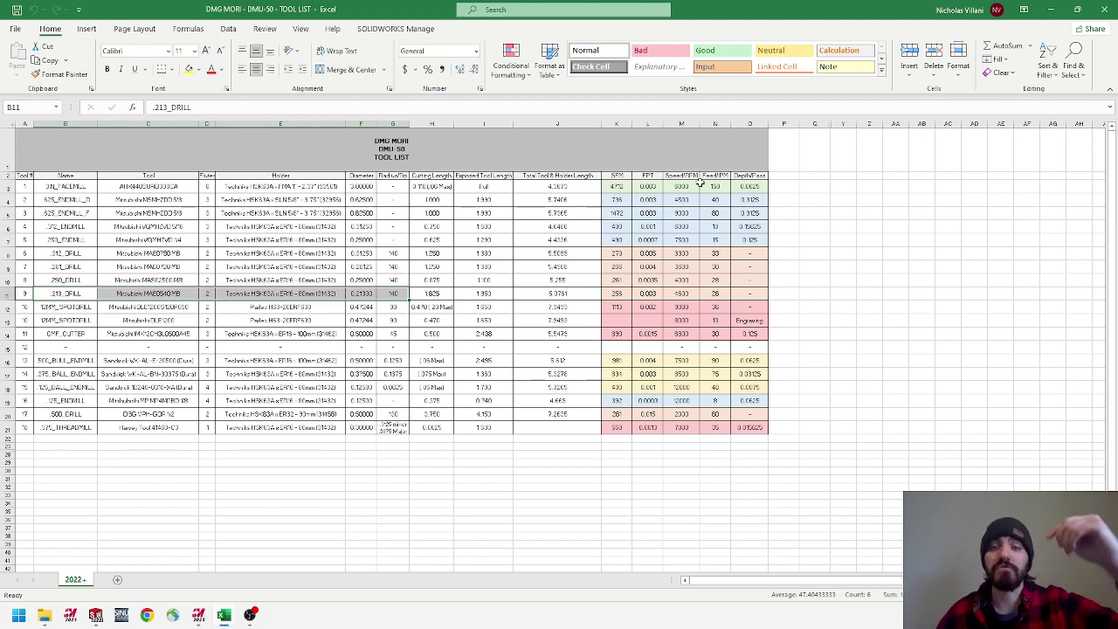
# Back in Mastercam, set the tip angle to 140 and the breakthrough amount to .015625, and generate the drill toolpath
pyautogui.click(1051, 10)
pyautogui.doubleClick(450, 291)
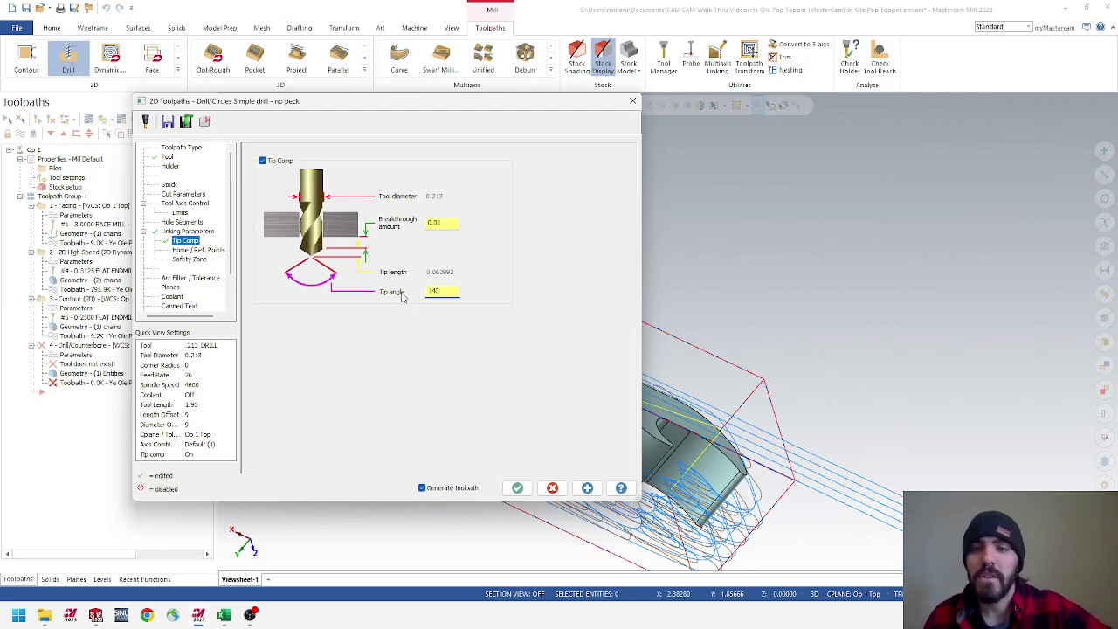
pyautogui.doubleClick(453, 223)
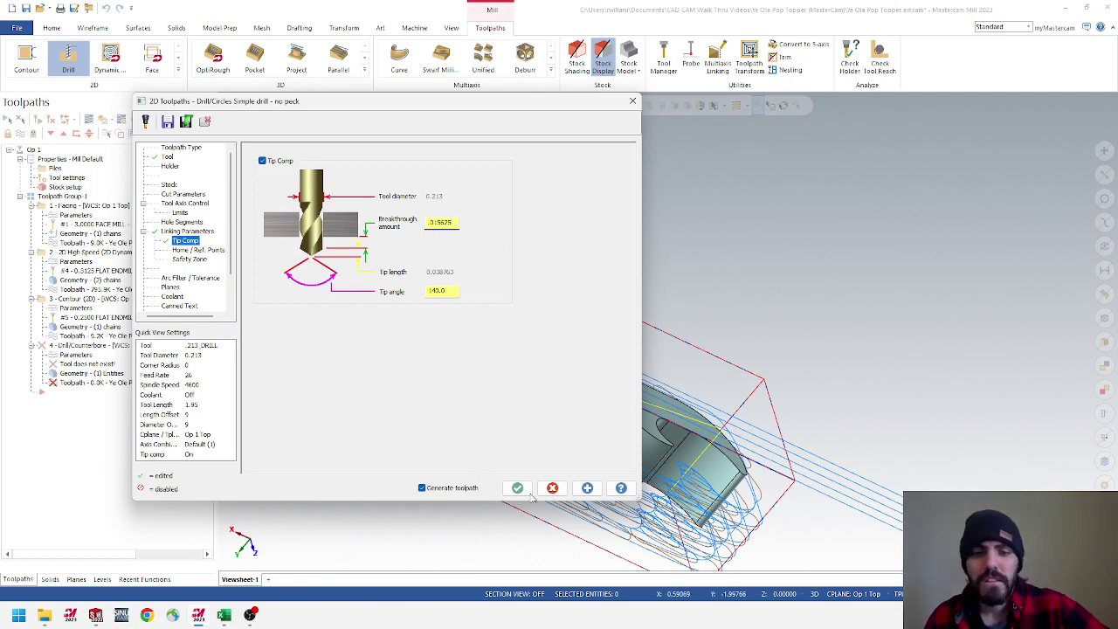
pyautogui.click(517, 488)
pyautogui.moveTo(525, 373); pyautogui.dragTo(450, 325, button='middle')
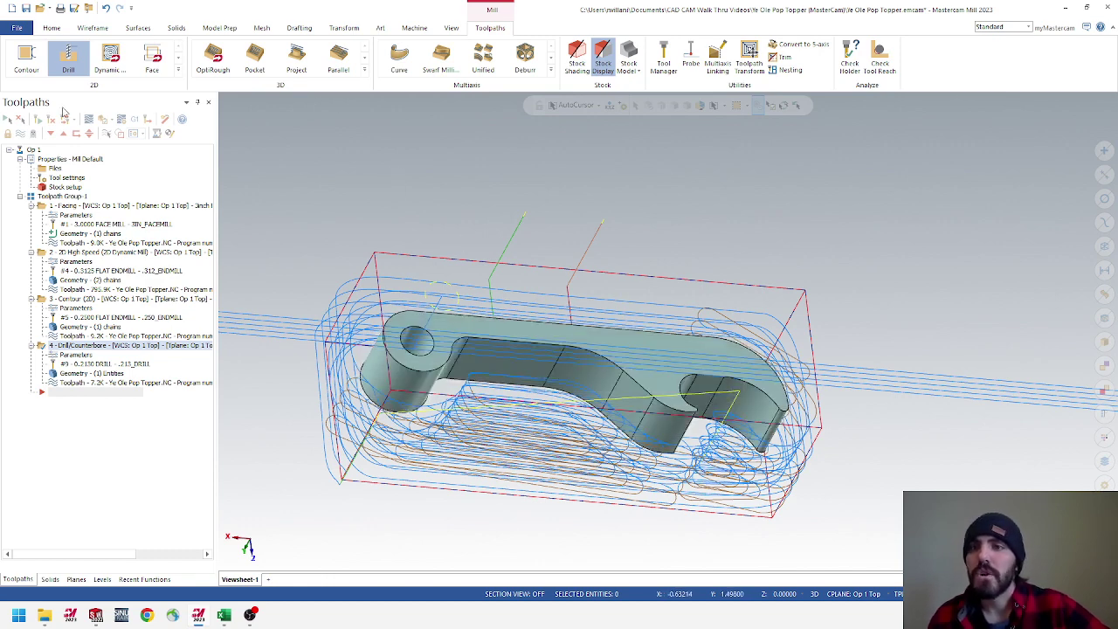
# Create a Model Chamfer toolpath and chain the outer edge loop of the opener's top face
pyautogui.click(178, 71)
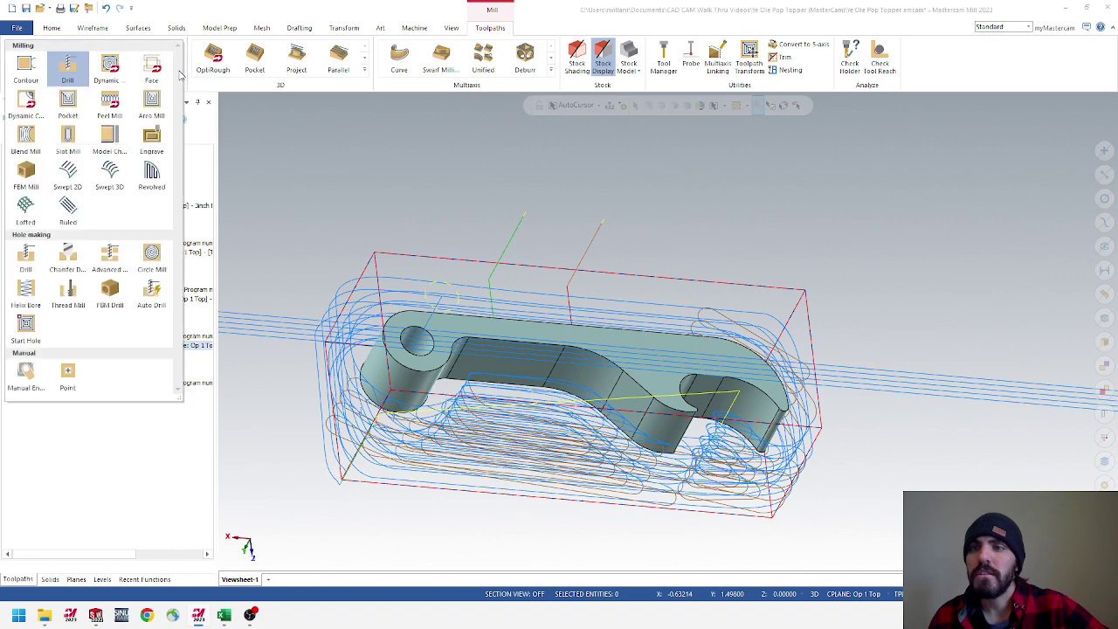
pyautogui.click(109, 140)
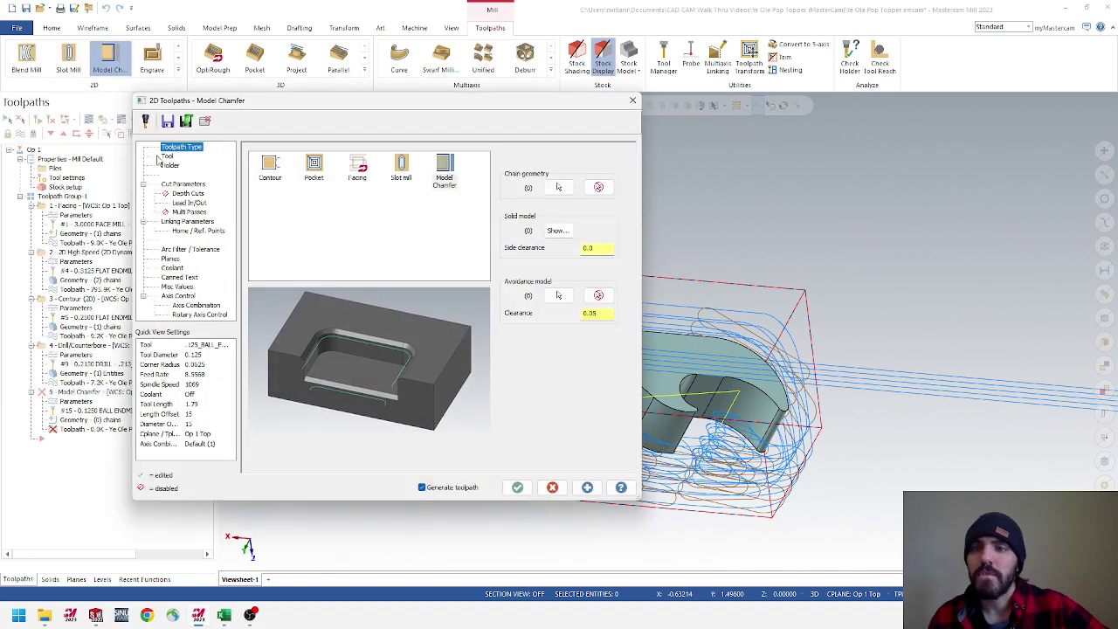
pyautogui.click(557, 188)
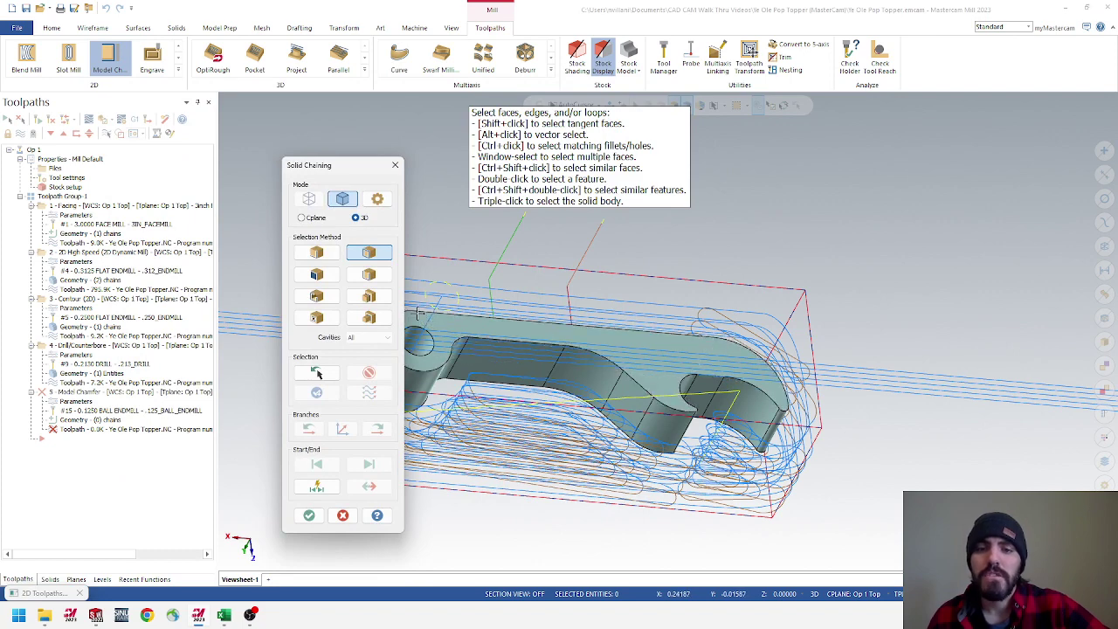
pyautogui.click(432, 323)
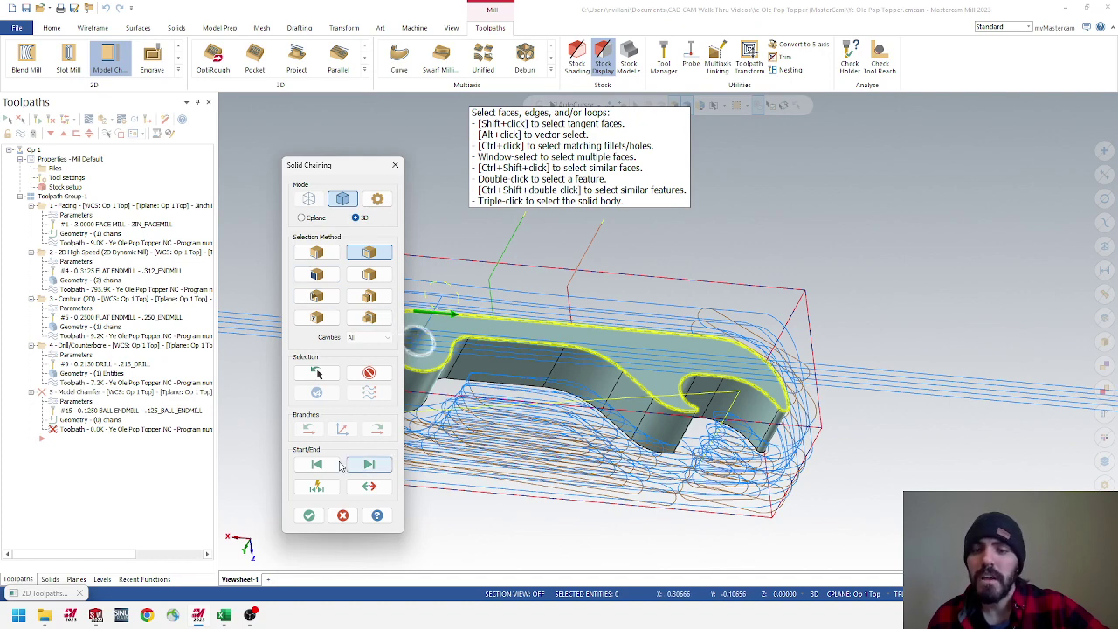
pyautogui.click(310, 515)
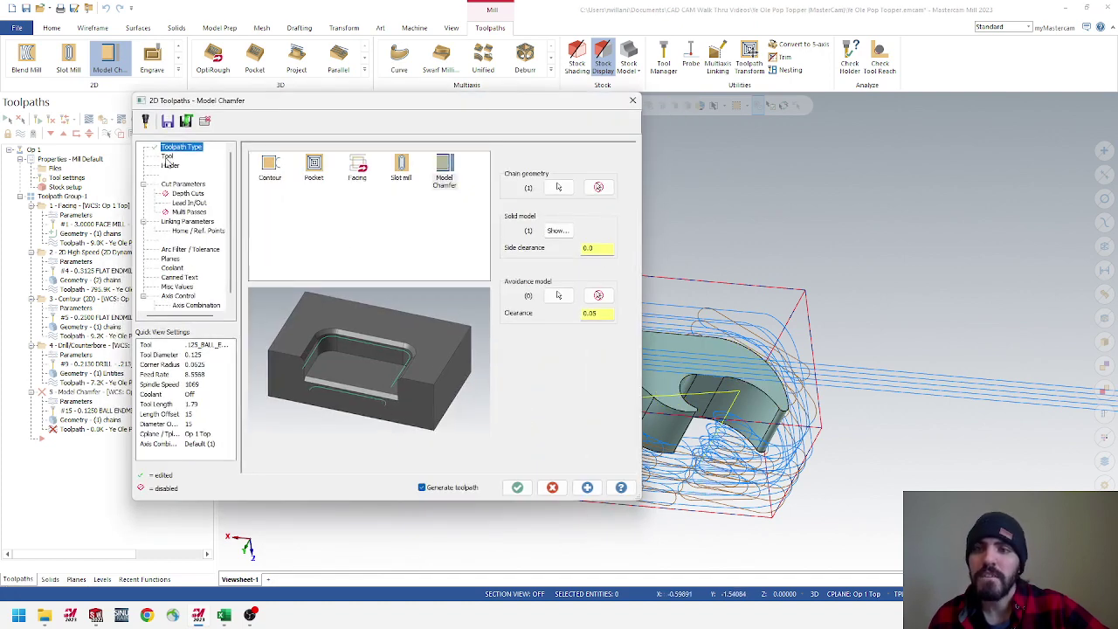
# Browse the available tools for the Model Chamfer toolpath
pyautogui.click(166, 157)
pyautogui.scroll(3, 449, 213)
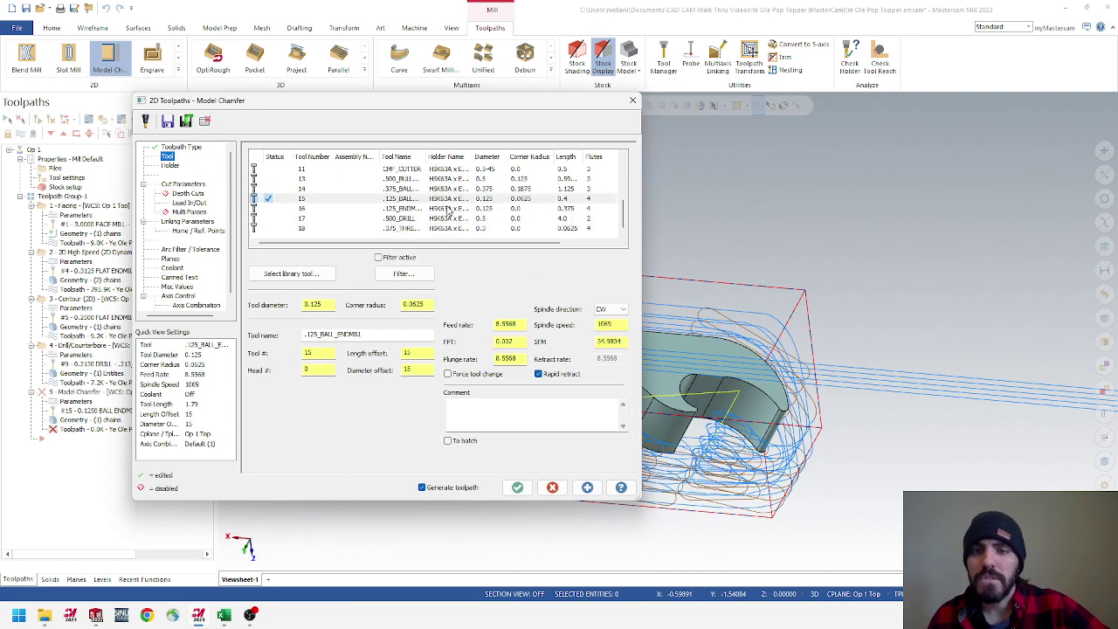